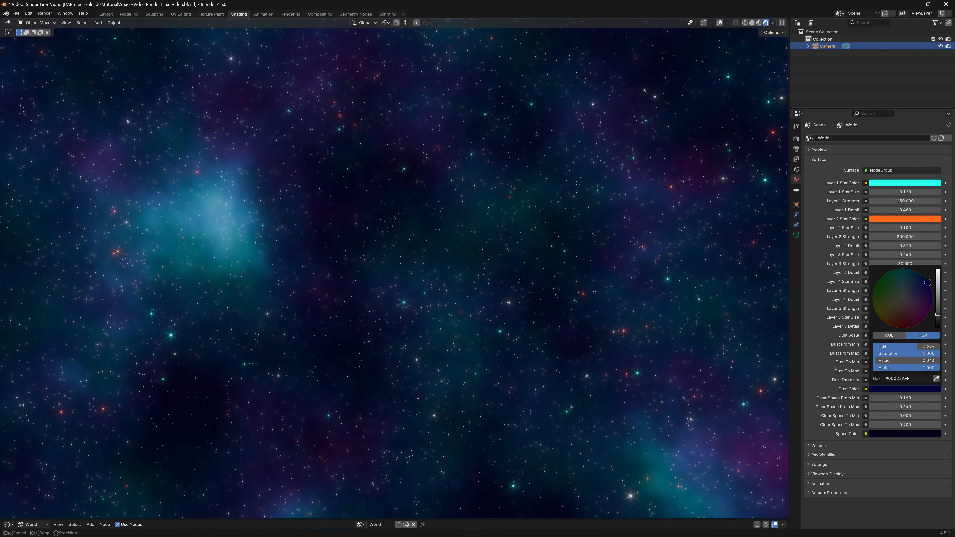
Set Layer 2 Strength to 400 and Layer 3 Star Size to 0.3, then lower Dust Intensity.
{"action": "double_click", "coordinate": [888, 238]}
{"action": "type", "text": "400"}
{"action": "key", "text": "Return"}
{"action": "double_click", "coordinate": [879, 256]}
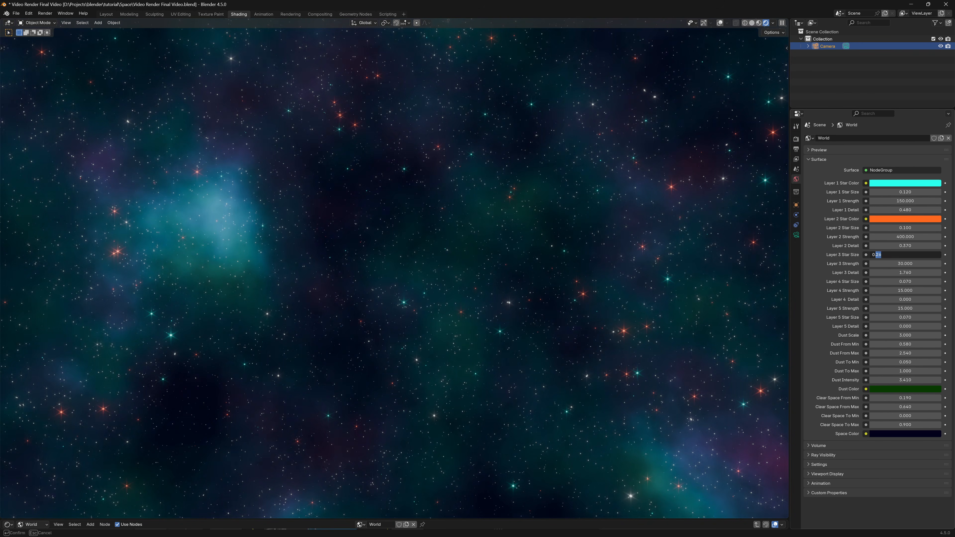
{"action": "type", "text": "0.3"}
{"action": "key", "text": "Return"}
{"action": "left_click_drag", "start_coordinate": [903, 380], "coordinate": [937, 380]}
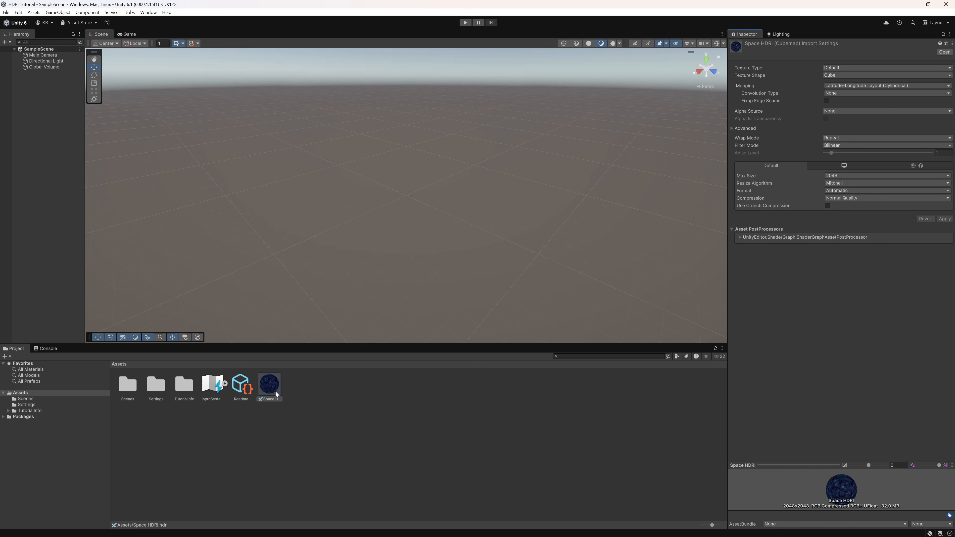
Apply the Space HDRI as the Unity skybox and orbit the view to inspect the stars.
{"action": "left_click_drag", "start_coordinate": [297, 383], "coordinate": [426, 157]}
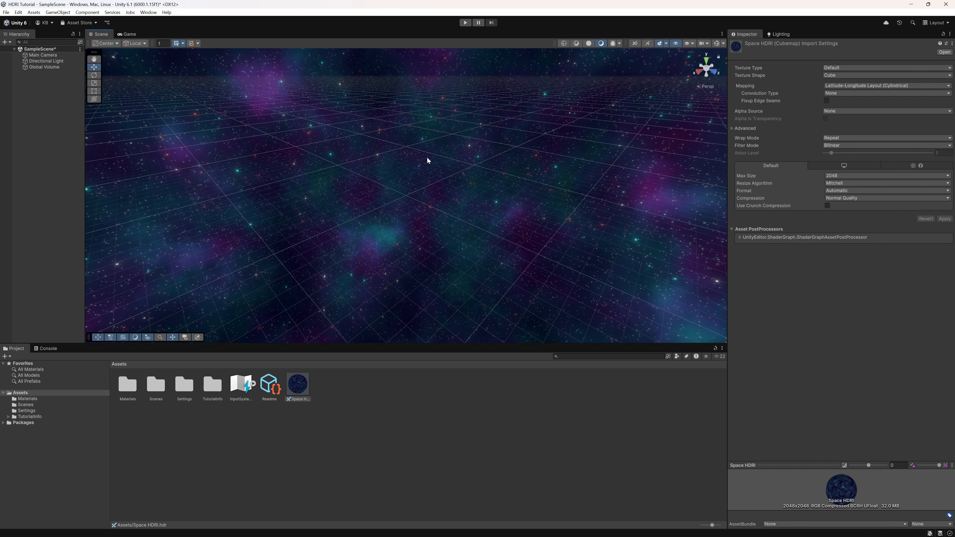
{"action": "middle_click_drag", "start_coordinate": [451, 153], "coordinate": [521, 98]}
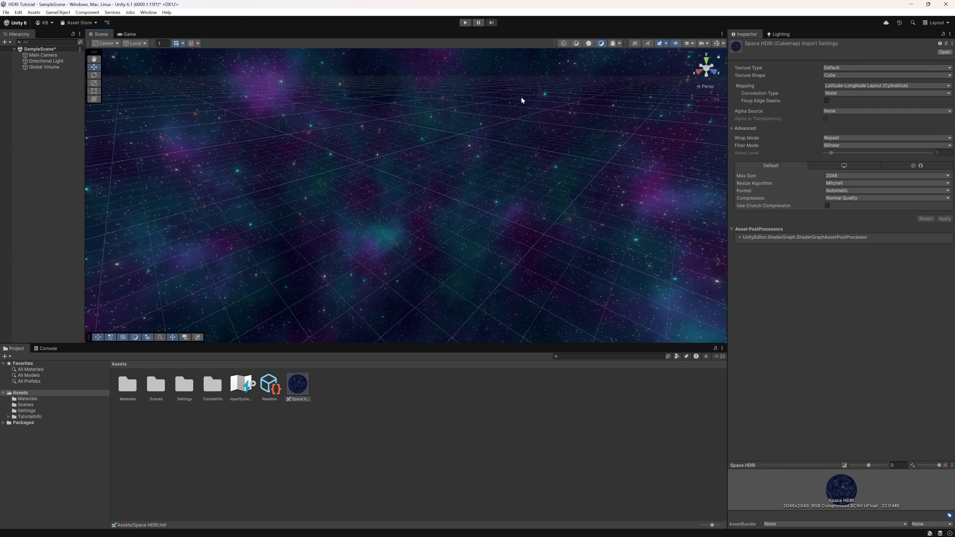
{"action": "right_click_drag", "start_coordinate": [475, 205], "coordinate": [561, 132]}
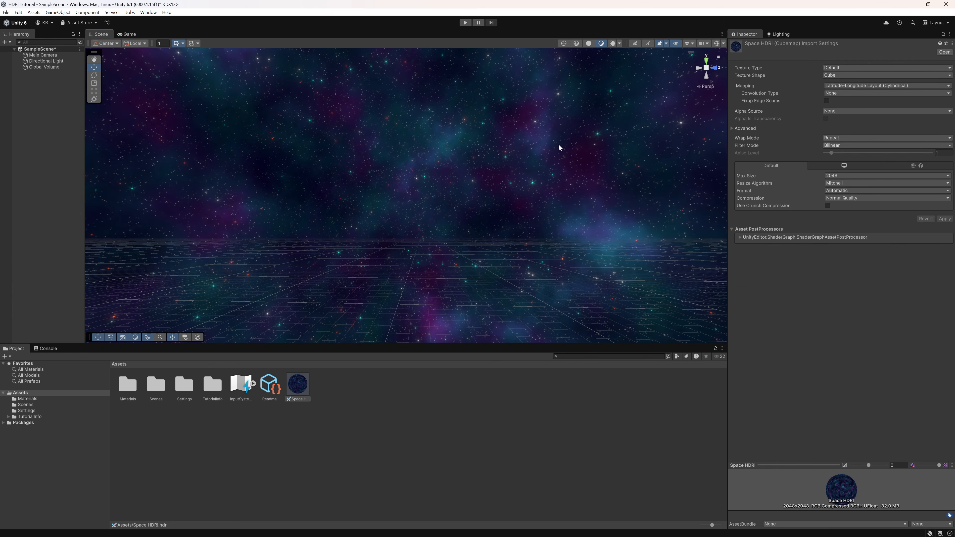
{"action": "right_click_drag", "start_coordinate": [554, 214], "coordinate": [648, 209]}
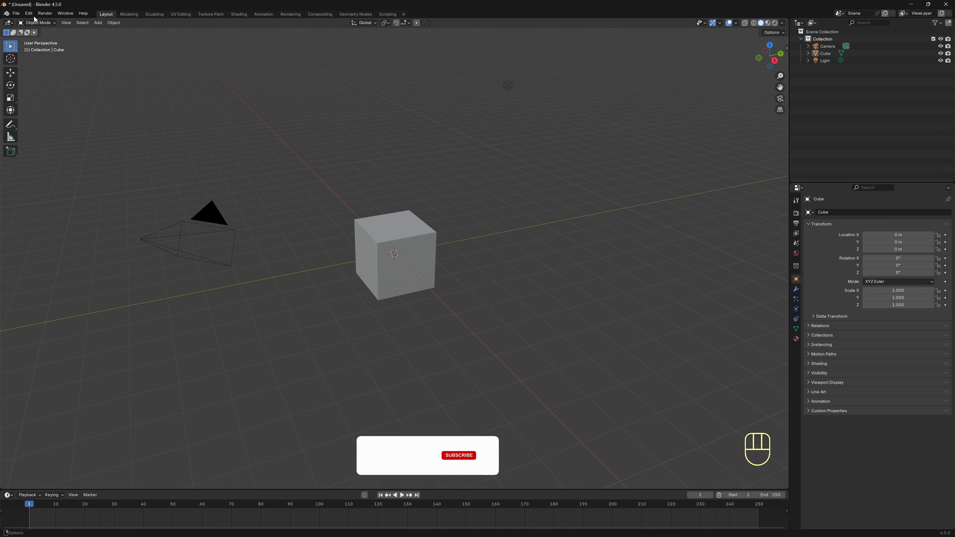
Enable the Node Wrangler add-on and delete the default camera, cube and light.
{"action": "left_click", "coordinate": [30, 13]}
{"action": "left_click", "coordinate": [41, 108]}
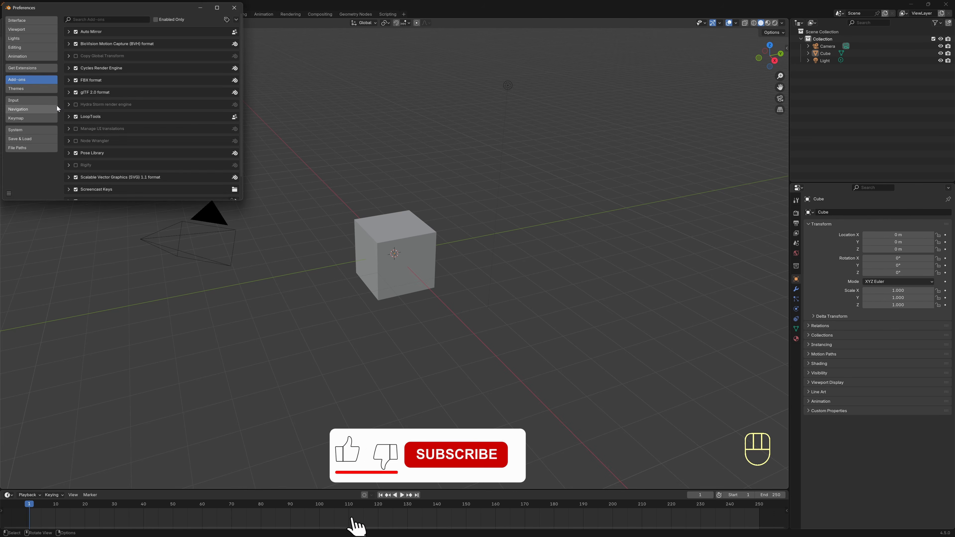
{"action": "left_click", "coordinate": [107, 18]}
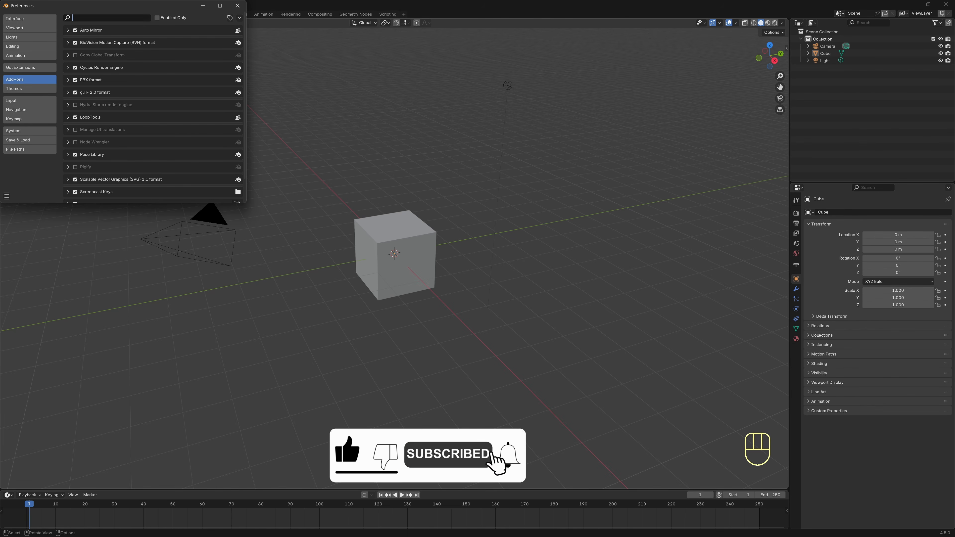
{"action": "type", "text": "node"}
{"action": "left_click", "coordinate": [76, 31]}
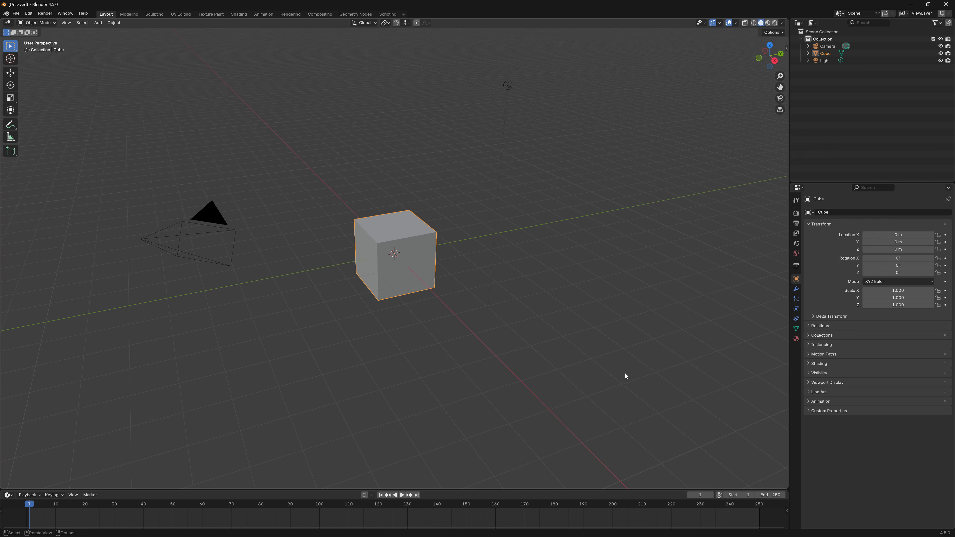
{"action": "left_click_drag", "start_coordinate": [625, 375], "coordinate": [128, 157]}
{"action": "key", "text": "Delete"}
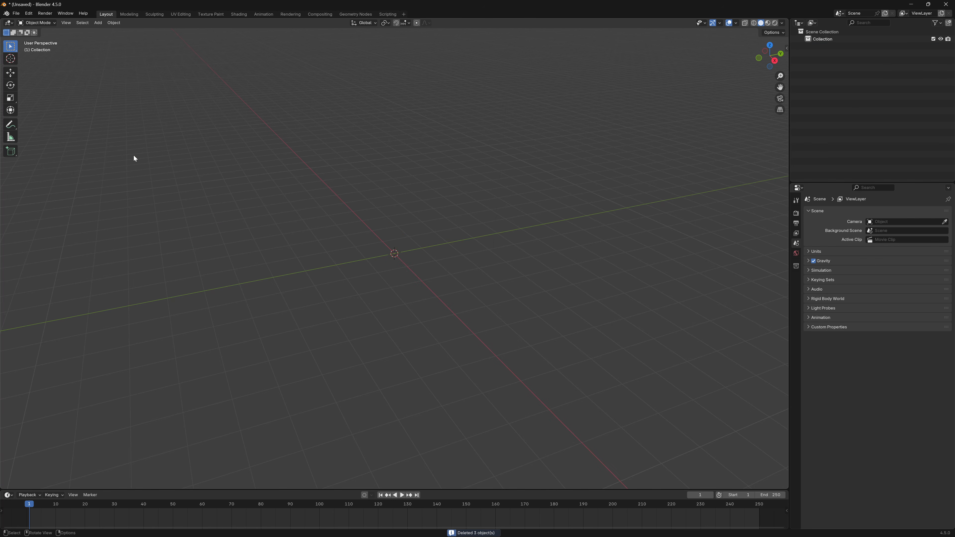
Show the Shading workspace in Rendered mode, without overlays or gizmo, editing World shader nodes.
{"action": "left_click", "coordinate": [238, 15]}
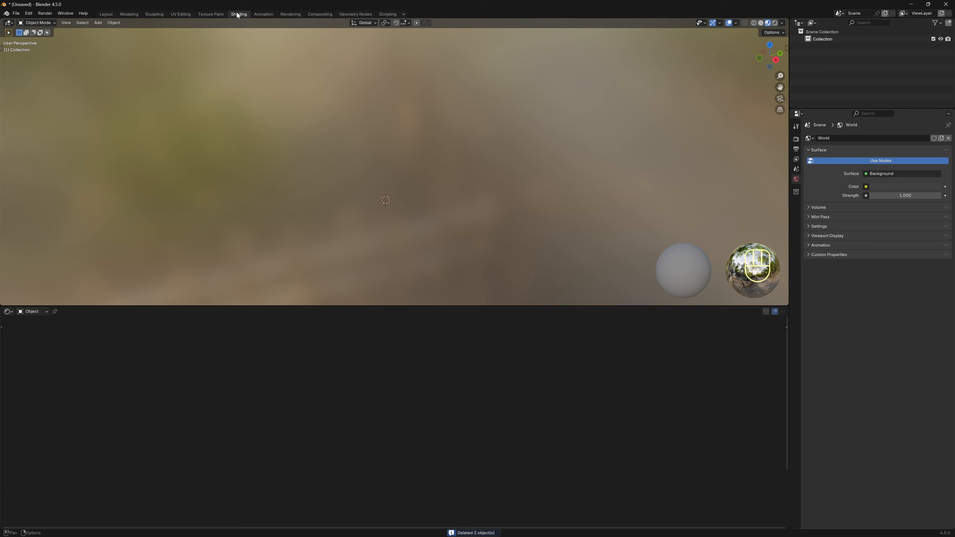
{"action": "left_click", "coordinate": [775, 23]}
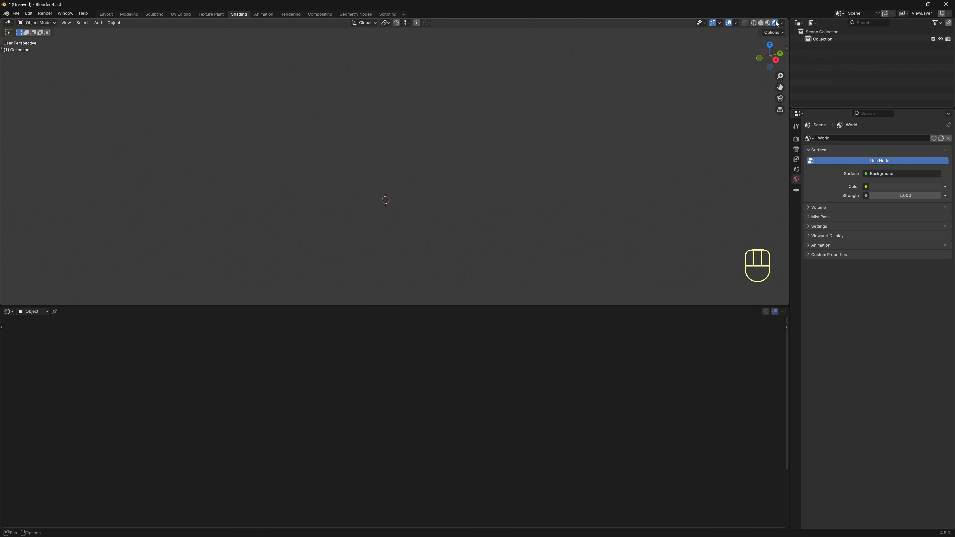
{"action": "left_click", "coordinate": [728, 24]}
{"action": "left_click", "coordinate": [713, 23]}
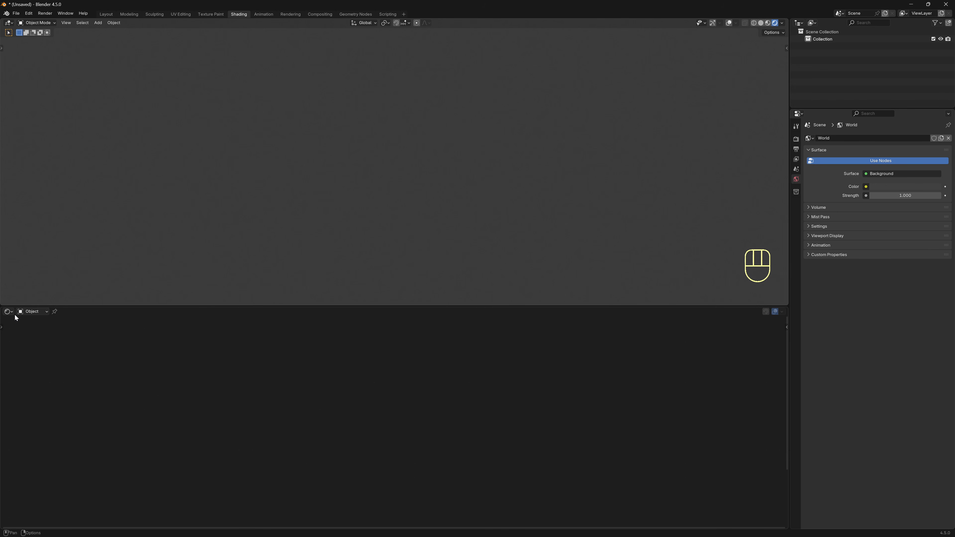
{"action": "left_click", "coordinate": [32, 312]}
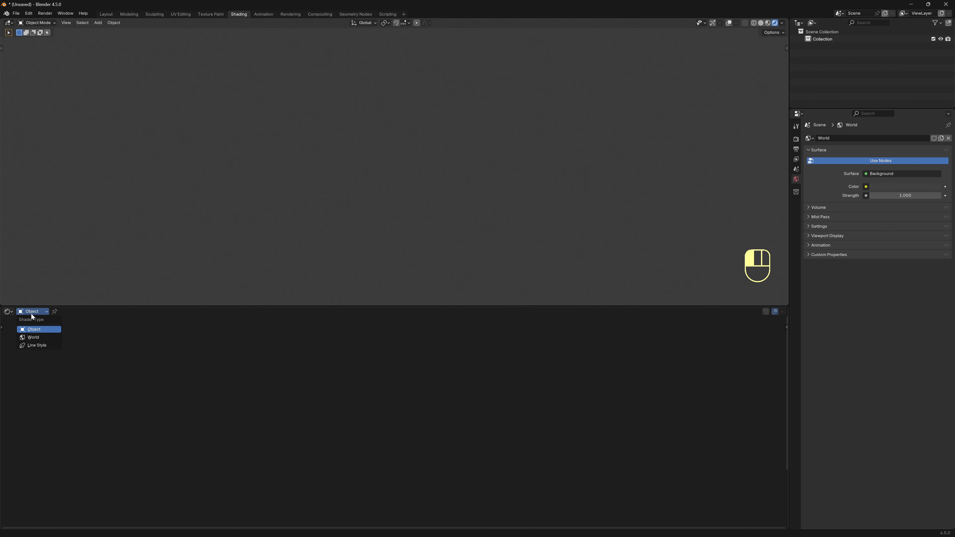
{"action": "left_click", "coordinate": [34, 337]}
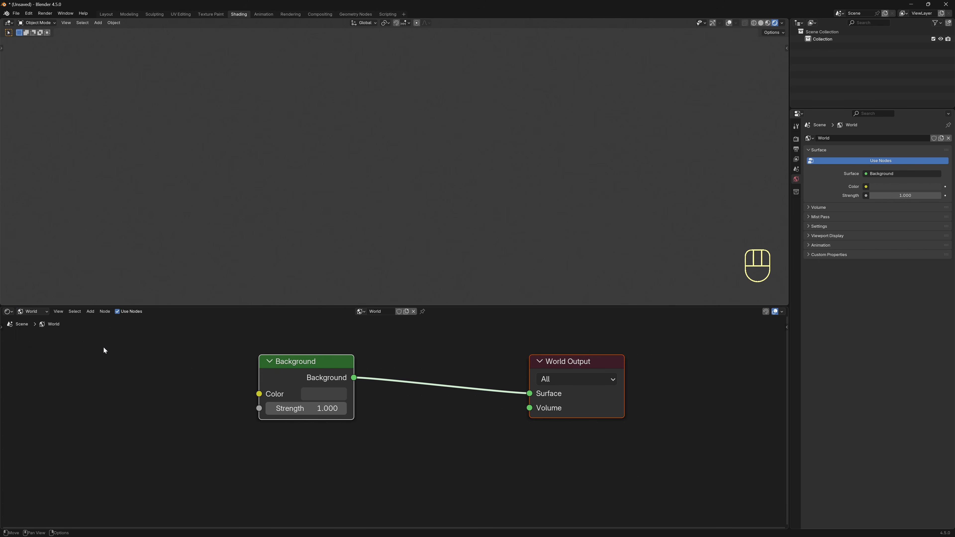
Add a Voronoi Texture feeding Background Color and set its Scale to 50.
{"action": "scroll", "coordinate": [91, 351], "scroll_direction": "down", "scroll_amount": 3}
{"action": "middle_click_drag", "start_coordinate": [92, 352], "coordinate": [288, 347]}
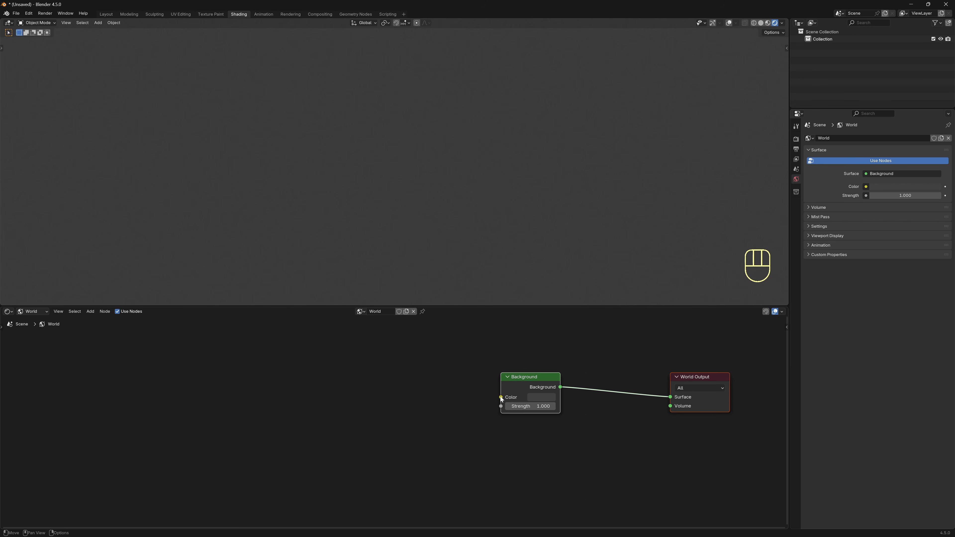
{"action": "left_click_drag", "start_coordinate": [501, 397], "coordinate": [348, 364]}
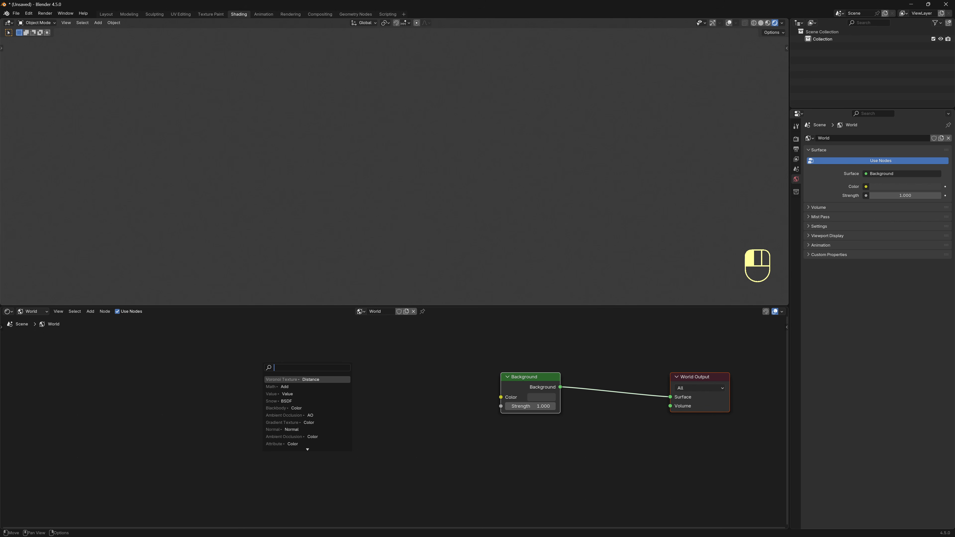
{"action": "type", "text": "voro"}
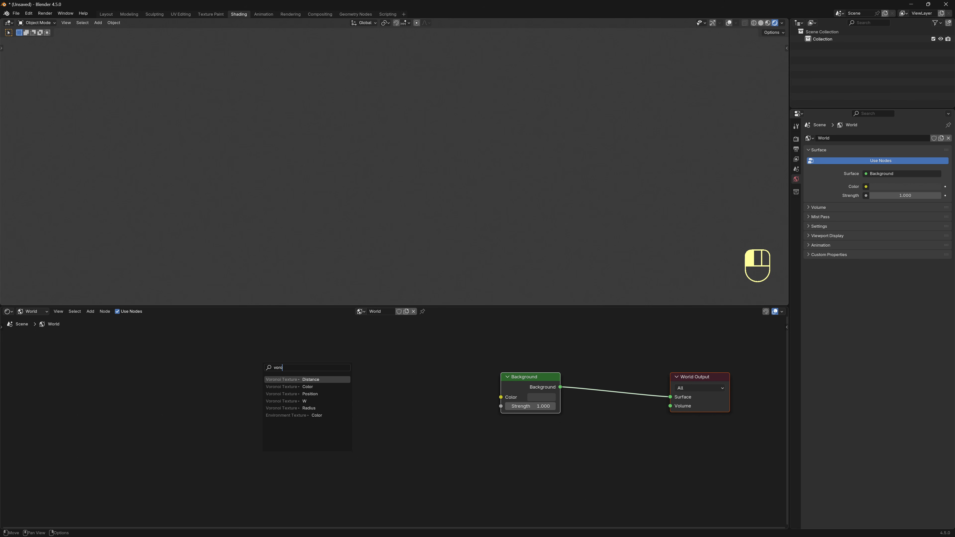
{"action": "key", "text": "Return"}
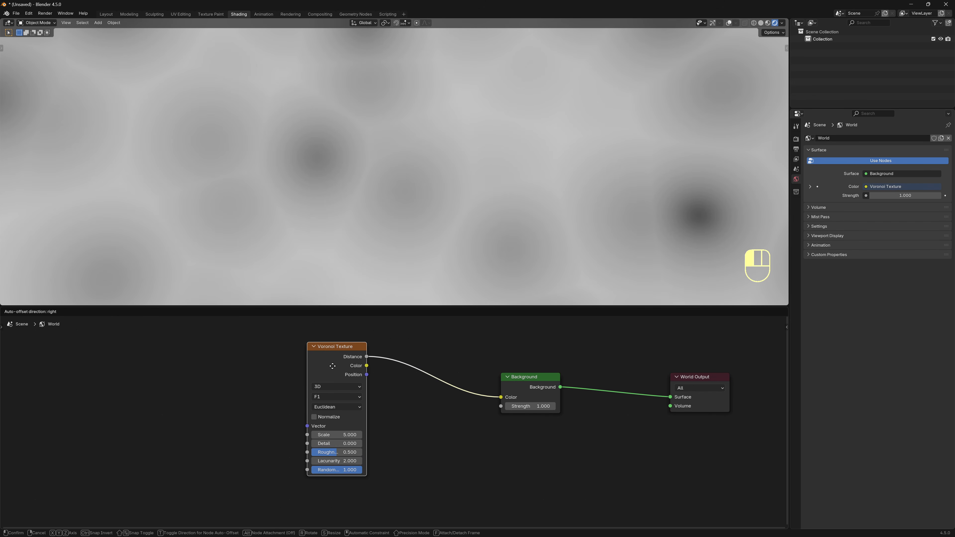
{"action": "left_click", "coordinate": [332, 366]}
{"action": "left_click", "coordinate": [336, 435]}
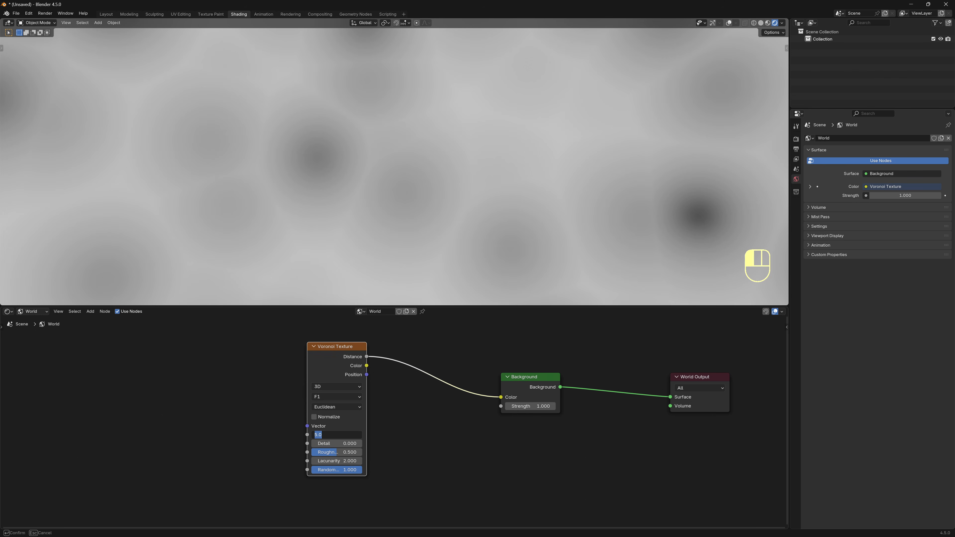
{"action": "type", "text": "50"}
{"action": "key", "text": "Return"}
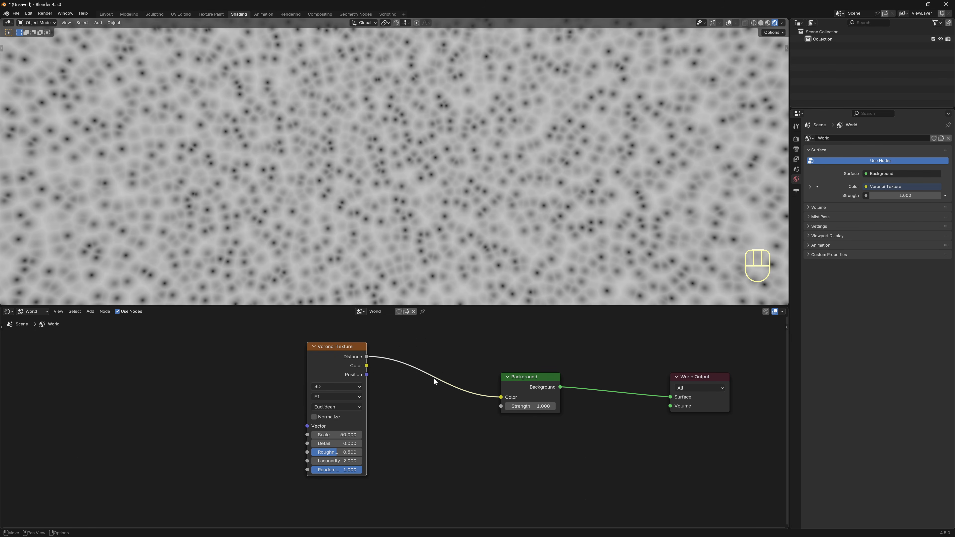
Insert a Map Range between Voronoi and Background with From Min 0.15, From Max 0.05.
{"action": "key", "text": "shift+a"}
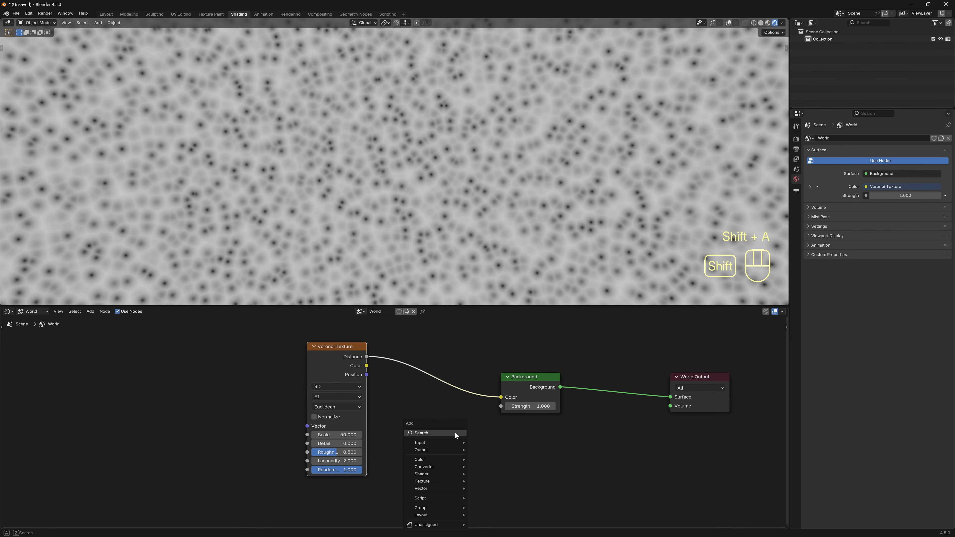
{"action": "type", "text": "map ra"}
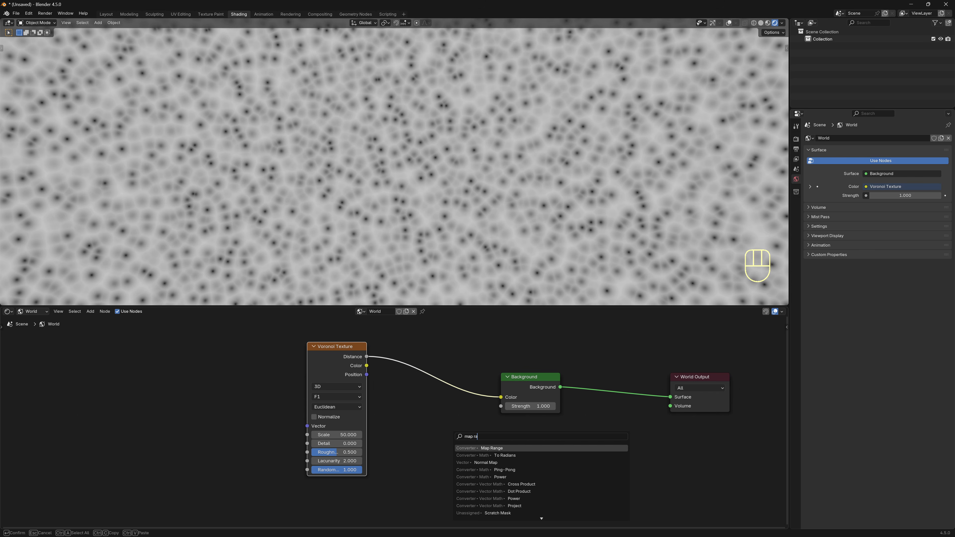
{"action": "key", "text": "Return"}
{"action": "left_click", "coordinate": [406, 347]}
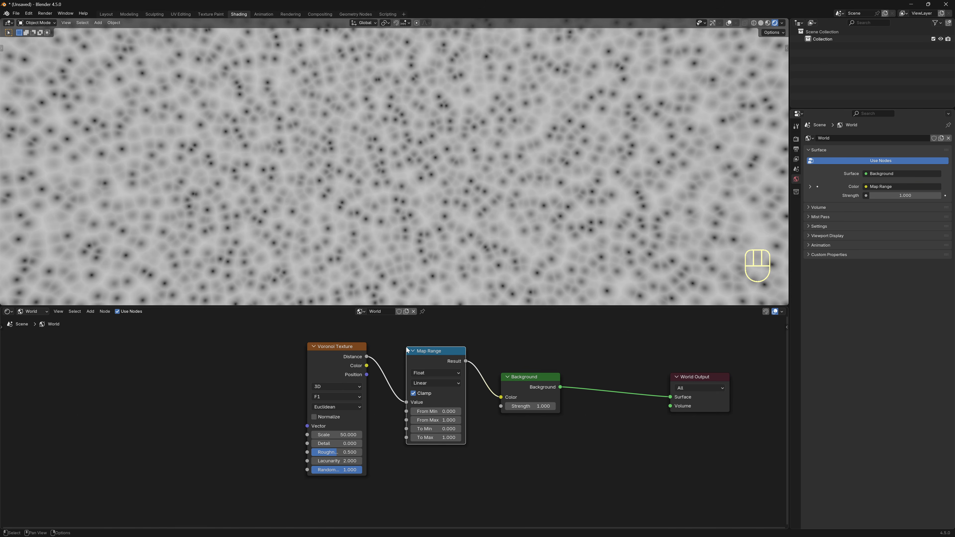
{"action": "scroll", "coordinate": [430, 355], "scroll_direction": "up", "scroll_amount": 2}
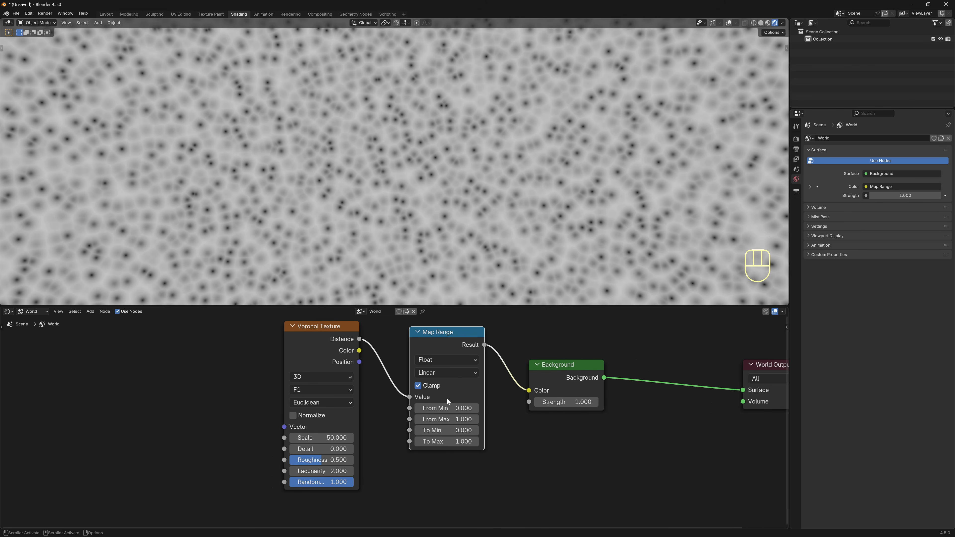
{"action": "left_click_drag", "start_coordinate": [446, 408], "coordinate": [380, 419], "text": "shift"}
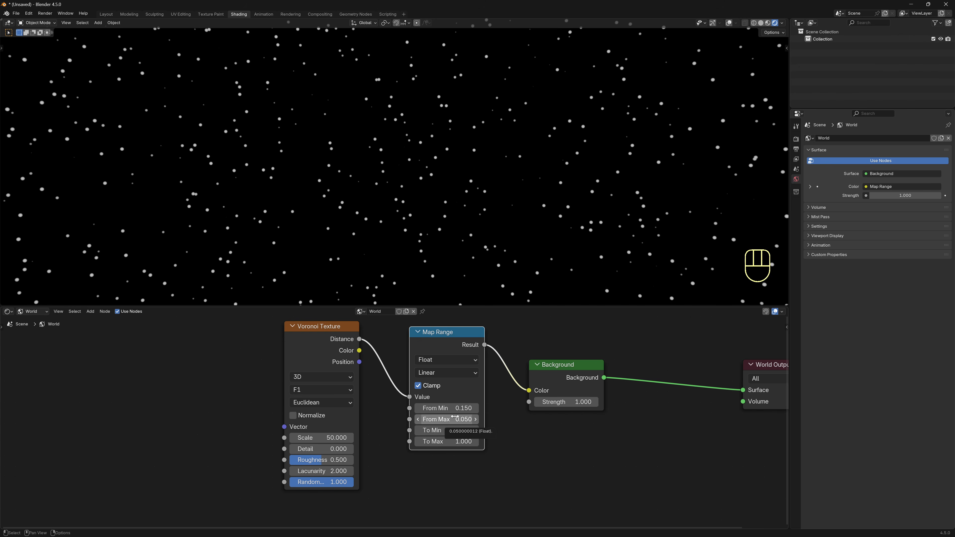
Add a Value node and wire it into Map Range's From Min.
{"action": "scroll", "coordinate": [497, 474], "scroll_direction": "down", "scroll_amount": 3}
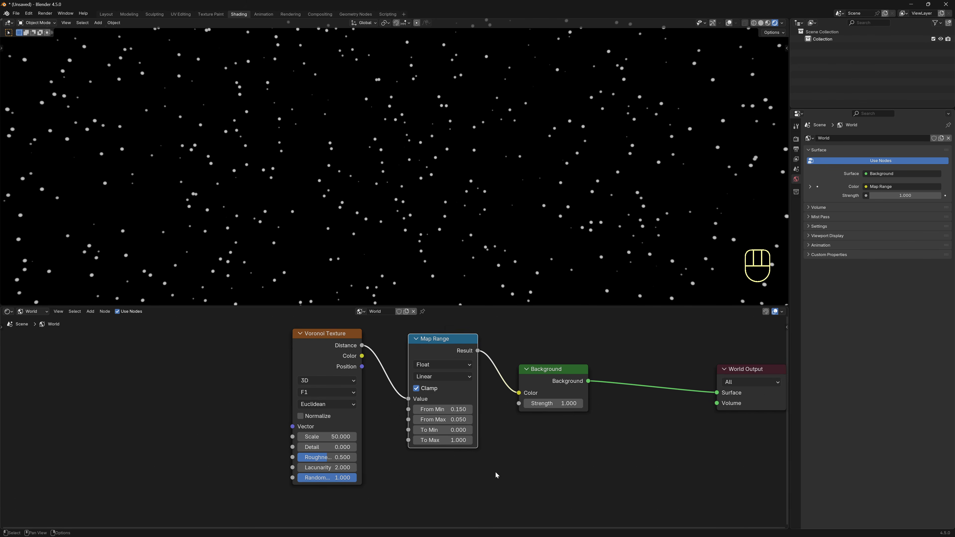
{"action": "key", "text": "shift+a"}
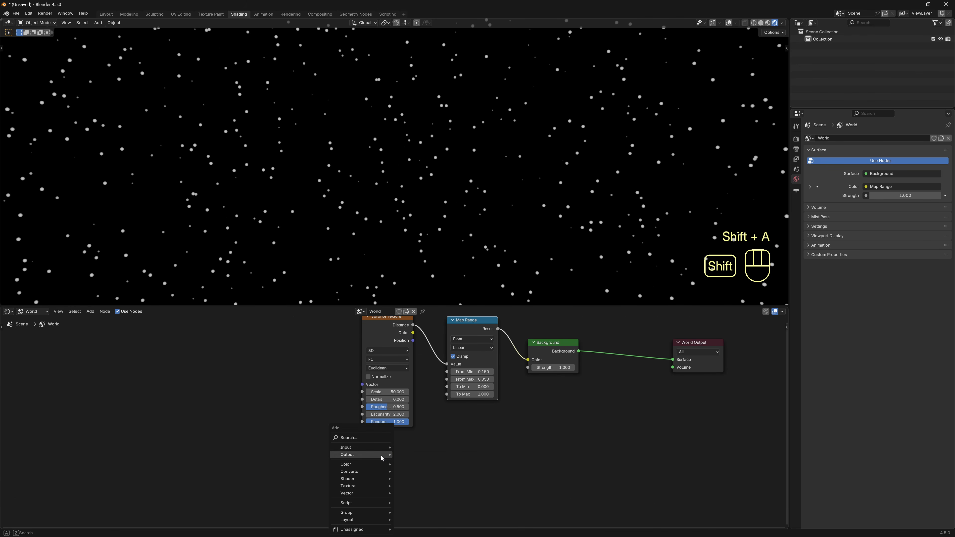
{"action": "left_click", "coordinate": [386, 438]}
{"action": "type", "text": "va"}
{"action": "left_click", "coordinate": [410, 452]}
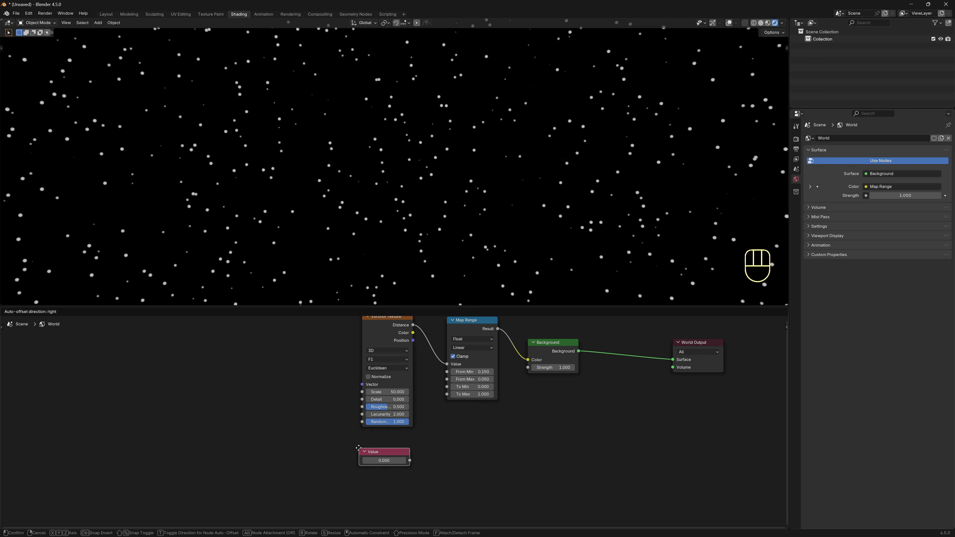
{"action": "left_click", "coordinate": [357, 448]}
{"action": "left_click_drag", "start_coordinate": [408, 355], "coordinate": [350, 348]}
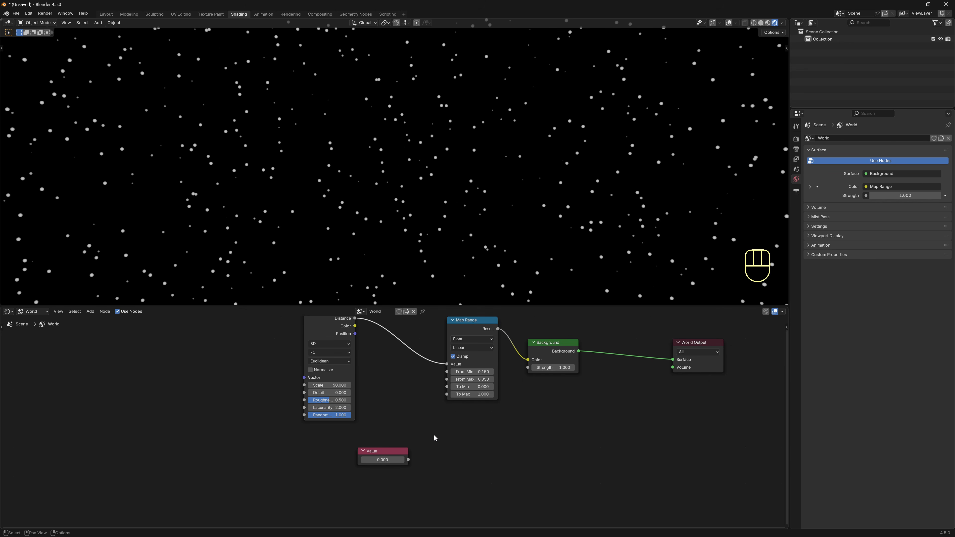
{"action": "left_click_drag", "start_coordinate": [409, 460], "coordinate": [341, 444]}
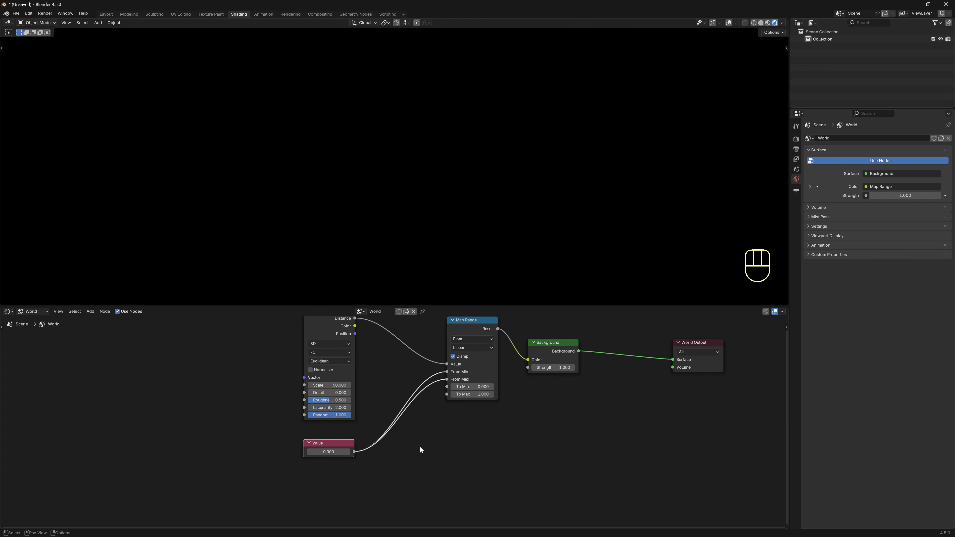
Insert a Math node on the Value–From Max link, set to Subtract 0.05.
{"action": "key", "text": "shift+a"}
{"action": "type", "text": "add"}
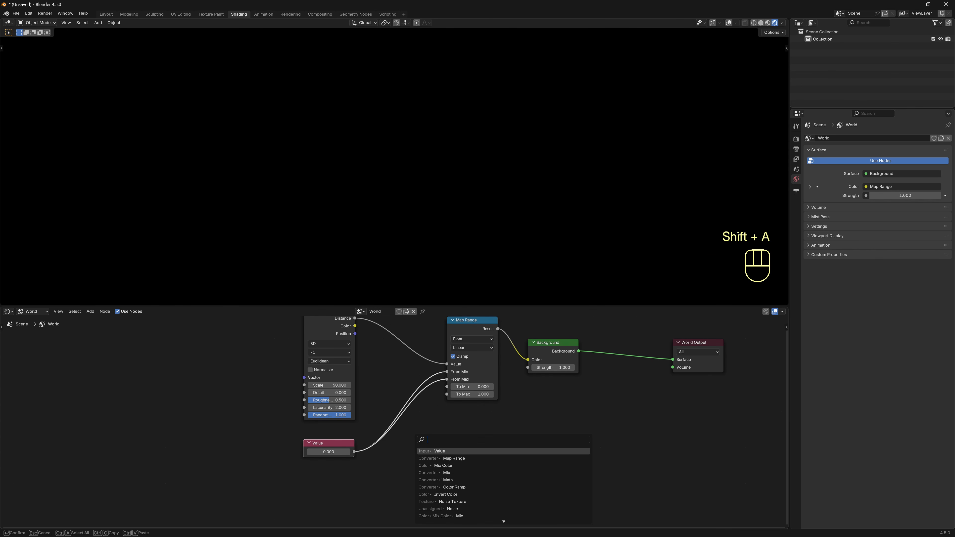
{"action": "key", "text": "Return"}
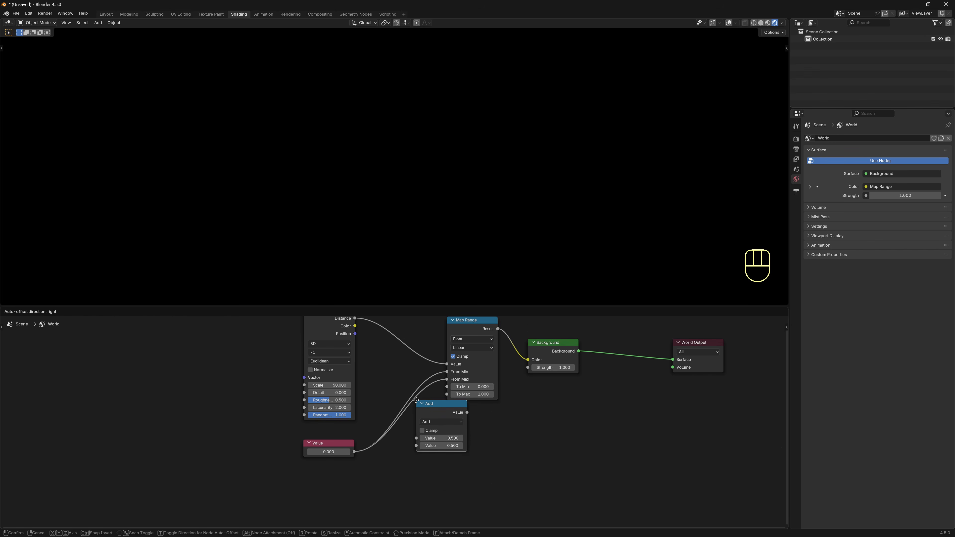
{"action": "left_click", "coordinate": [414, 396]}
{"action": "left_click_drag", "start_coordinate": [414, 399], "coordinate": [427, 422]}
{"action": "left_click", "coordinate": [429, 424]}
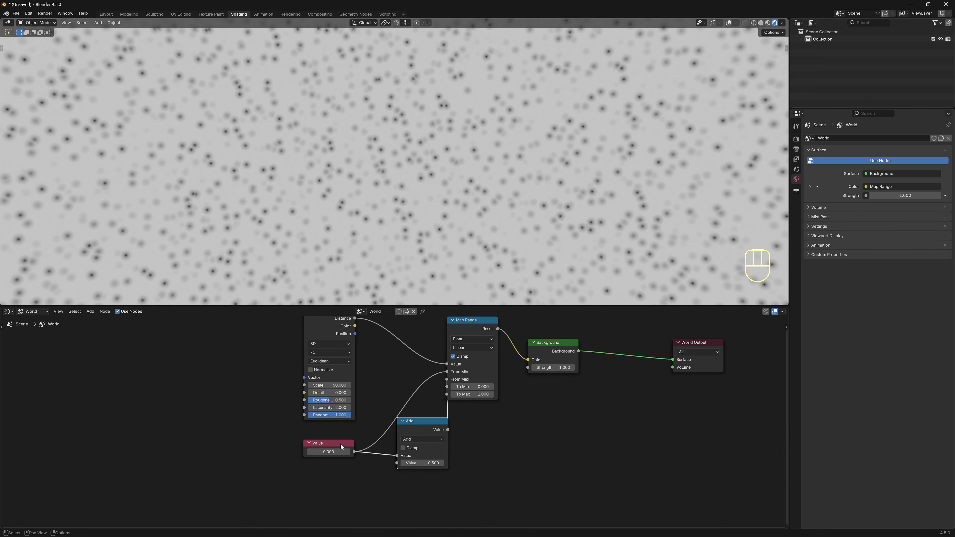
{"action": "left_click", "coordinate": [423, 440]}
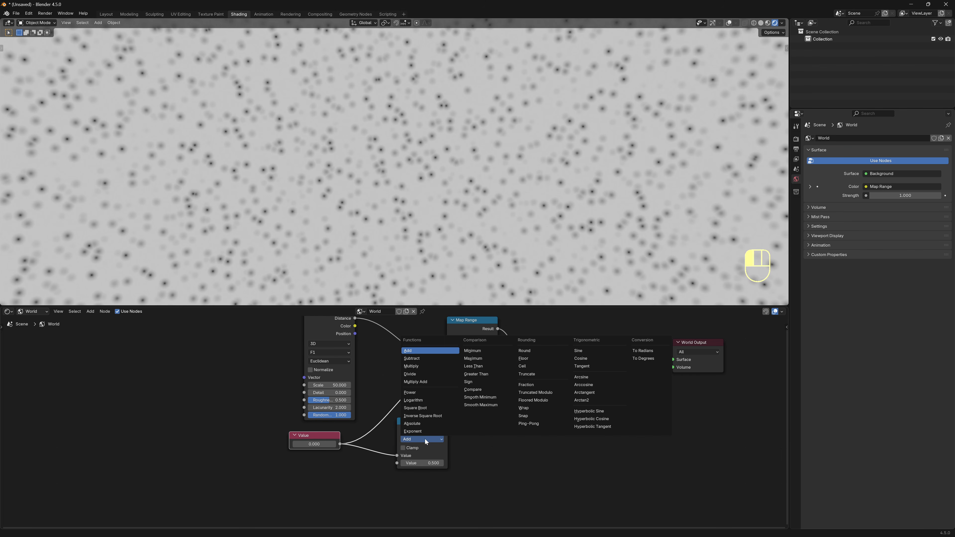
{"action": "left_click", "coordinate": [421, 358]}
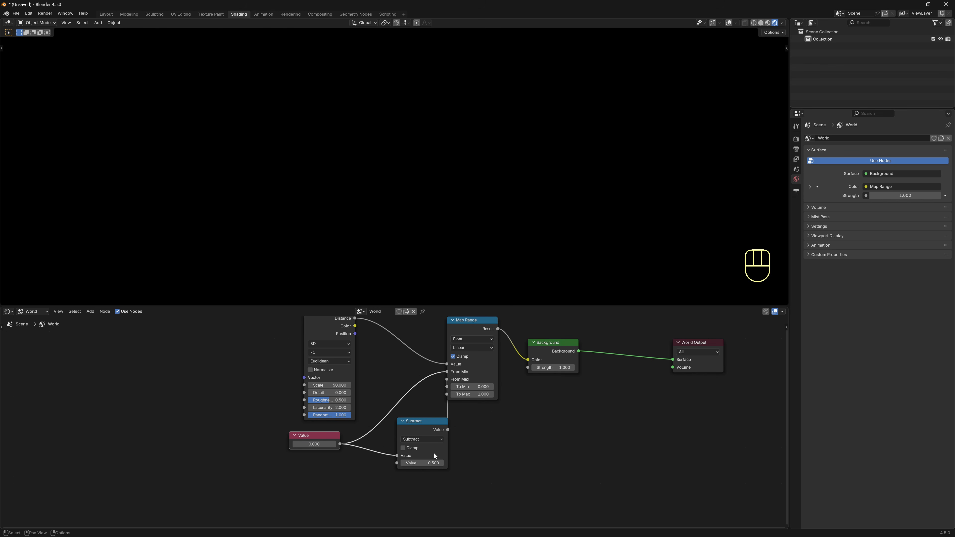
{"action": "left_click", "coordinate": [433, 464]}
{"action": "key", "text": "BackSpace"}
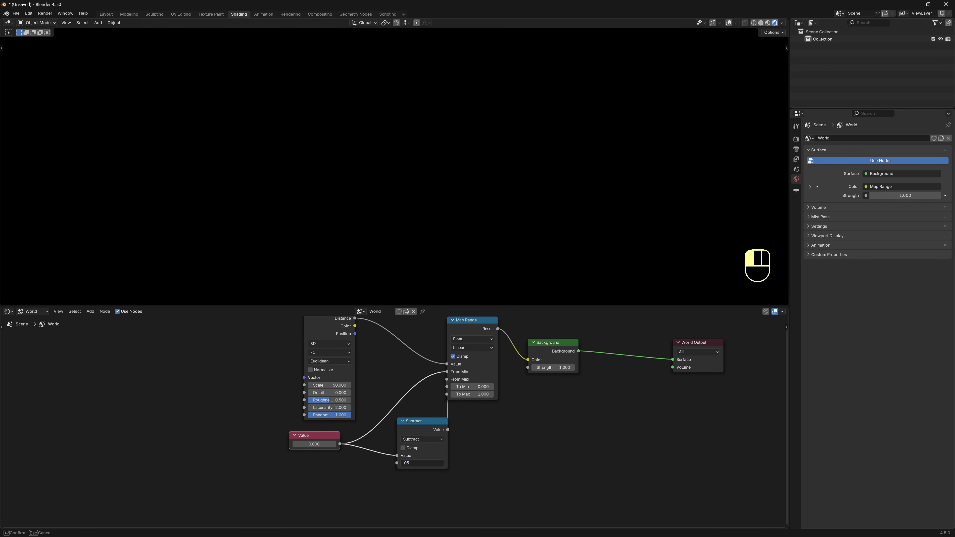
{"action": "type", "text": ".05"}
{"action": "left_click", "coordinate": [388, 482]}
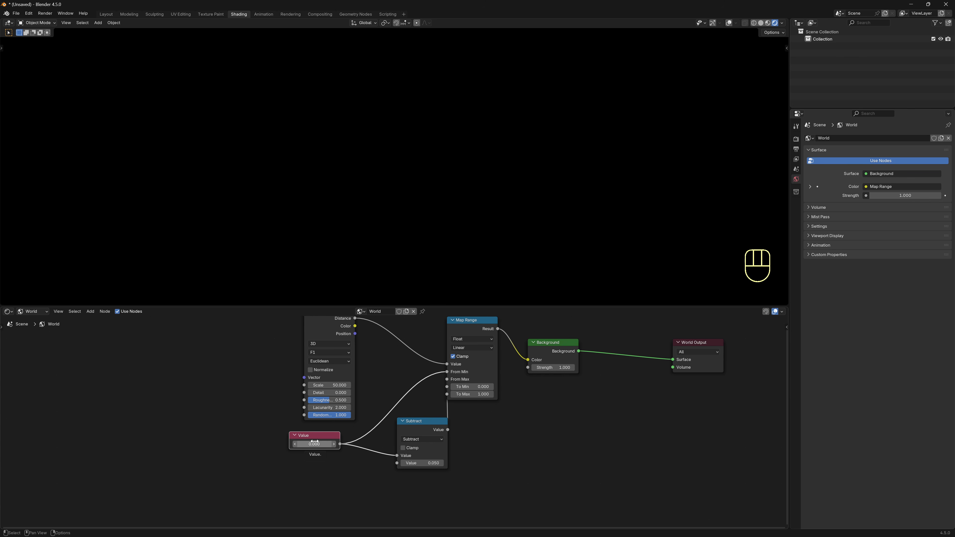
Lower Voronoi Detail to 0.35, set Background Strength to 100, and open Compositing.
{"action": "mouse_move", "coordinate": [314, 444]}
{"action": "left_mouse_down", "text": "shift"}
{"action": "mouse_move", "coordinate": [324, 444]}
{"action": "mouse_move", "coordinate": [315, 444]}
{"action": "left_mouse_up", "text": "shift"}
{"action": "middle_click_drag", "start_coordinate": [286, 401], "coordinate": [258, 425]}
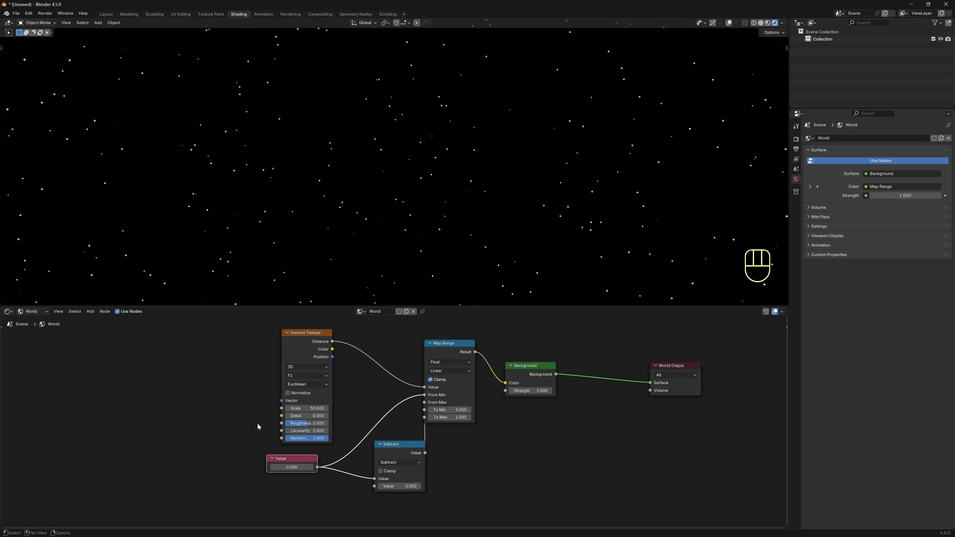
{"action": "left_click_drag", "start_coordinate": [303, 416], "coordinate": [299, 415], "text": "shift"}
{"action": "left_click", "coordinate": [533, 391]}
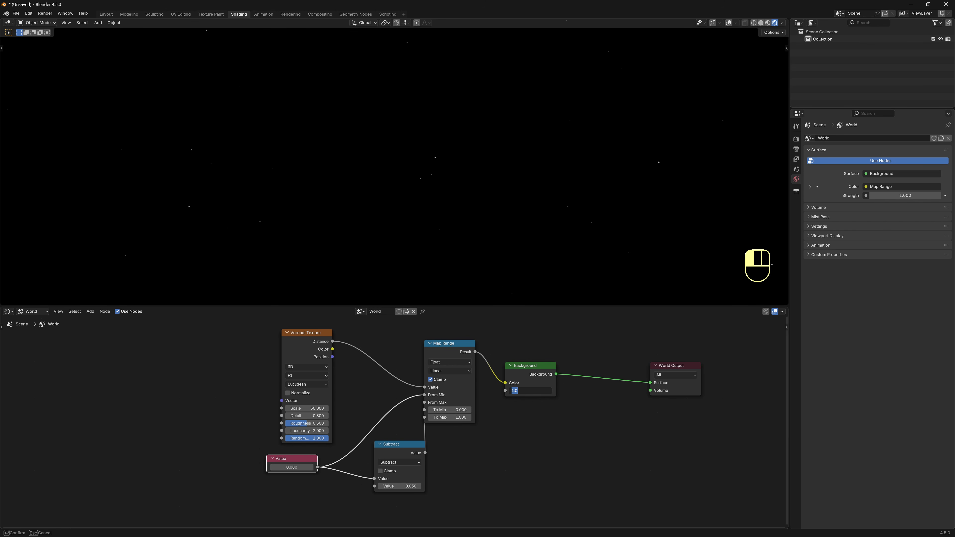
{"action": "type", "text": "100"}
{"action": "key", "text": "Return"}
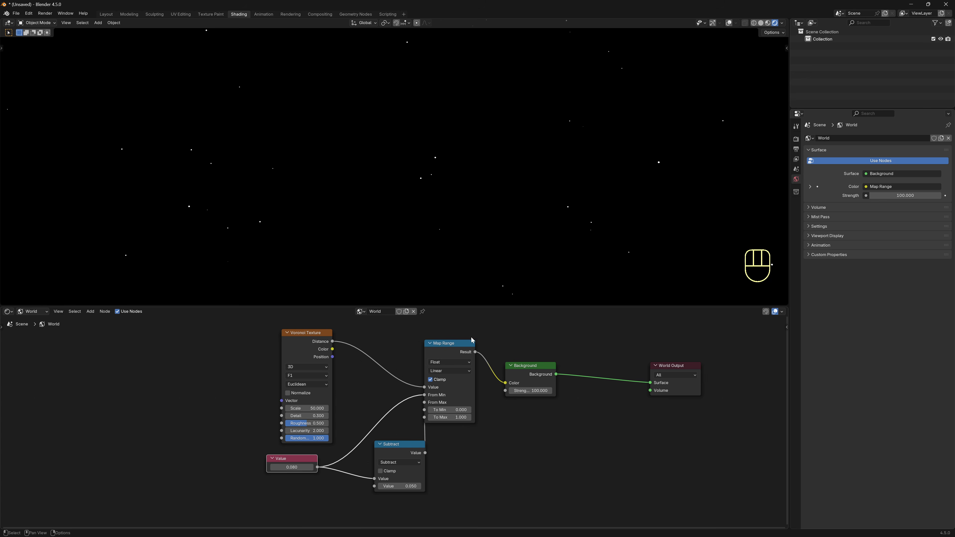
{"action": "left_click", "coordinate": [320, 14]}
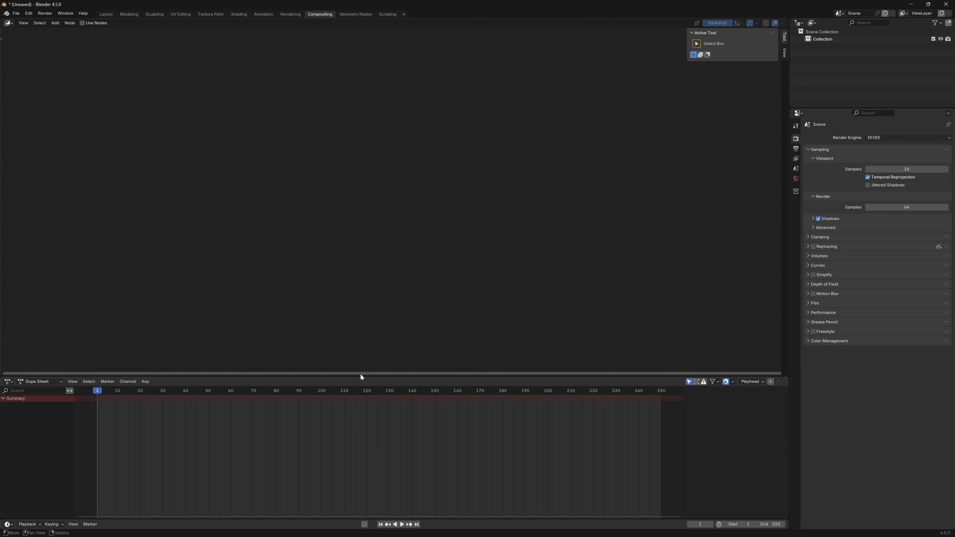
Convert the Dope Sheet area into an enlarged 3D Viewport.
{"action": "left_click_drag", "start_coordinate": [361, 377], "coordinate": [354, 327]}
{"action": "left_click", "coordinate": [8, 335]}
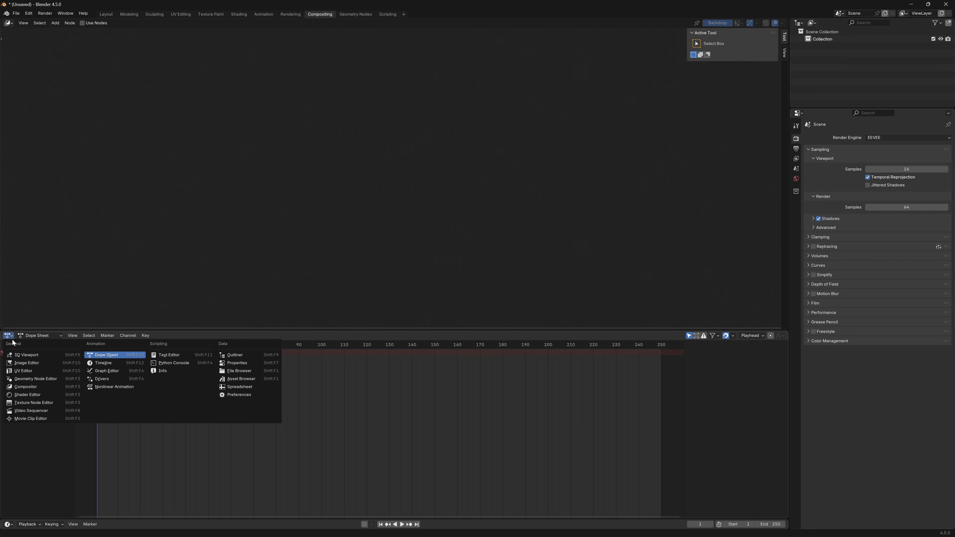
{"action": "left_click", "coordinate": [23, 356]}
{"action": "left_click_drag", "start_coordinate": [441, 332], "coordinate": [512, 309]}
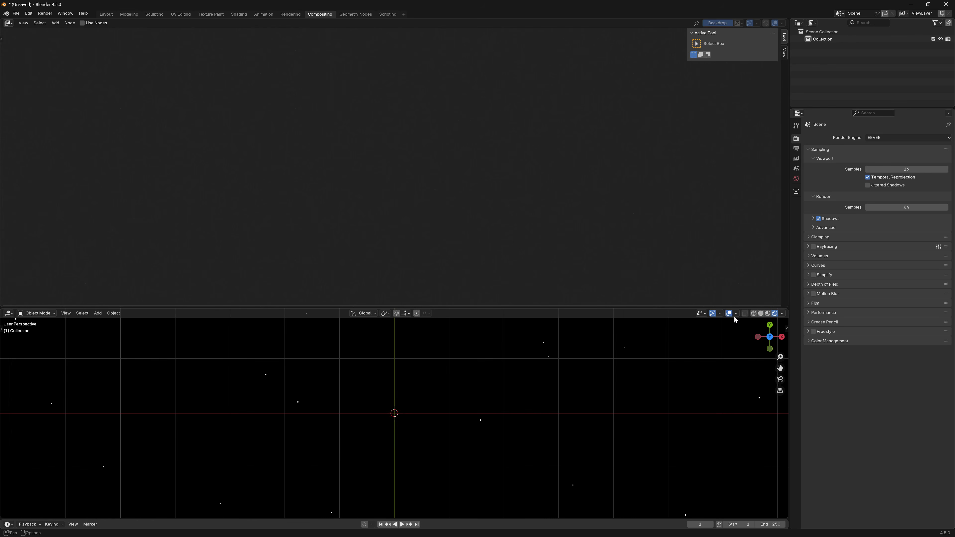
Hide that viewport's overlays and gizmos and set its Compositor option to Always.
{"action": "left_click", "coordinate": [729, 313]}
{"action": "left_click", "coordinate": [714, 313]}
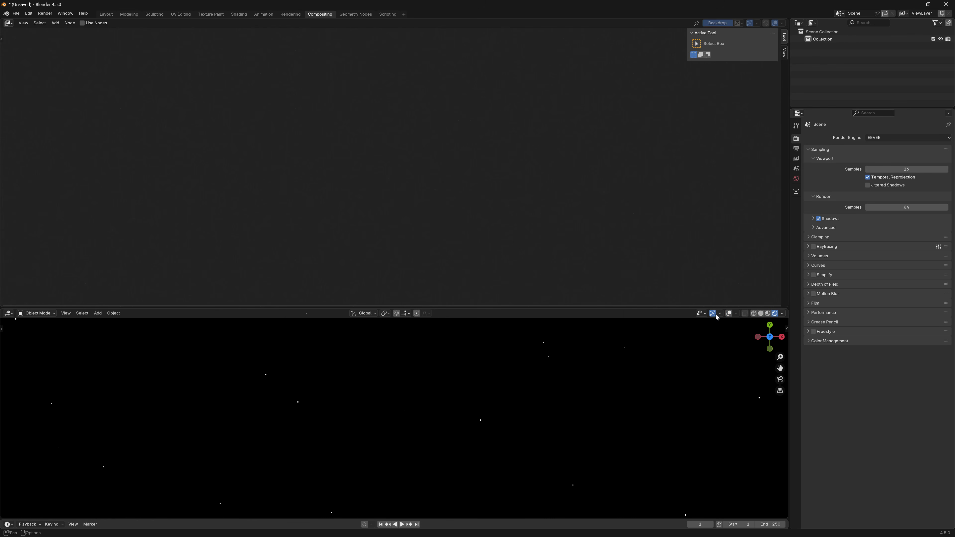
{"action": "left_click", "coordinate": [782, 314]}
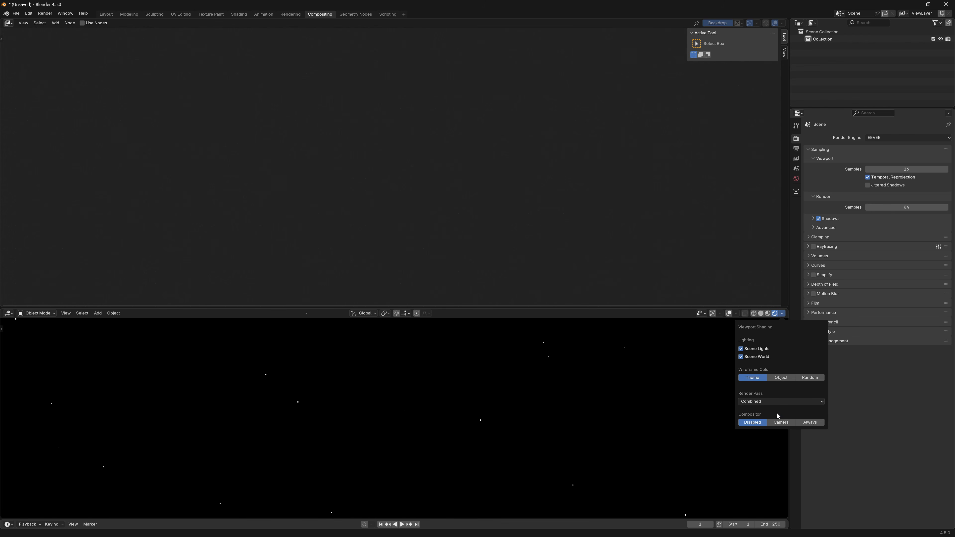
{"action": "left_click", "coordinate": [817, 423]}
Enable compositor nodes and insert a Glare node between Render Layers and Composite.
{"action": "left_click", "coordinate": [88, 24]}
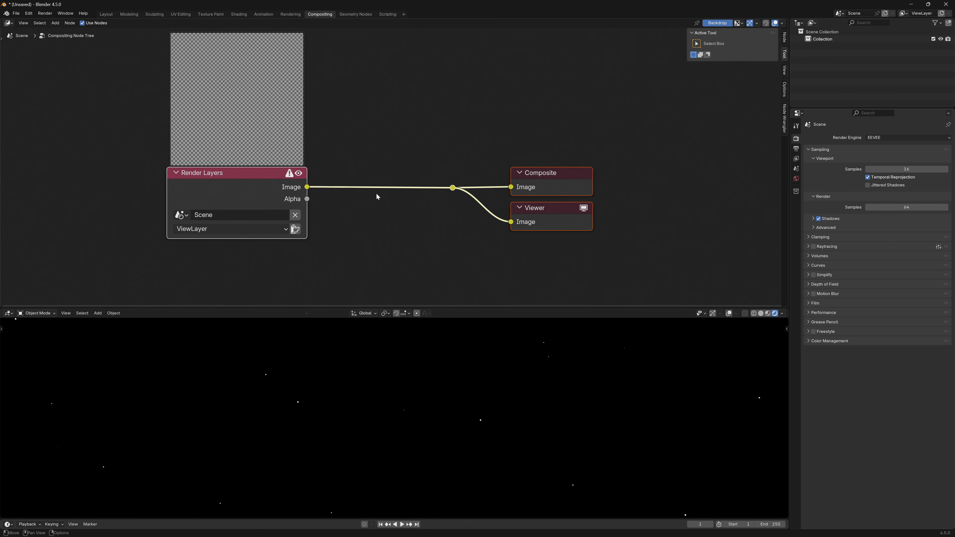
{"action": "key", "text": "shift+a"}
{"action": "left_click", "coordinate": [422, 115]}
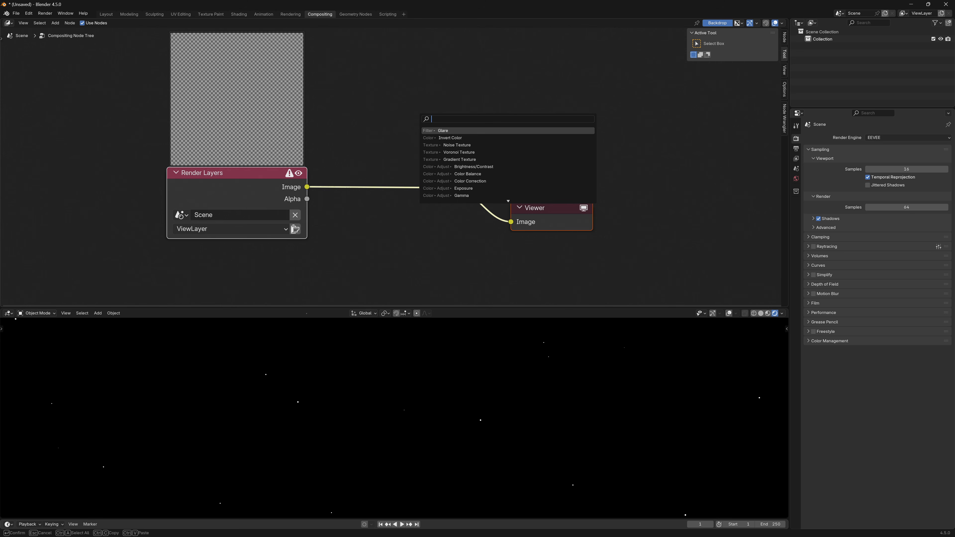
{"action": "key", "text": "Return"}
{"action": "left_click", "coordinate": [363, 150]}
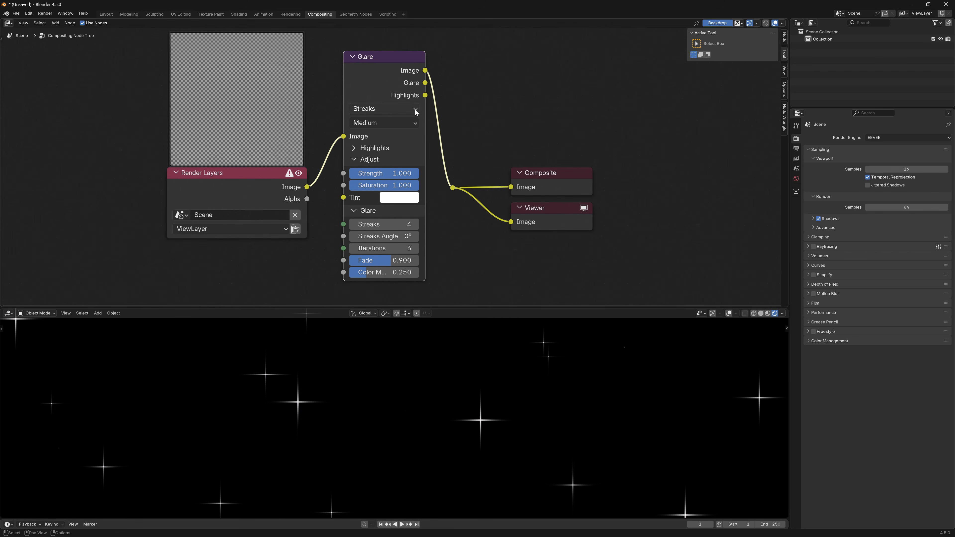
Set the Glare Threshold to 0.5 and Streaks to 6.
{"action": "left_click", "coordinate": [355, 148]}
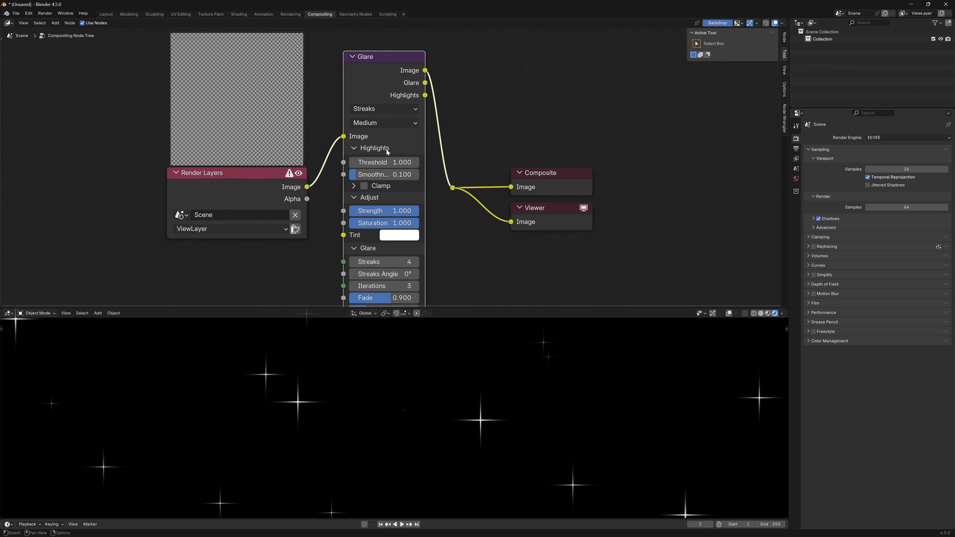
{"action": "left_click", "coordinate": [397, 157]}
{"action": "type", "text": "0.5"}
{"action": "key", "text": "Return"}
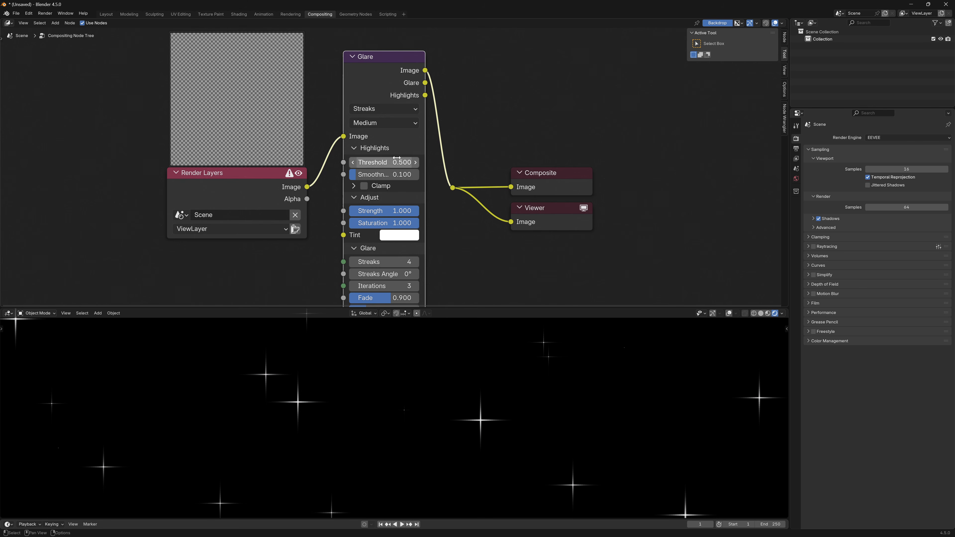
{"action": "scroll", "coordinate": [406, 223], "scroll_direction": "down", "scroll_amount": 1}
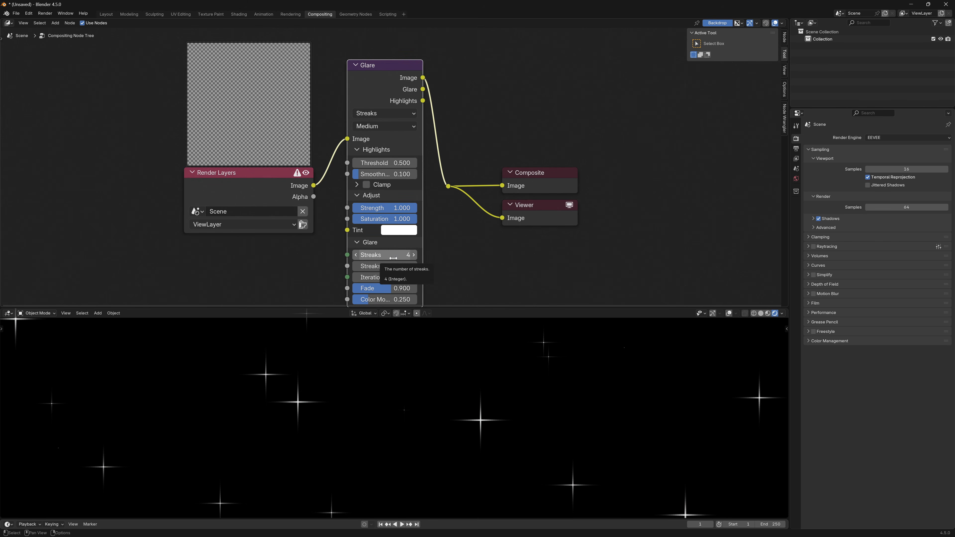
{"action": "left_click", "coordinate": [390, 255]}
{"action": "type", "text": "6"}
{"action": "key", "text": "Return"}
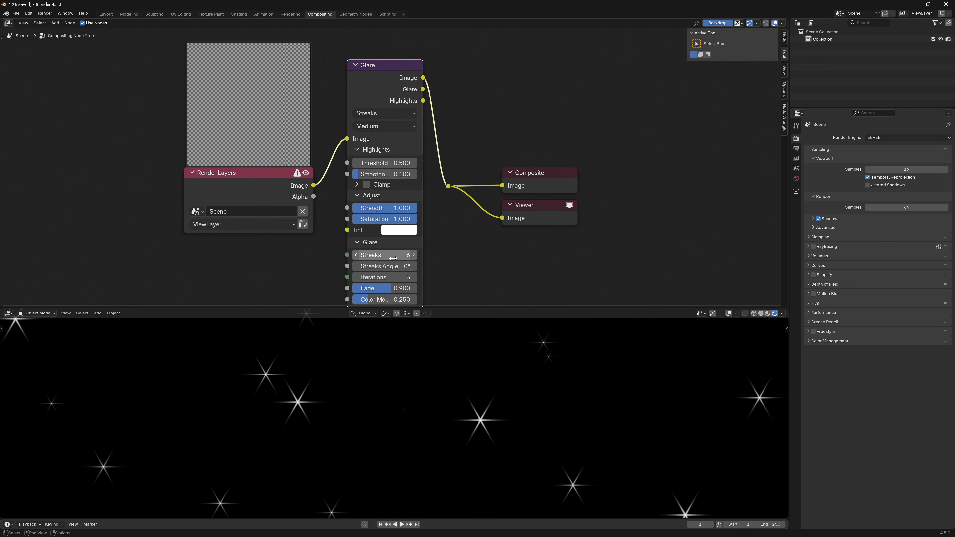
Set Streaks Angle to 90° and Quality to High, then move Composite and Viewer right.
{"action": "left_click", "coordinate": [387, 266]}
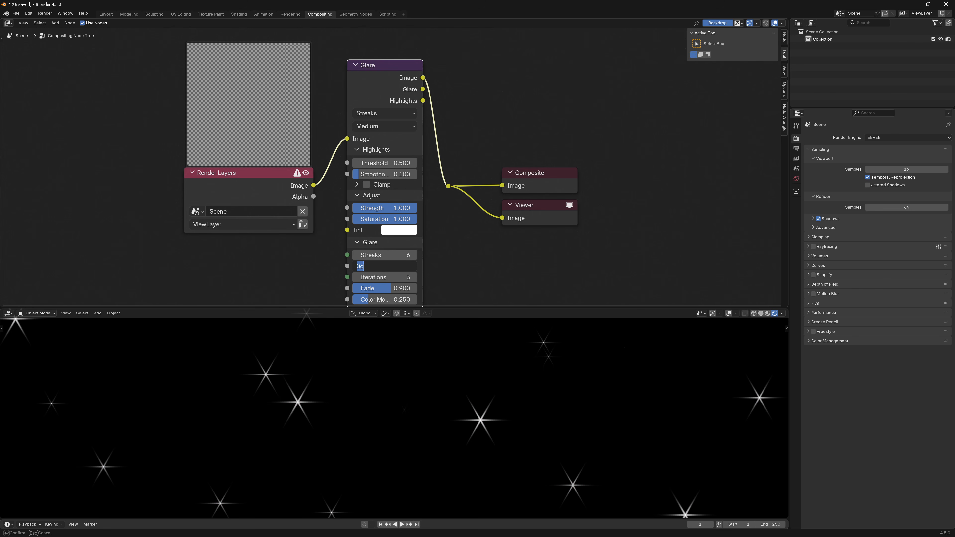
{"action": "type", "text": "90"}
{"action": "key", "text": "Return"}
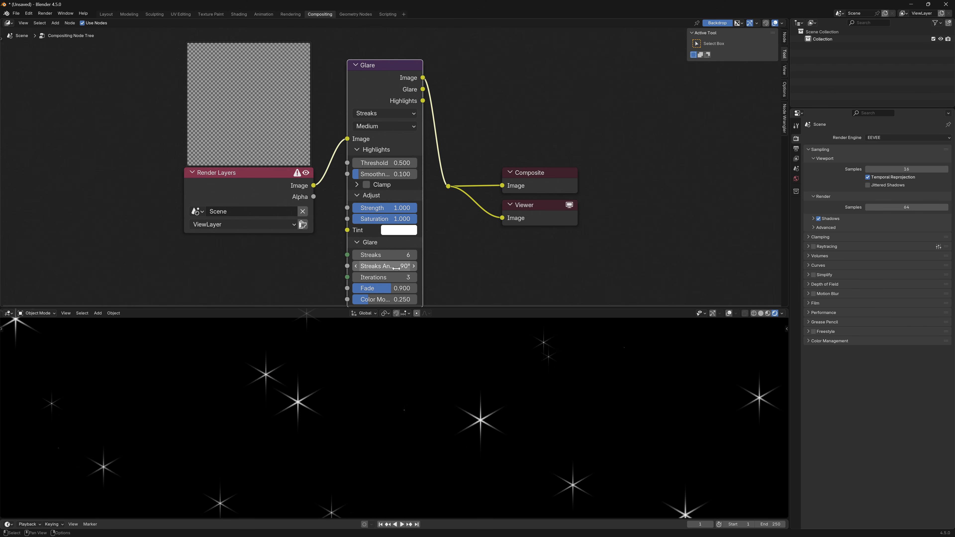
{"action": "left_click", "coordinate": [384, 126]}
{"action": "left_click", "coordinate": [376, 153]}
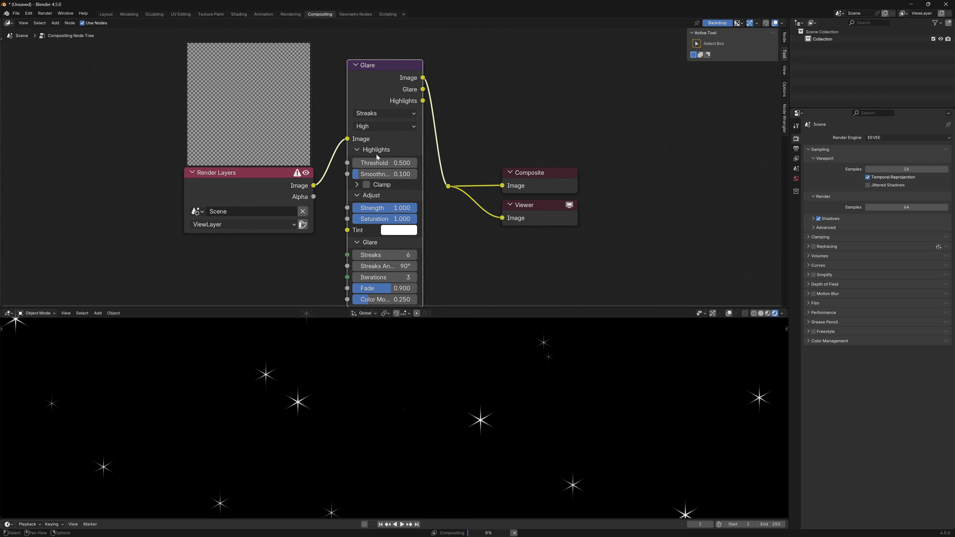
{"action": "left_click_drag", "start_coordinate": [645, 263], "coordinate": [437, 156]}
{"action": "left_click_drag", "start_coordinate": [512, 173], "coordinate": [656, 165]}
Insert a second Glare before Composite and Viewer and set it to Fog Glow.
{"action": "key", "text": "shift+a"}
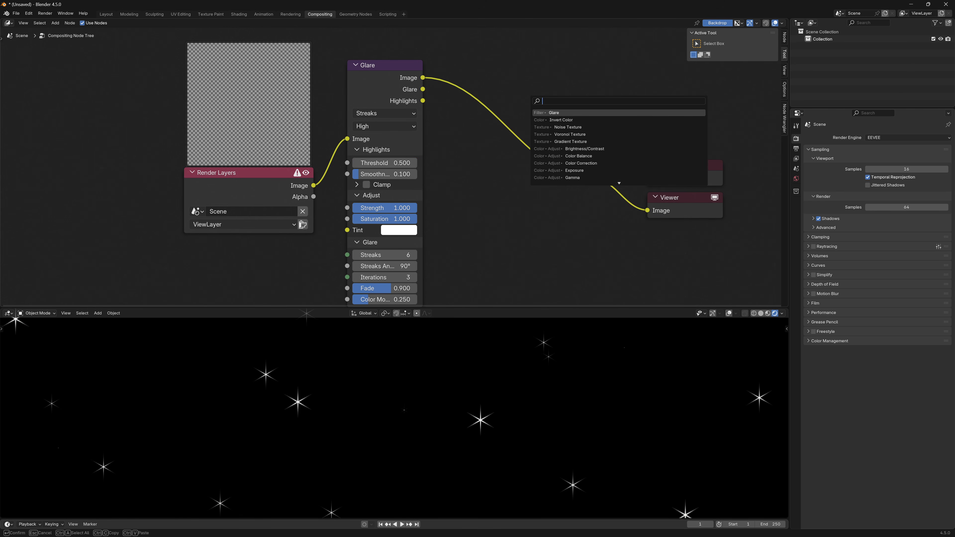
{"action": "left_click", "coordinate": [555, 112]}
{"action": "left_click", "coordinate": [495, 109]}
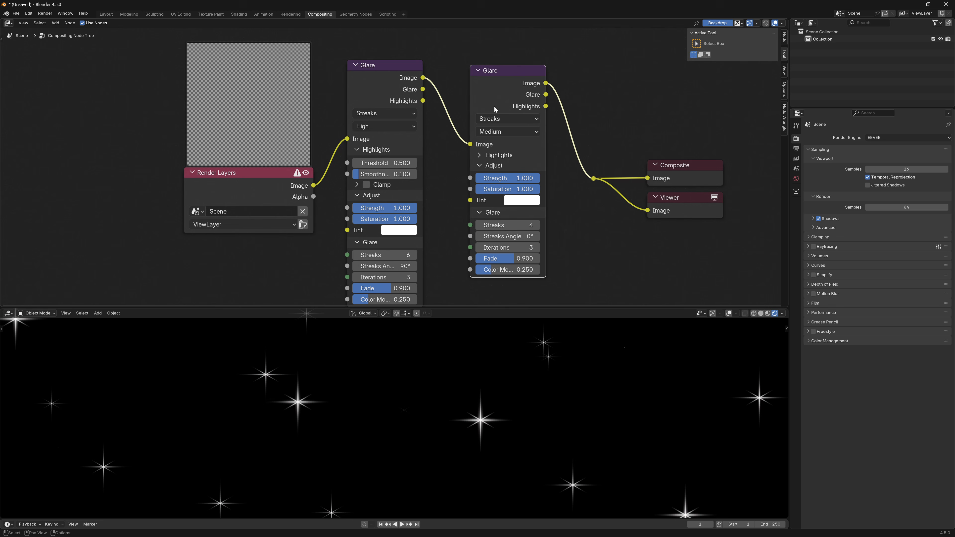
{"action": "left_click", "coordinate": [502, 118]}
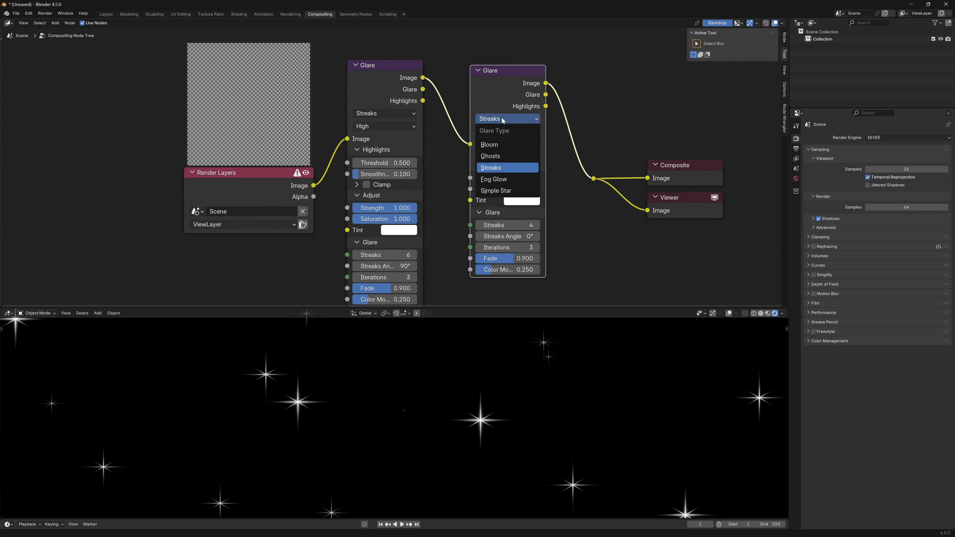
{"action": "left_click", "coordinate": [502, 179]}
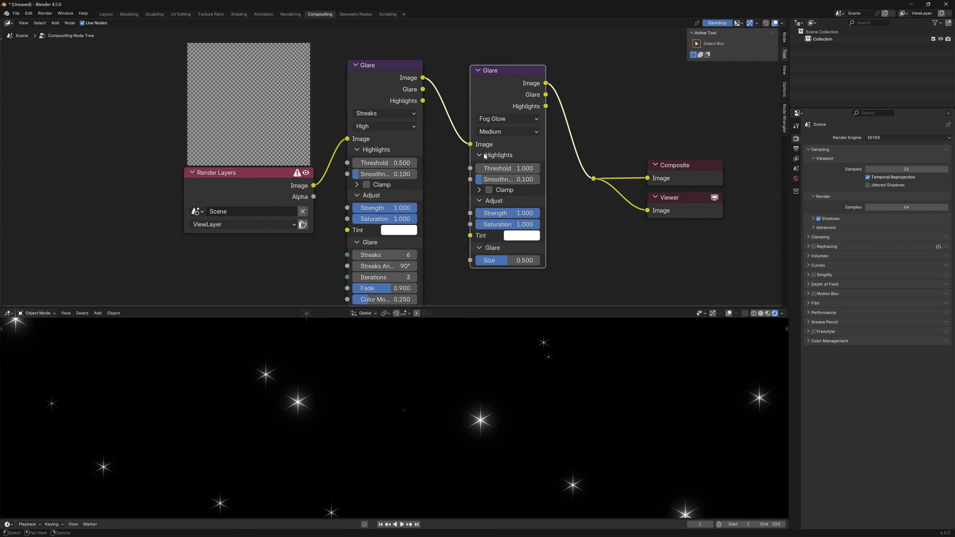
Give the fog glow Threshold 0.15 and Strength 3, then switch to Shading.
{"action": "left_click", "coordinate": [504, 169]}
{"action": "type", "text": ".15"}
{"action": "key", "text": "Return"}
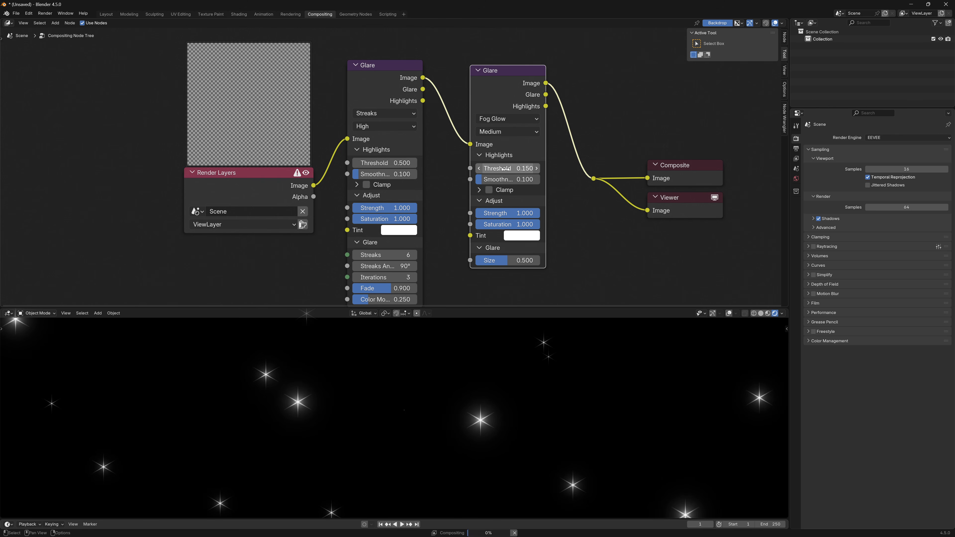
{"action": "left_click", "coordinate": [518, 213]}
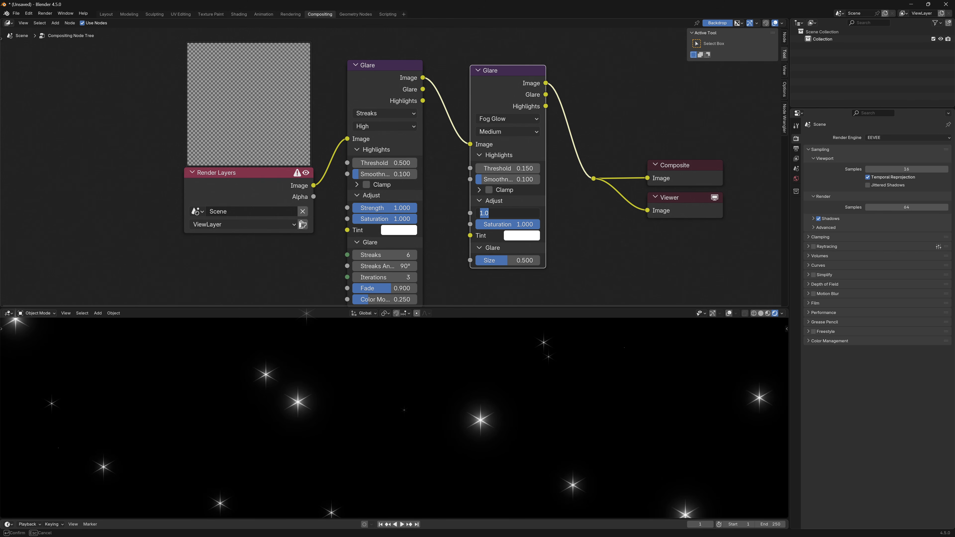
{"action": "type", "text": "3"}
{"action": "key", "text": "Return"}
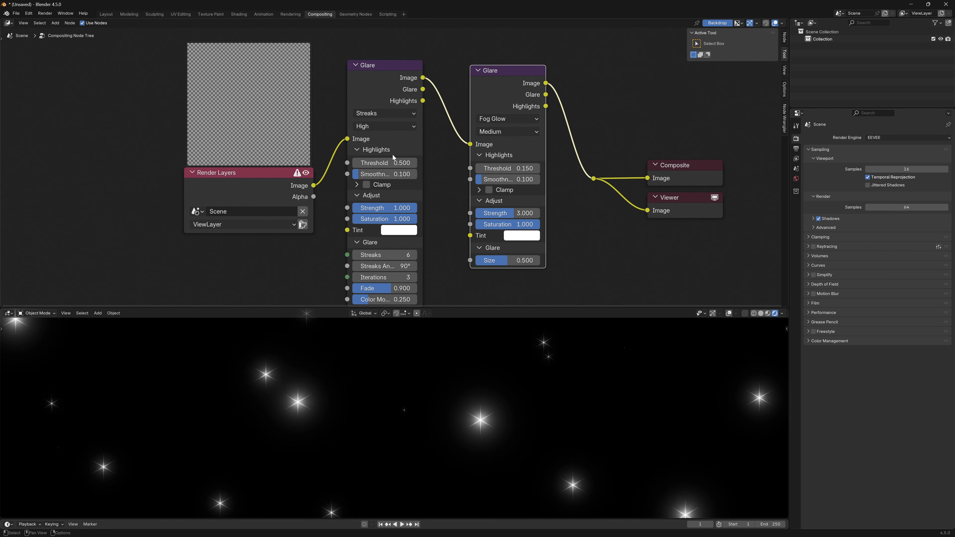
{"action": "left_click", "coordinate": [240, 14]}
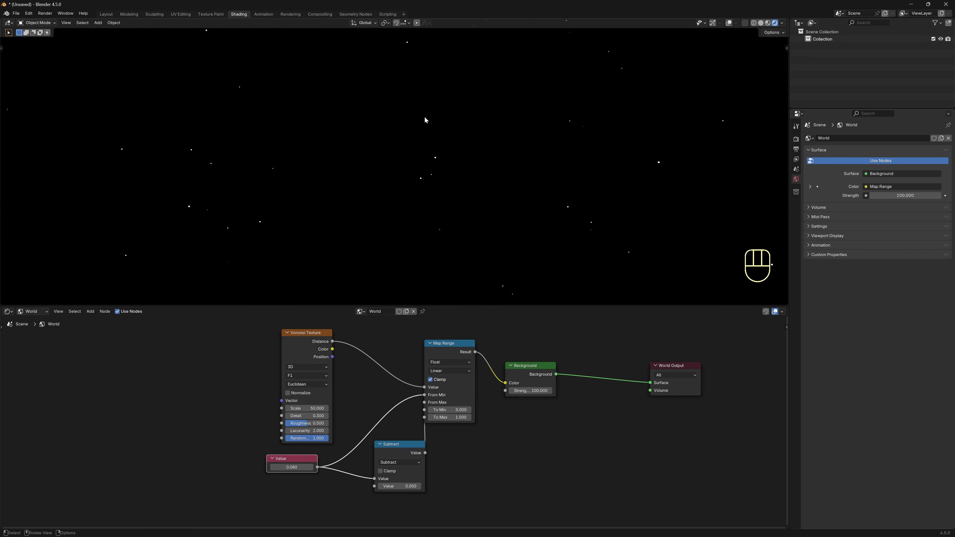
Set the viewport Compositor to Always and move the Background node right.
{"action": "left_click", "coordinate": [782, 22]}
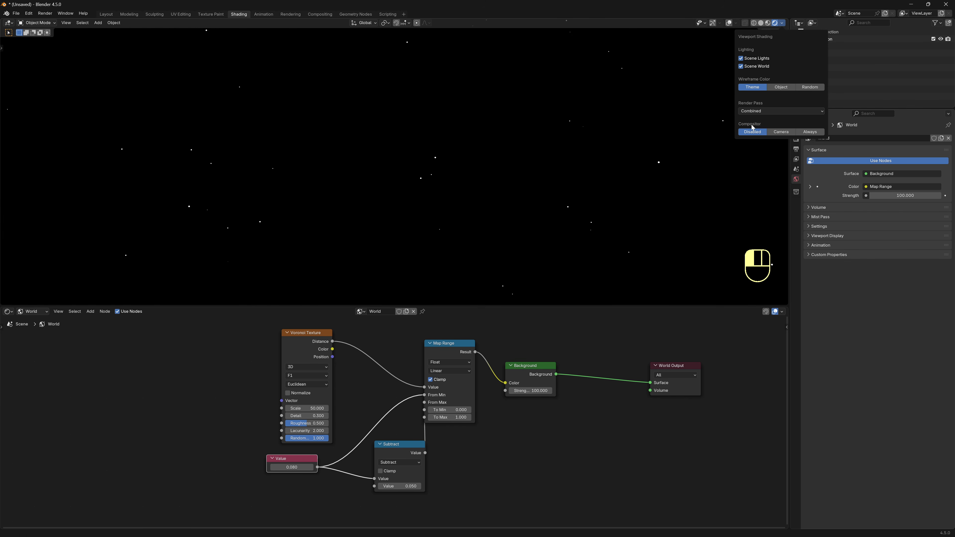
{"action": "left_click", "coordinate": [810, 132]}
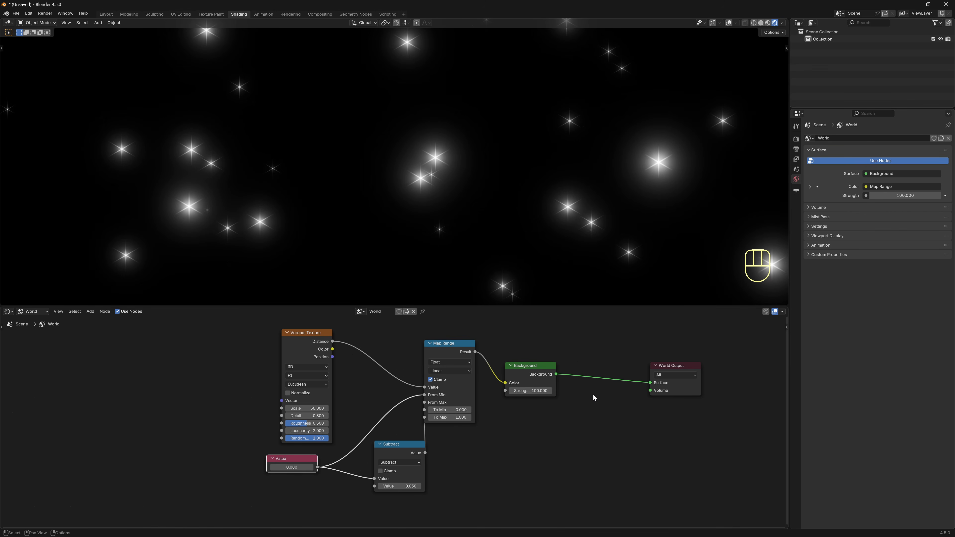
{"action": "left_click_drag", "start_coordinate": [541, 374], "coordinate": [604, 379]}
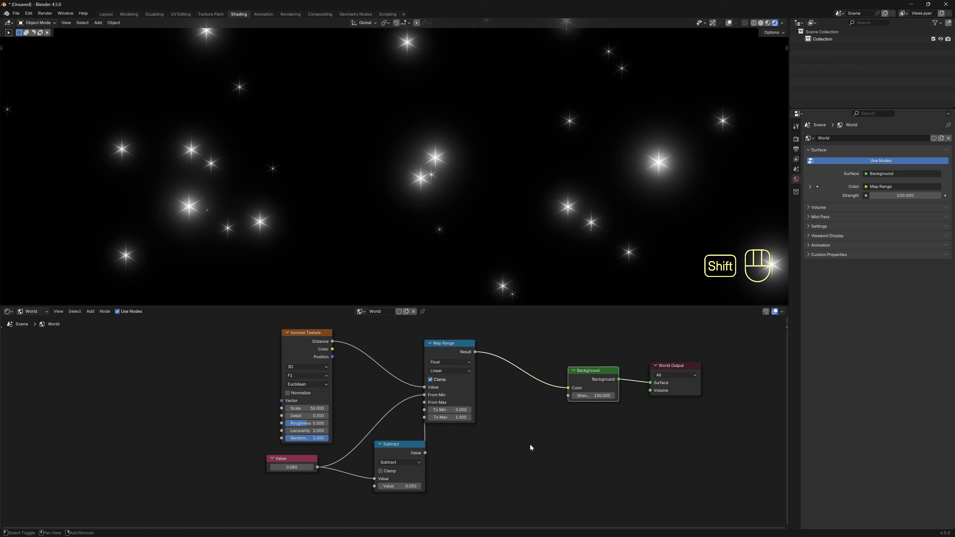
Insert a Mix Color node before Background, set to Multiply with Factor 1.
{"action": "key", "text": "shift+a"}
{"action": "left_click", "coordinate": [525, 438]}
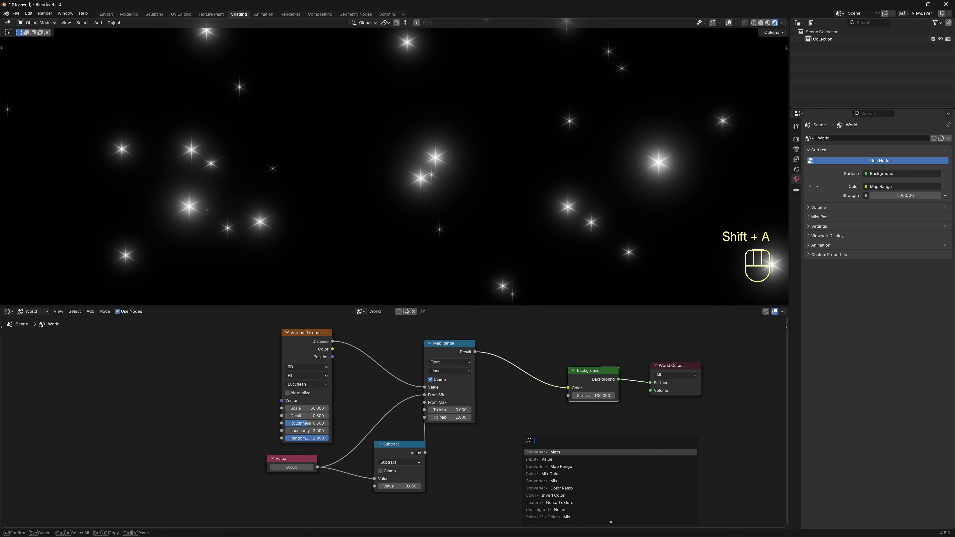
{"action": "type", "text": "mix co"}
{"action": "left_click", "coordinate": [552, 453]}
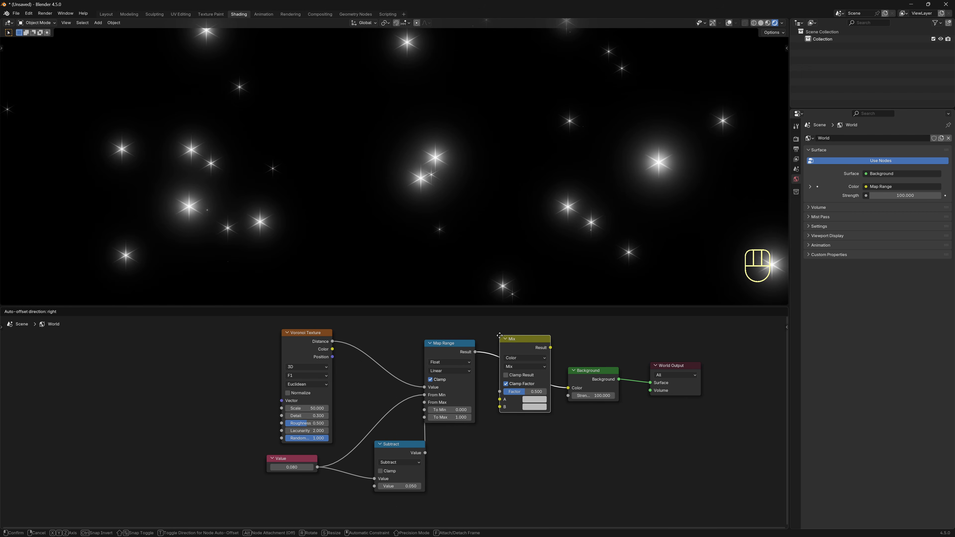
{"action": "left_click", "coordinate": [502, 342]}
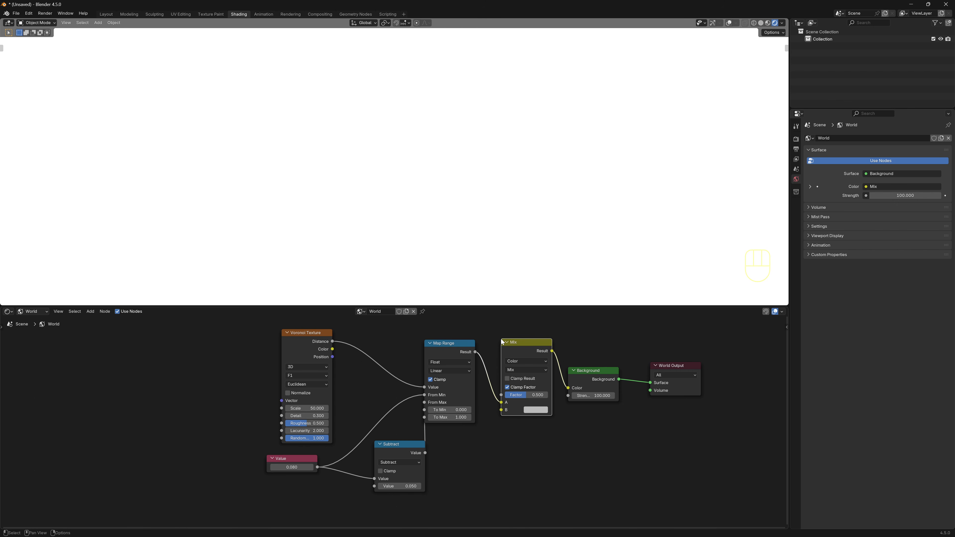
{"action": "left_click", "coordinate": [514, 371]}
{"action": "left_click", "coordinate": [527, 405]}
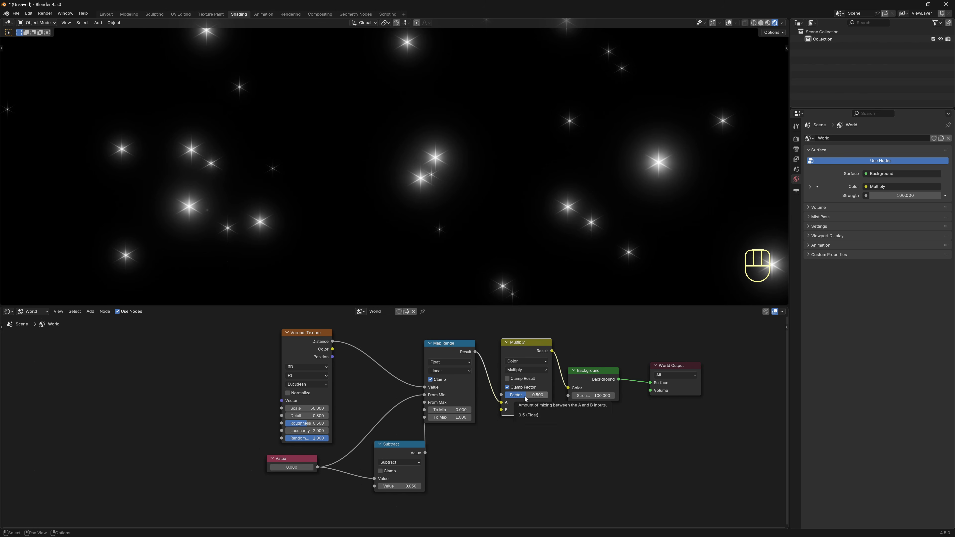
{"action": "left_click_drag", "start_coordinate": [526, 398], "coordinate": [549, 398]}
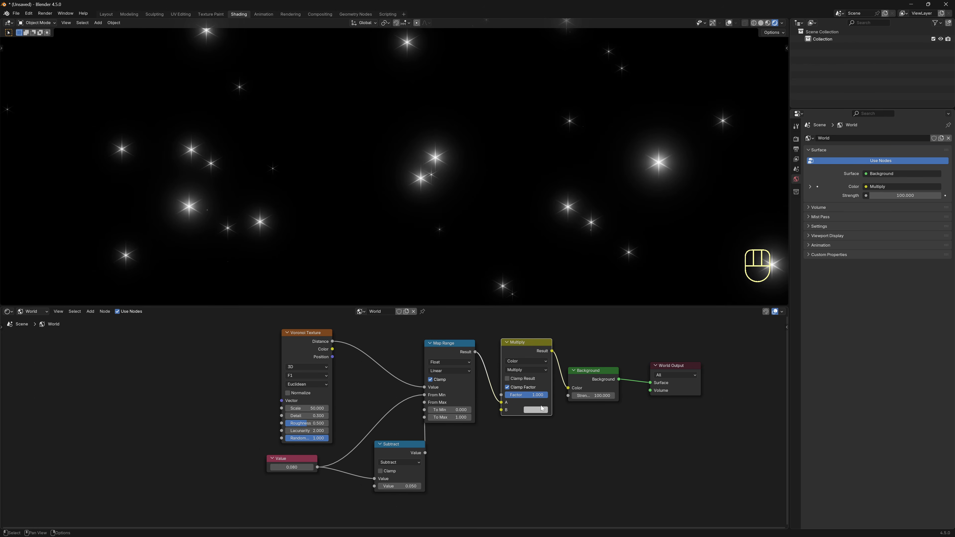
Make the Mix node's colour B cyan to tint the stars.
{"action": "left_click", "coordinate": [536, 410]}
{"action": "key", "text": "ctrl+z"}
{"action": "left_click_drag", "start_coordinate": [559, 321], "coordinate": [592, 296]}
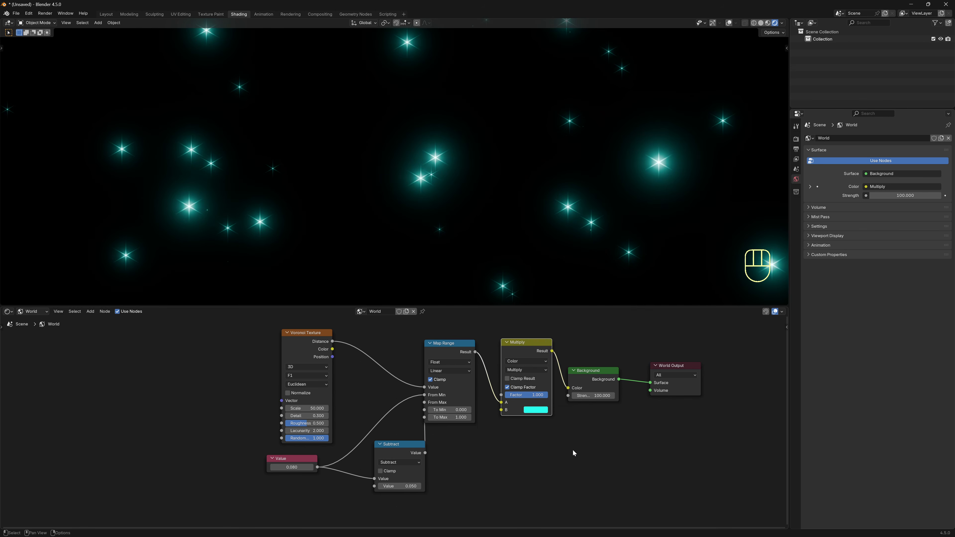
{"action": "scroll", "coordinate": [572, 451], "scroll_direction": "down", "scroll_amount": 2}
{"action": "middle_click_drag", "start_coordinate": [564, 458], "coordinate": [627, 455]}
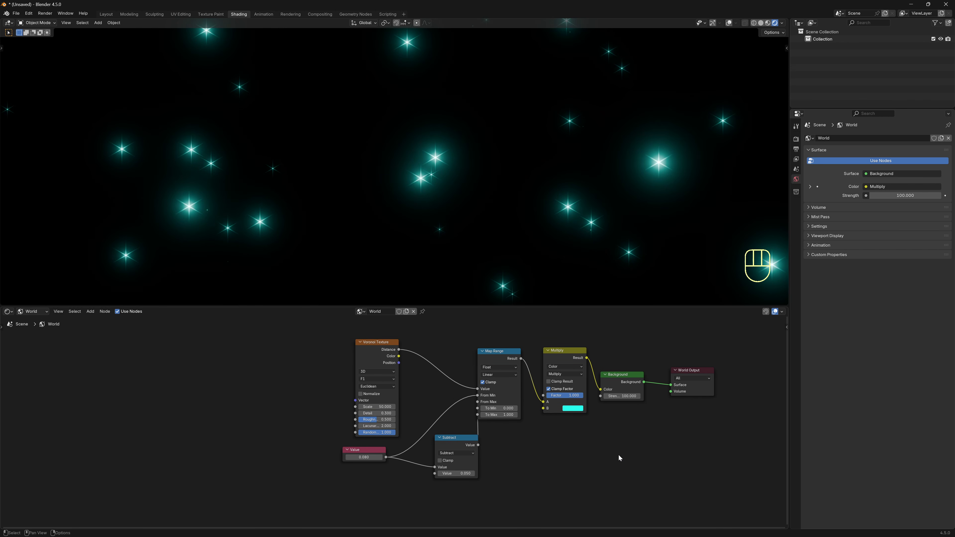
Add Texture Coordinate and Mapping nodes to the Voronoi Texture and arrange them.
{"action": "left_click", "coordinate": [368, 351]}
{"action": "key", "text": "ctrl+t"}
{"action": "middle_click_drag", "start_coordinate": [179, 398], "coordinate": [220, 408]}
{"action": "key", "text": "g"}
{"action": "left_click", "coordinate": [216, 405]}
{"action": "scroll", "coordinate": [376, 368], "scroll_direction": "up", "scroll_amount": 3}
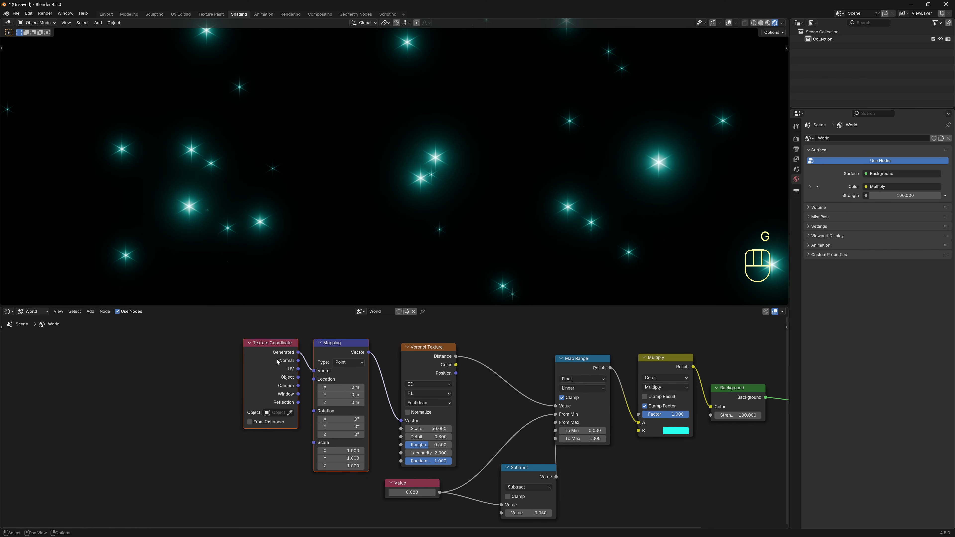
{"action": "scroll", "coordinate": [293, 478], "scroll_direction": "down", "scroll_amount": 2}
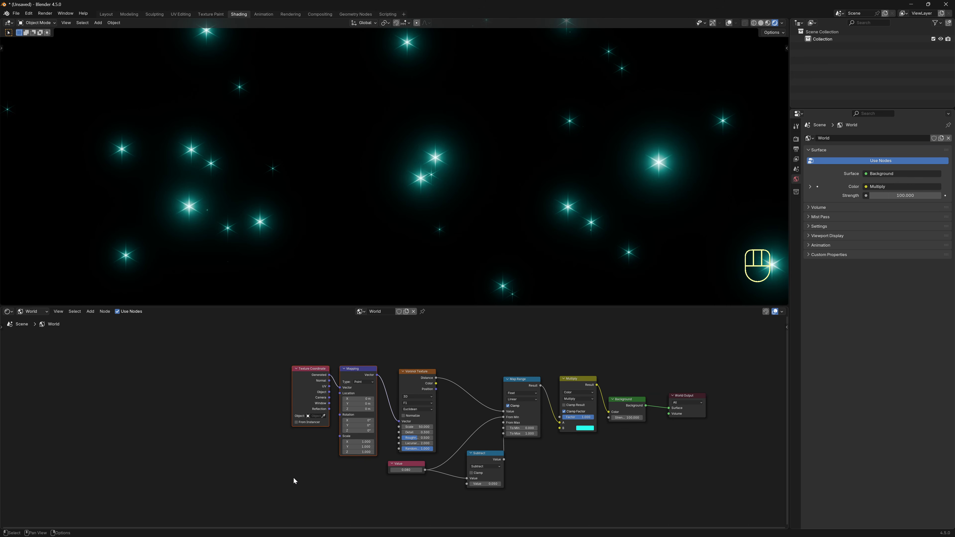
{"action": "left_click", "coordinate": [293, 478]}
{"action": "left_click_drag", "start_coordinate": [300, 373], "coordinate": [203, 415]}
{"action": "left_click_drag", "start_coordinate": [481, 455], "coordinate": [466, 457]}
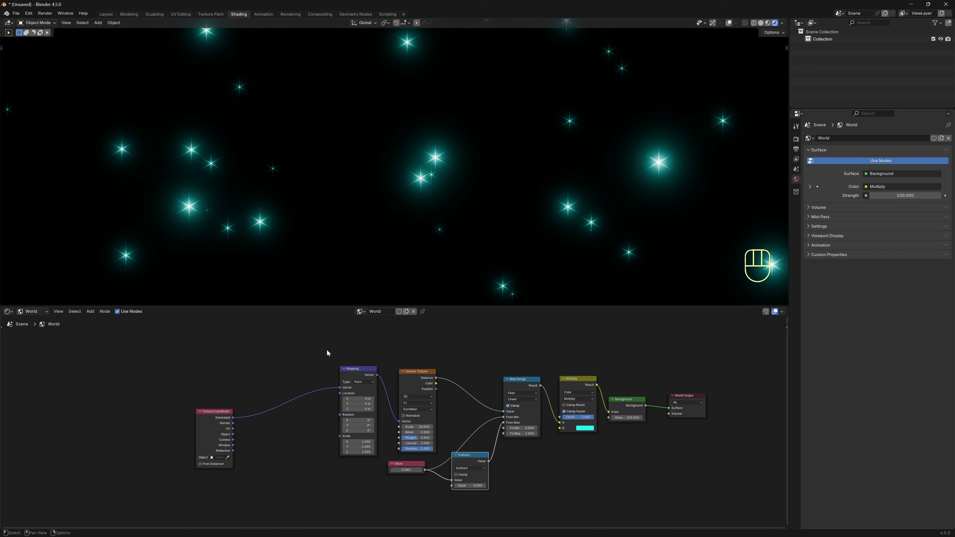
Wrap the Mapping through Background nodes in a frame labelled 'Layer 1'.
{"action": "left_click_drag", "start_coordinate": [327, 349], "coordinate": [657, 503]}
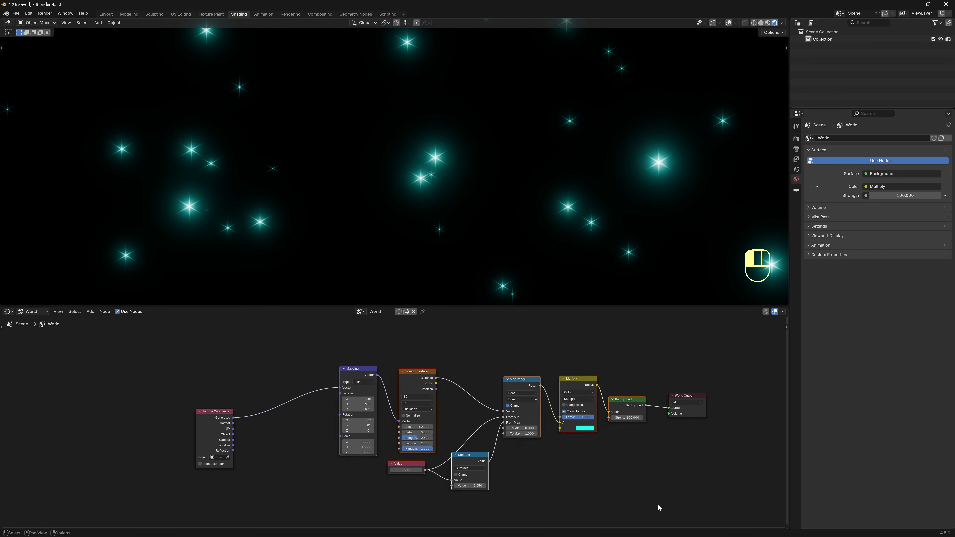
{"action": "key", "text": "ctrl+j"}
{"action": "key", "text": "F2"}
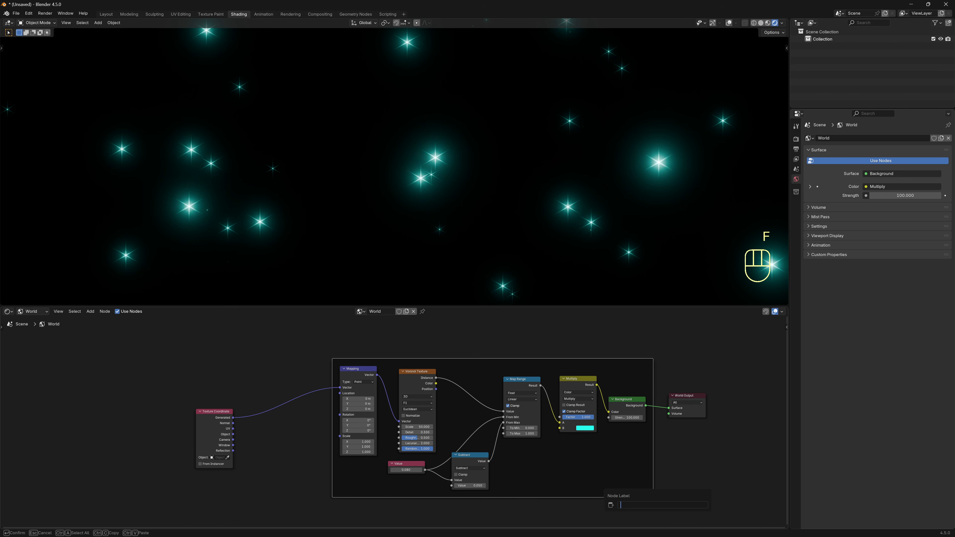
{"action": "key", "text": "shift"}
{"action": "type", "text": "Layer 1"}
{"action": "key", "text": "Return"}
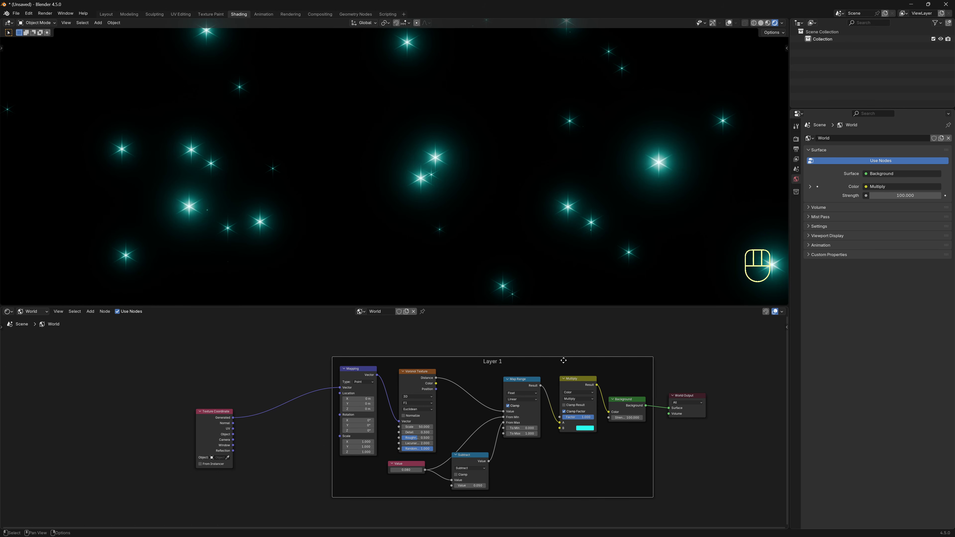
{"action": "left_click_drag", "start_coordinate": [563, 361], "coordinate": [520, 359]}
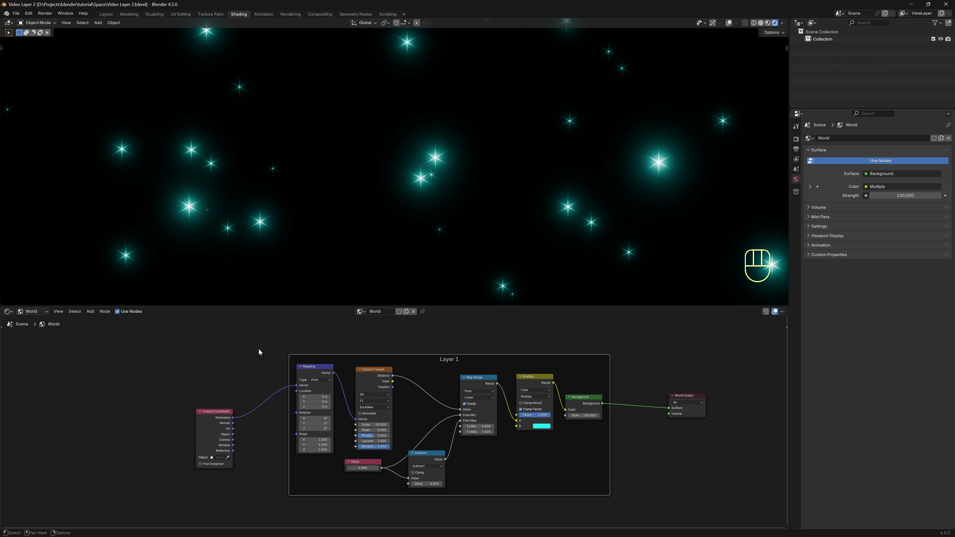
Duplicate the Layer 1 frame below the original and label the copy Layer 2.
{"action": "left_click_drag", "start_coordinate": [254, 336], "coordinate": [644, 512]}
{"action": "key", "text": "ctrl+shift+d"}
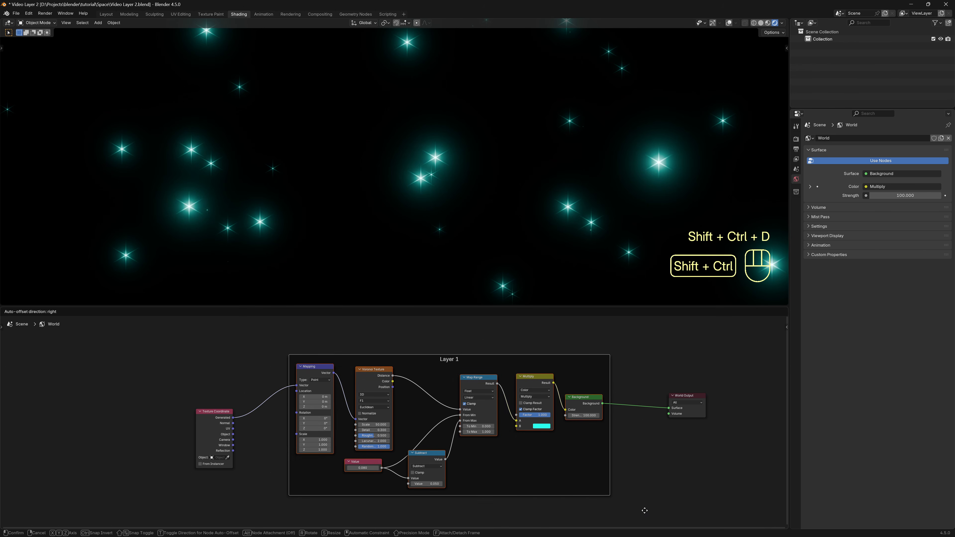
{"action": "left_click", "coordinate": [646, 484]}
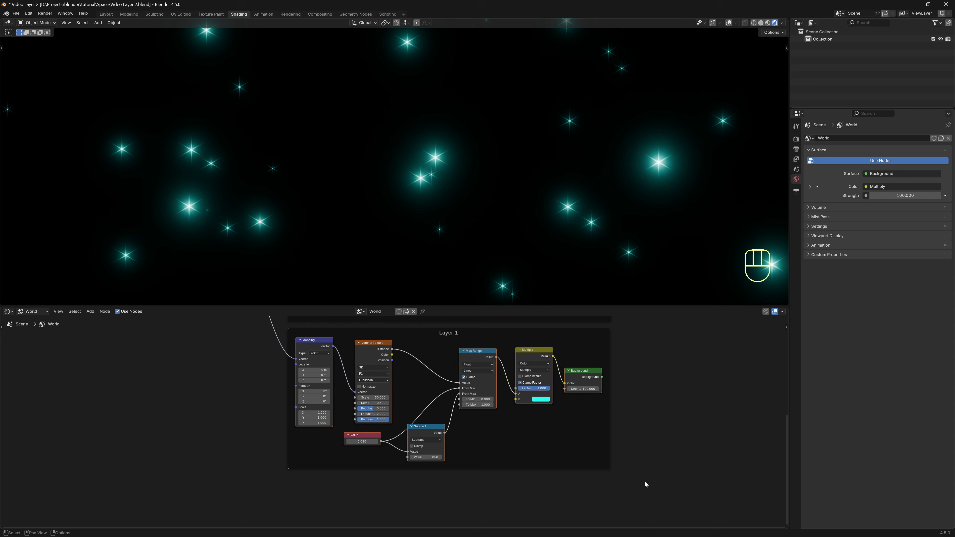
{"action": "left_click", "coordinate": [455, 341]}
{"action": "key", "text": "F2"}
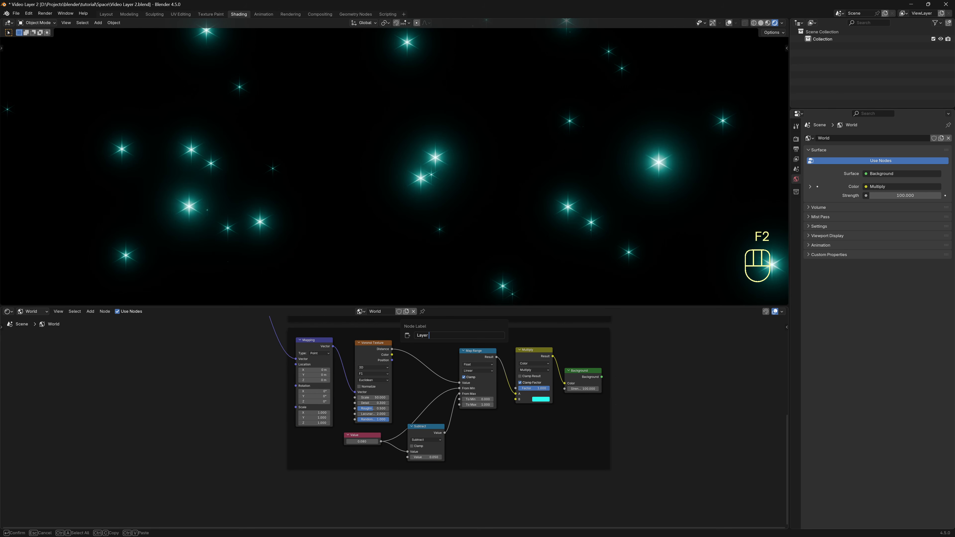
{"action": "key", "text": "Return"}
{"action": "middle_click_drag", "start_coordinate": [645, 357], "coordinate": [610, 408]}
{"action": "scroll", "coordinate": [640, 388], "scroll_direction": "down", "scroll_amount": 2}
{"action": "middle_click_drag", "start_coordinate": [647, 382], "coordinate": [591, 423]}
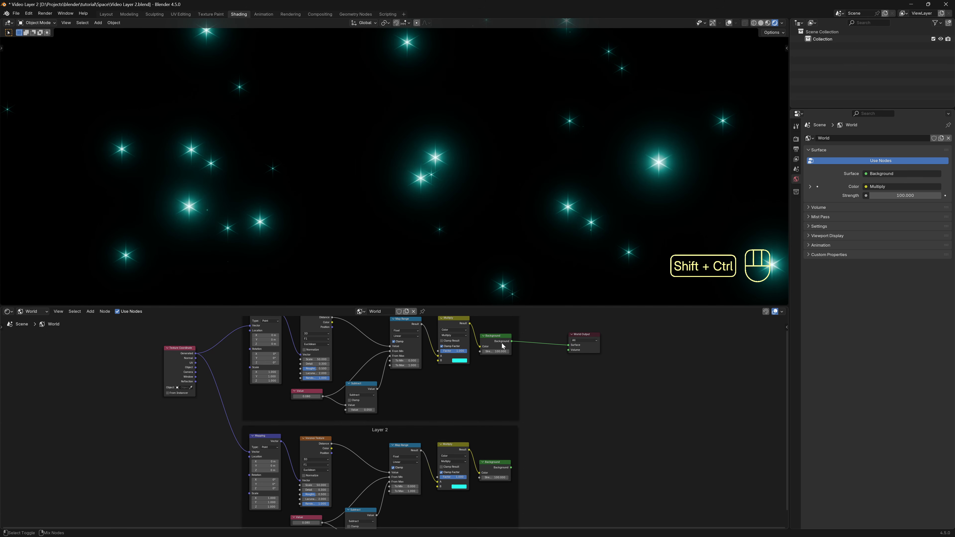
Blend both Background outputs through a Mix Shader (Fac 0.5) into the World Output.
{"action": "right_click_drag", "start_coordinate": [502, 345], "coordinate": [506, 464], "text": "ctrl+shift"}
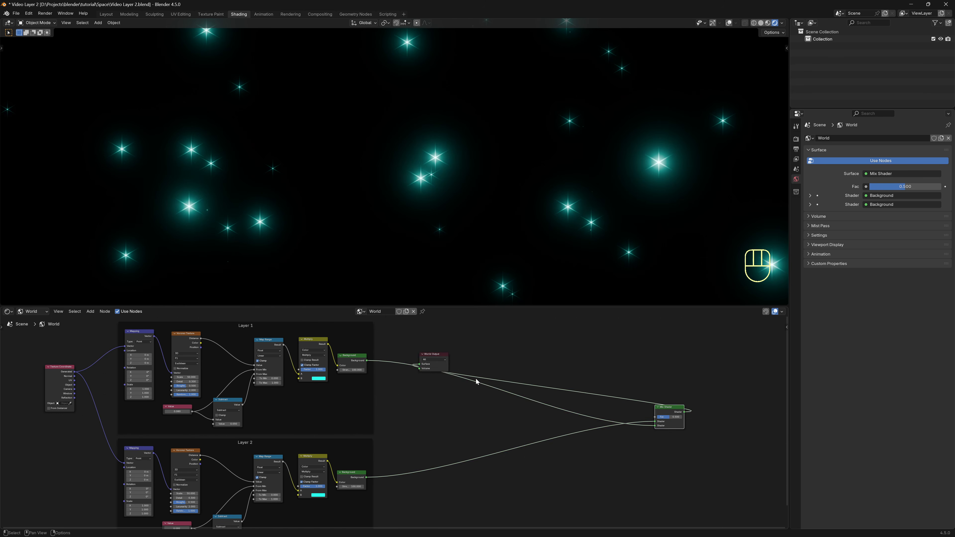
{"action": "left_click", "coordinate": [526, 385]}
{"action": "scroll", "coordinate": [525, 385], "scroll_direction": "up", "scroll_amount": 2}
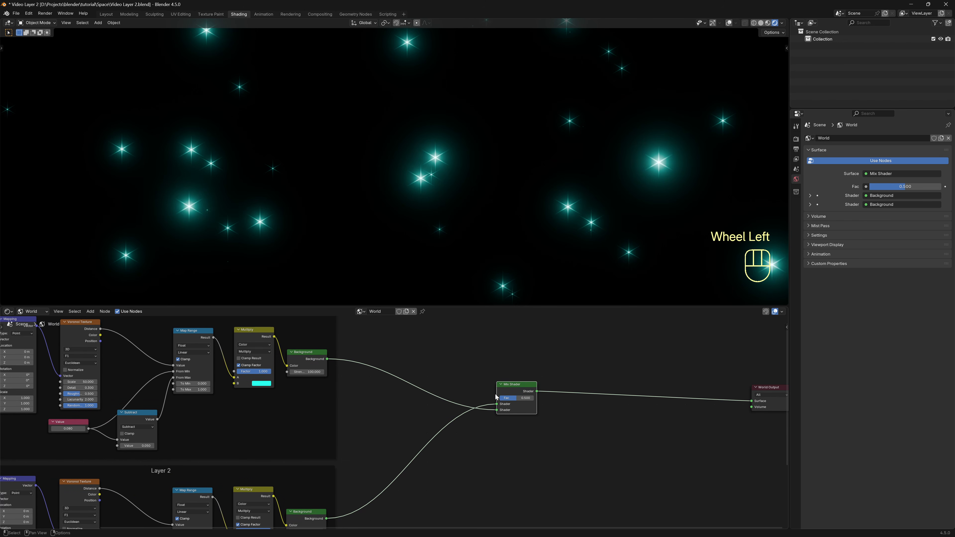
{"action": "middle_click_drag", "start_coordinate": [424, 442], "coordinate": [650, 313]}
{"action": "scroll", "coordinate": [606, 492], "scroll_direction": "up", "scroll_amount": 1}
{"action": "middle_click_drag", "start_coordinate": [619, 492], "coordinate": [647, 489]}
Rotate Layer 2's mapping to 12.3° about Z and turn its stars orange (FF7515).
{"action": "scroll", "coordinate": [646, 489], "scroll_direction": "up", "scroll_amount": 1}
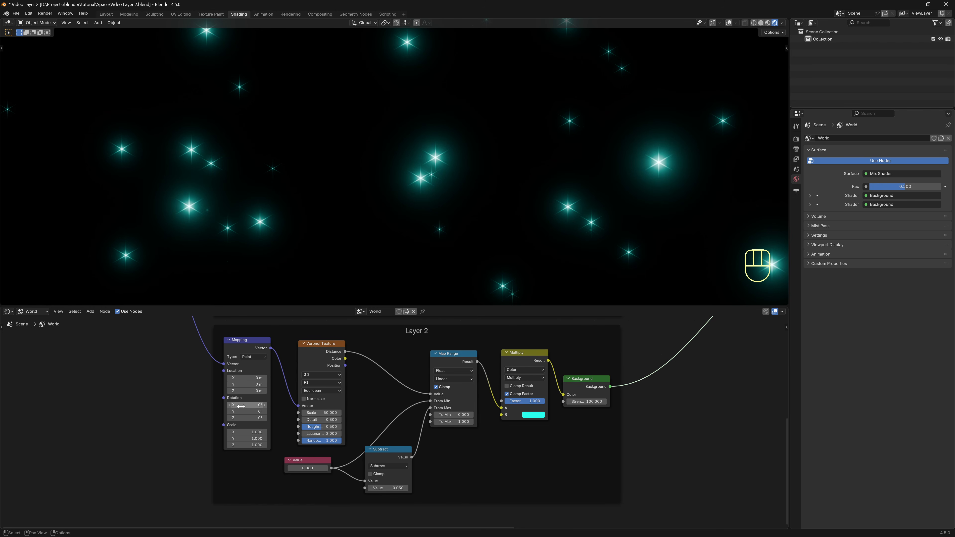
{"action": "left_click_drag", "start_coordinate": [241, 420], "coordinate": [261, 421]}
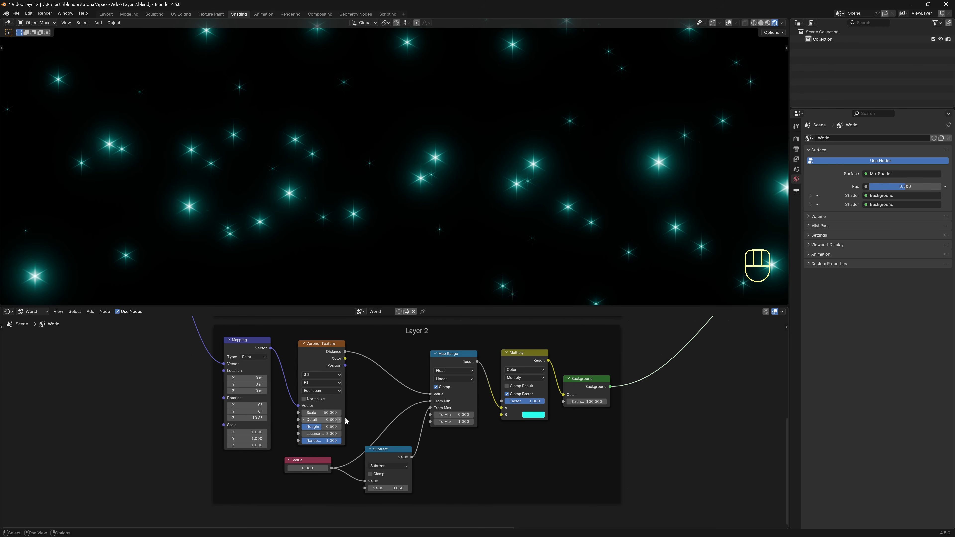
{"action": "left_click", "coordinate": [534, 414]}
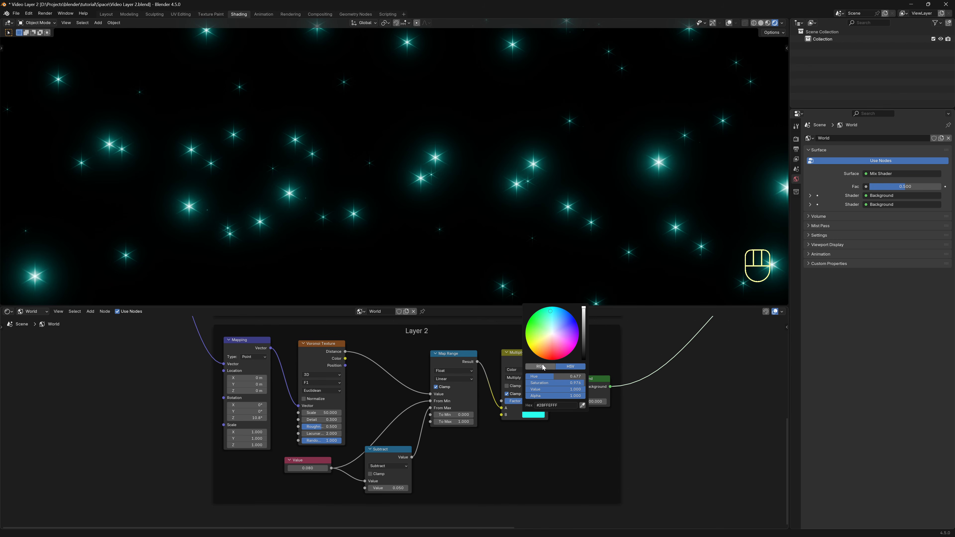
{"action": "left_click_drag", "start_coordinate": [544, 360], "coordinate": [542, 355]}
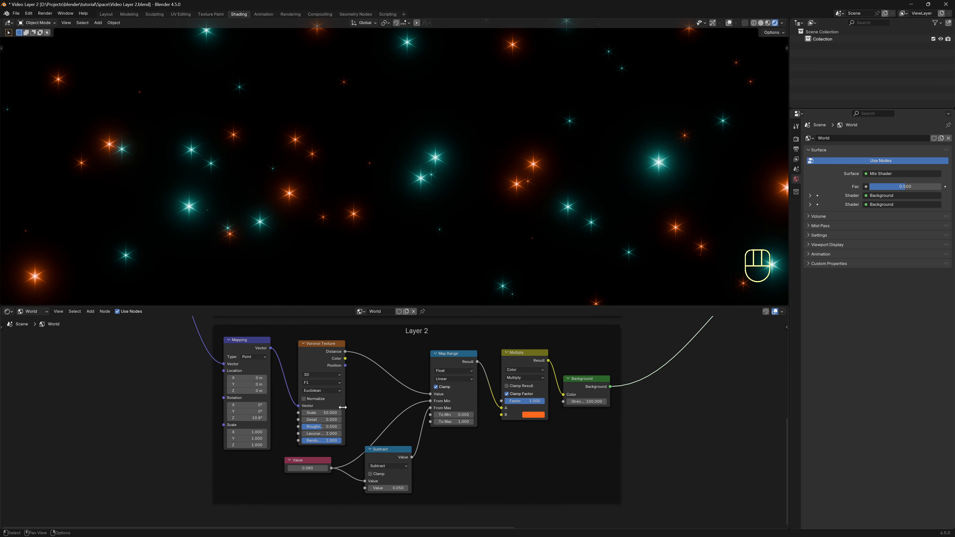
Set Layer 2's Voronoi Scale to 70, Detail to 0.370 and Value to 0.100.
{"action": "left_click", "coordinate": [318, 413]}
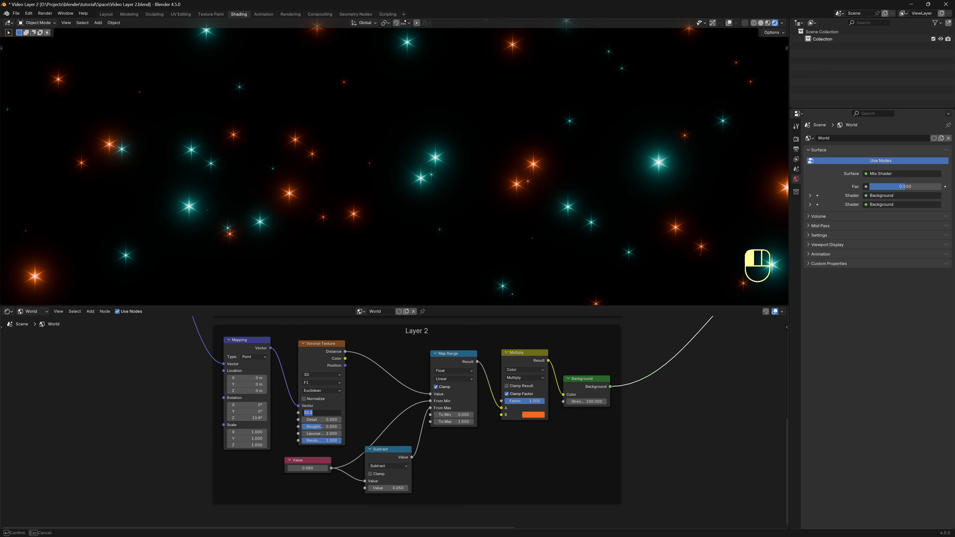
{"action": "type", "text": "70"}
{"action": "key", "text": "Return"}
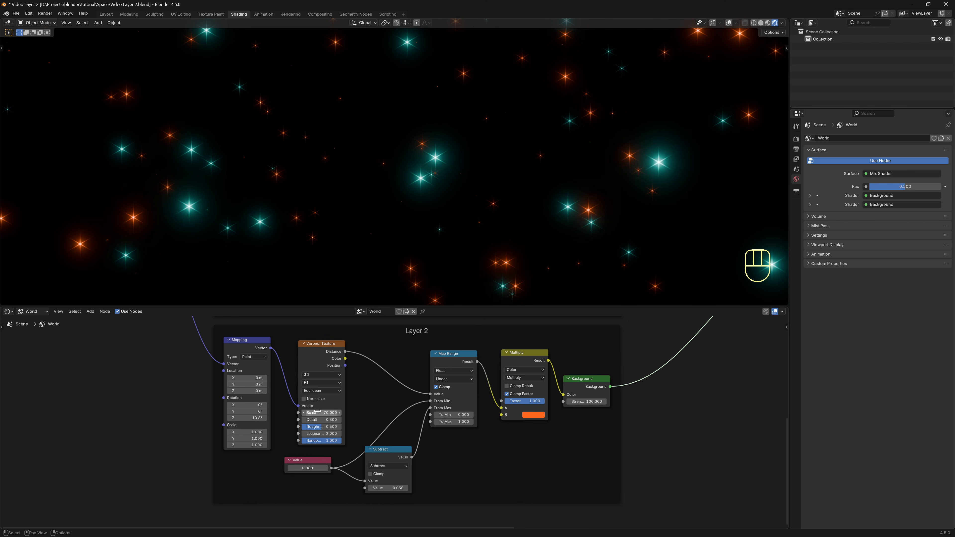
{"action": "left_click_drag", "start_coordinate": [320, 419], "coordinate": [319, 419]}
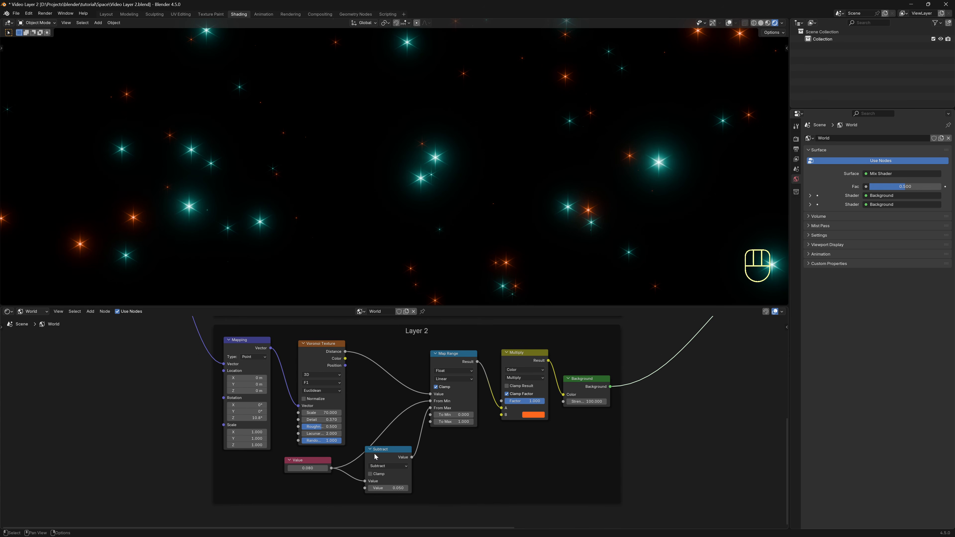
{"action": "middle_click_drag", "start_coordinate": [319, 419], "coordinate": [364, 386]}
{"action": "left_click_drag", "start_coordinate": [357, 436], "coordinate": [357, 436], "text": "shift"}
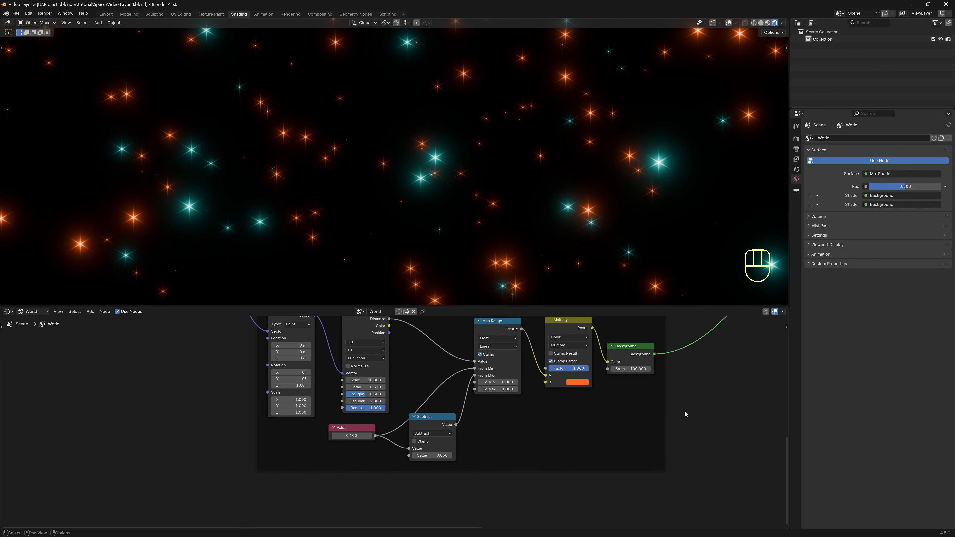
{"action": "scroll", "coordinate": [723, 401], "scroll_direction": "down", "scroll_amount": 3}
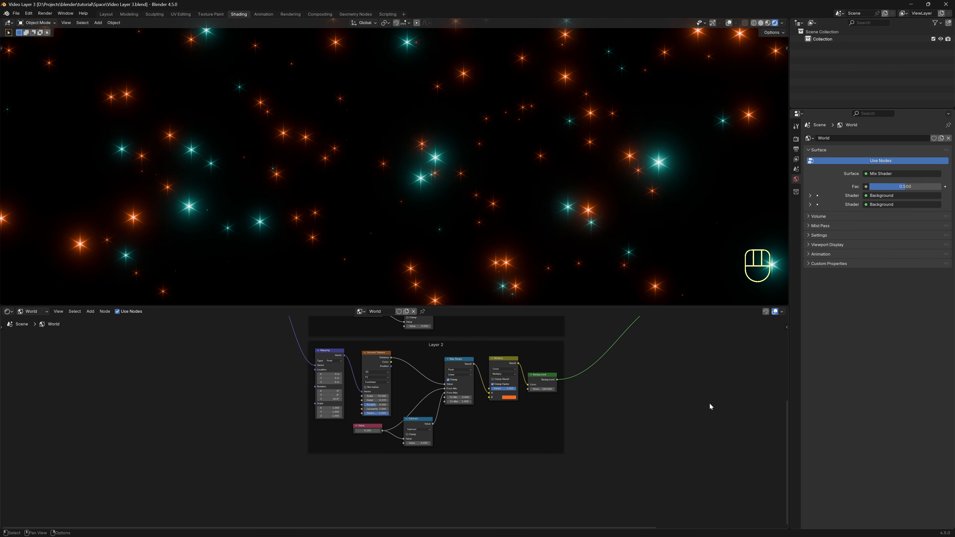
Duplicate the Layer 2 frame below the original and label the copy Layer 3.
{"action": "left_click_drag", "start_coordinate": [656, 483], "coordinate": [267, 347]}
{"action": "key", "text": "ctrl+shift+d"}
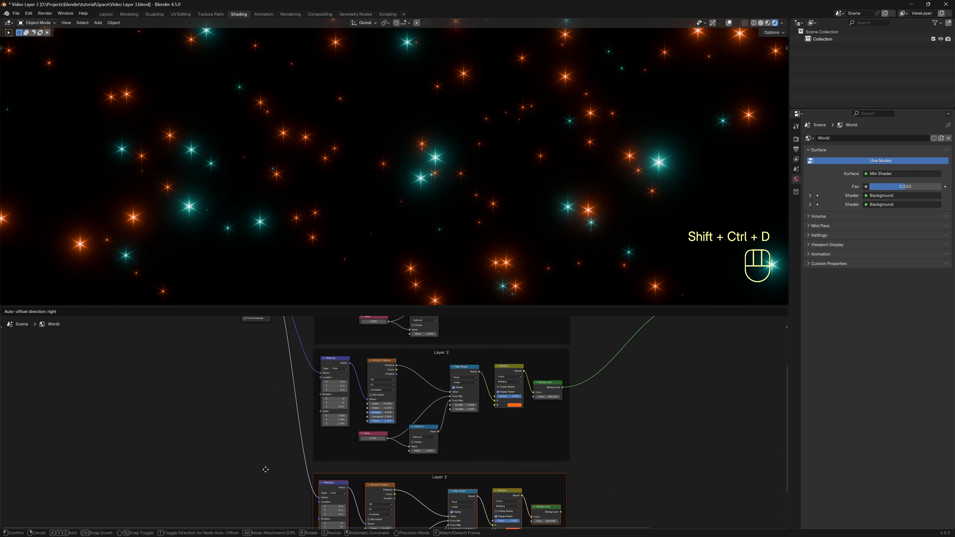
{"action": "left_click", "coordinate": [266, 463]}
{"action": "left_click", "coordinate": [625, 486]}
{"action": "middle_click_drag", "start_coordinate": [503, 485], "coordinate": [510, 377]}
{"action": "scroll", "coordinate": [502, 371], "scroll_direction": "up", "scroll_amount": 3}
{"action": "left_click", "coordinate": [467, 346]}
{"action": "key", "text": "F2"}
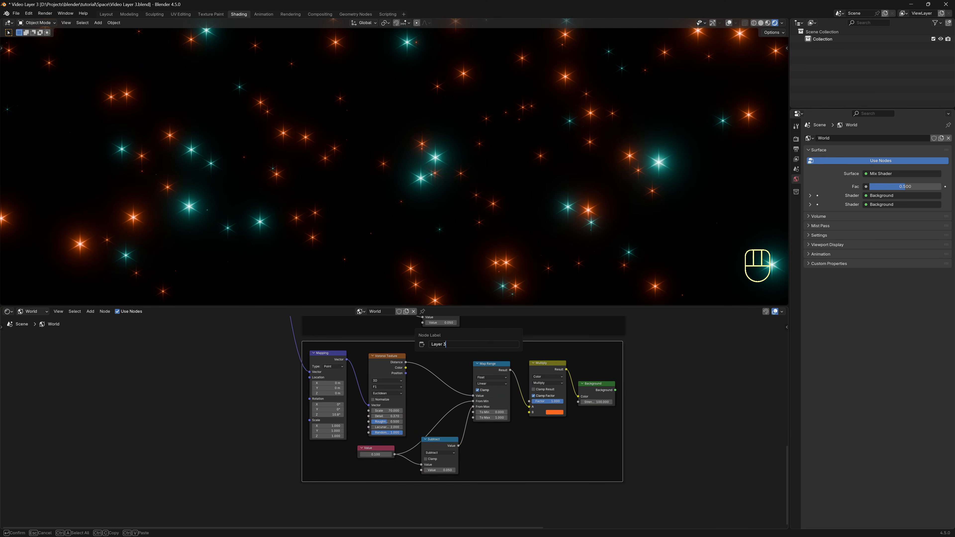
{"action": "type", "text": "Layer 3"}
{"action": "key", "text": "Return"}
{"action": "scroll", "coordinate": [643, 396], "scroll_direction": "down", "scroll_amount": 5}
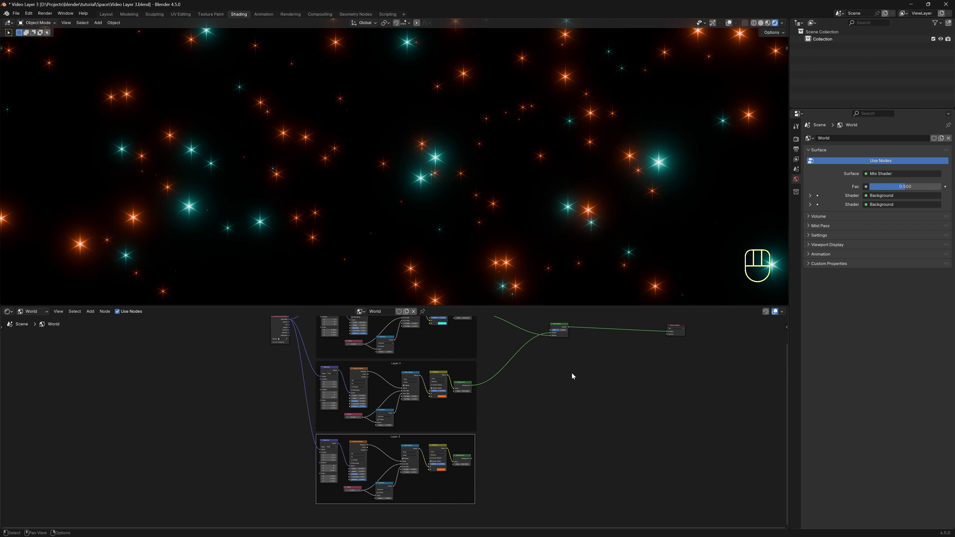
Mix the Layer 3 Background into the world shader and position the new Mix Shader.
{"action": "right_click_drag", "start_coordinate": [475, 461], "coordinate": [560, 330], "text": "ctrl+shift"}
{"action": "key", "text": "g"}
{"action": "left_click", "coordinate": [600, 342]}
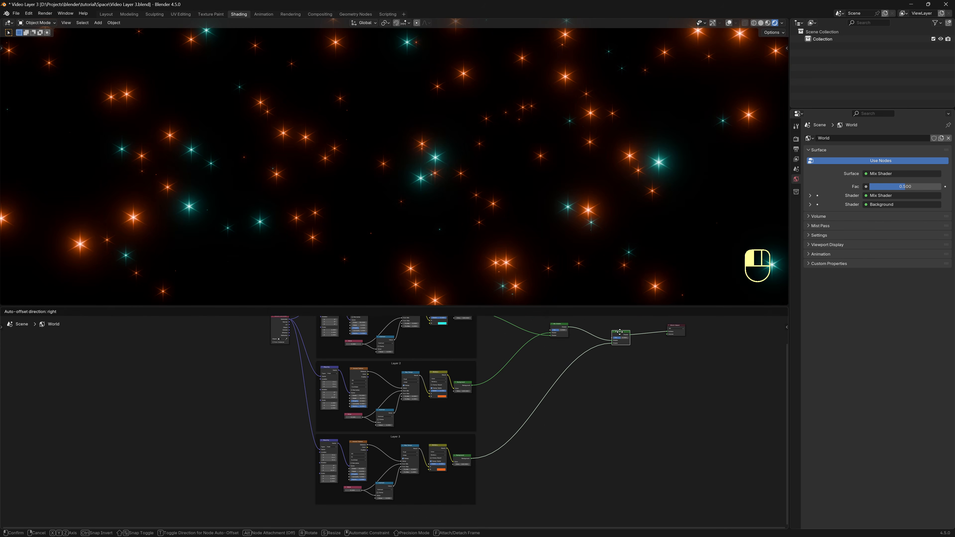
{"action": "middle_click_drag", "start_coordinate": [610, 432], "coordinate": [639, 379]}
{"action": "scroll", "coordinate": [625, 429], "scroll_direction": "up", "scroll_amount": 7}
{"action": "scroll", "coordinate": [640, 380], "scroll_direction": "up", "scroll_amount": 4}
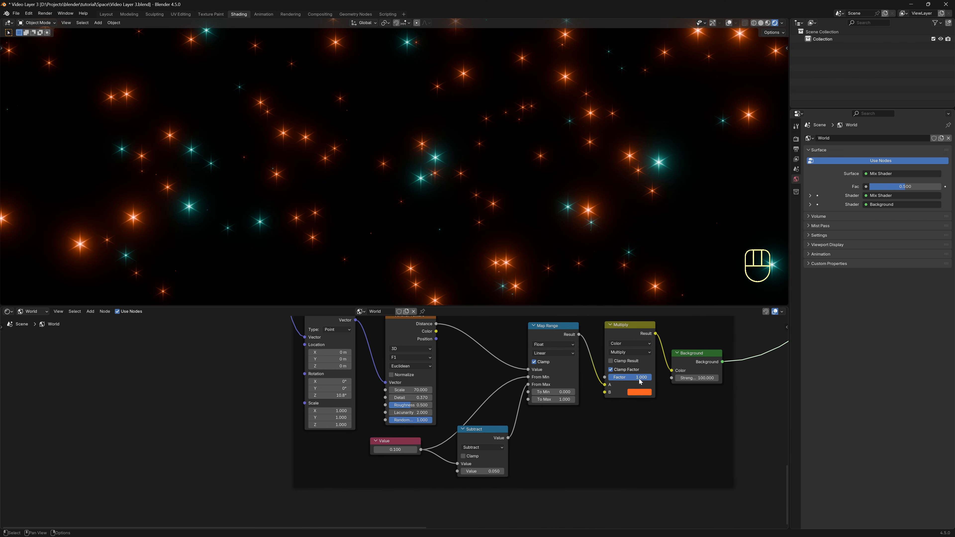
{"action": "middle_click_drag", "start_coordinate": [637, 418], "coordinate": [596, 429]}
{"action": "middle_click_drag", "start_coordinate": [506, 432], "coordinate": [505, 445]}
Set Layer 3's Voronoi Scale to 50 and delete its Multiply node for white stars.
{"action": "double_click", "coordinate": [373, 412]}
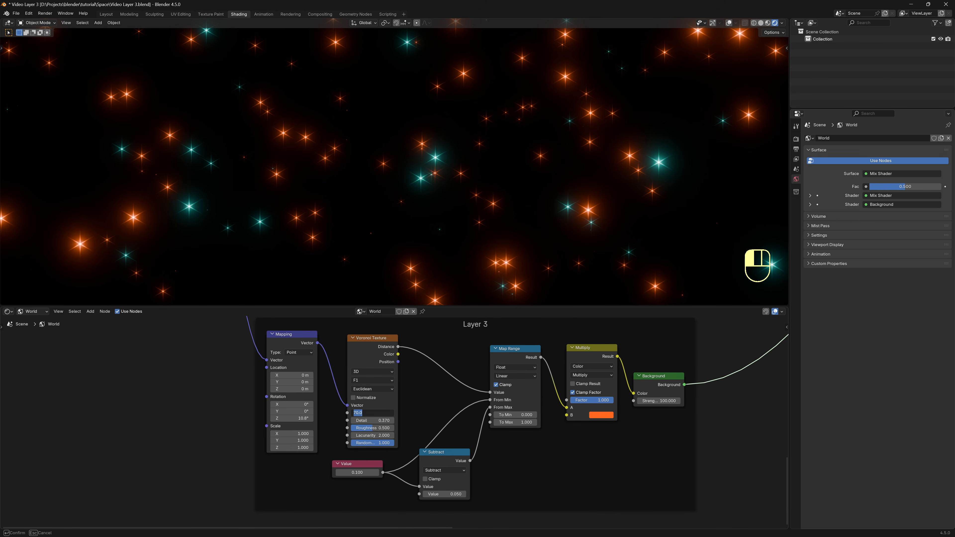
{"action": "type", "text": "50"}
{"action": "key", "text": "Return"}
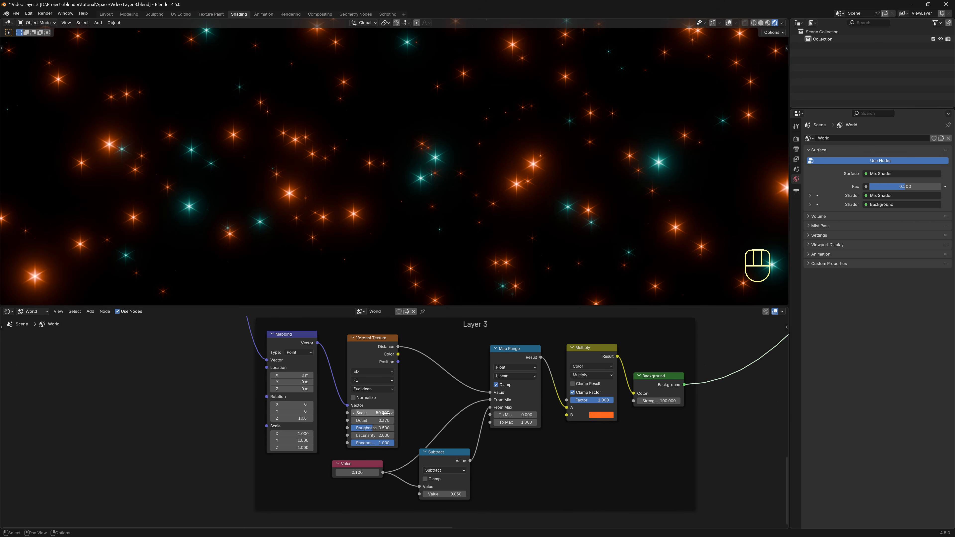
{"action": "left_click", "coordinate": [585, 356]}
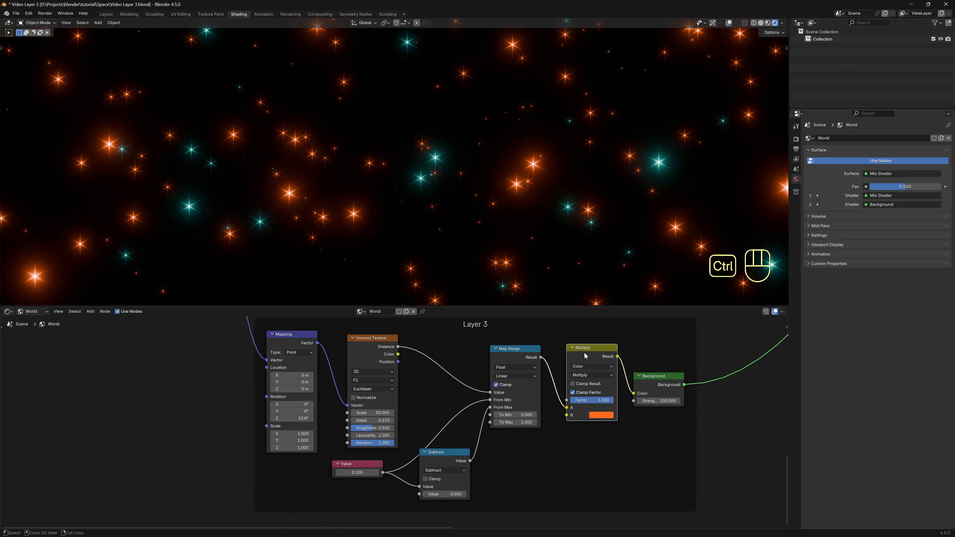
{"action": "key", "text": "ctrl+x"}
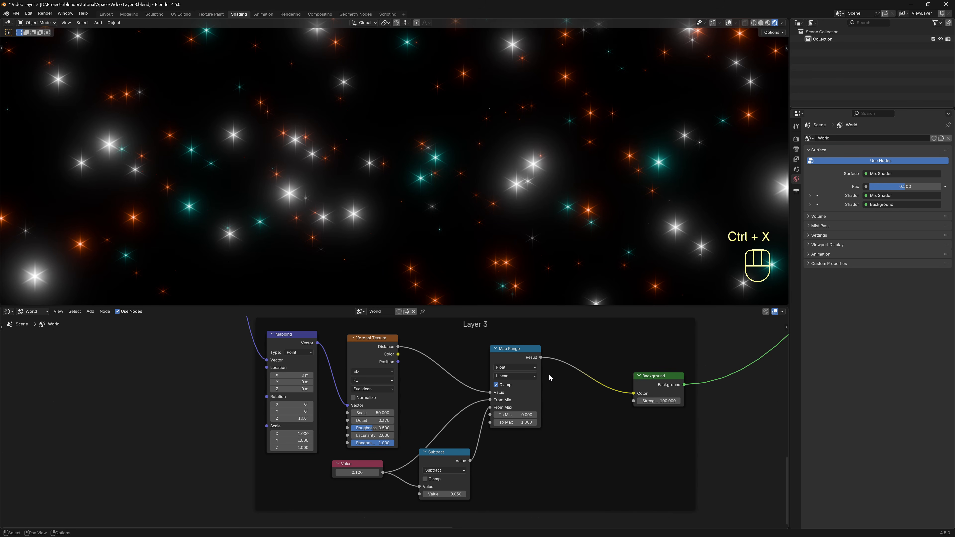
Raise Detail to 3.76, Value to 0.26, Strength to 30, and save as 'Video Layer 4'.
{"action": "left_click_drag", "start_coordinate": [371, 420], "coordinate": [403, 420], "text": "shift"}
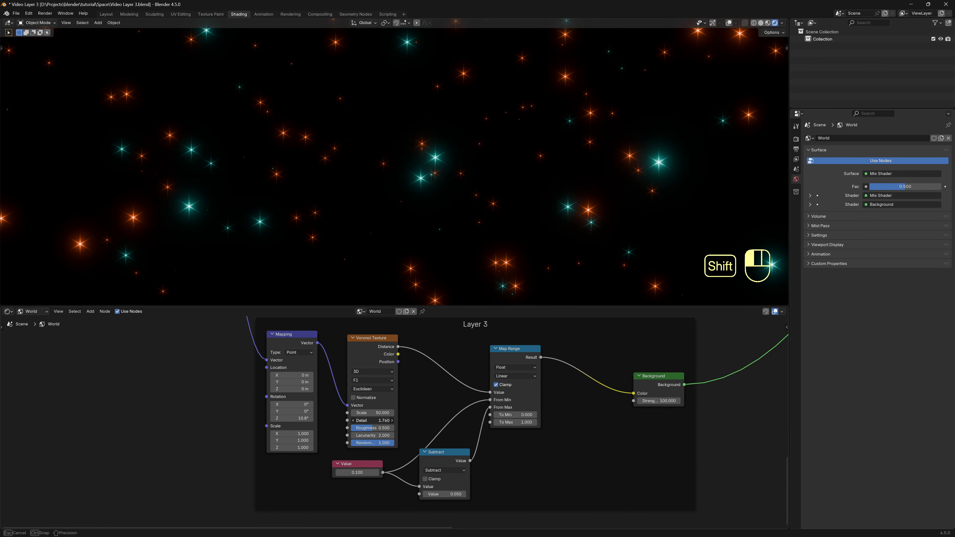
{"action": "left_click_drag", "start_coordinate": [357, 473], "coordinate": [418, 473], "text": "shift"}
{"action": "left_click", "coordinate": [658, 401]}
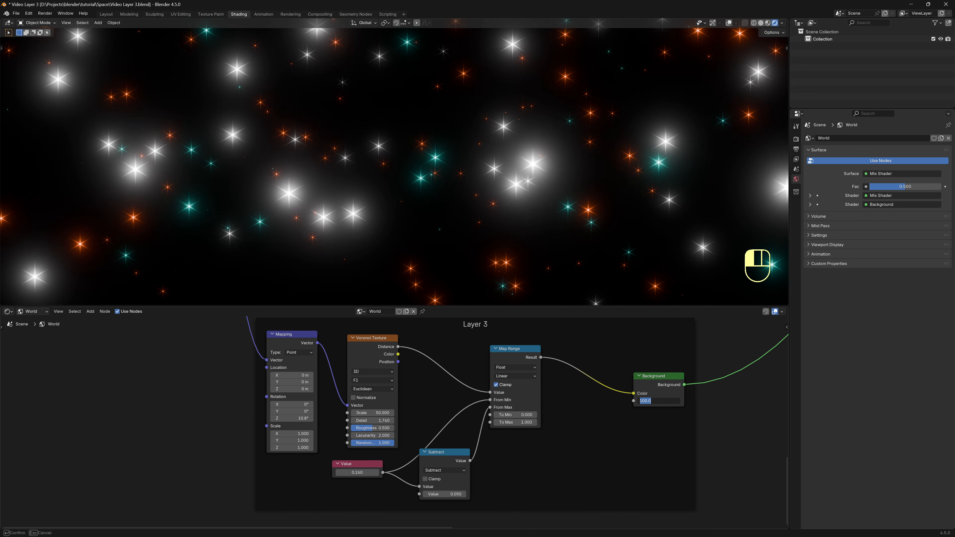
{"action": "key", "text": "Return"}
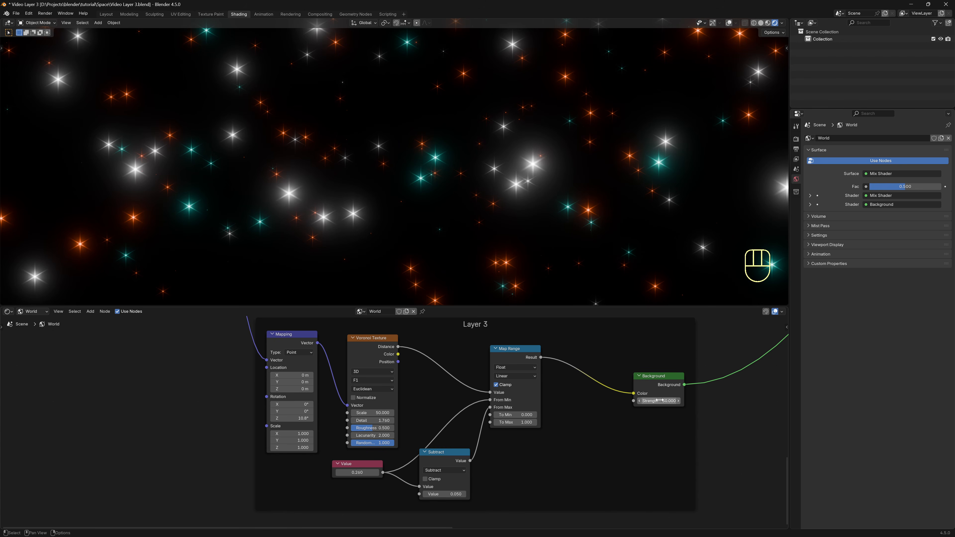
{"action": "key", "text": "ctrl+alt+s"}
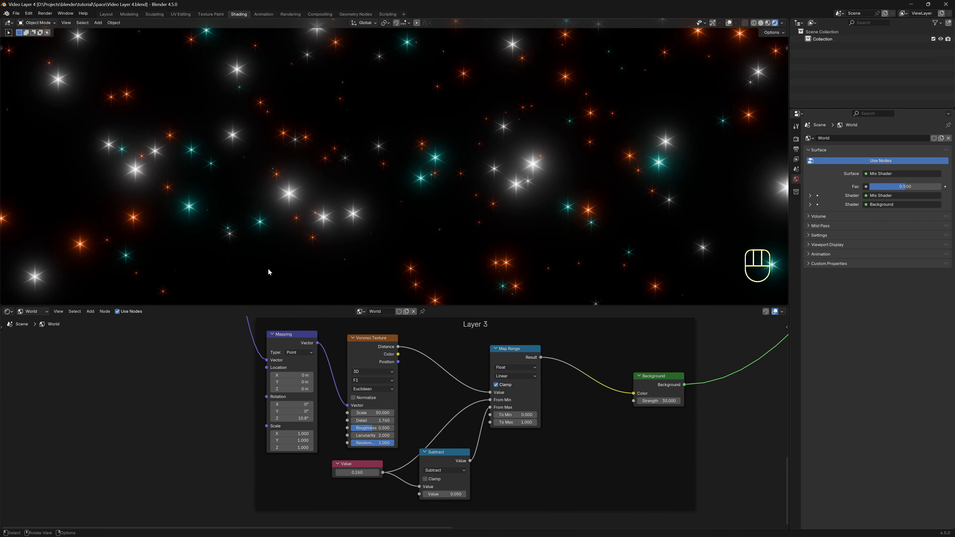
Duplicate the Layer 3 frame and label the copy Layer 4.
{"action": "scroll", "coordinate": [695, 441], "scroll_direction": "down", "scroll_amount": 3}
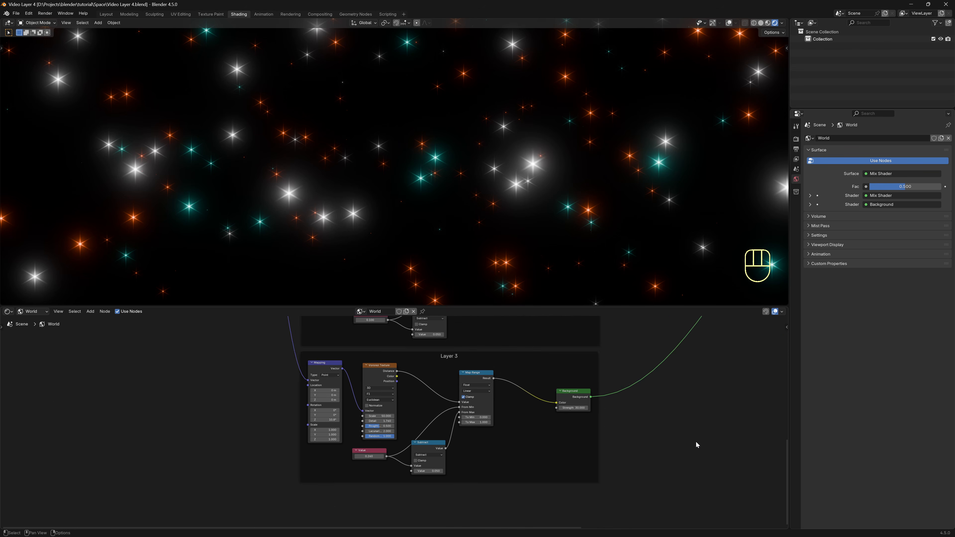
{"action": "left_click_drag", "start_coordinate": [687, 475], "coordinate": [272, 324]}
{"action": "key", "text": "ctrl+shift+d"}
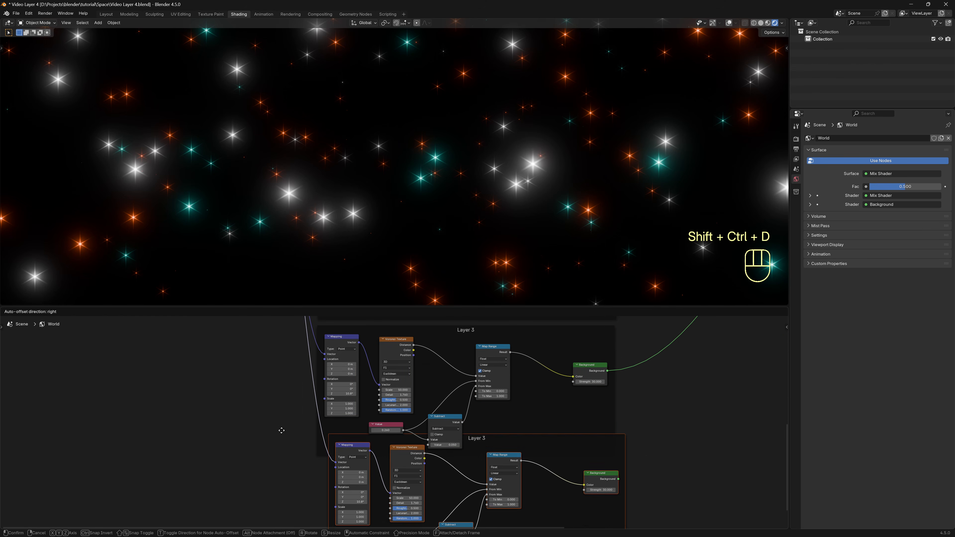
{"action": "middle_click_drag", "start_coordinate": [597, 452], "coordinate": [586, 363]}
{"action": "left_click", "coordinate": [461, 378]}
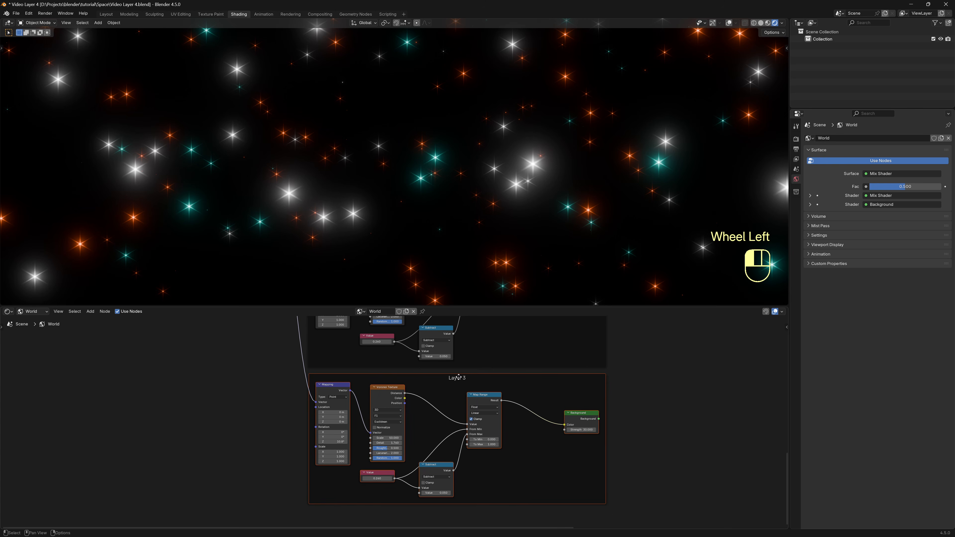
{"action": "key", "text": "F2"}
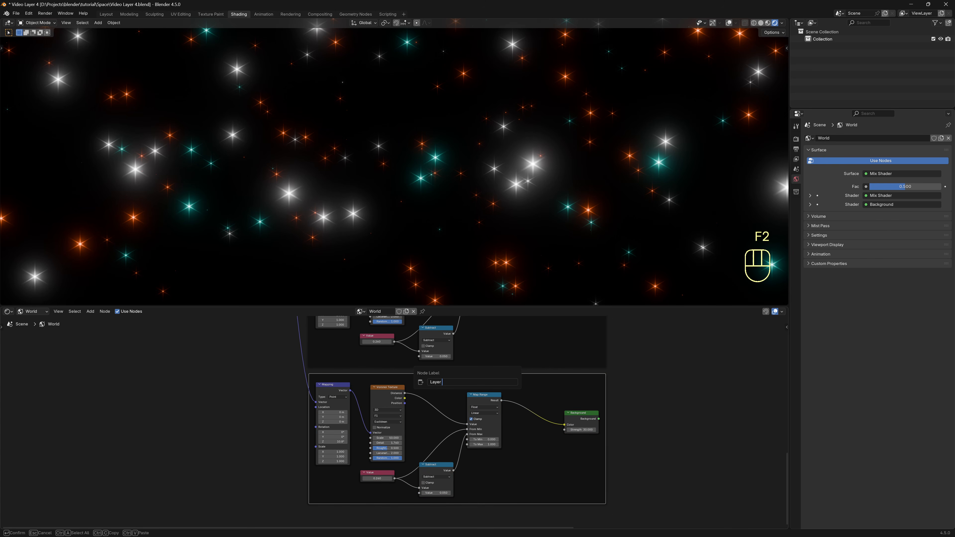
{"action": "type", "text": "Layer 4"}
{"action": "key", "text": "Return"}
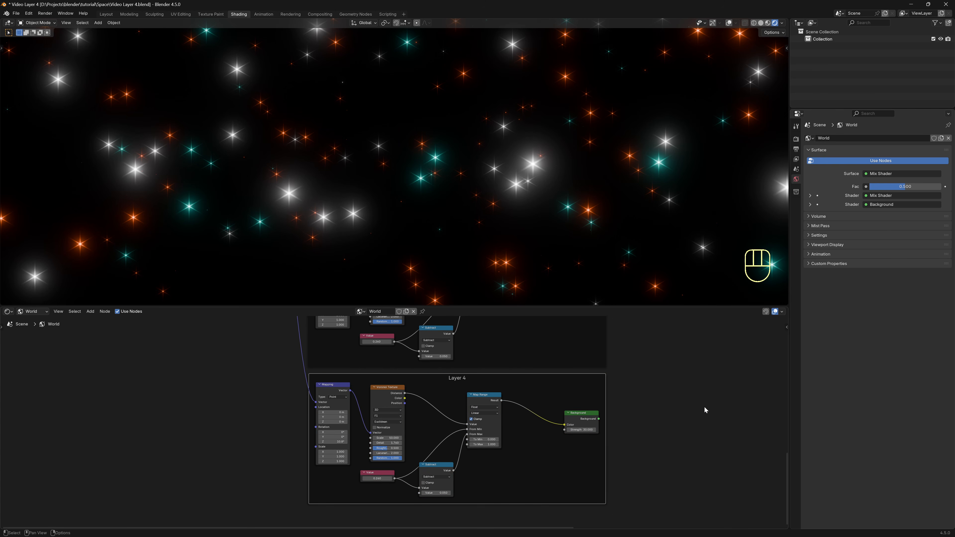
Mix the Layer 4 Background output into the world shader.
{"action": "scroll", "coordinate": [677, 410], "scroll_direction": "down", "scroll_amount": 6}
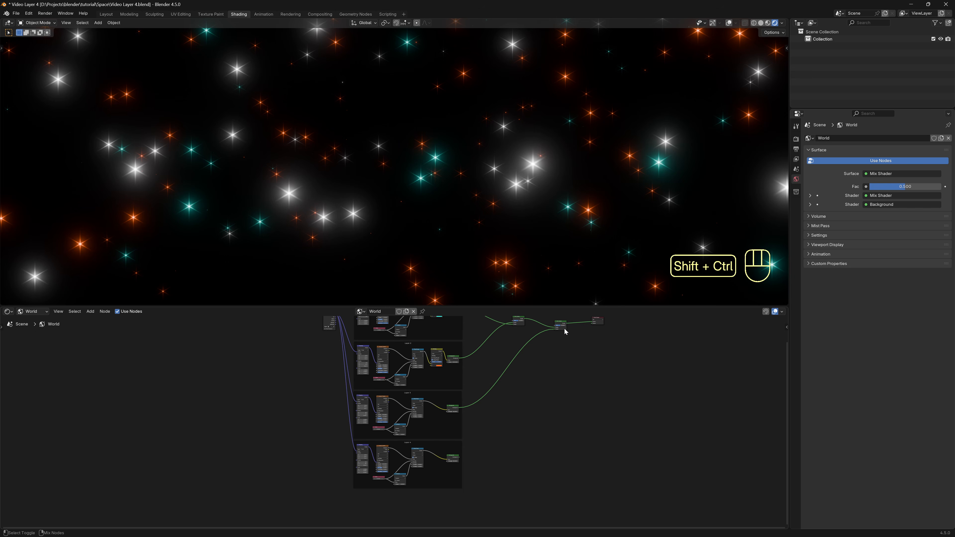
{"action": "right_click_drag", "start_coordinate": [565, 335], "coordinate": [458, 461], "text": "ctrl+shift"}
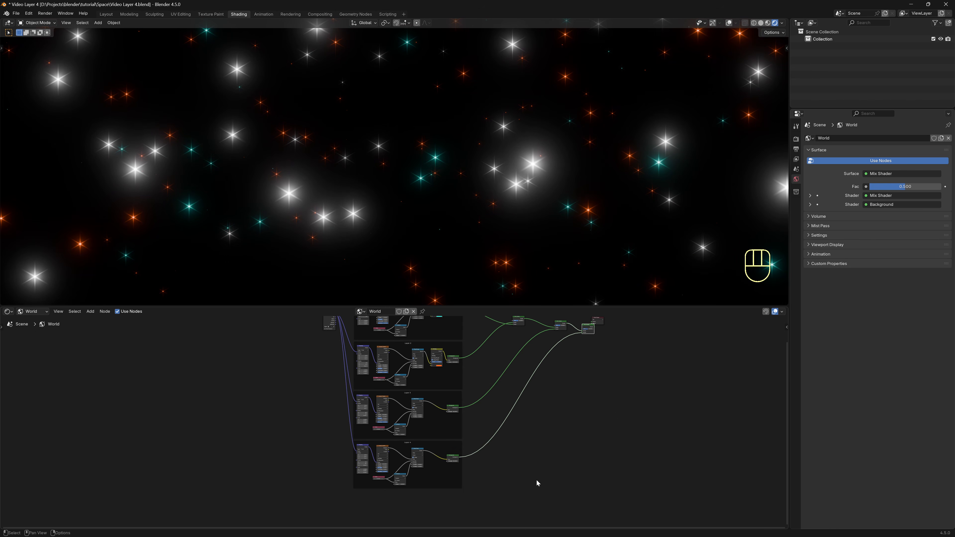
{"action": "scroll", "coordinate": [542, 433], "scroll_direction": "up", "scroll_amount": 6}
{"action": "scroll", "coordinate": [563, 402], "scroll_direction": "up", "scroll_amount": 2}
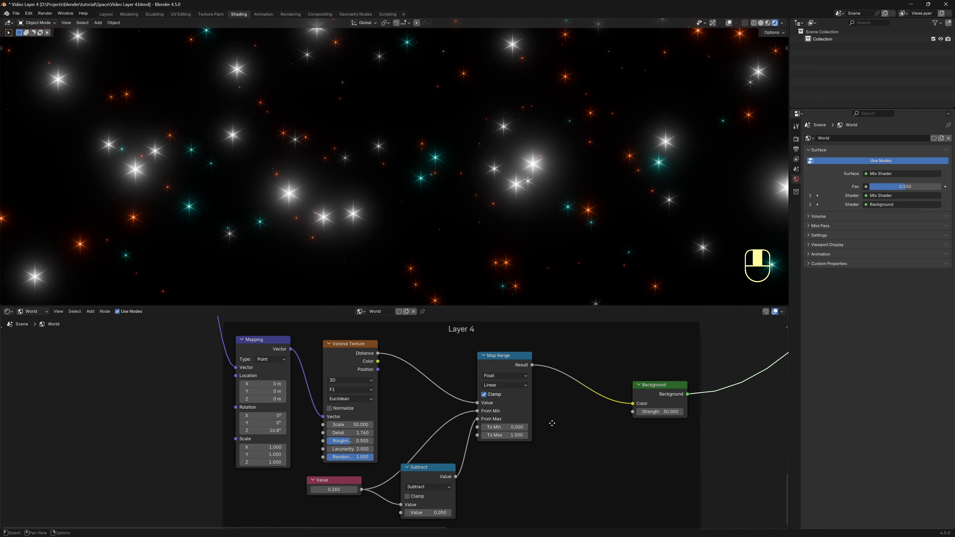
Give Layer 4 Voronoi Scale 100, Value 0.070, Detail 0, Strength 5, and select its frame.
{"action": "left_click", "coordinate": [354, 417]}
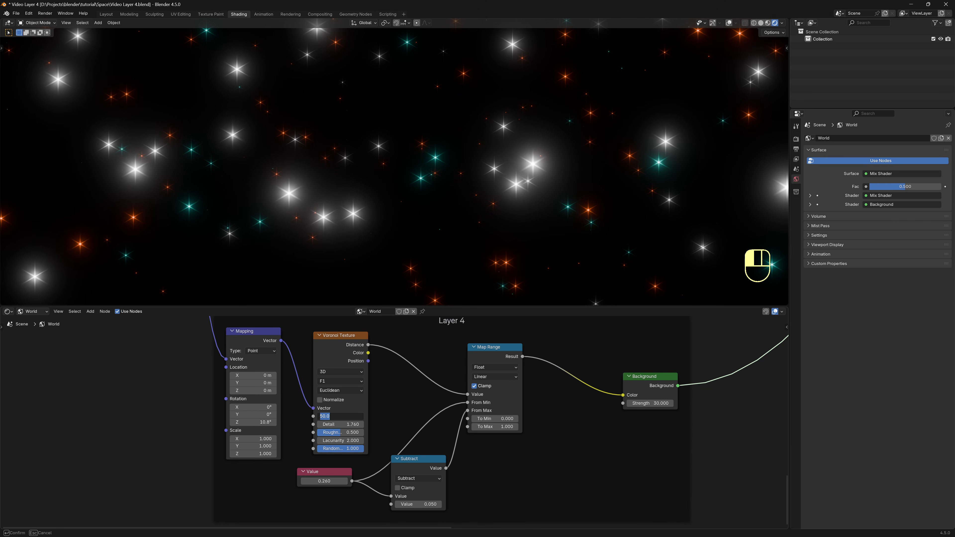
{"action": "type", "text": "100"}
{"action": "key", "text": "Return"}
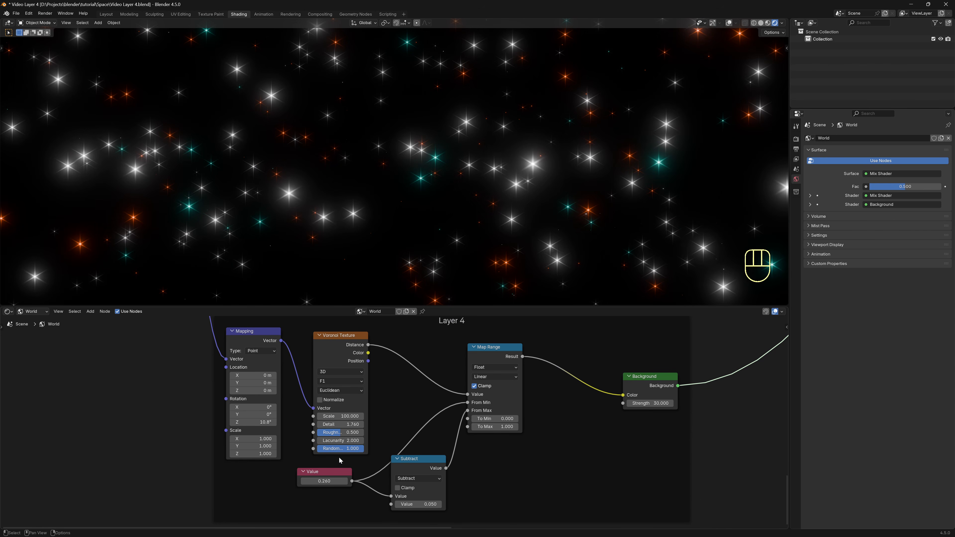
{"action": "left_click", "coordinate": [336, 481]}
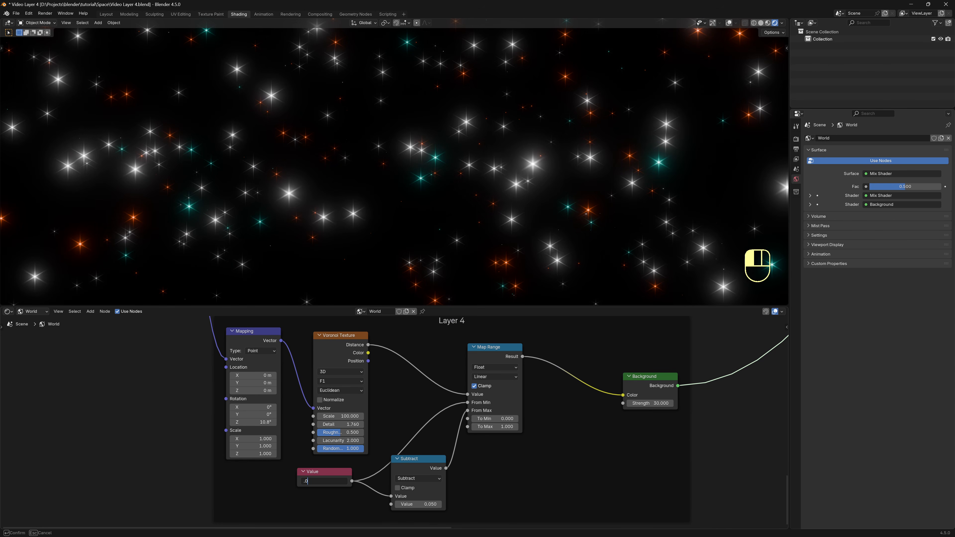
{"action": "key", "text": "Return"}
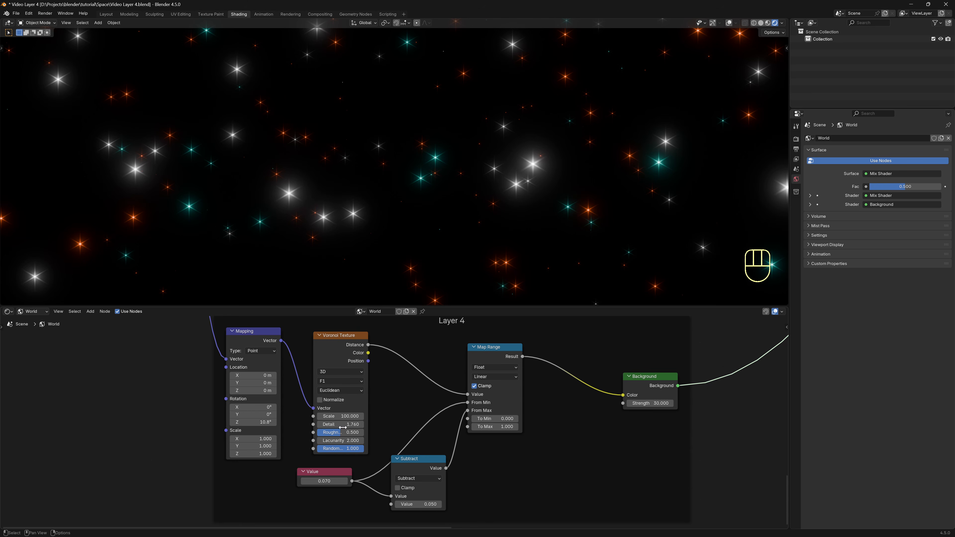
{"action": "left_click_drag", "start_coordinate": [345, 423], "coordinate": [295, 424]}
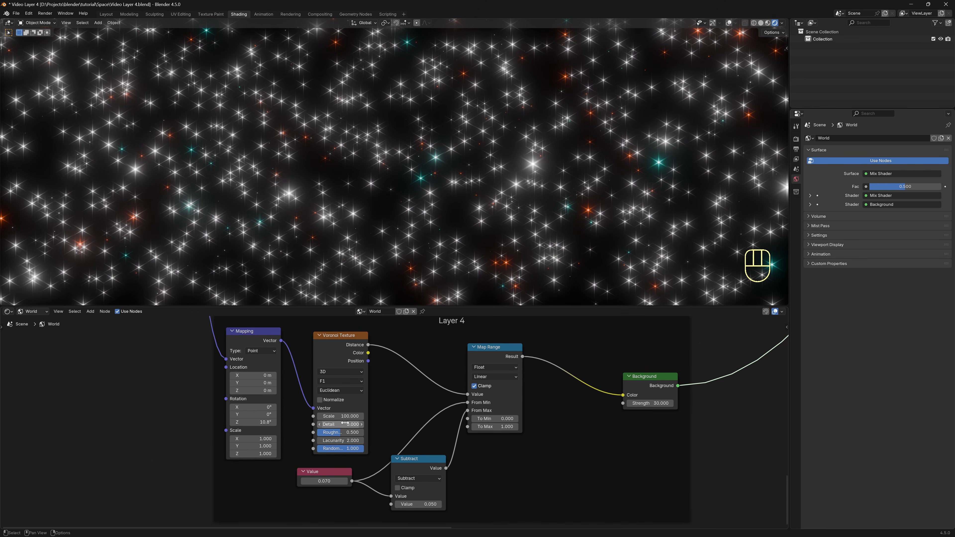
{"action": "left_click", "coordinate": [649, 404]}
{"action": "type", "text": "5"}
{"action": "key", "text": "Return"}
{"action": "scroll", "coordinate": [653, 403], "scroll_direction": "down", "scroll_amount": 2}
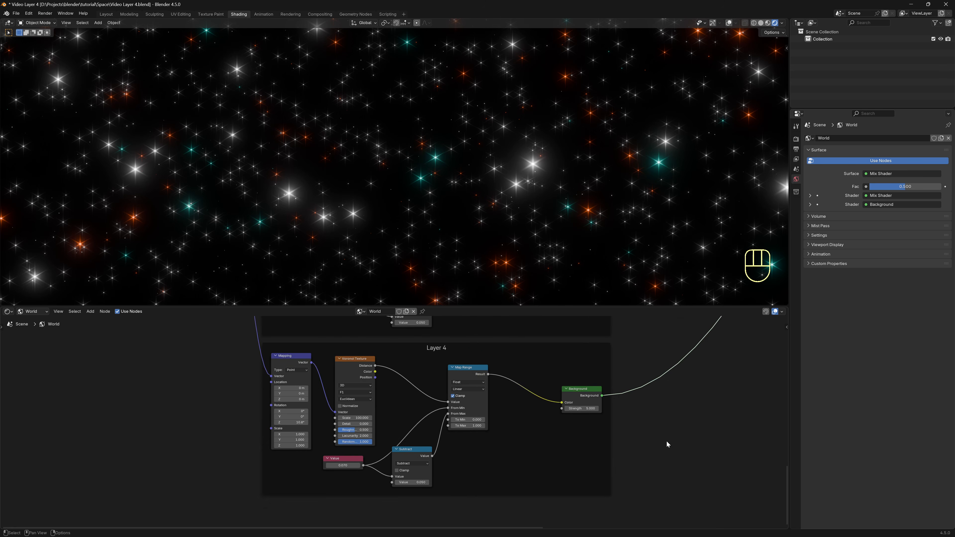
{"action": "left_click_drag", "start_coordinate": [656, 493], "coordinate": [234, 336]}
Duplicate the Layer 4 frame below the original and label the copy Layer 5.
{"action": "key", "text": "ctrl+shift+d"}
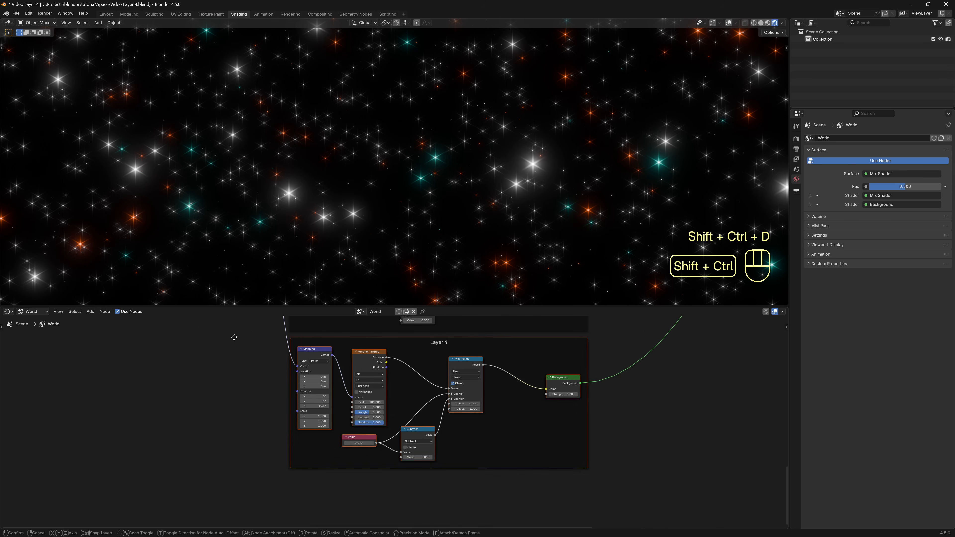
{"action": "left_click", "coordinate": [236, 484]}
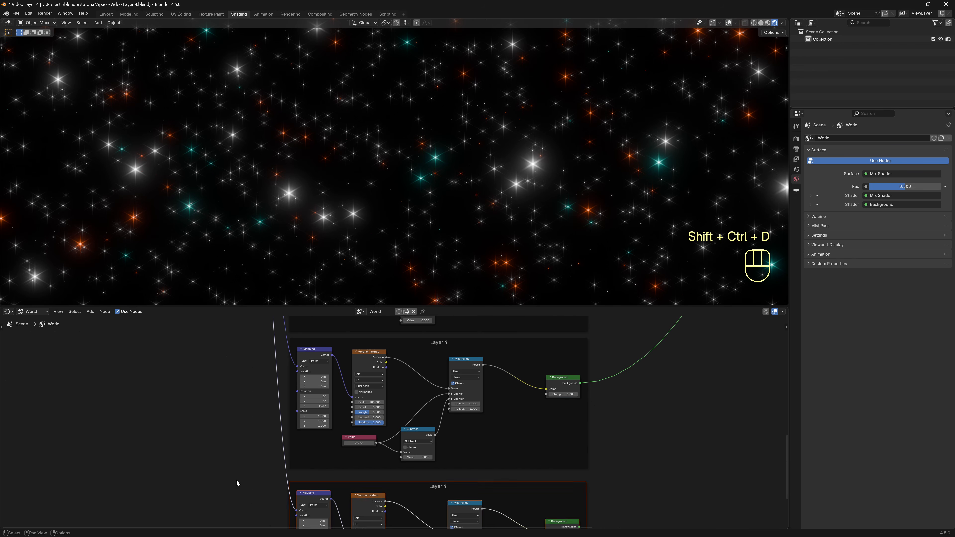
{"action": "middle_click_drag", "start_coordinate": [586, 459], "coordinate": [563, 352]}
{"action": "scroll", "coordinate": [409, 420], "scroll_direction": "up", "scroll_amount": 3}
{"action": "scroll", "coordinate": [409, 420], "scroll_direction": "up", "scroll_amount": 1}
{"action": "key", "text": "F2"}
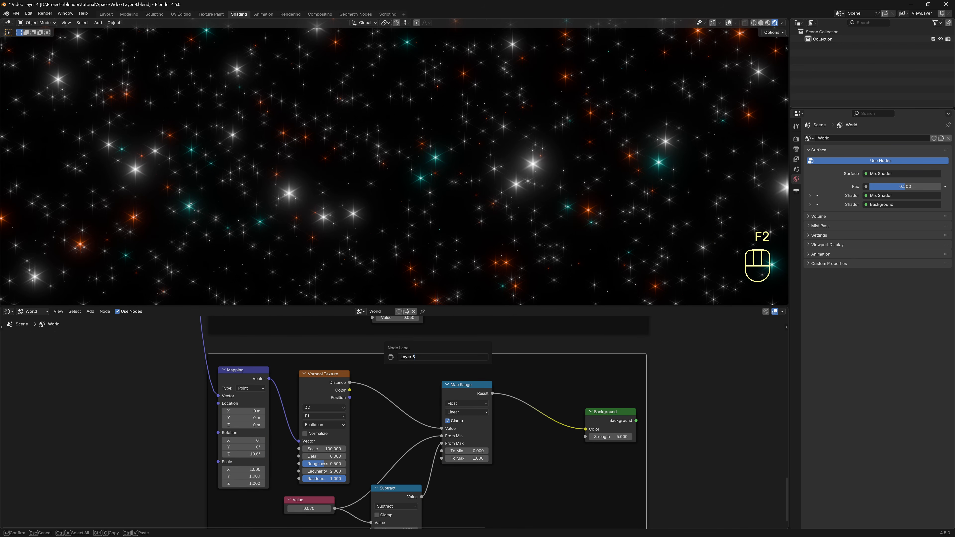
{"action": "type", "text": "5"}
{"action": "key", "text": "Return"}
Mix Layer 5 into the shader chain and set its Voronoi Scale to 200.
{"action": "scroll", "coordinate": [647, 419], "scroll_direction": "down", "scroll_amount": 8}
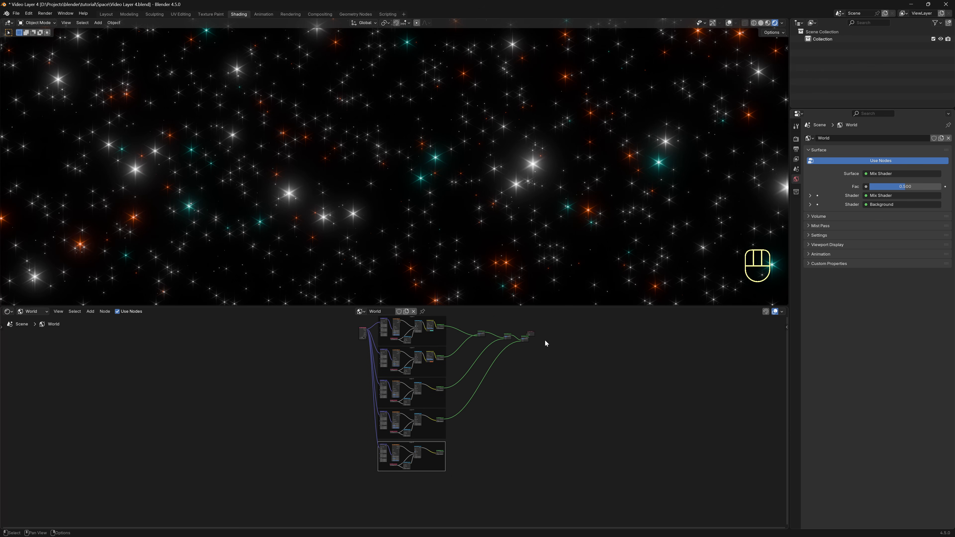
{"action": "right_click_drag", "start_coordinate": [532, 335], "coordinate": [442, 456], "text": "ctrl+shift"}
{"action": "scroll", "coordinate": [525, 456], "scroll_direction": "up", "scroll_amount": 9}
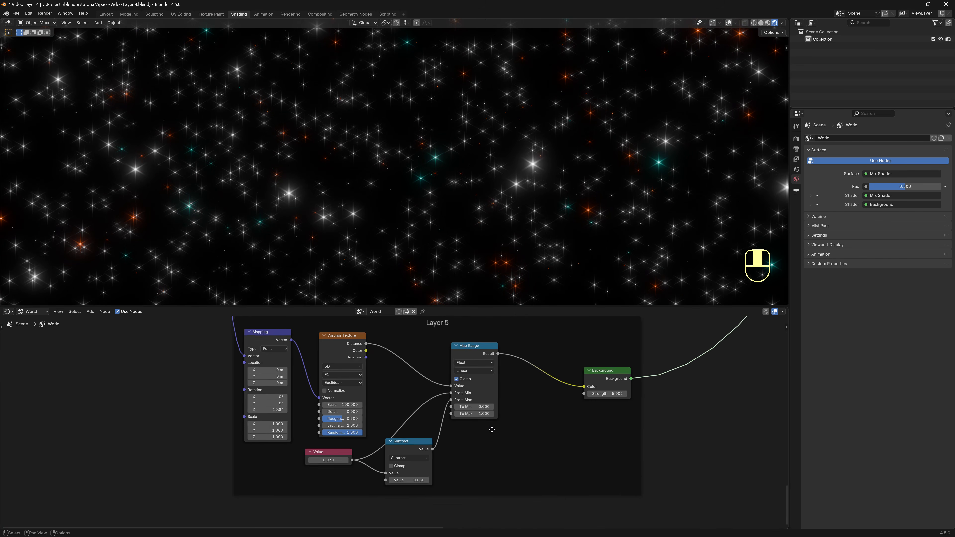
{"action": "left_click", "coordinate": [330, 401]}
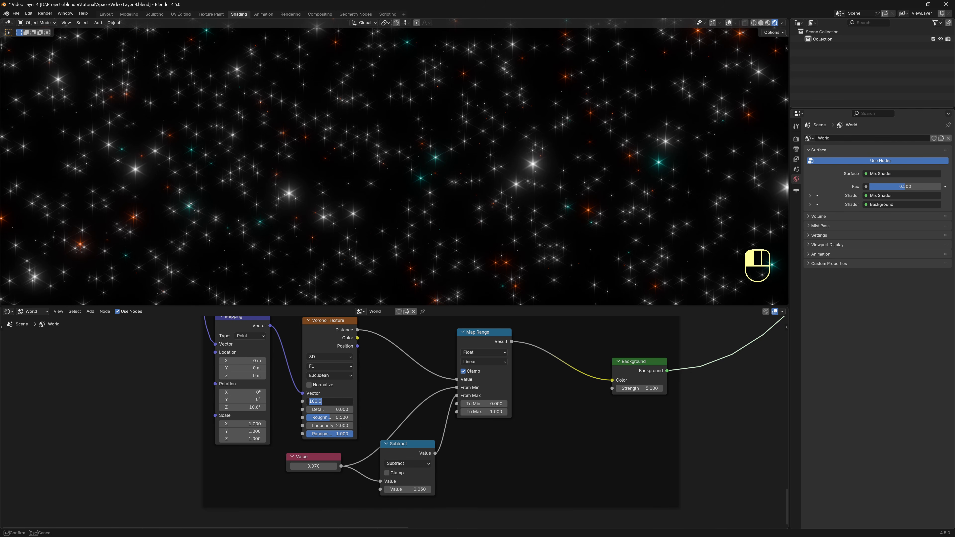
{"action": "type", "text": "200"}
{"action": "key", "text": "Return"}
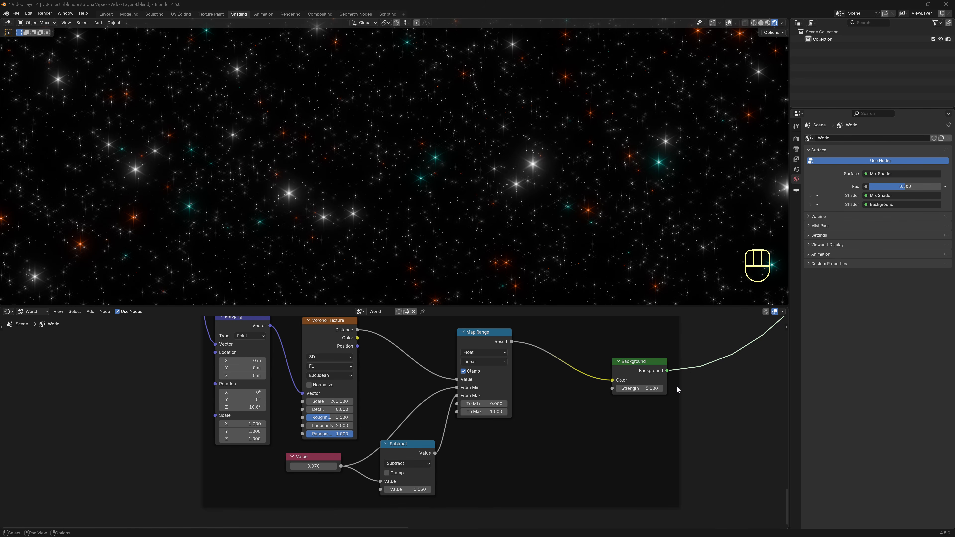
{"action": "left_click", "coordinate": [644, 389]}
Set Layer 5's Background Strength to 8.
{"action": "type", "text": "8"}
{"action": "key", "text": "Return"}
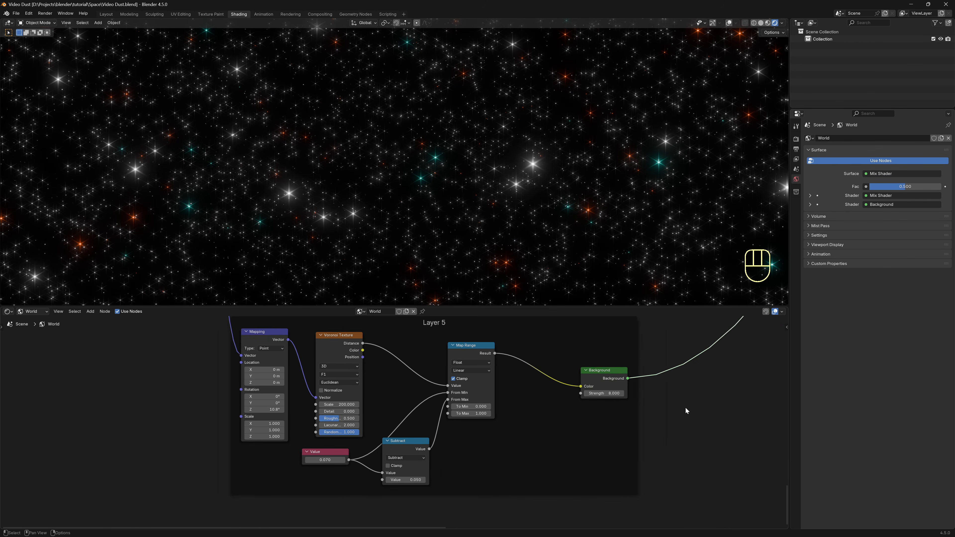
{"action": "scroll", "coordinate": [686, 407], "scroll_direction": "down", "scroll_amount": 5}
{"action": "scroll", "coordinate": [632, 429], "scroll_direction": "down", "scroll_amount": 5}
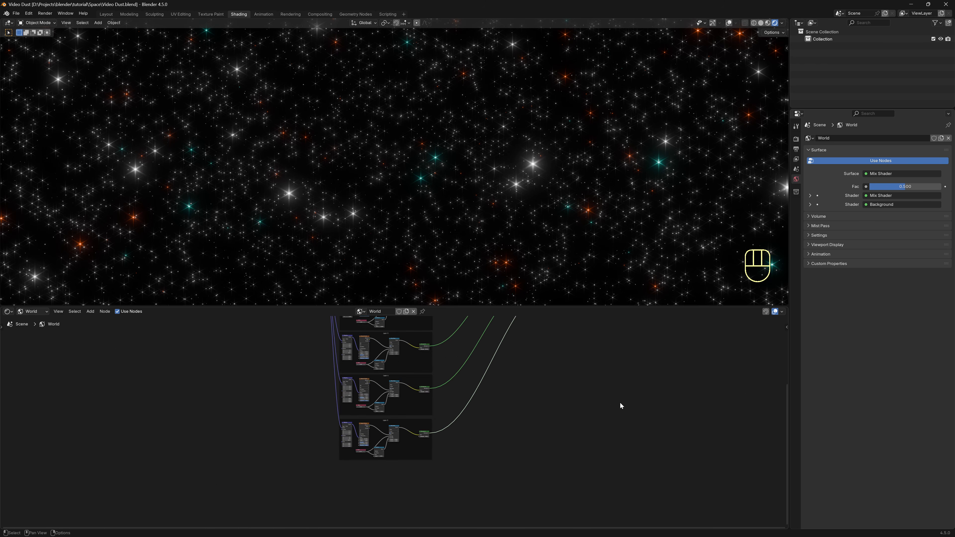
{"action": "scroll", "coordinate": [598, 453], "scroll_direction": "up", "scroll_amount": 6}
{"action": "middle_click_drag", "start_coordinate": [630, 369], "coordinate": [484, 450]}
{"action": "scroll", "coordinate": [563, 461], "scroll_direction": "up", "scroll_amount": 10}
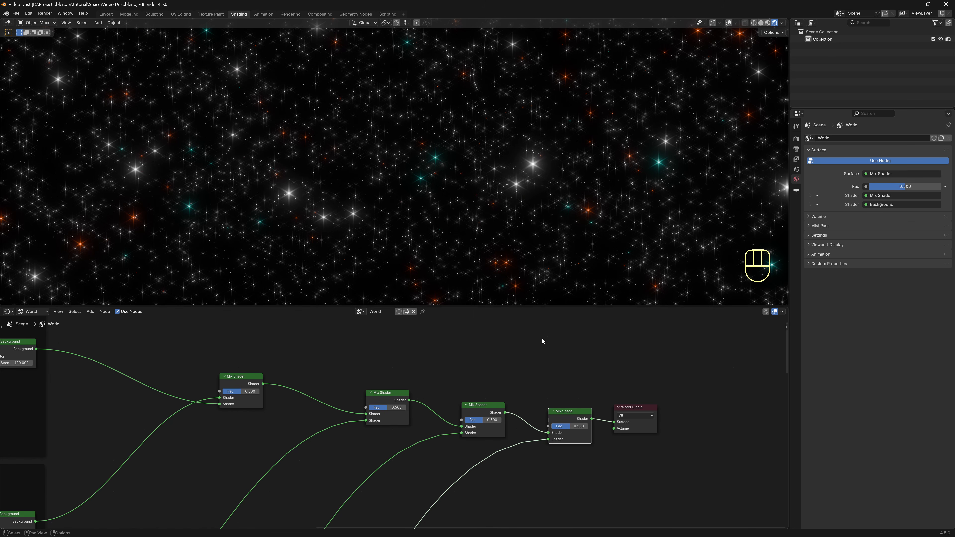
Try relinking a layer straight to World Output, undo it, and review the layer frames.
{"action": "left_click_drag", "start_coordinate": [546, 429], "coordinate": [615, 422]}
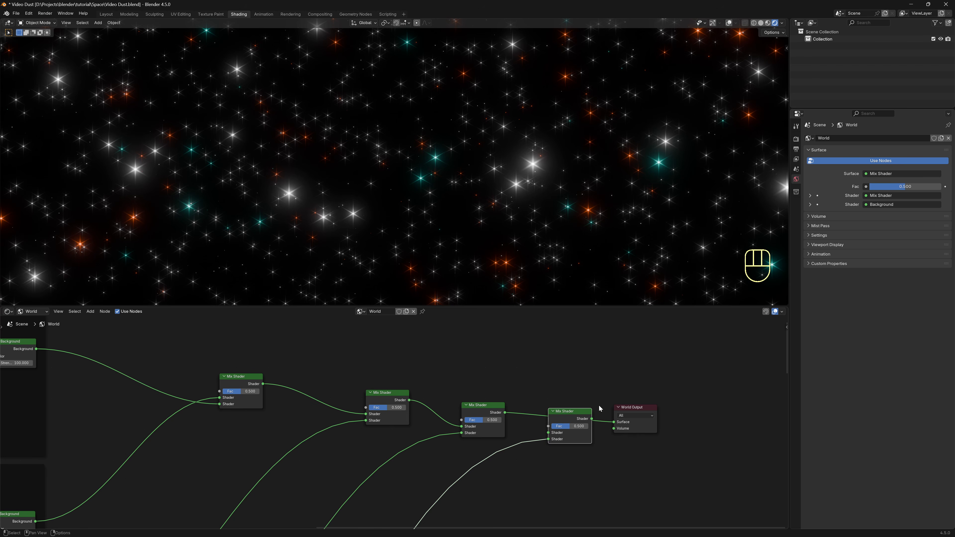
{"action": "key", "text": "ctrl+z"}
{"action": "middle_click_drag", "start_coordinate": [559, 333], "coordinate": [539, 322]}
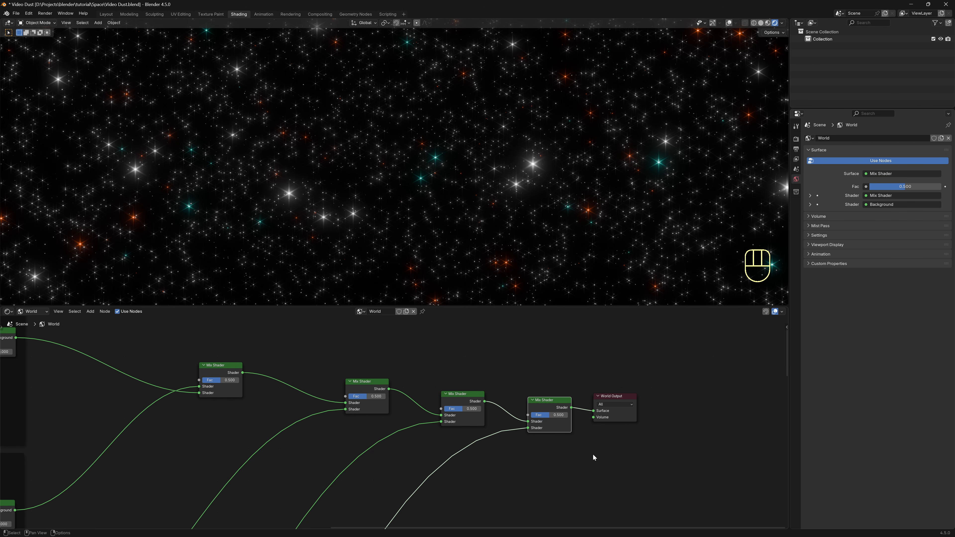
{"action": "middle_click_drag", "start_coordinate": [384, 441], "coordinate": [612, 340]}
{"action": "middle_click_drag", "start_coordinate": [380, 387], "coordinate": [462, 421]}
{"action": "scroll", "coordinate": [463, 393], "scroll_direction": "down", "scroll_amount": 1}
{"action": "scroll", "coordinate": [463, 394], "scroll_direction": "down", "scroll_amount": 2}
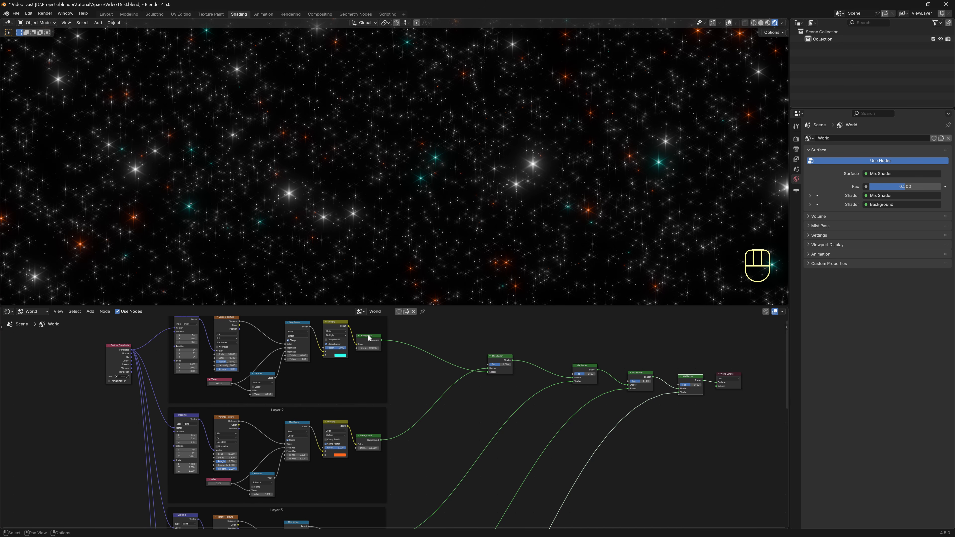
{"action": "middle_click_drag", "start_coordinate": [401, 450], "coordinate": [285, 464]}
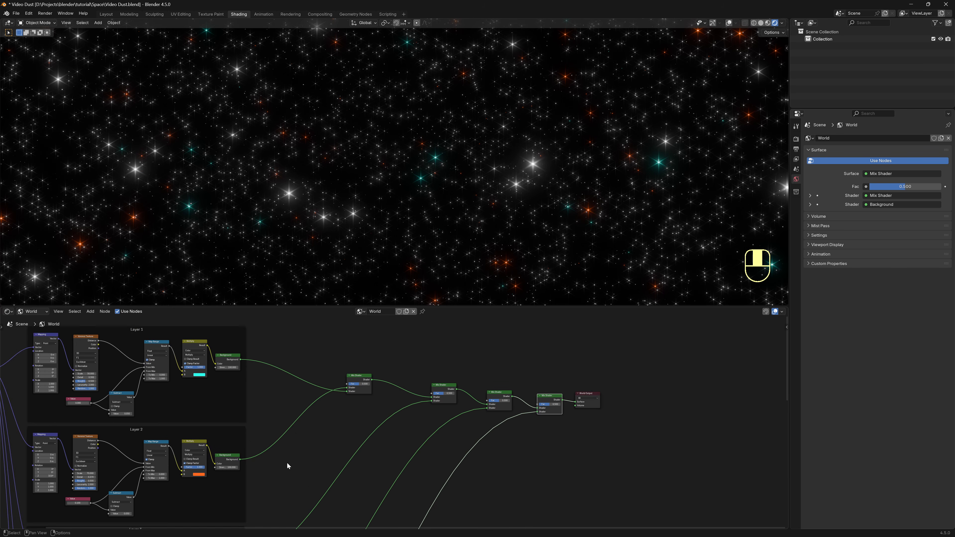
{"action": "scroll", "coordinate": [466, 402], "scroll_direction": "up", "scroll_amount": 1}
Align the Mix Shader chain in an evenly spaced row and move World Output far right.
{"action": "left_click_drag", "start_coordinate": [332, 348], "coordinate": [661, 452]}
{"action": "key", "text": "shift+equal"}
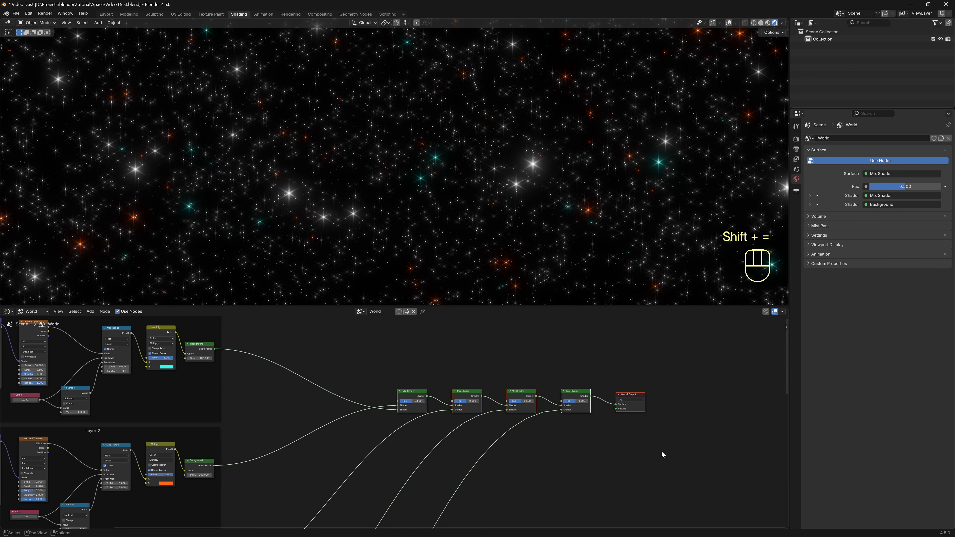
{"action": "scroll", "coordinate": [560, 381], "scroll_direction": "up", "scroll_amount": 4}
{"action": "middle_click_drag", "start_coordinate": [662, 451], "coordinate": [567, 395]}
{"action": "left_click", "coordinate": [568, 395]}
{"action": "left_click_drag", "start_coordinate": [530, 339], "coordinate": [731, 335]}
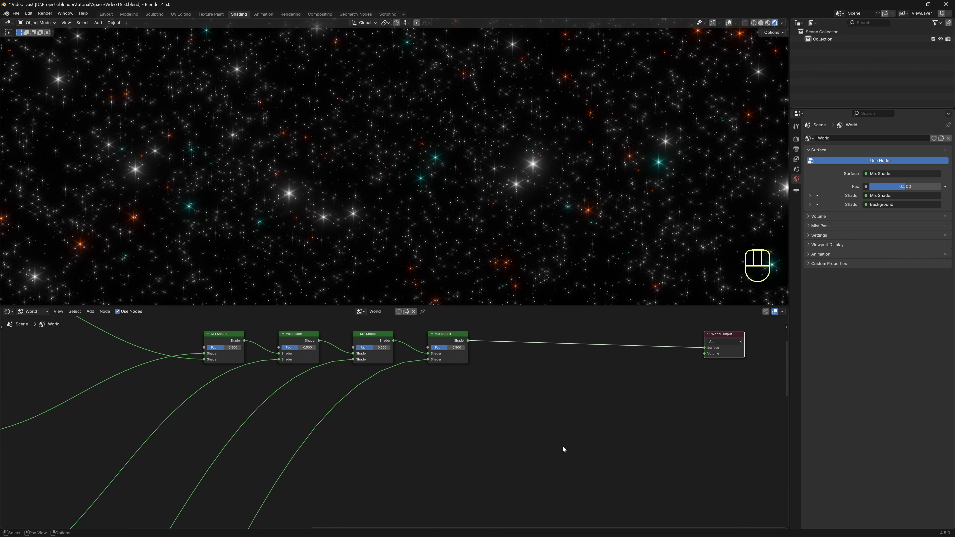
{"action": "middle_click_drag", "start_coordinate": [505, 386], "coordinate": [504, 368]}
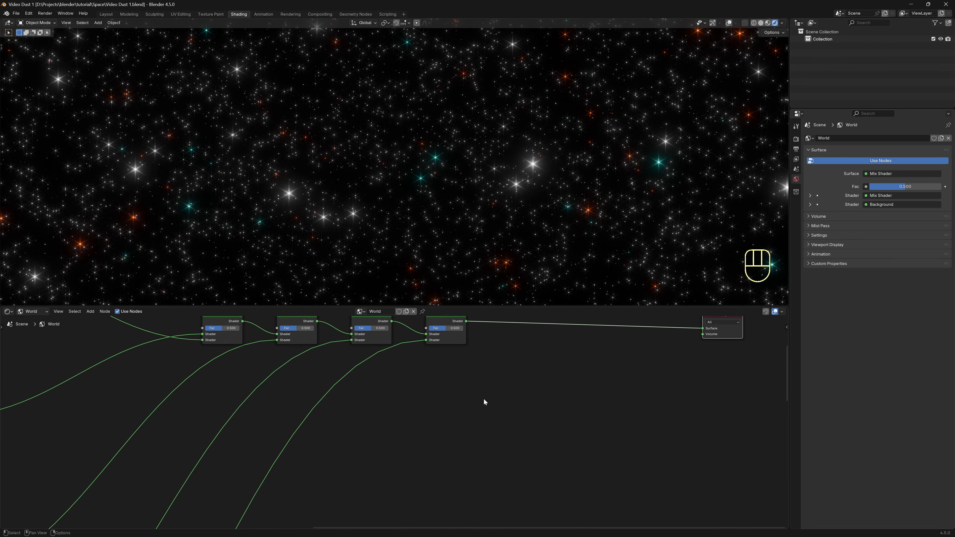
Add a Noise Texture and a new Background node below the Mix Shader chain.
{"action": "key", "text": "shift+a"}
{"action": "type", "text": "noise te"}
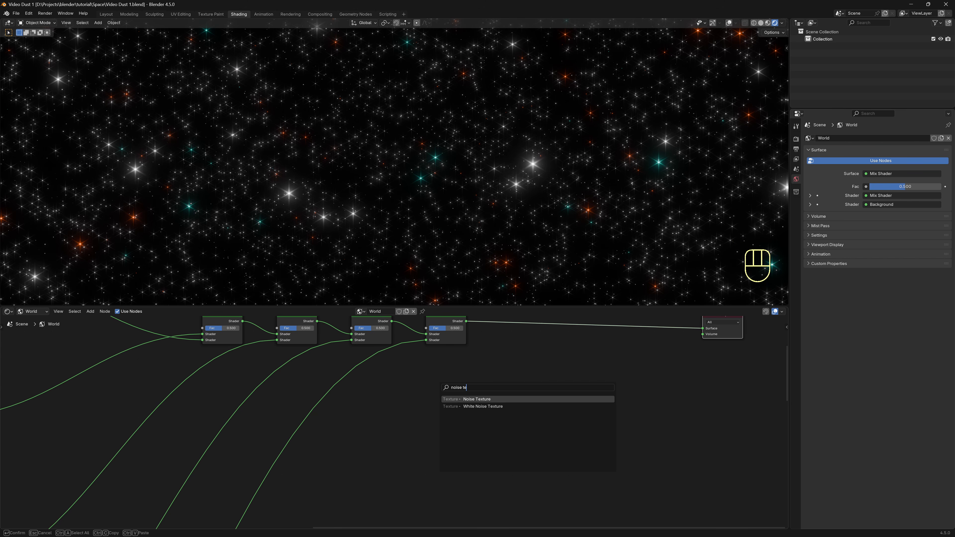
{"action": "key", "text": "Return"}
{"action": "left_click", "coordinate": [427, 363]}
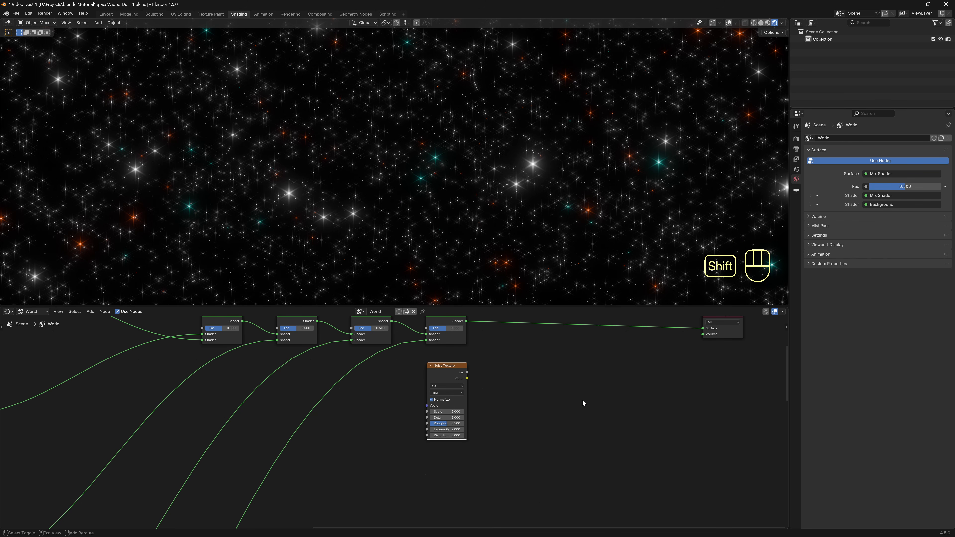
{"action": "key", "text": "shift+a"}
{"action": "type", "text": "b"}
{"action": "key", "text": "Return"}
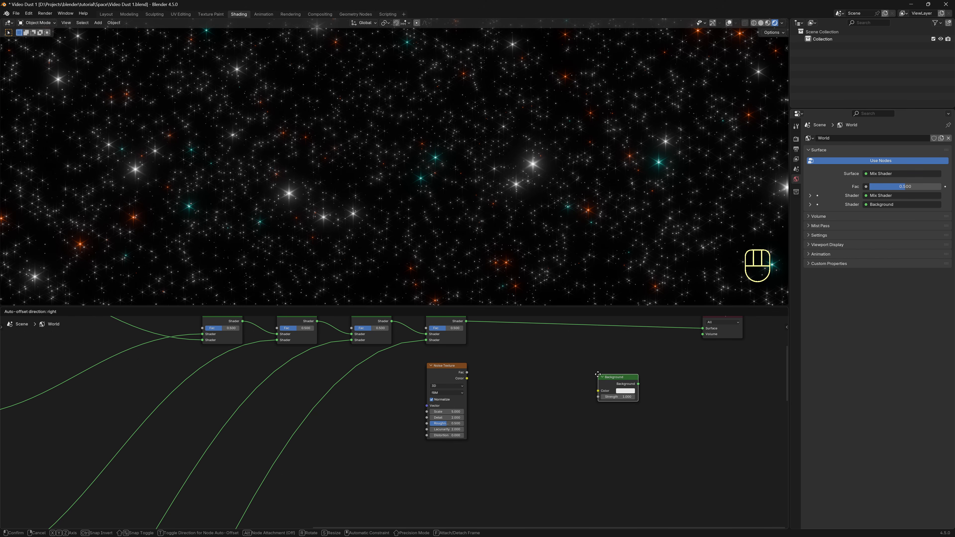
{"action": "left_click", "coordinate": [579, 381]}
{"action": "middle_click_drag", "start_coordinate": [553, 371], "coordinate": [545, 383]}
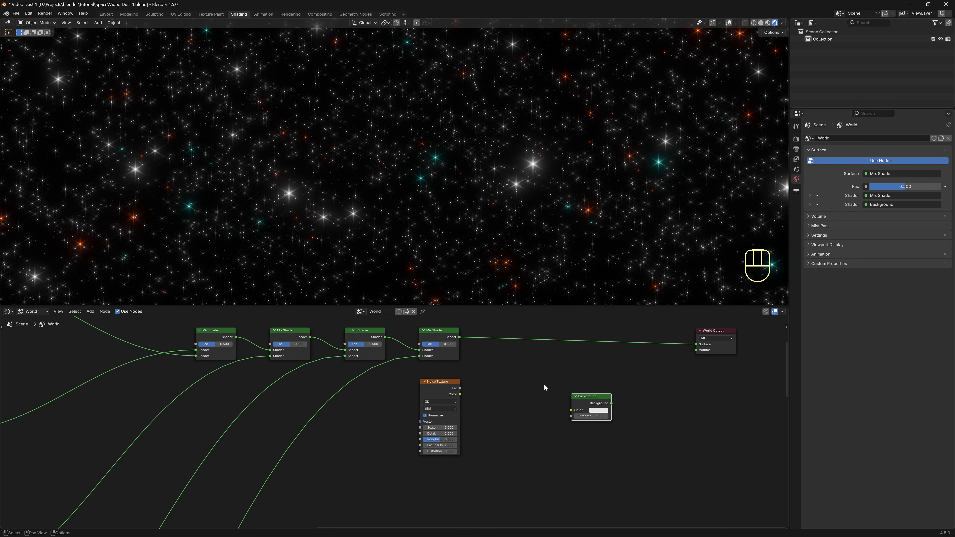
Insert a Mix Shader before World Output, driven by Noise Fac, blending in the noise-coloured Background.
{"action": "left_click", "coordinate": [446, 338]}
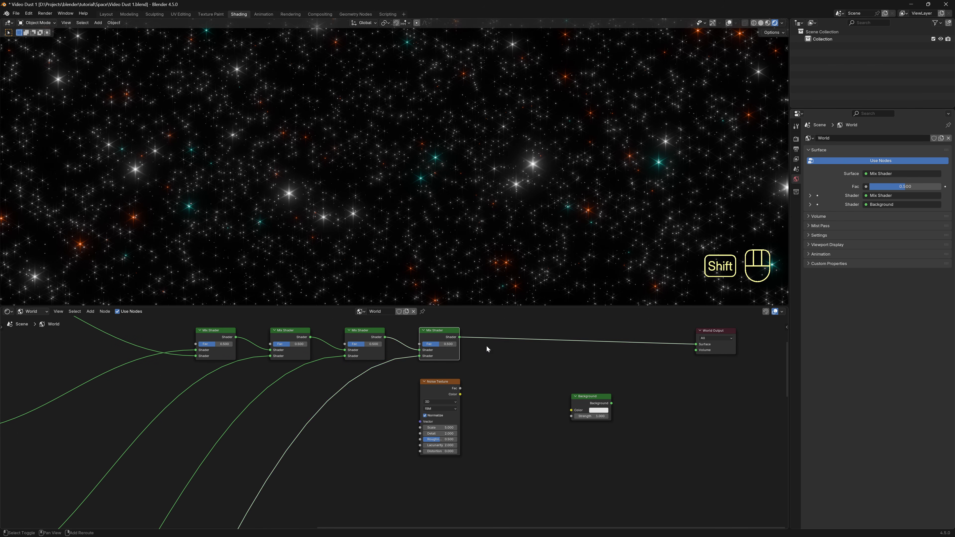
{"action": "key", "text": "shift+d"}
{"action": "left_click", "coordinate": [692, 350]}
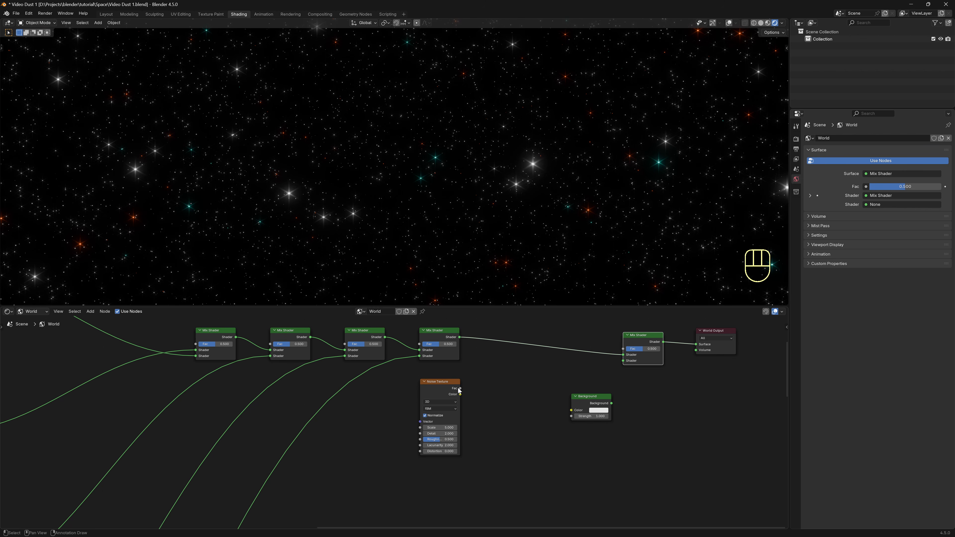
{"action": "left_click_drag", "start_coordinate": [460, 388], "coordinate": [627, 349]}
{"action": "left_click_drag", "start_coordinate": [612, 404], "coordinate": [620, 361]}
{"action": "left_click_drag", "start_coordinate": [461, 388], "coordinate": [567, 409]}
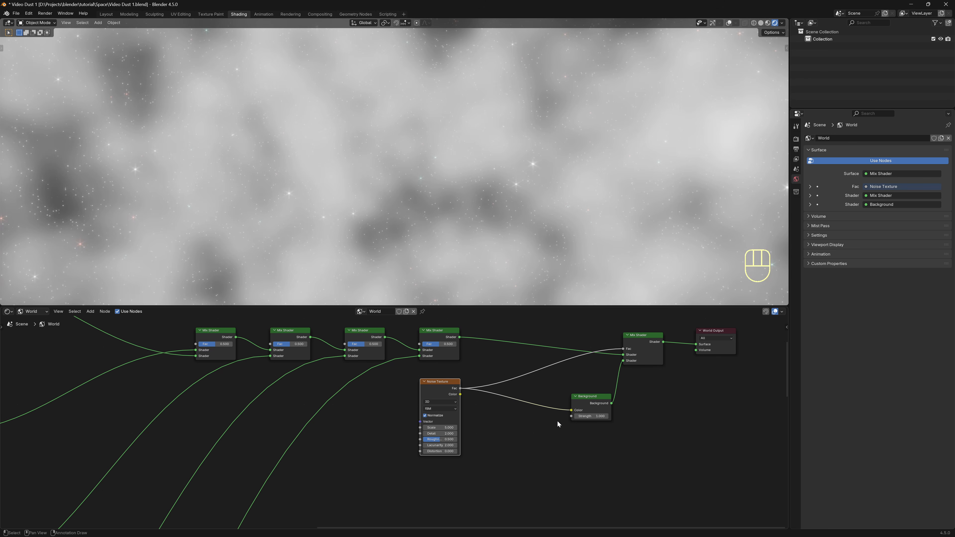
Insert a Map Range node on the link from Noise Fac to Background.
{"action": "key", "text": "shift+a"}
{"action": "mouse_move", "coordinate": [527, 427]}
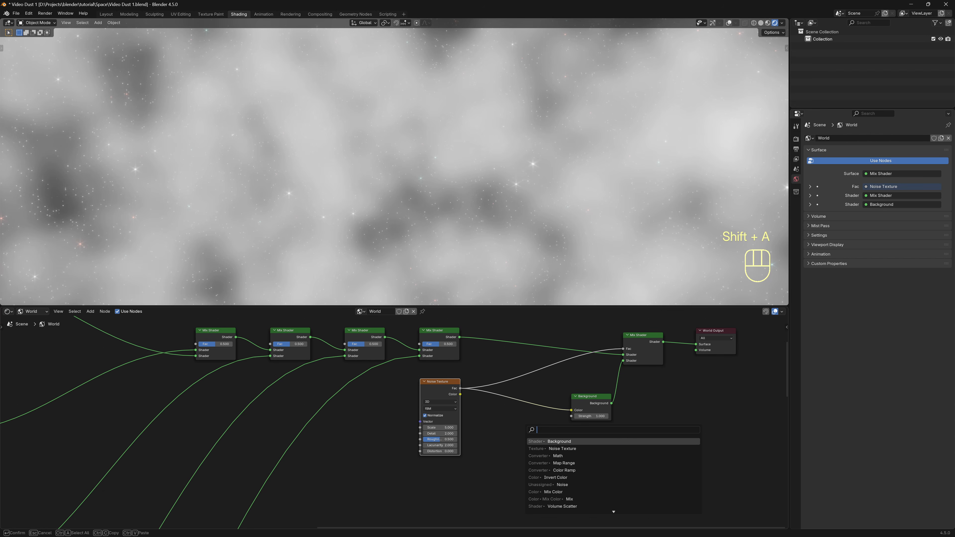
{"action": "left_click", "coordinate": [560, 464]}
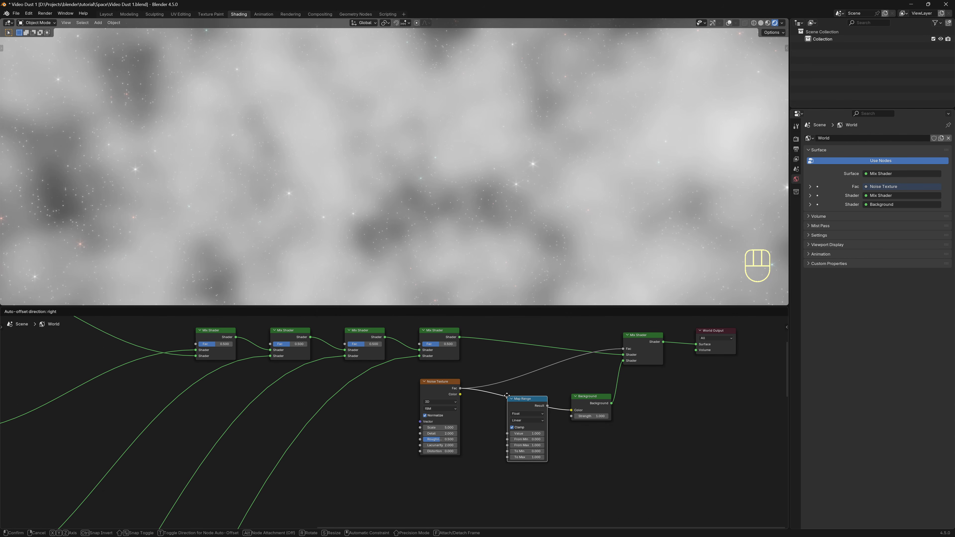
{"action": "left_click", "coordinate": [504, 387]}
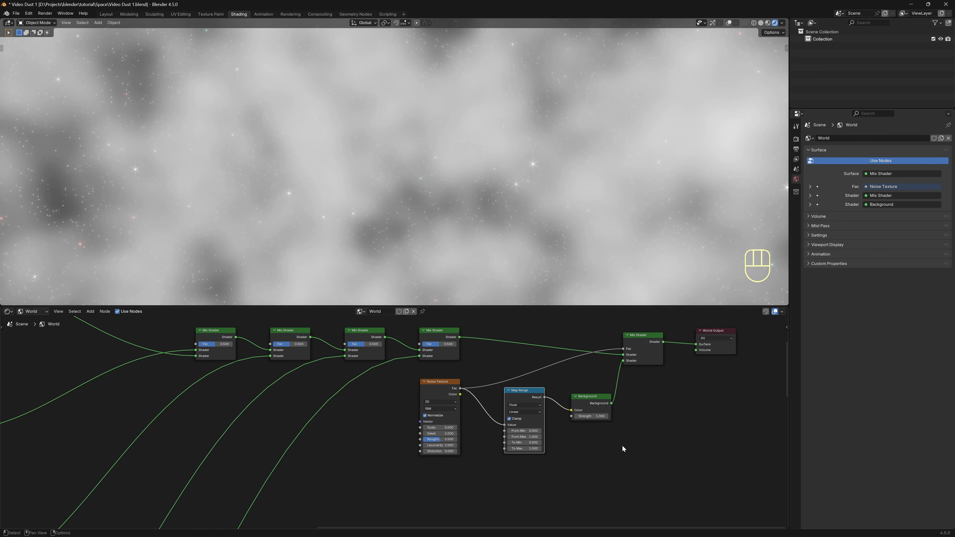
{"action": "scroll", "coordinate": [632, 444], "scroll_direction": "up", "scroll_amount": 4}
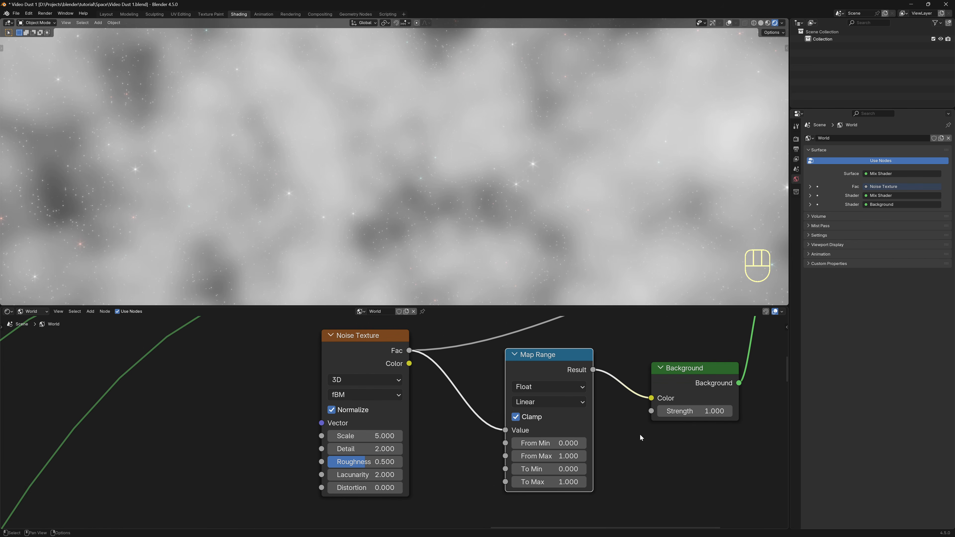
Raise Map Range From Min to 0.59 and set the noise Detail to 15 and Scale to 3.
{"action": "left_click_drag", "start_coordinate": [570, 446], "coordinate": [545, 445], "text": "shift"}
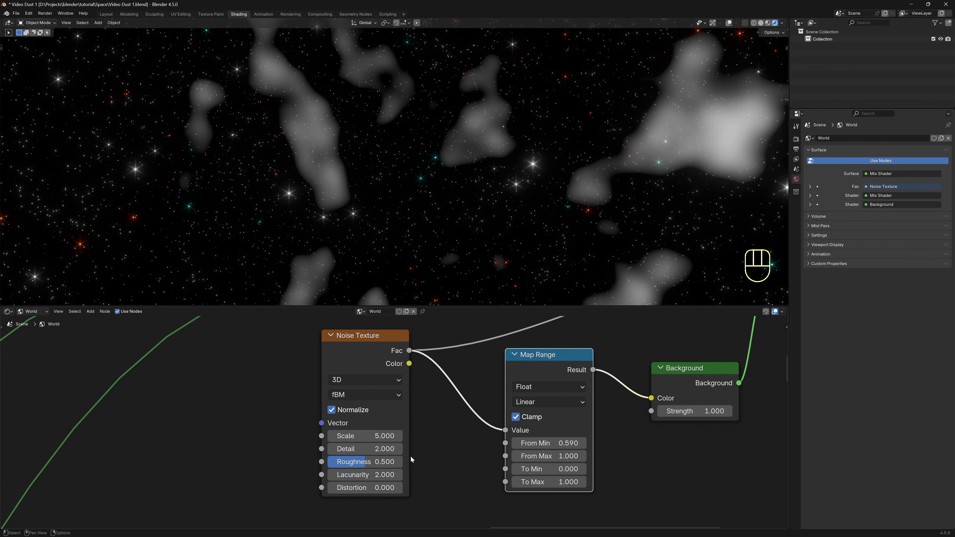
{"action": "left_click_drag", "start_coordinate": [376, 449], "coordinate": [411, 449]}
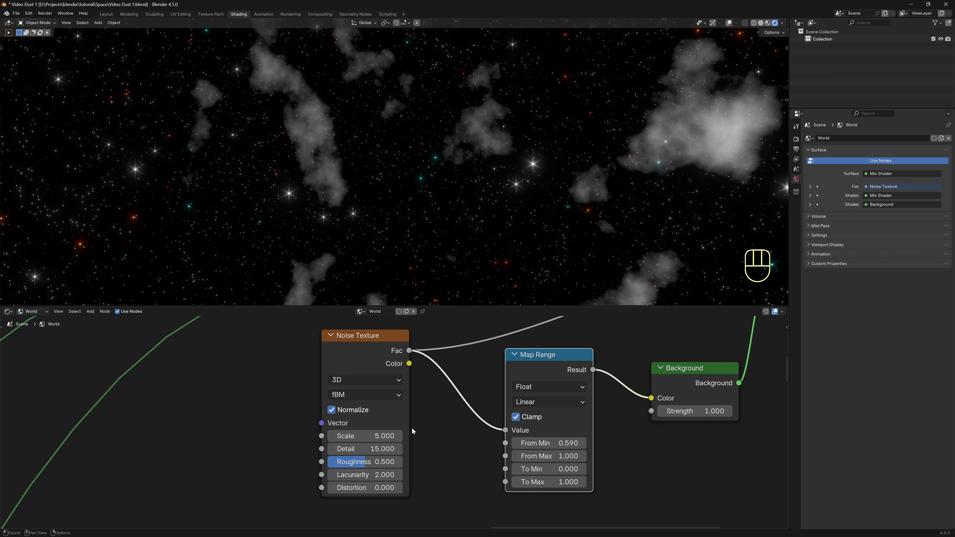
{"action": "left_click", "coordinate": [382, 436]}
{"action": "type", "text": "3"}
{"action": "key", "text": "Return"}
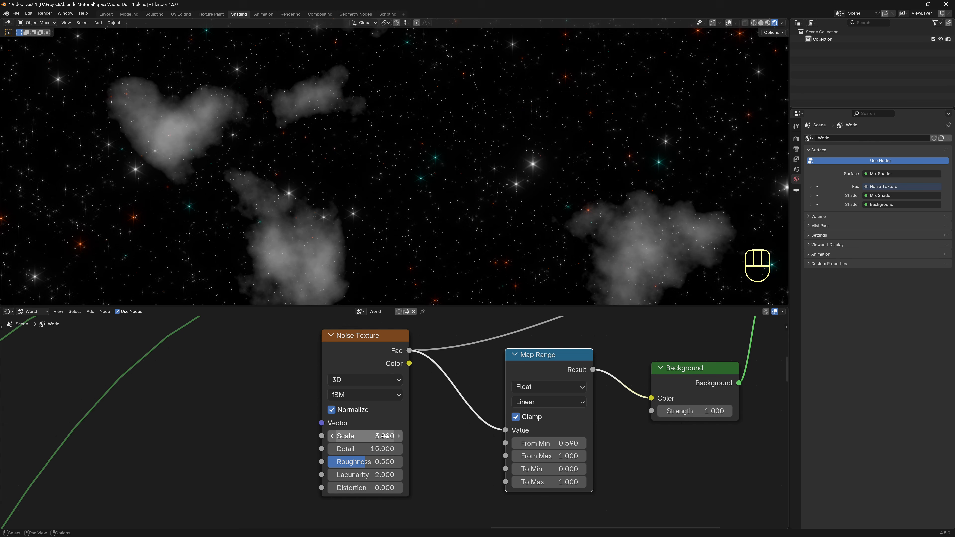
Set Map Range To Min 0.05 and From Max 2.54, then select the output nodes.
{"action": "mouse_move", "coordinate": [503, 139]}
{"action": "middle_mouse_down"}
{"action": "mouse_move", "coordinate": [485, 169]}
{"action": "mouse_move", "coordinate": [496, 182]}
{"action": "mouse_move", "coordinate": [451, 145]}
{"action": "mouse_move", "coordinate": [509, 130]}
{"action": "middle_mouse_up"}
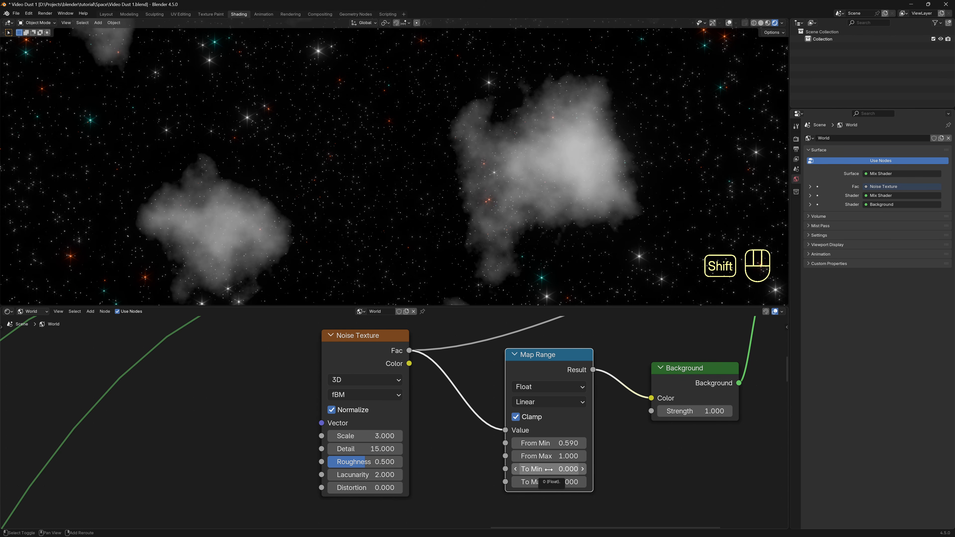
{"action": "left_click_drag", "start_coordinate": [549, 470], "coordinate": [556, 469], "text": "shift"}
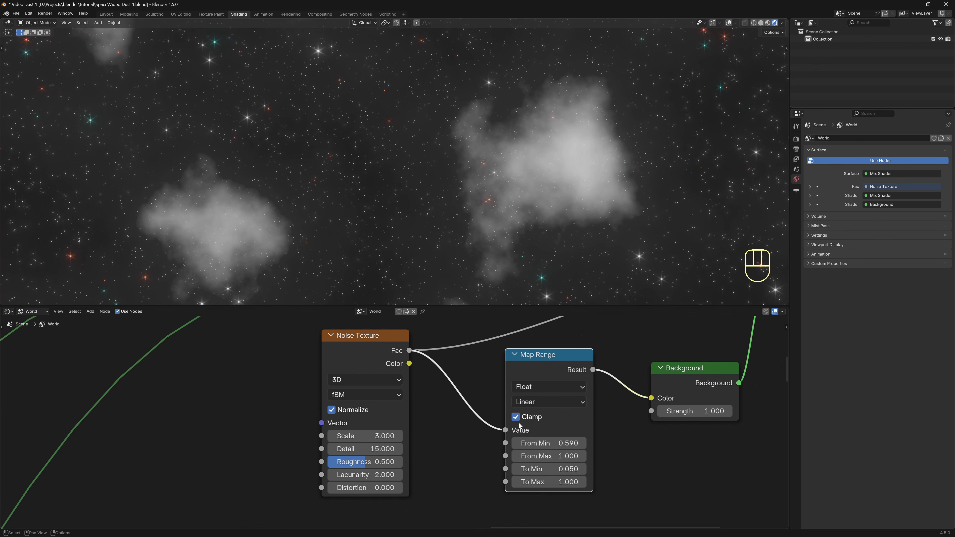
{"action": "left_click_drag", "start_coordinate": [548, 456], "coordinate": [580, 456], "text": "shift"}
{"action": "scroll", "coordinate": [764, 461], "scroll_direction": "down", "scroll_amount": 6}
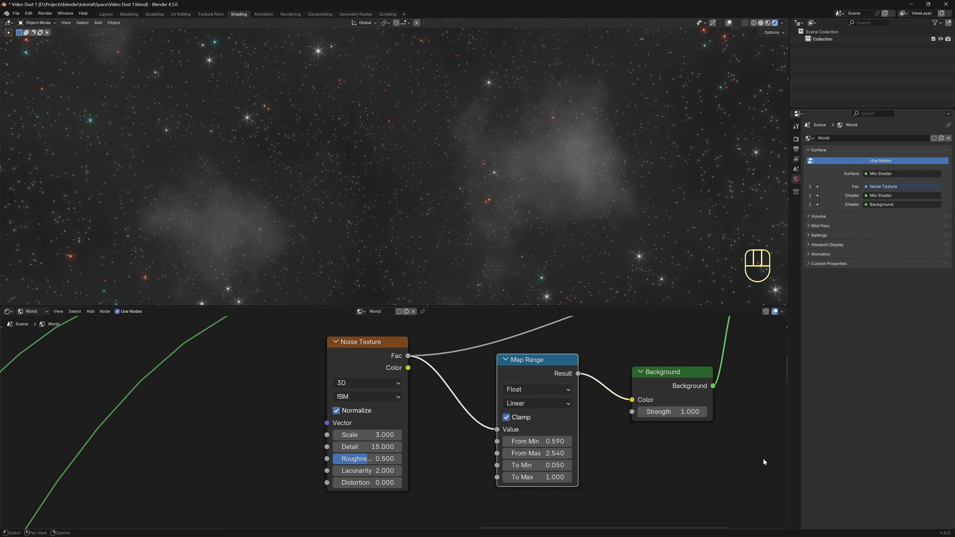
{"action": "middle_click_drag", "start_coordinate": [737, 454], "coordinate": [589, 494]}
{"action": "left_click_drag", "start_coordinate": [718, 479], "coordinate": [380, 336]}
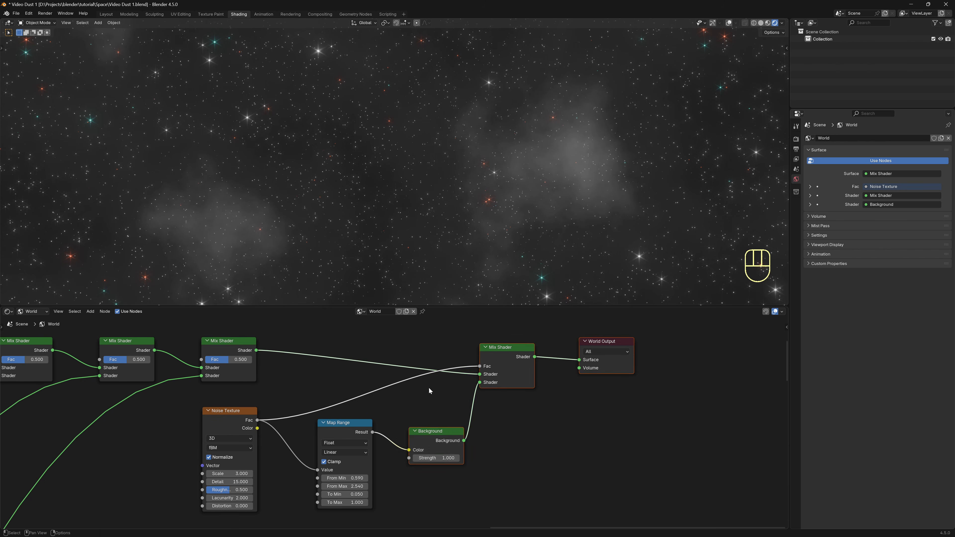
Move Background, Mix Shader and World Output to the right and deselect them.
{"action": "key", "text": "g"}
{"action": "left_click", "coordinate": [521, 395]}
{"action": "left_click", "coordinate": [415, 415]}
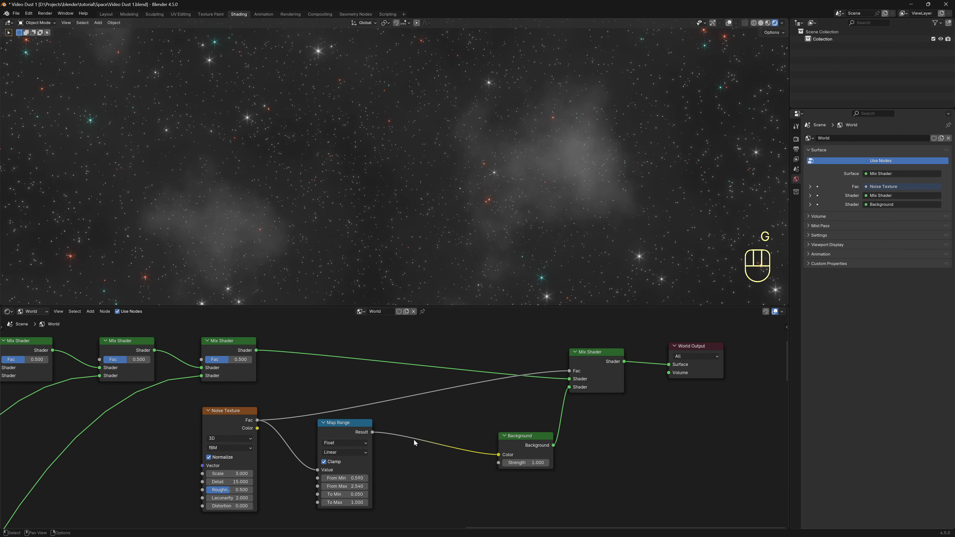
Insert a Math node before the Background, set to Multiply with value 3.410.
{"action": "key", "text": "shift+a"}
{"action": "left_click", "coordinate": [438, 425]}
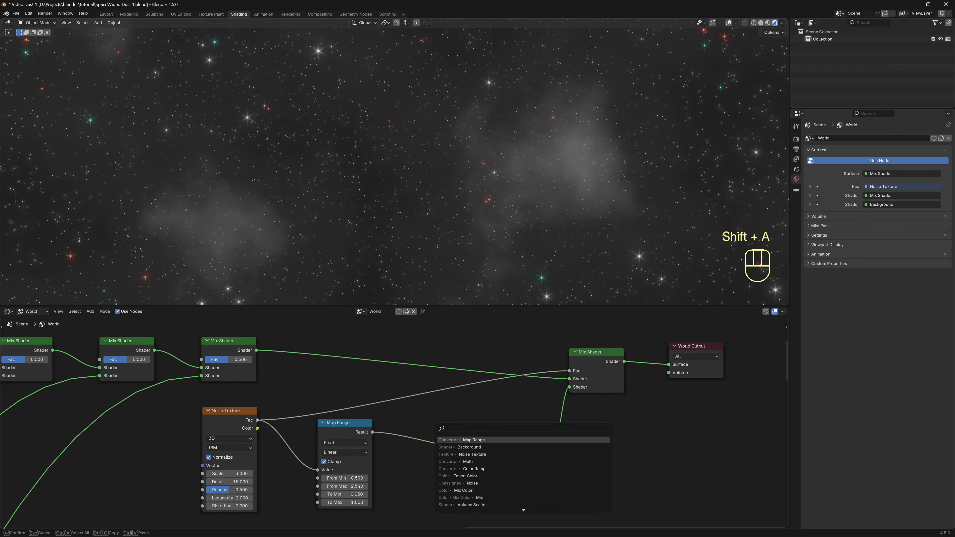
{"action": "left_click", "coordinate": [466, 462]}
{"action": "left_click", "coordinate": [415, 429]}
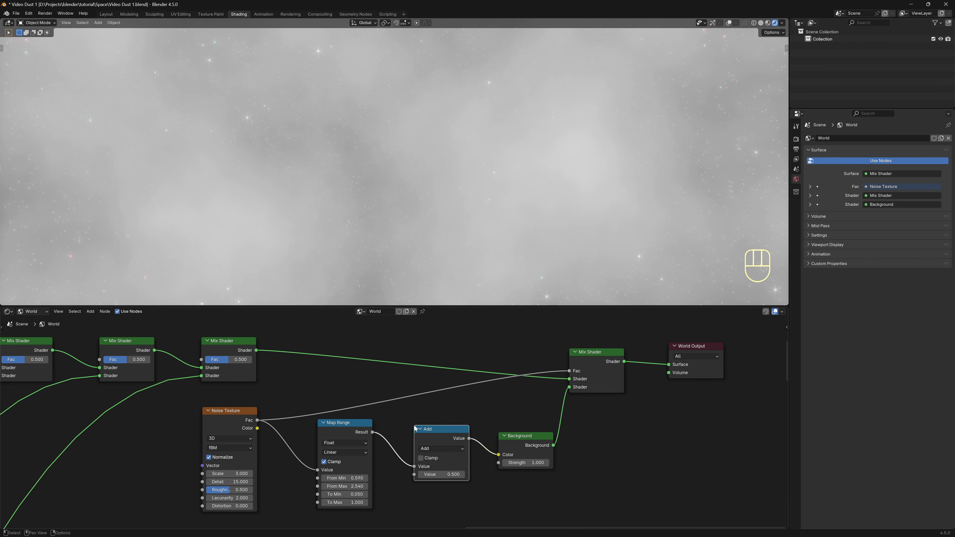
{"action": "left_click", "coordinate": [441, 449]}
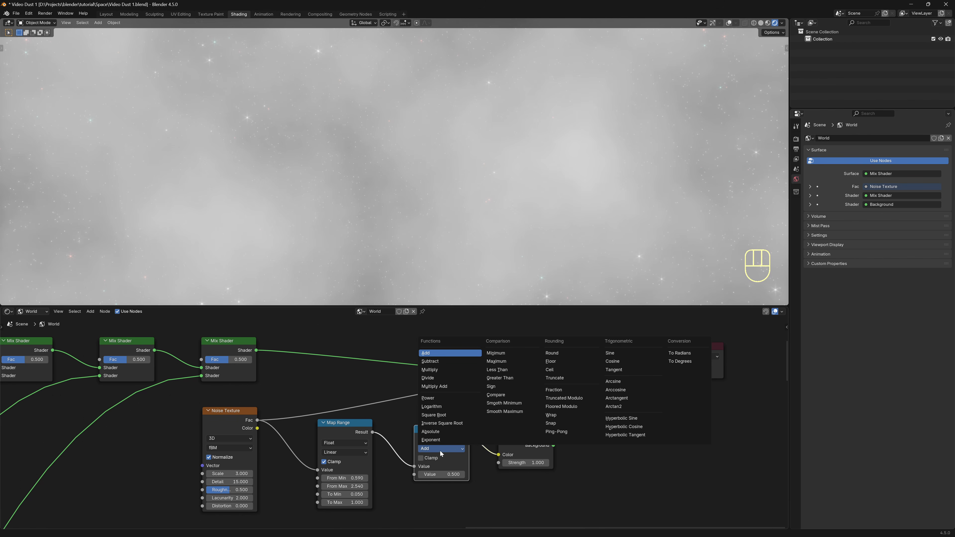
{"action": "left_click", "coordinate": [442, 371]}
{"action": "left_click_drag", "start_coordinate": [438, 474], "coordinate": [600, 474], "text": "shift"}
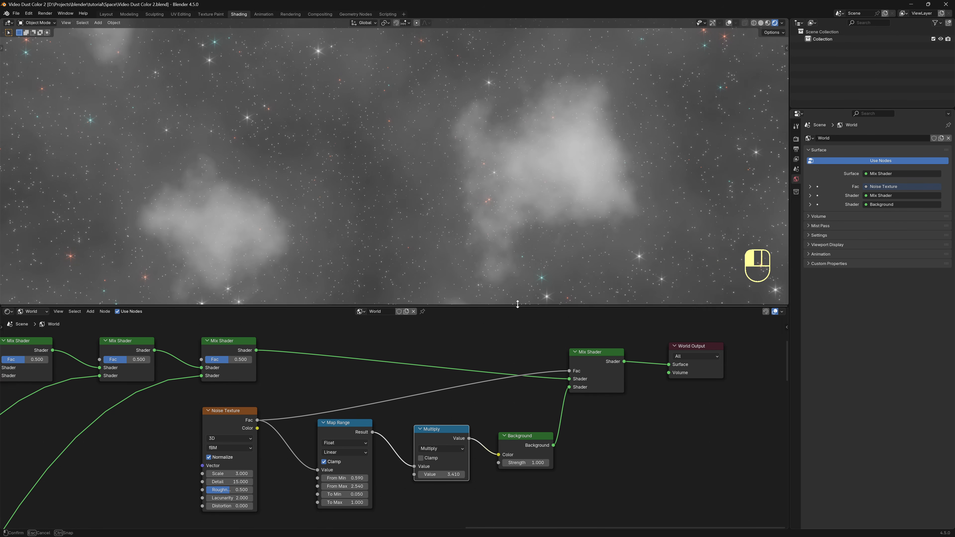
{"action": "left_click_drag", "start_coordinate": [516, 307], "coordinate": [517, 240]}
Shift Background, Mix Shader and World Output further right to make room.
{"action": "middle_click_drag", "start_coordinate": [611, 458], "coordinate": [541, 406]}
{"action": "left_click_drag", "start_coordinate": [763, 472], "coordinate": [453, 280]}
{"action": "key", "text": "g"}
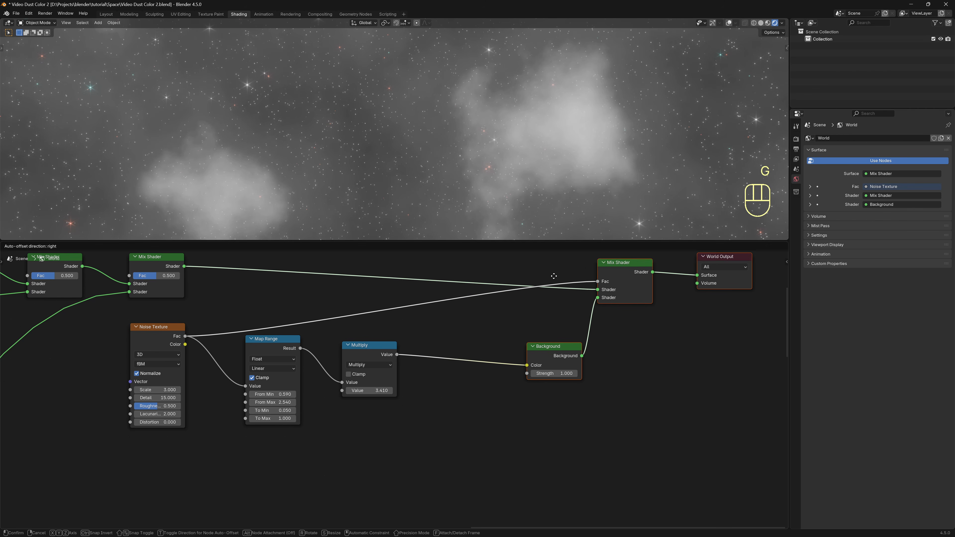
{"action": "left_click", "coordinate": [553, 274]}
{"action": "middle_click_drag", "start_coordinate": [287, 464], "coordinate": [313, 452]}
{"action": "key", "text": "shift+a"}
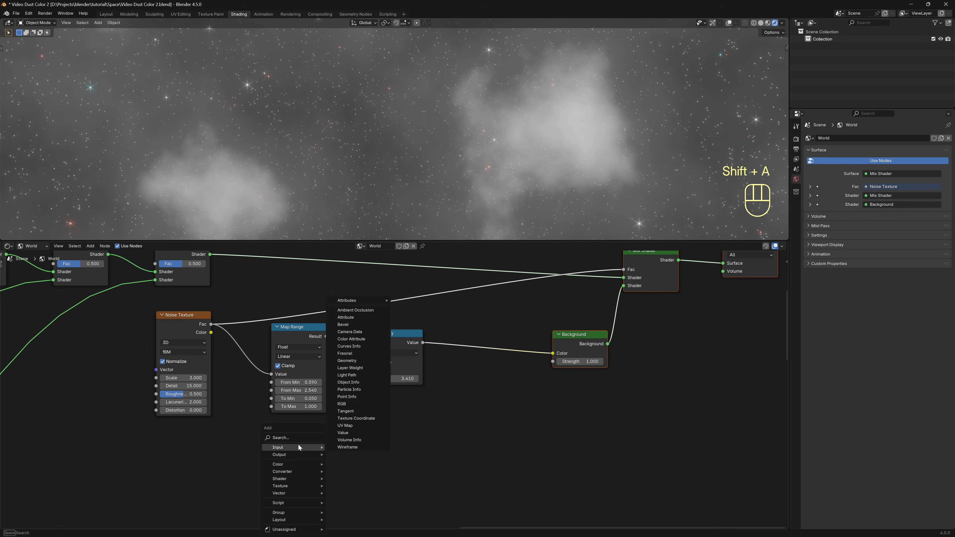
Add a second Noise Texture below the first one.
{"action": "left_click", "coordinate": [299, 445]}
{"action": "left_click", "coordinate": [331, 466]}
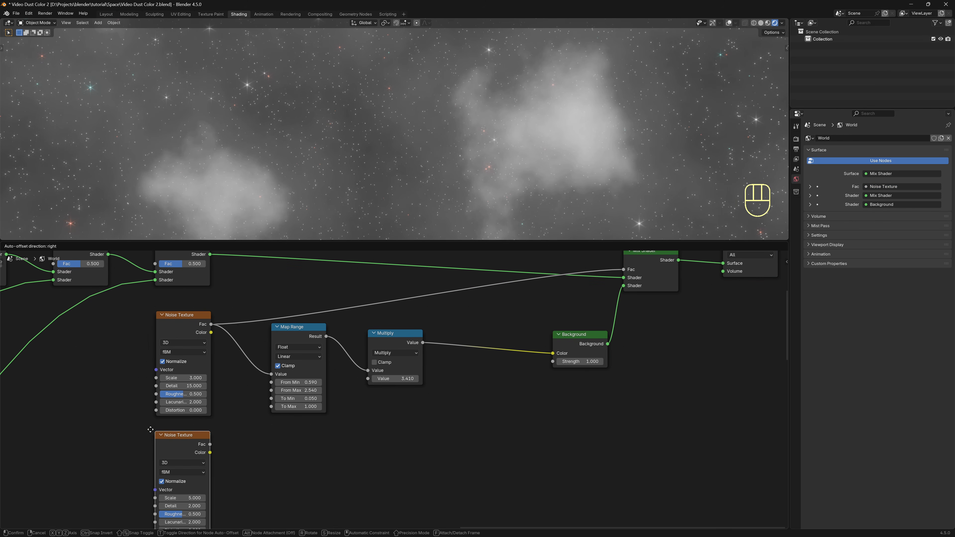
{"action": "left_click", "coordinate": [179, 427]}
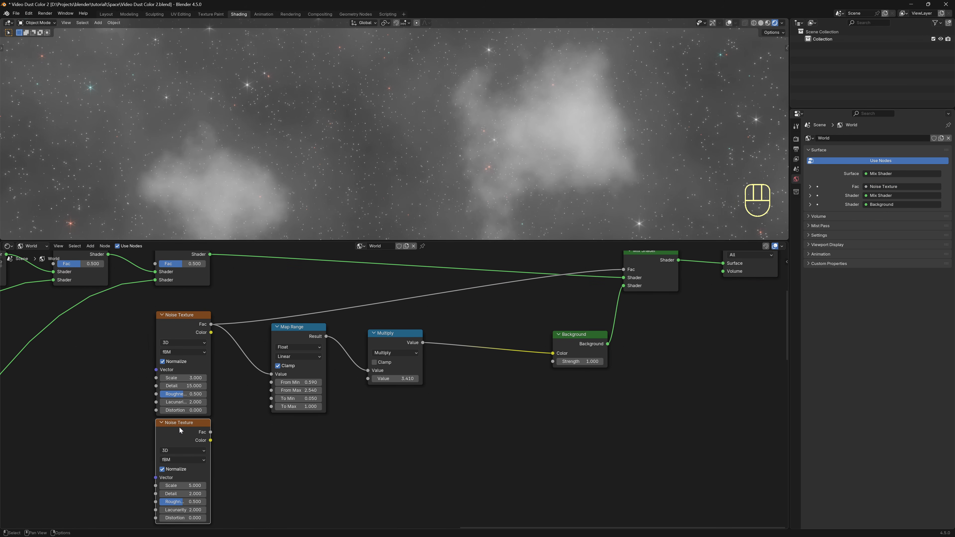
Insert a Mix Color node before Background: Multiply to Factor, second noise Color to B, A near-black blue.
{"action": "key", "text": "shift+a"}
{"action": "left_click", "coordinate": [440, 426]}
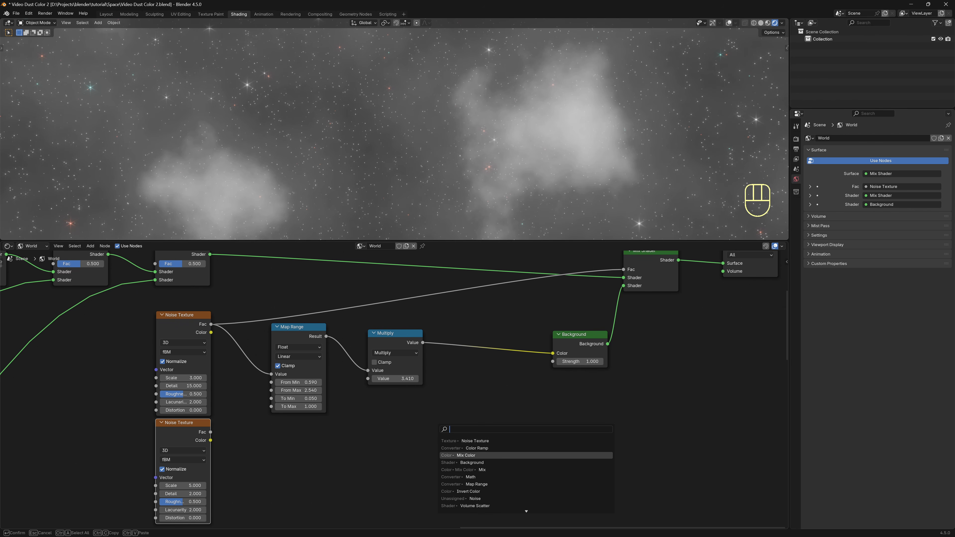
{"action": "left_click", "coordinate": [467, 456]}
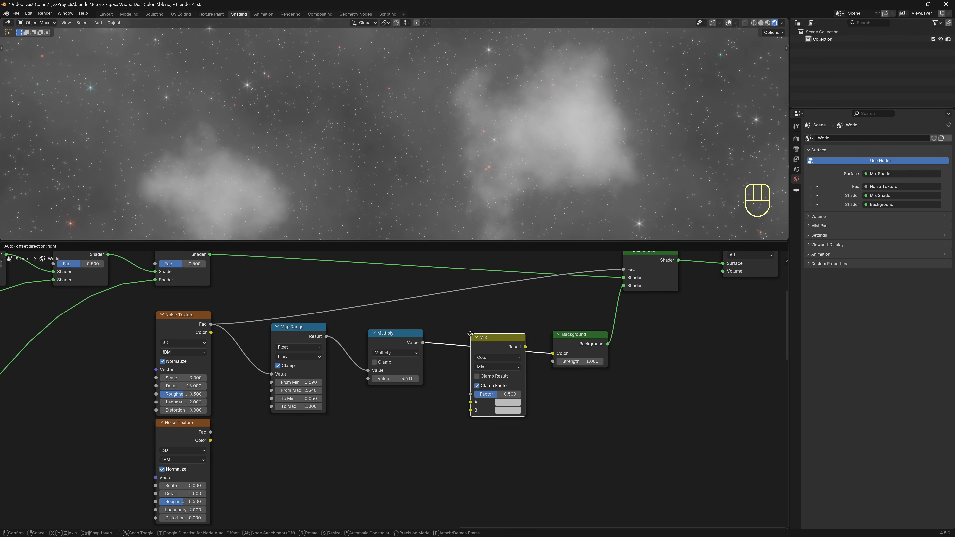
{"action": "left_click", "coordinate": [470, 335]}
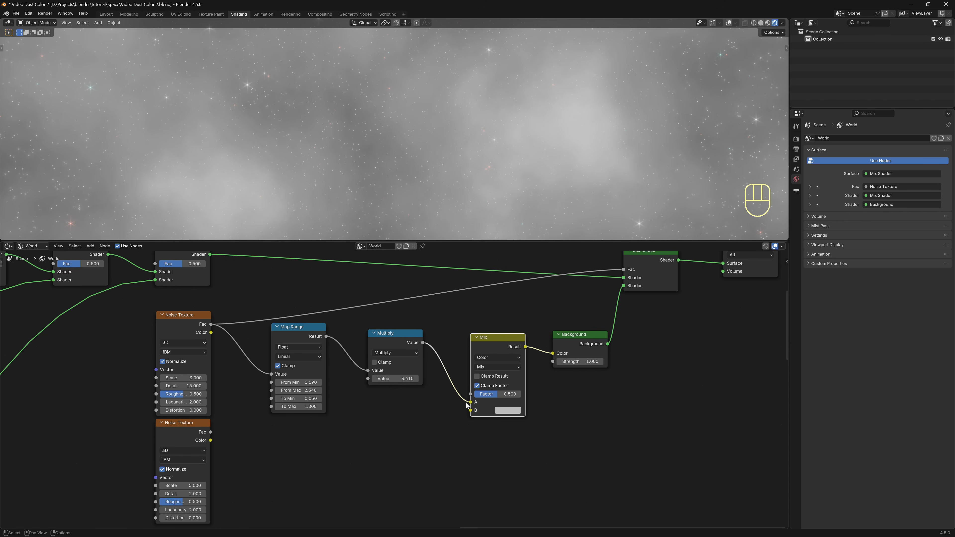
{"action": "left_click_drag", "start_coordinate": [472, 403], "coordinate": [470, 395]}
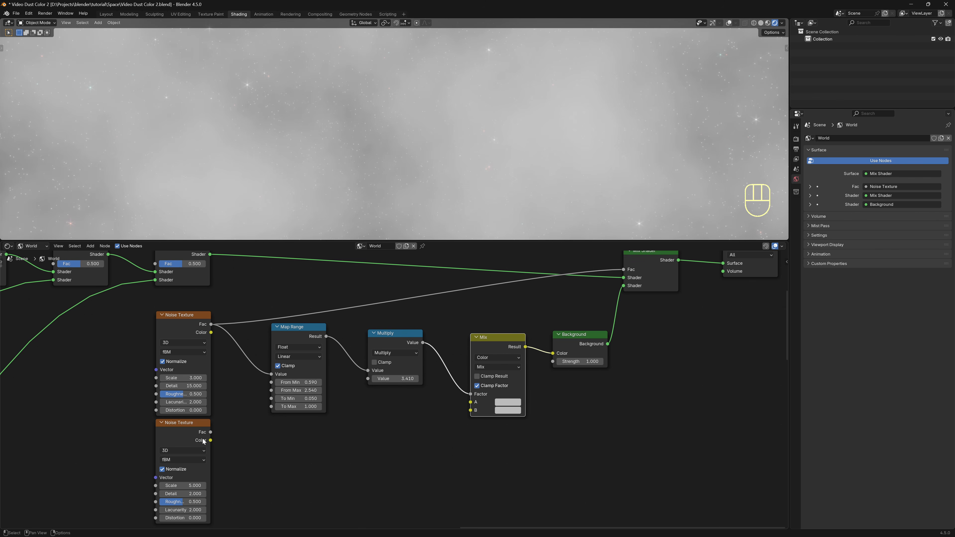
{"action": "left_click_drag", "start_coordinate": [210, 440], "coordinate": [470, 411]}
{"action": "left_click", "coordinate": [504, 401]}
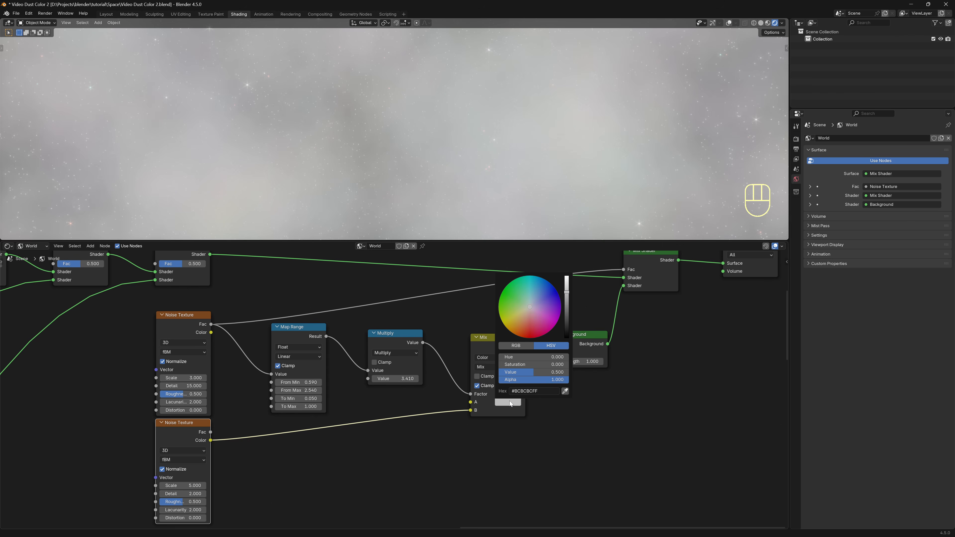
{"action": "left_click", "coordinate": [557, 292]}
{"action": "left_click_drag", "start_coordinate": [567, 292], "coordinate": [568, 330]}
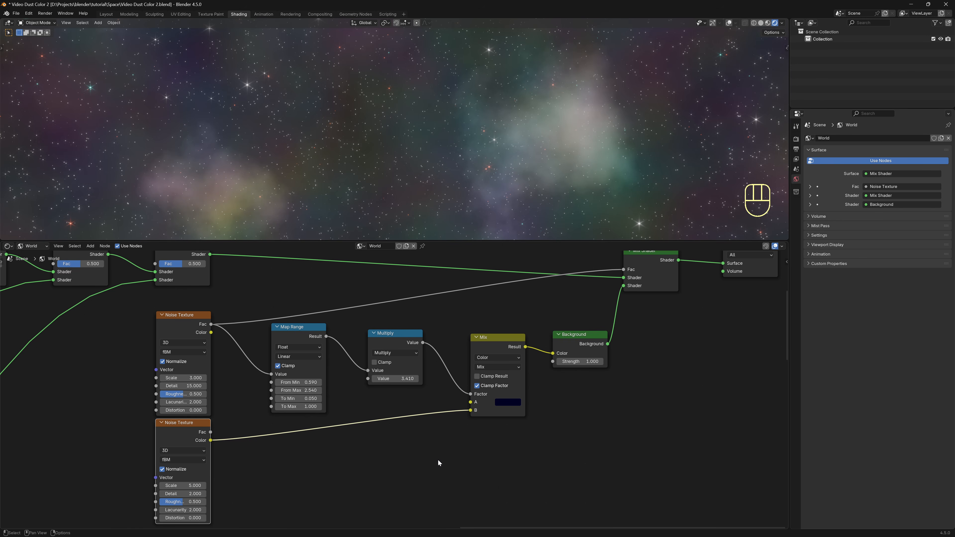
Add a Color Ramp node using the node search.
{"action": "key", "text": "shift+a"}
{"action": "type", "text": "color r"}
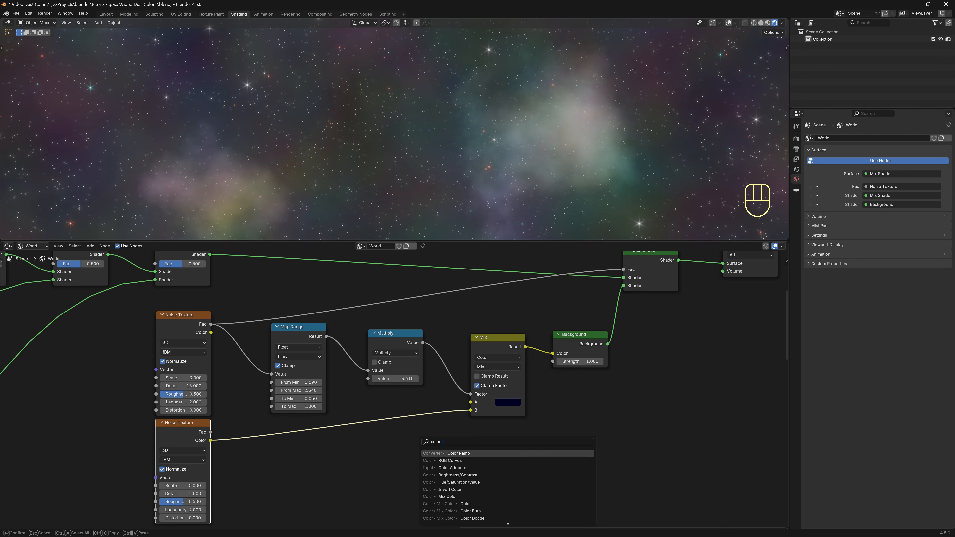
{"action": "type", "text": "a"}
{"action": "key", "text": "Return"}
Drop the Color Ramp on the noise-to-mix link and add three extra colour stops.
{"action": "left_click", "coordinate": [293, 423]}
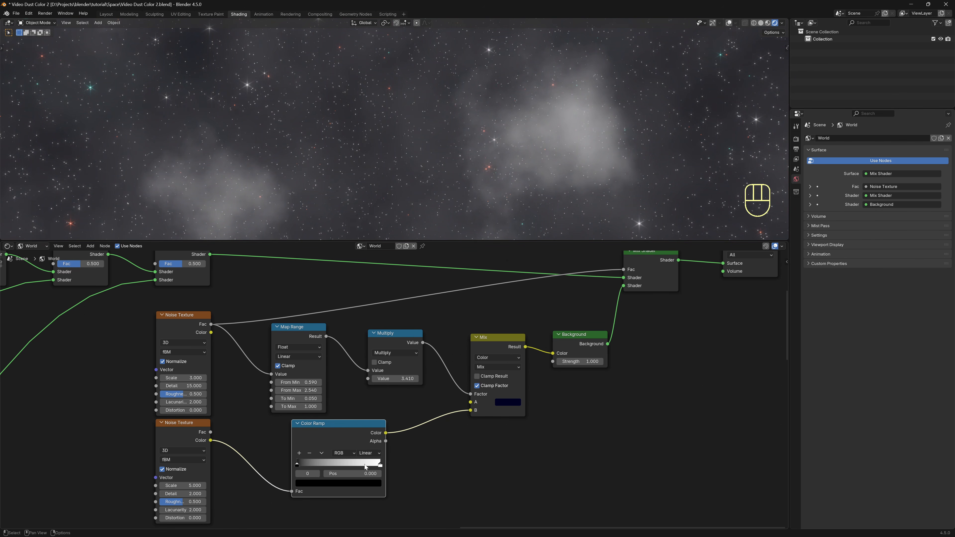
{"action": "left_click", "coordinate": [300, 453]}
{"action": "left_click", "coordinate": [299, 453]}
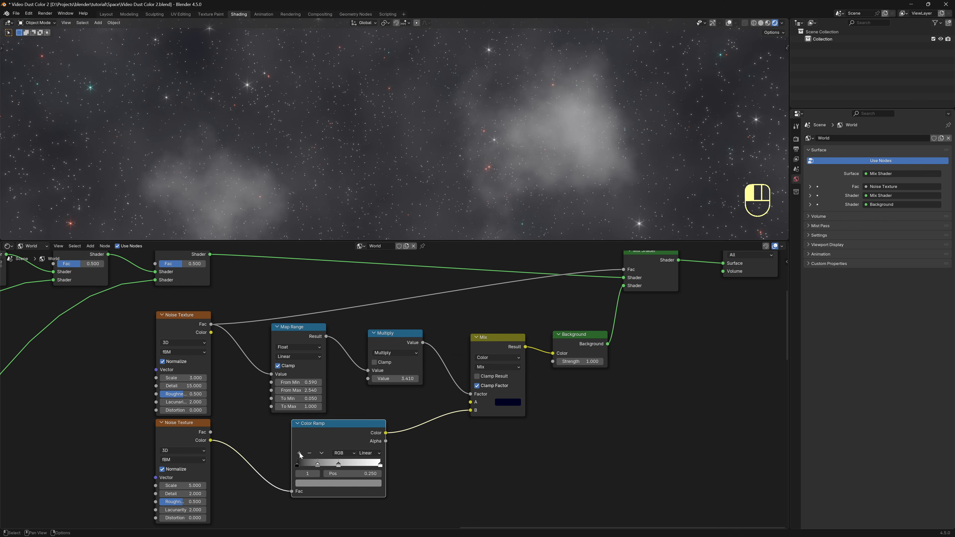
{"action": "left_click", "coordinate": [299, 454]}
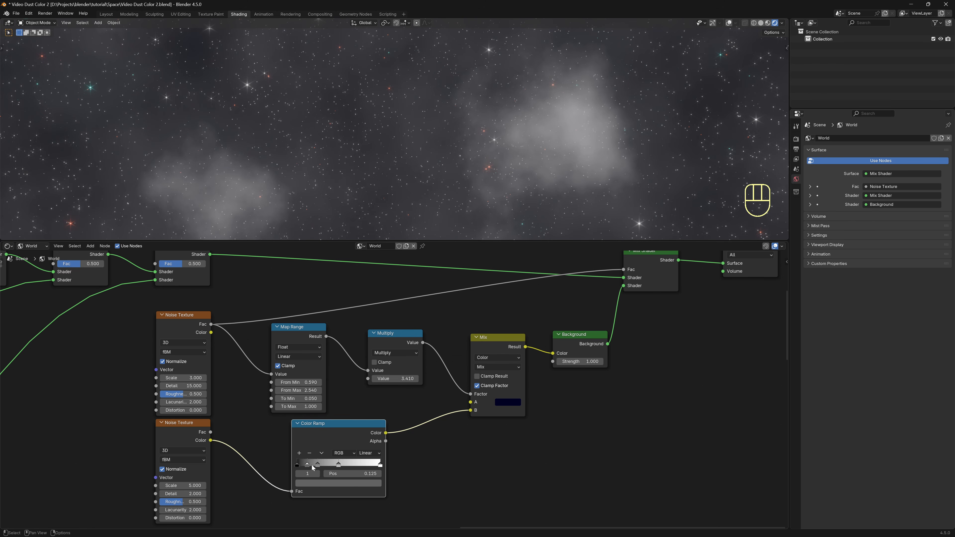
Colour the first ramp stop green and the second stop dark red.
{"action": "left_click", "coordinate": [298, 465]}
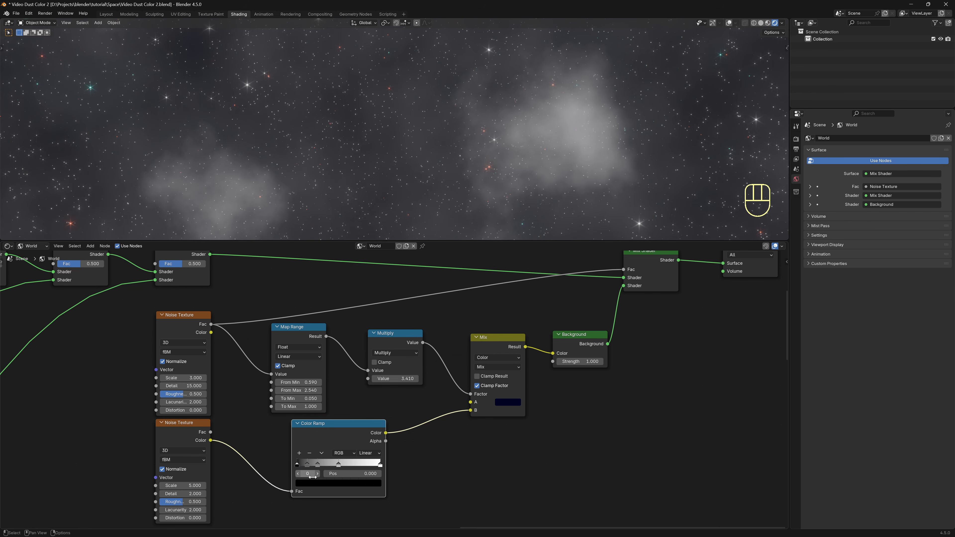
{"action": "left_click", "coordinate": [316, 480]}
{"action": "left_click_drag", "start_coordinate": [366, 403], "coordinate": [367, 385]}
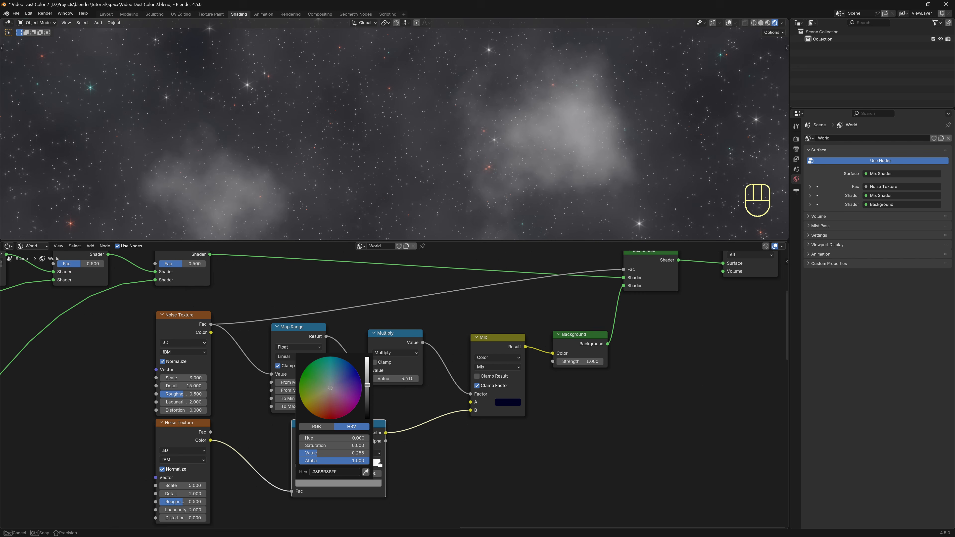
{"action": "left_click", "coordinate": [322, 381]}
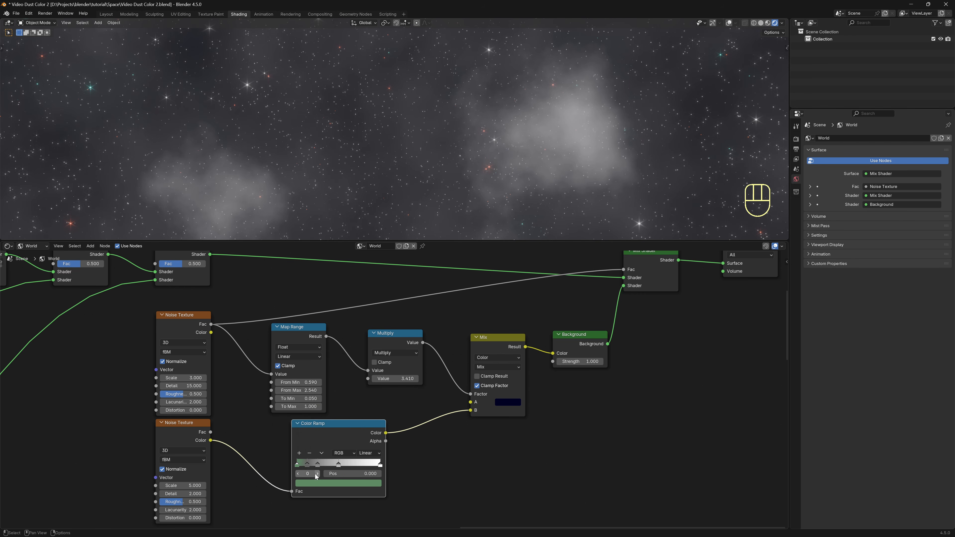
{"action": "left_click", "coordinate": [310, 466]}
{"action": "left_click", "coordinate": [321, 486]}
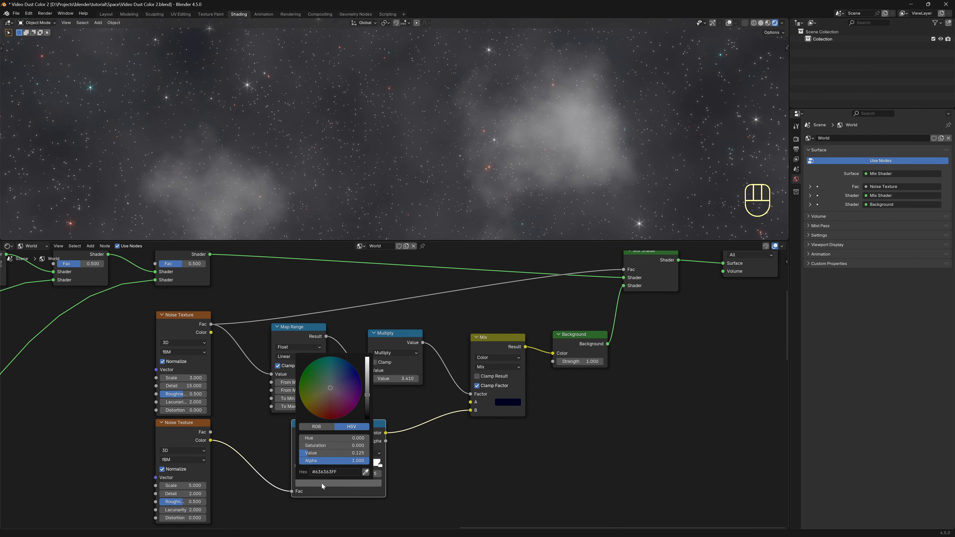
{"action": "left_click", "coordinate": [330, 419]}
{"action": "mouse_move", "coordinate": [330, 419]}
{"action": "left_mouse_down"}
{"action": "mouse_move", "coordinate": [368, 373]}
{"action": "mouse_move", "coordinate": [367, 357]}
{"action": "left_mouse_up"}
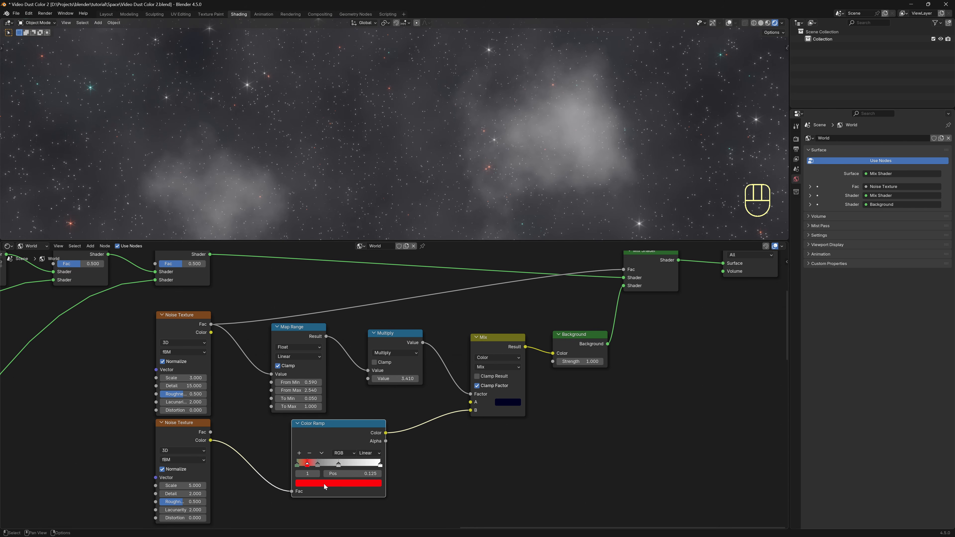
Make the third ramp stop a bright saturated blue and the fourth stop teal.
{"action": "left_click", "coordinate": [318, 466]}
{"action": "left_click", "coordinate": [323, 483]}
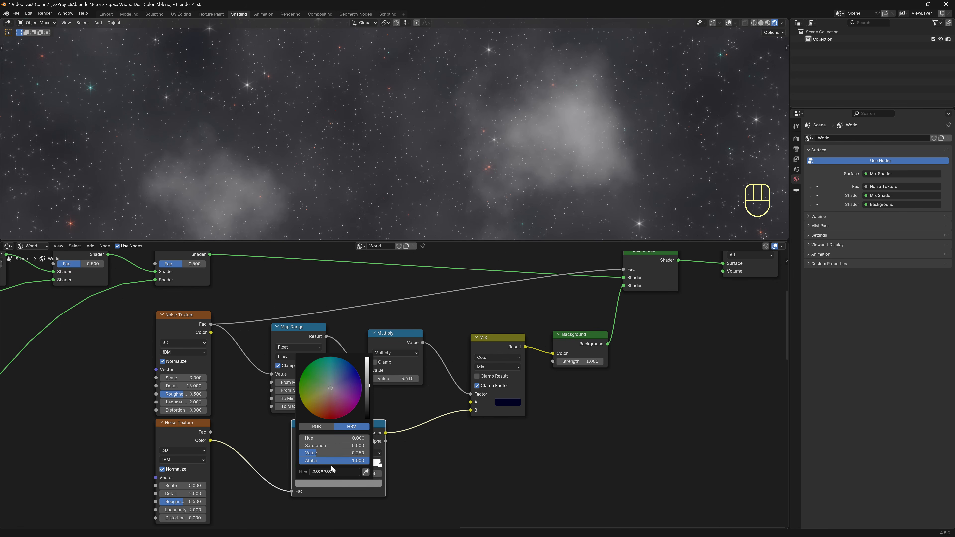
{"action": "mouse_move", "coordinate": [331, 395]}
{"action": "left_mouse_down"}
{"action": "mouse_move", "coordinate": [360, 385]}
{"action": "mouse_move", "coordinate": [358, 374]}
{"action": "mouse_move", "coordinate": [367, 385]}
{"action": "mouse_move", "coordinate": [368, 357]}
{"action": "left_mouse_up"}
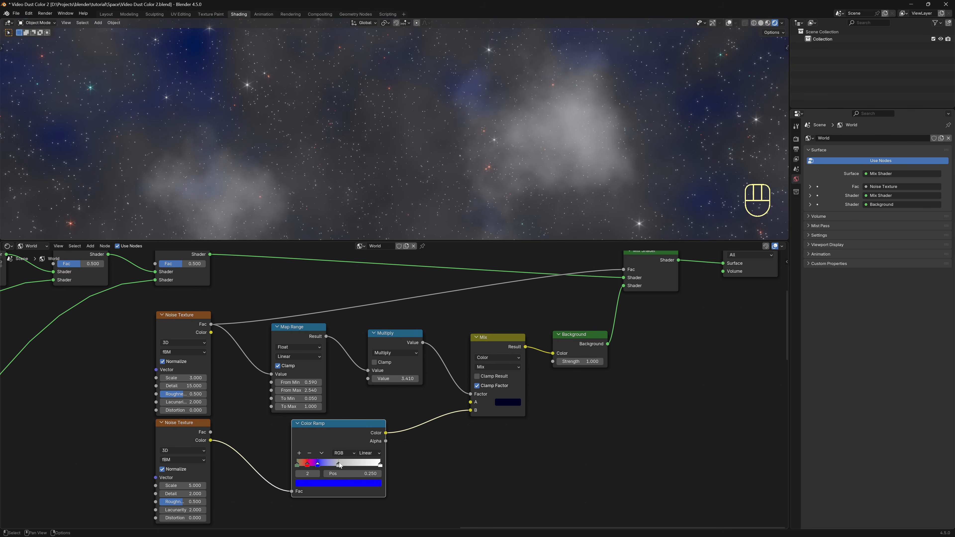
{"action": "left_click", "coordinate": [339, 466]}
{"action": "left_click", "coordinate": [339, 481]}
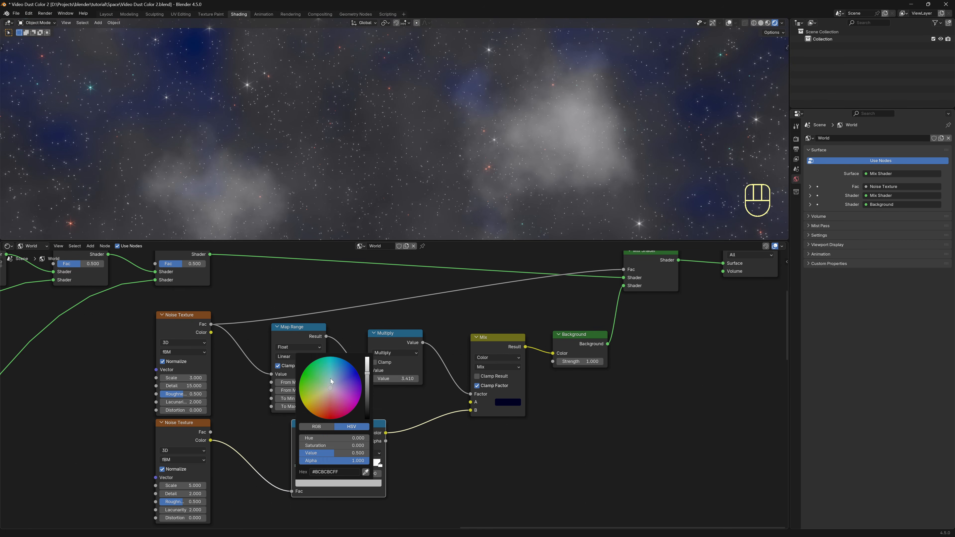
{"action": "mouse_move", "coordinate": [331, 381]}
{"action": "left_mouse_down"}
{"action": "mouse_move", "coordinate": [324, 358]}
{"action": "mouse_move", "coordinate": [366, 356]}
{"action": "mouse_move", "coordinate": [322, 360]}
{"action": "left_mouse_up"}
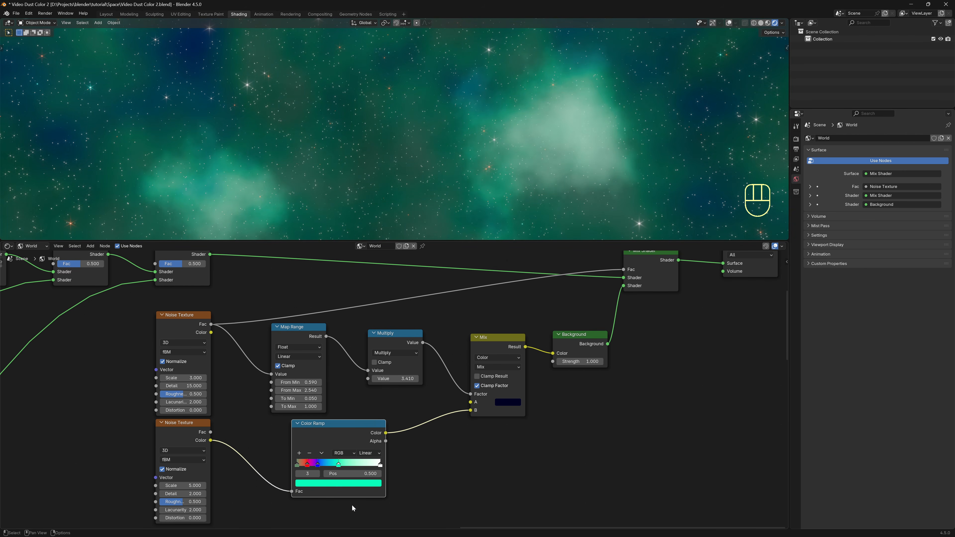
Make the end stop deep magenta and move it inward to 0.937.
{"action": "left_click", "coordinate": [380, 466]}
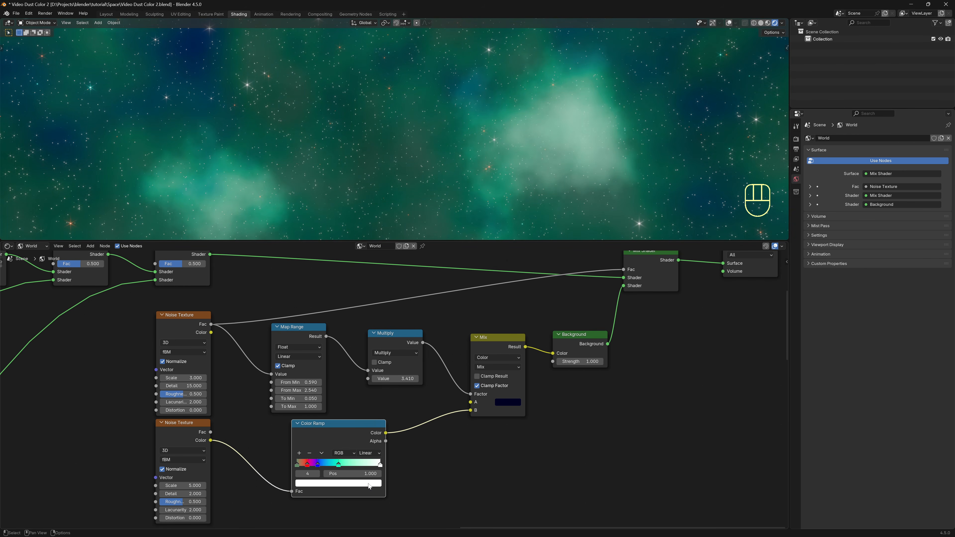
{"action": "left_click", "coordinate": [370, 487]}
{"action": "left_click", "coordinate": [340, 401]}
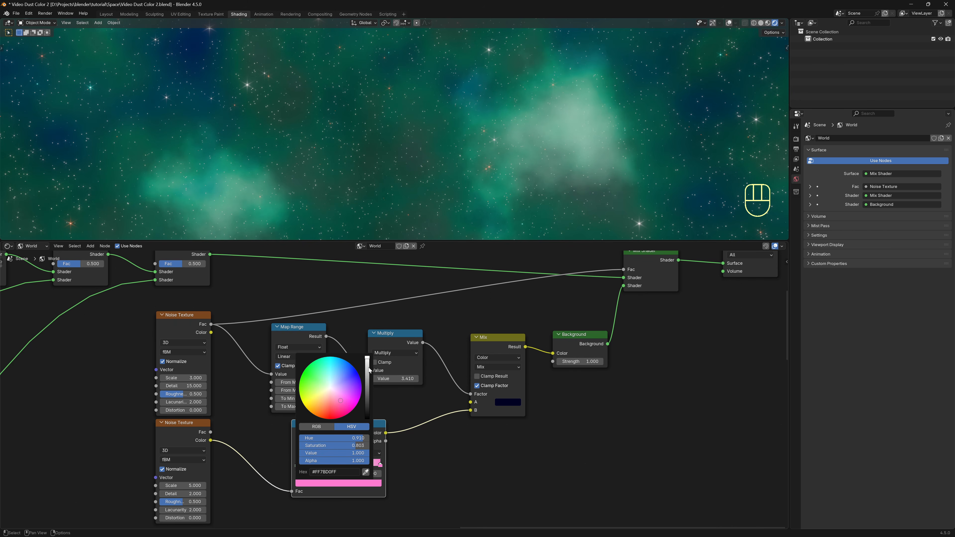
{"action": "left_click_drag", "start_coordinate": [367, 371], "coordinate": [367, 382]}
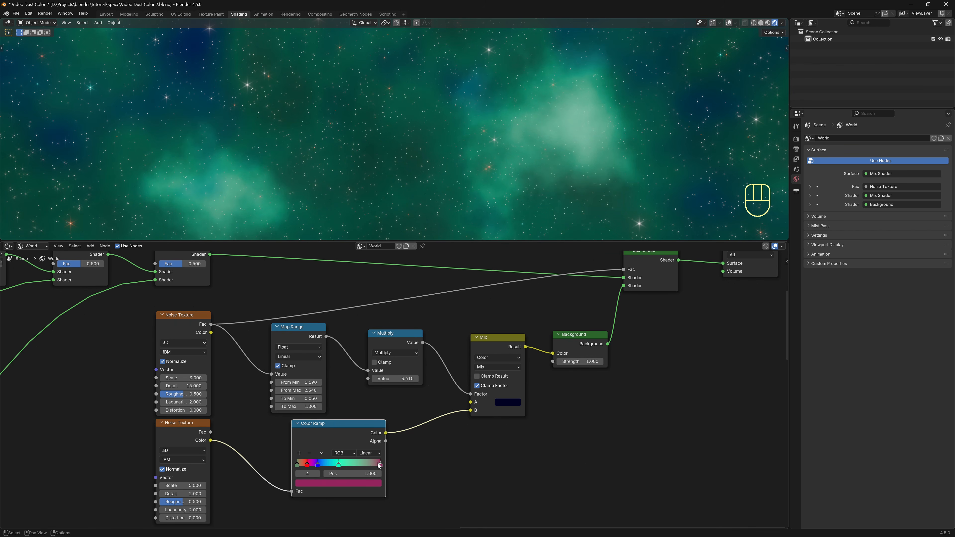
{"action": "left_click_drag", "start_coordinate": [379, 465], "coordinate": [320, 466]}
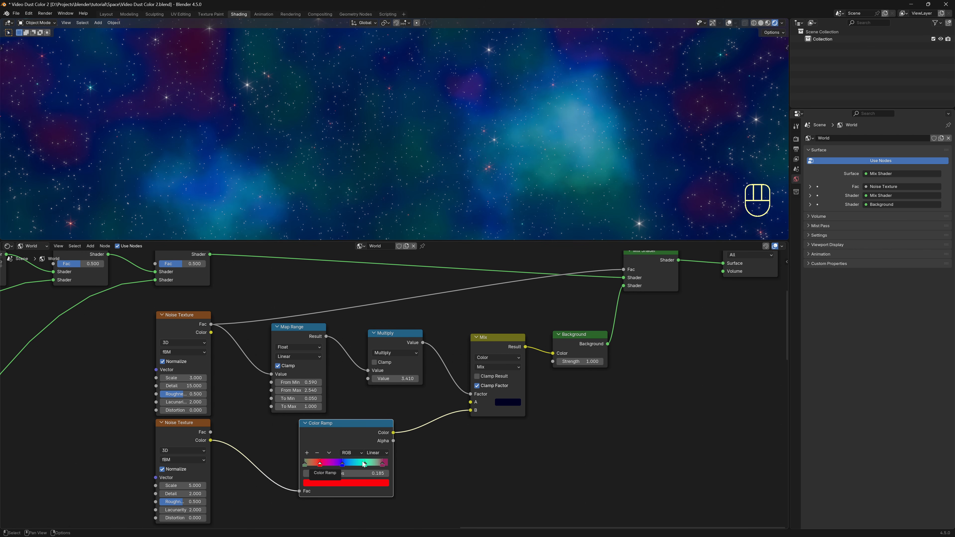
Switch the Color Ramp interpolation to B-Spline and orbit to inspect the nebula.
{"action": "left_click", "coordinate": [380, 453]}
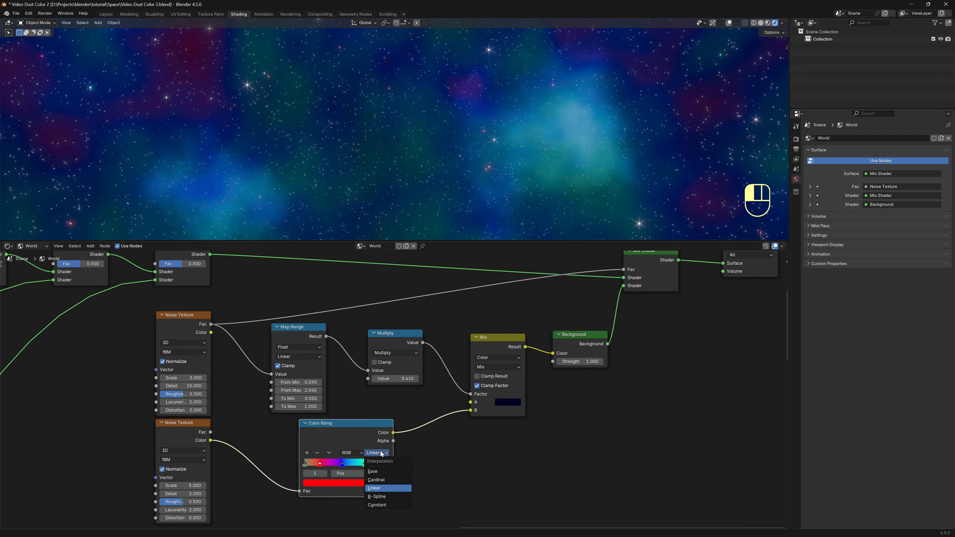
{"action": "left_click", "coordinate": [376, 497]}
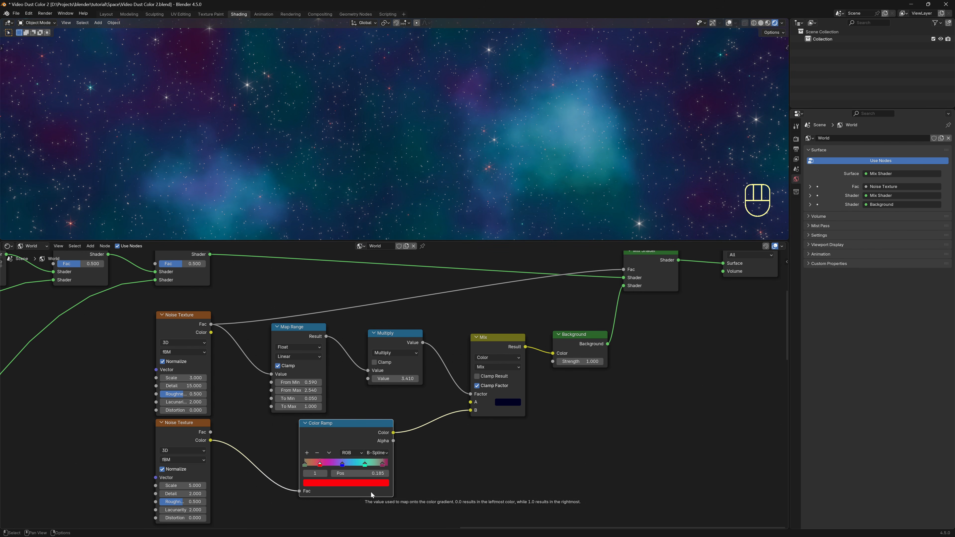
{"action": "left_click_drag", "start_coordinate": [510, 241], "coordinate": [534, 372]}
{"action": "middle_click_drag", "start_coordinate": [642, 243], "coordinate": [737, 225]}
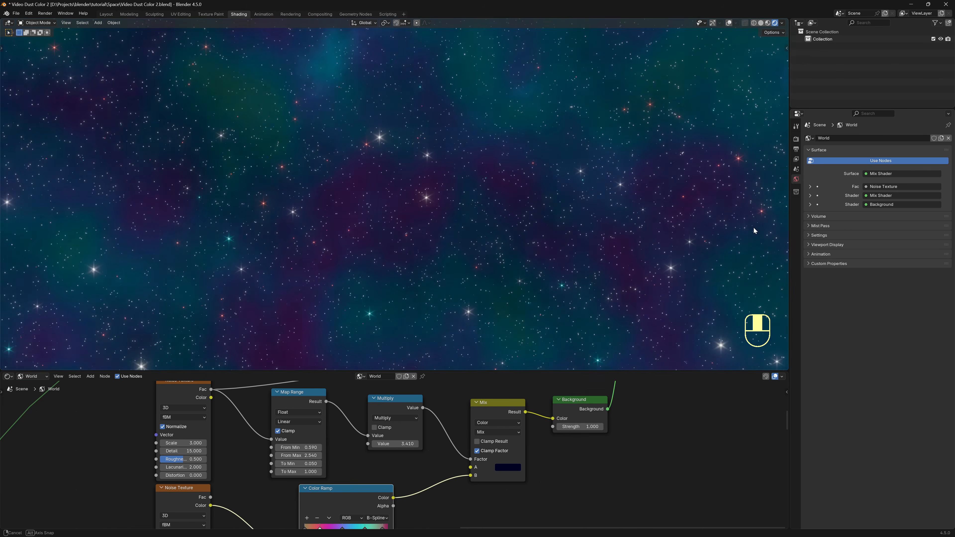
{"action": "middle_click_drag", "start_coordinate": [753, 227], "coordinate": [764, 260]}
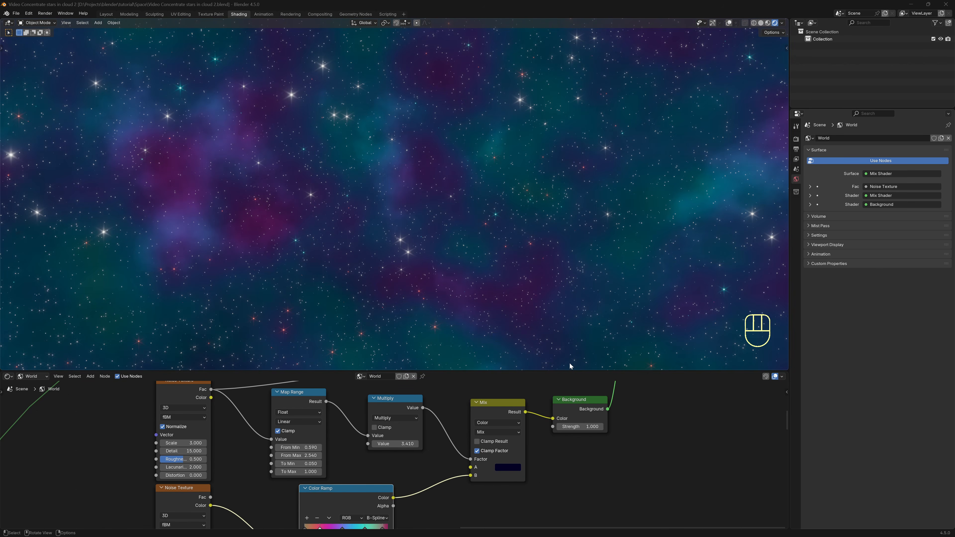
Enlarge the node editor to show the whole graph and select the World Output node.
{"action": "left_click_drag", "start_coordinate": [565, 371], "coordinate": [576, 213]}
{"action": "middle_click_drag", "start_coordinate": [686, 416], "coordinate": [606, 419]}
{"action": "scroll", "coordinate": [605, 428], "scroll_direction": "down", "scroll_amount": 1}
{"action": "left_click_drag", "start_coordinate": [670, 392], "coordinate": [628, 249]}
Move World Output further right and drop the seven lower shader nodes lower.
{"action": "key", "text": "g"}
{"action": "left_click", "coordinate": [740, 269]}
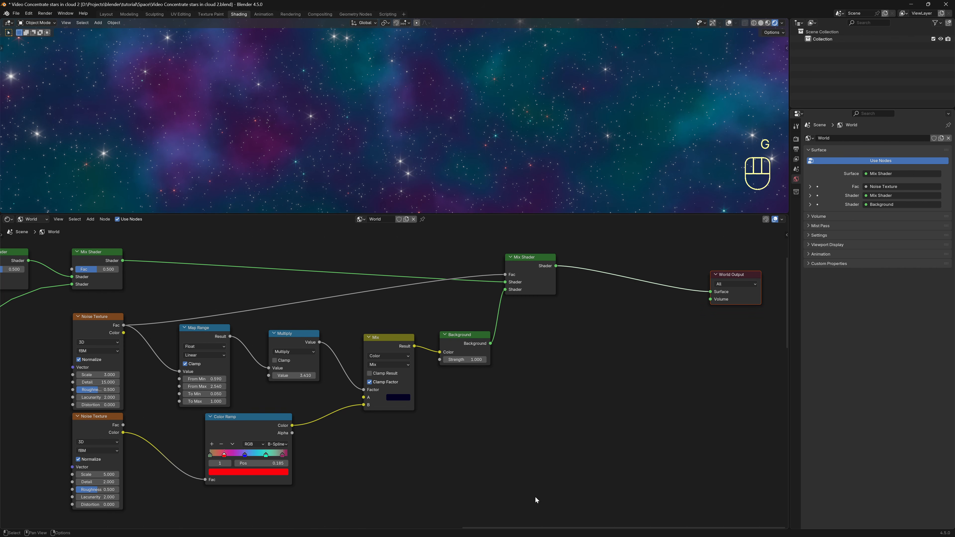
{"action": "left_click_drag", "start_coordinate": [535, 500], "coordinate": [71, 333]}
{"action": "key", "text": "g"}
{"action": "left_click", "coordinate": [568, 454]}
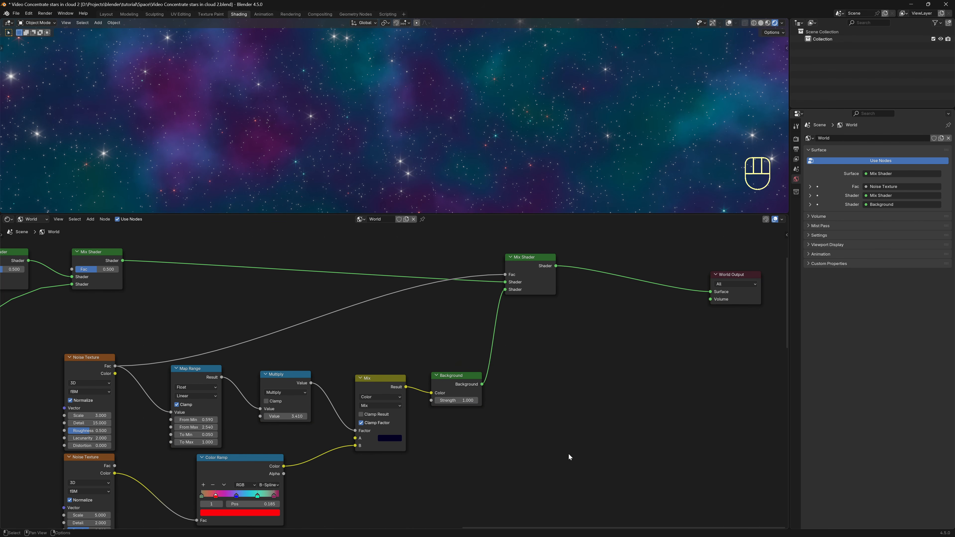
Duplicate the final Mix Shader before World Output and feed its Fac from Noise Texture Fac.
{"action": "left_click", "coordinate": [539, 287]}
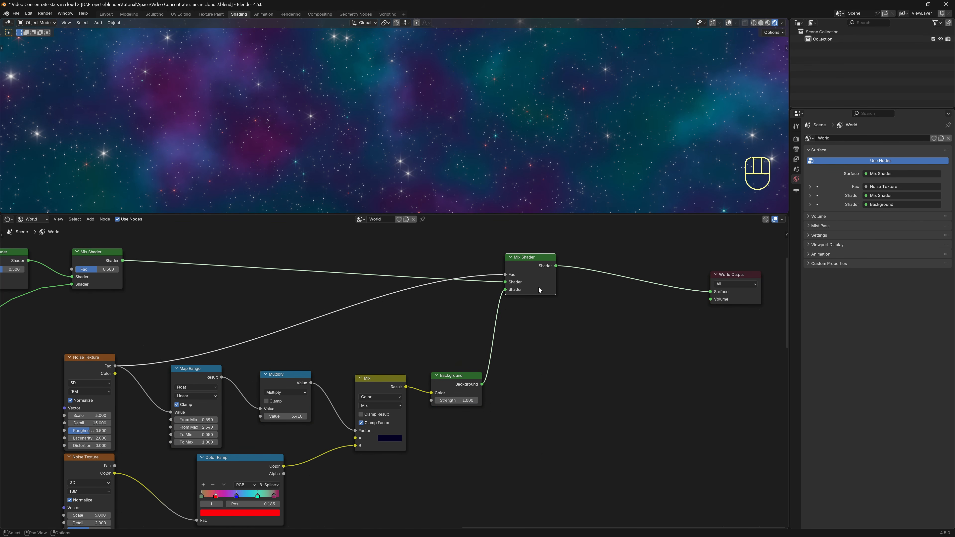
{"action": "key", "text": "shift+d"}
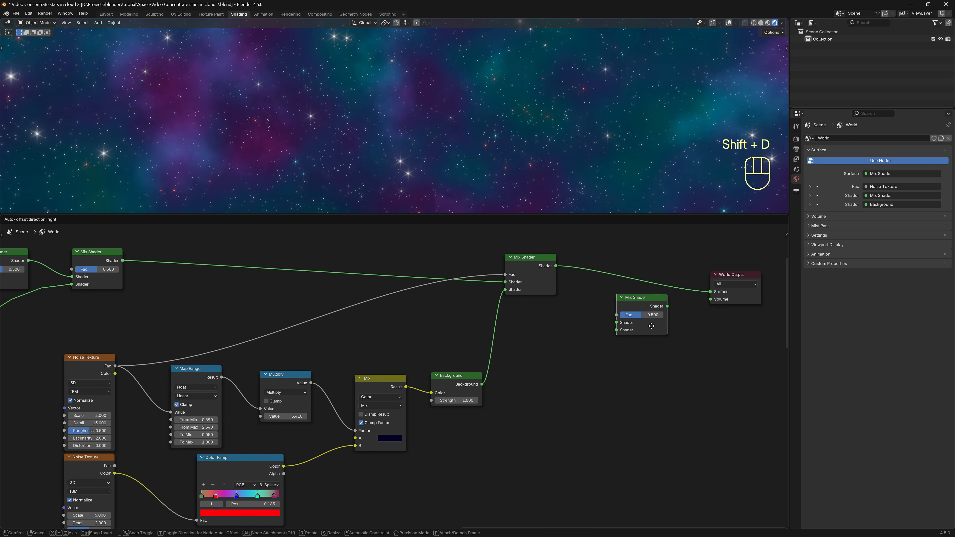
{"action": "left_click", "coordinate": [661, 300]}
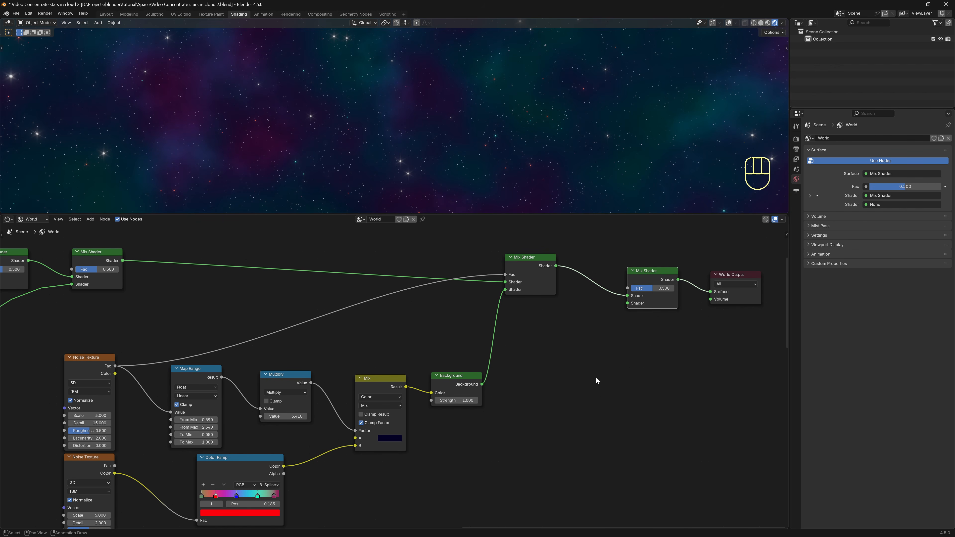
{"action": "left_click_drag", "start_coordinate": [115, 366], "coordinate": [631, 290]}
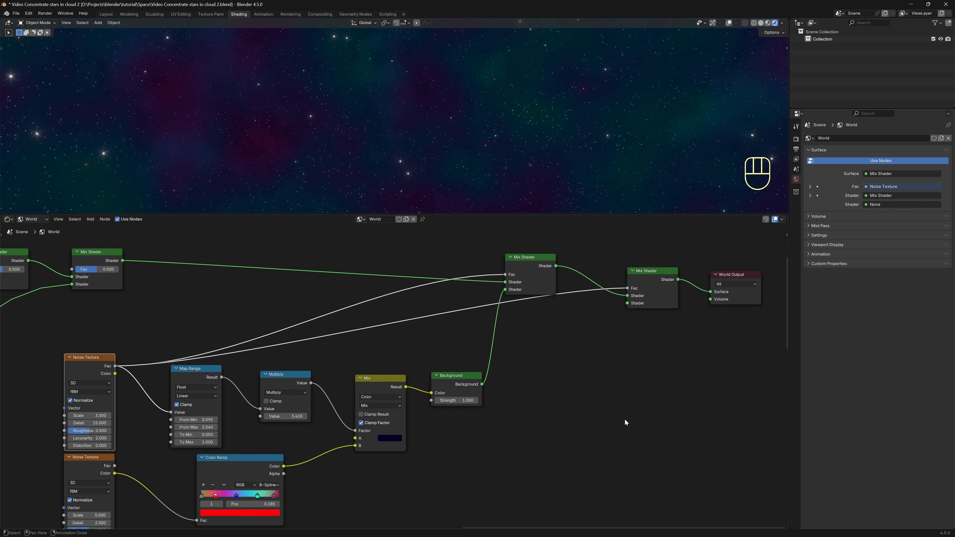
Insert an Invert Color node on the new Fac link and shift the output nodes right.
{"action": "key", "text": "shift+a"}
{"action": "left_click", "coordinate": [623, 371]}
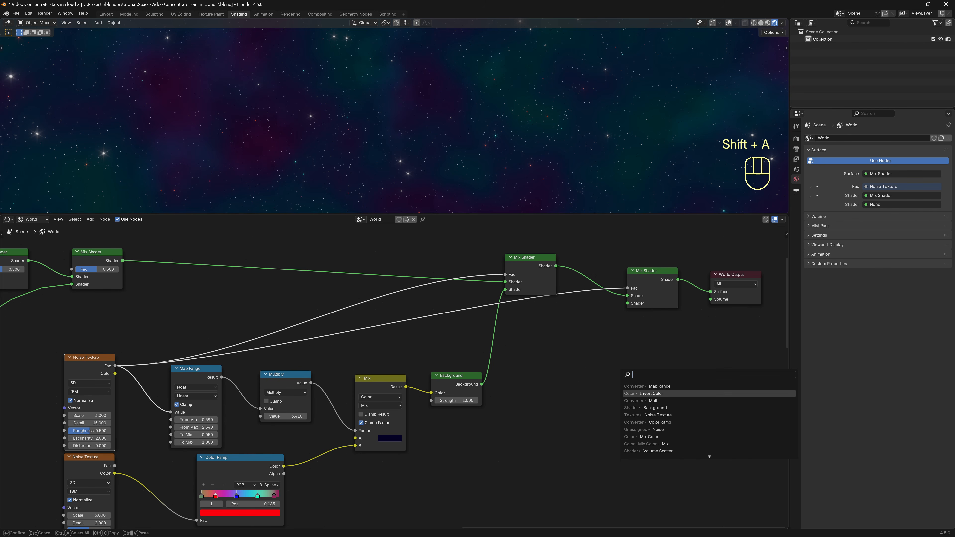
{"action": "left_click", "coordinate": [651, 394]}
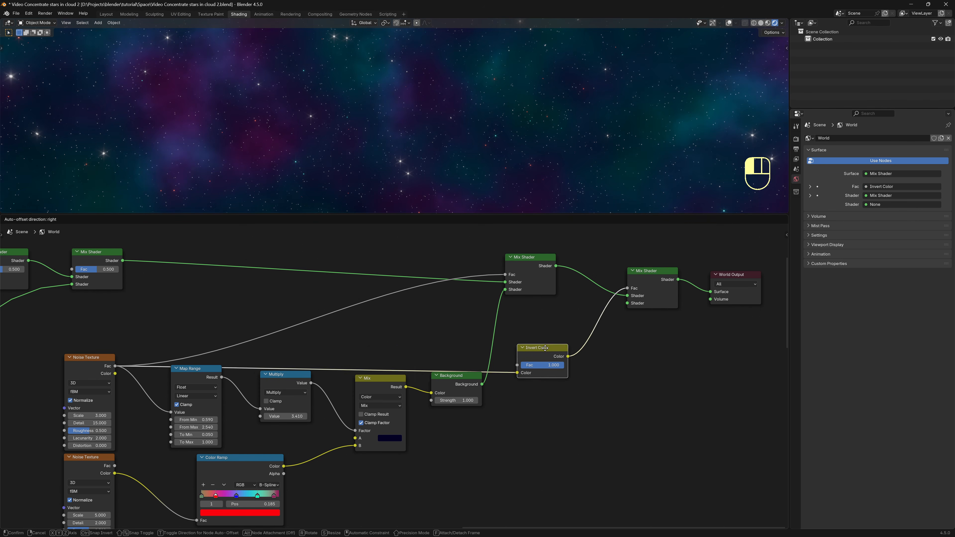
{"action": "left_click_drag", "start_coordinate": [546, 349], "coordinate": [551, 329]}
{"action": "middle_click_drag", "start_coordinate": [686, 438], "coordinate": [518, 443]}
{"action": "left_click_drag", "start_coordinate": [663, 373], "coordinate": [501, 283]}
{"action": "key", "text": "g"}
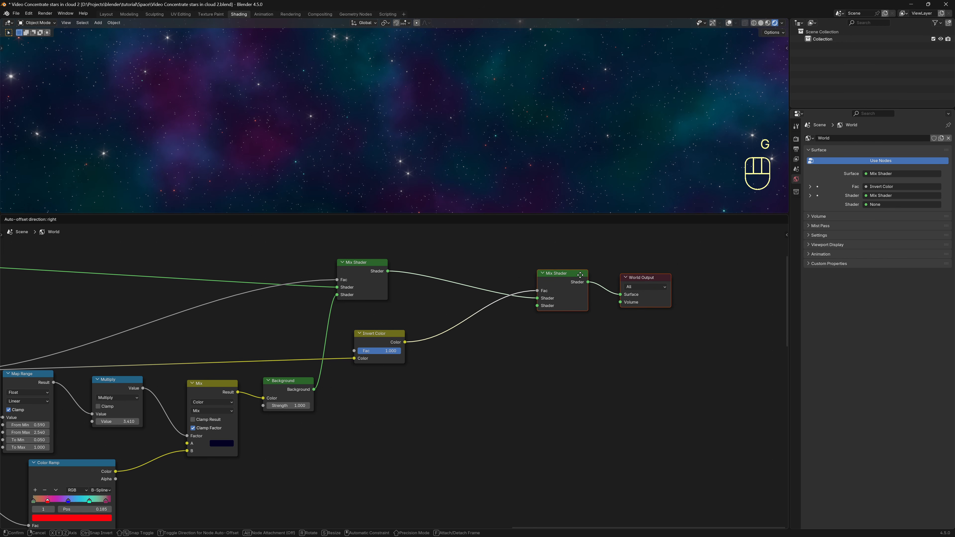
{"action": "left_click", "coordinate": [583, 273]}
{"action": "left_click", "coordinate": [576, 397]}
Insert a Map Range after Invert Color and start a link search from the lower Shader input.
{"action": "key", "text": "shift+a"}
{"action": "left_click", "coordinate": [576, 398]}
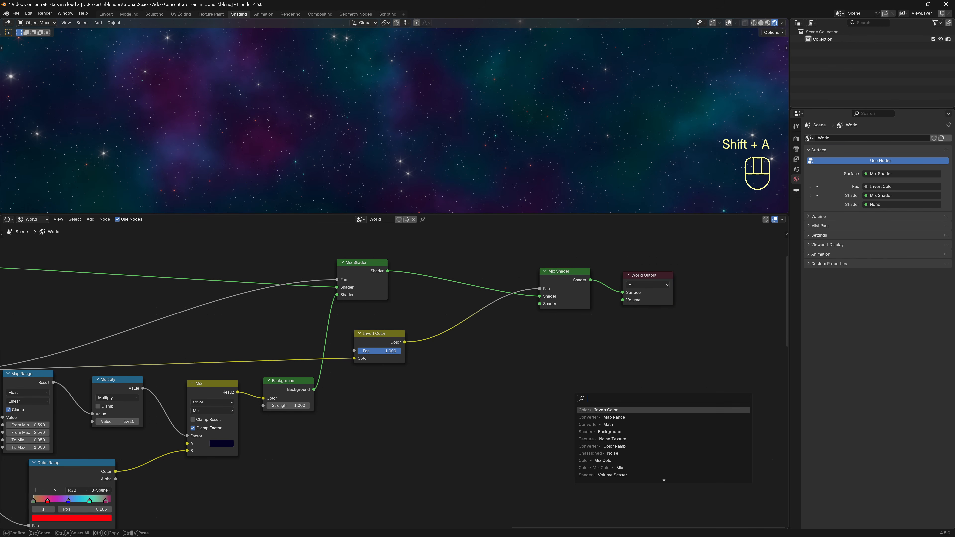
{"action": "key", "text": "Down"}
{"action": "key", "text": "Return"}
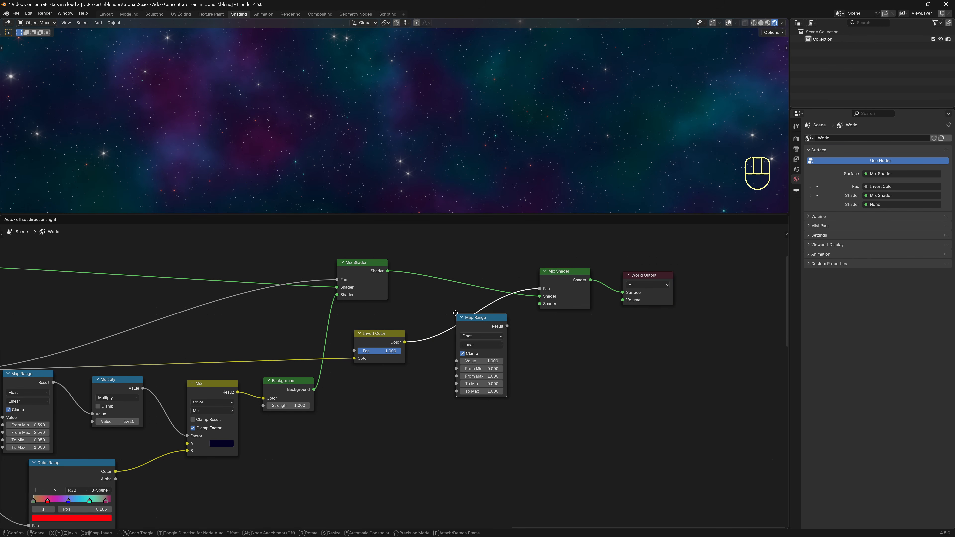
{"action": "left_click", "coordinate": [454, 313]}
{"action": "left_click_drag", "start_coordinate": [580, 395], "coordinate": [699, 271]}
{"action": "key", "text": "g"}
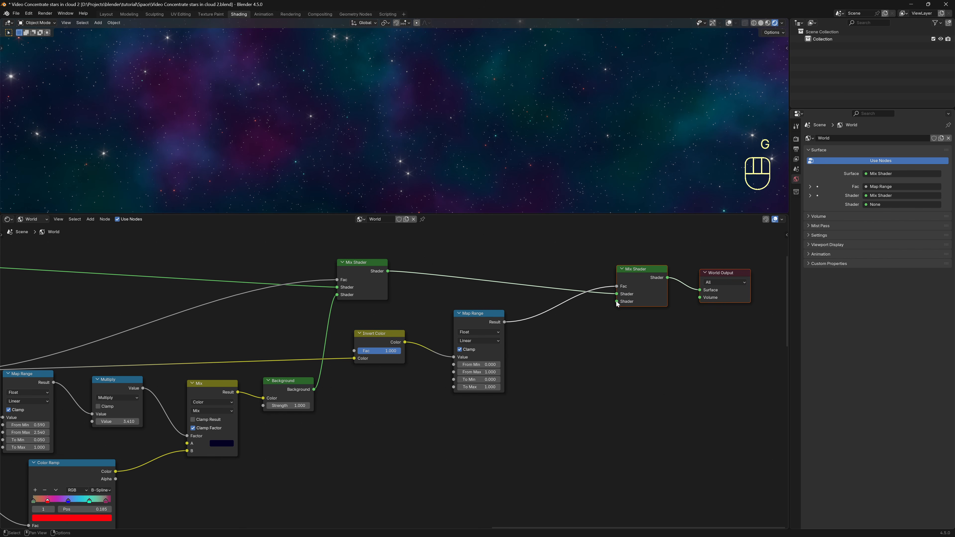
{"action": "left_click_drag", "start_coordinate": [617, 302], "coordinate": [593, 365]}
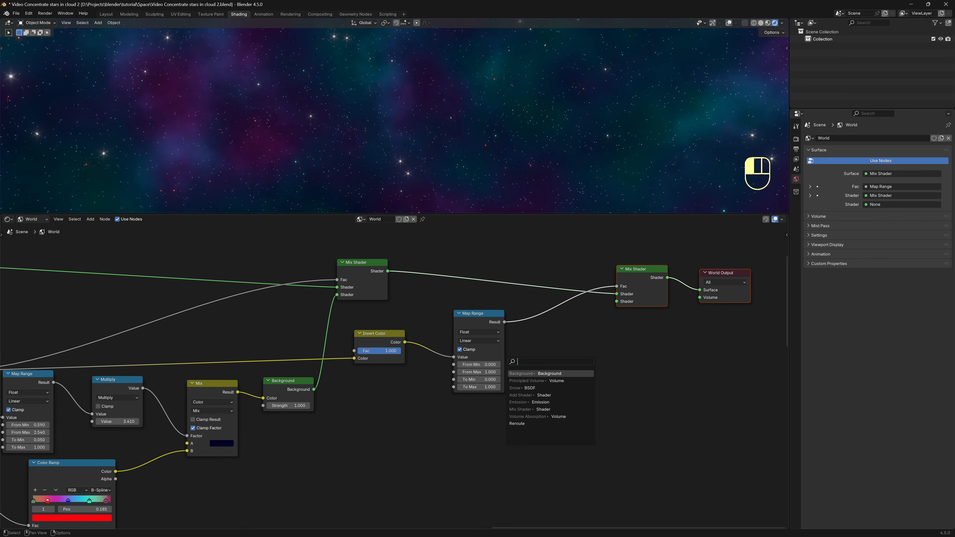
Add a very dark blue Background node into the final Mix Shader's lower input.
{"action": "key", "text": "Return"}
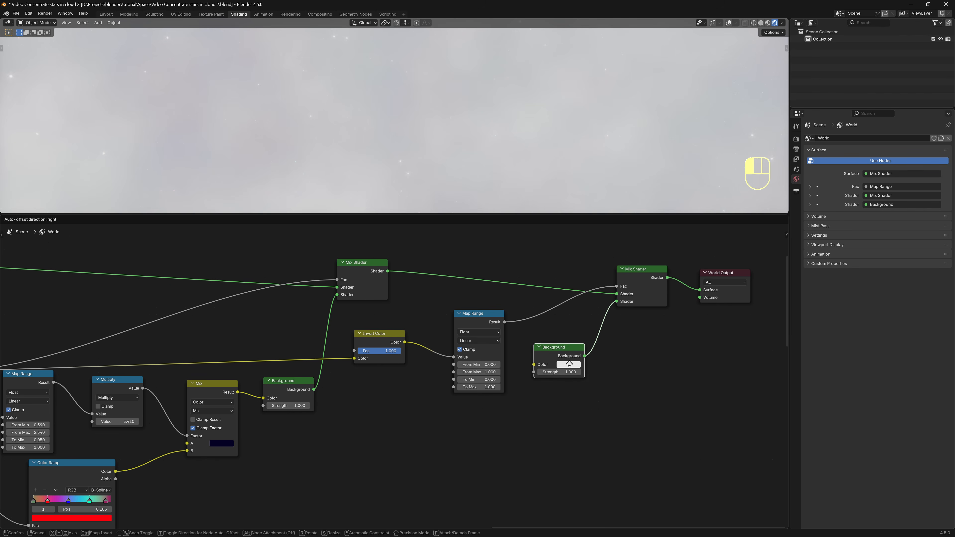
{"action": "left_click", "coordinate": [582, 392]}
{"action": "left_click", "coordinate": [576, 365]}
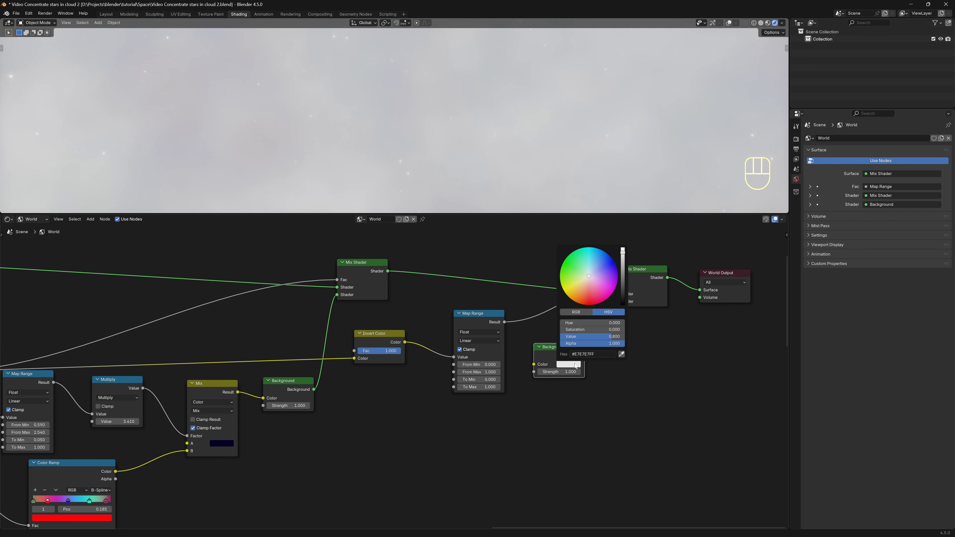
{"action": "mouse_move", "coordinate": [589, 279]}
{"action": "left_mouse_down"}
{"action": "mouse_move", "coordinate": [614, 264]}
{"action": "mouse_move", "coordinate": [623, 295]}
{"action": "left_mouse_up"}
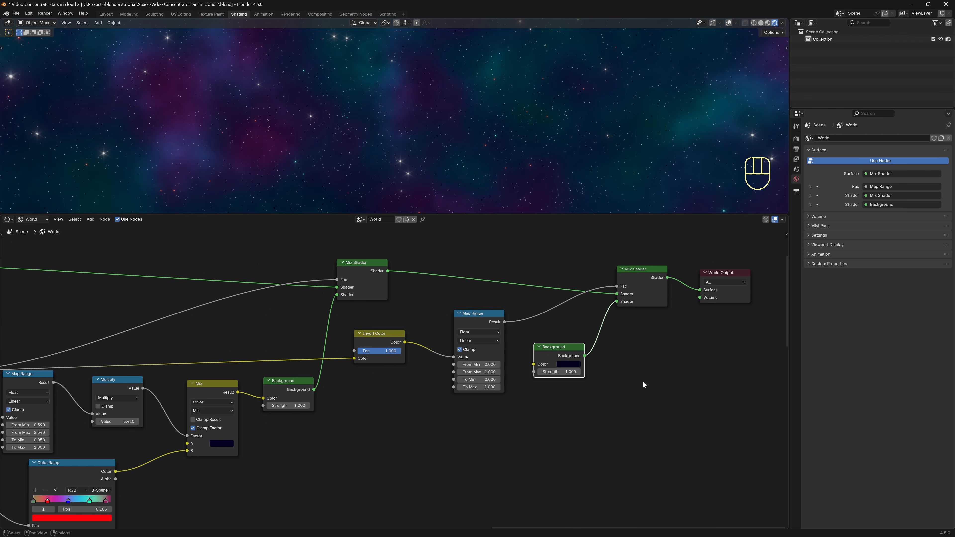
Tune the final Map Range to From Min 0.19, From Max 0.64, To Max 0.9, checking the sky.
{"action": "scroll", "coordinate": [567, 407], "scroll_direction": "up", "scroll_amount": 3}
{"action": "scroll", "coordinate": [393, 377], "scroll_direction": "up", "scroll_amount": 3}
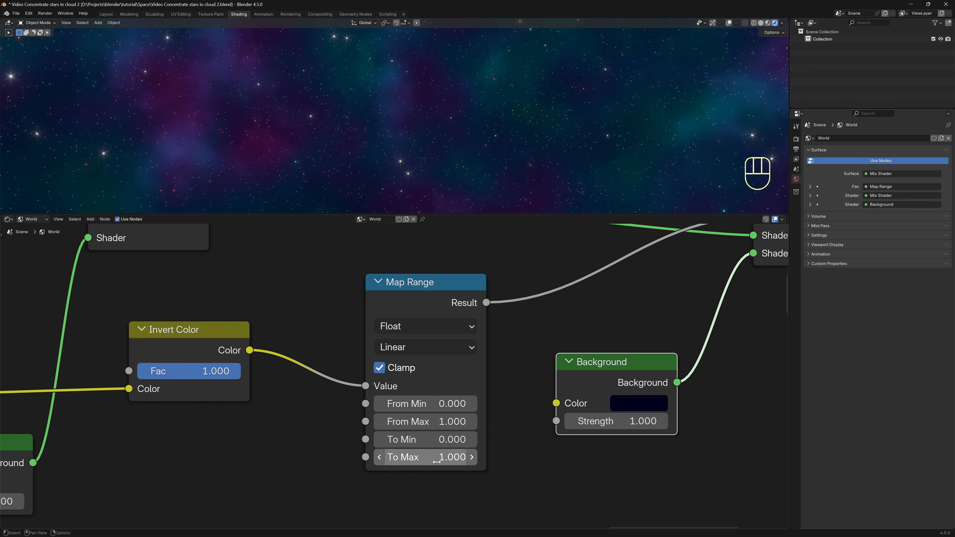
{"action": "left_click_drag", "start_coordinate": [421, 457], "coordinate": [466, 457], "text": "shift"}
{"action": "left_click_drag", "start_coordinate": [489, 214], "coordinate": [464, 322]}
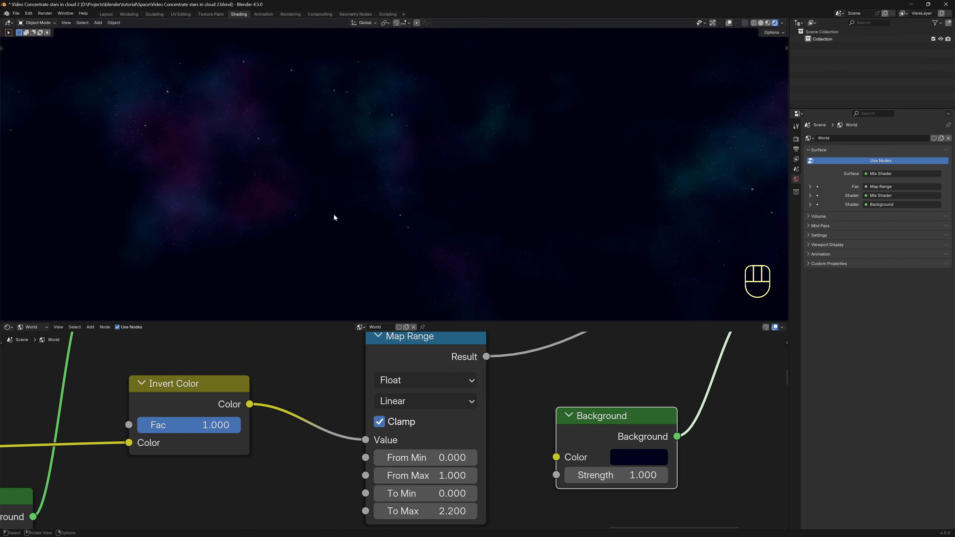
{"action": "mouse_move", "coordinate": [421, 457]}
{"action": "left_mouse_down", "text": "shift"}
{"action": "mouse_move", "coordinate": [431, 458]}
{"action": "mouse_move", "coordinate": [414, 475]}
{"action": "mouse_move", "coordinate": [439, 475]}
{"action": "mouse_move", "coordinate": [424, 475]}
{"action": "left_mouse_up", "text": "shift"}
{"action": "left_click_drag", "start_coordinate": [447, 512], "coordinate": [433, 512], "text": "shift"}
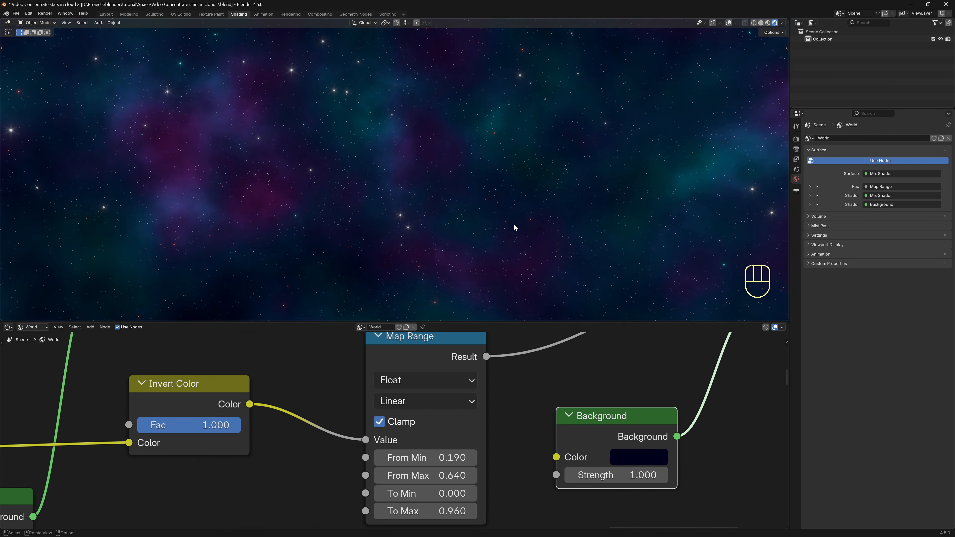
{"action": "middle_click_drag", "start_coordinate": [514, 224], "coordinate": [358, 197]}
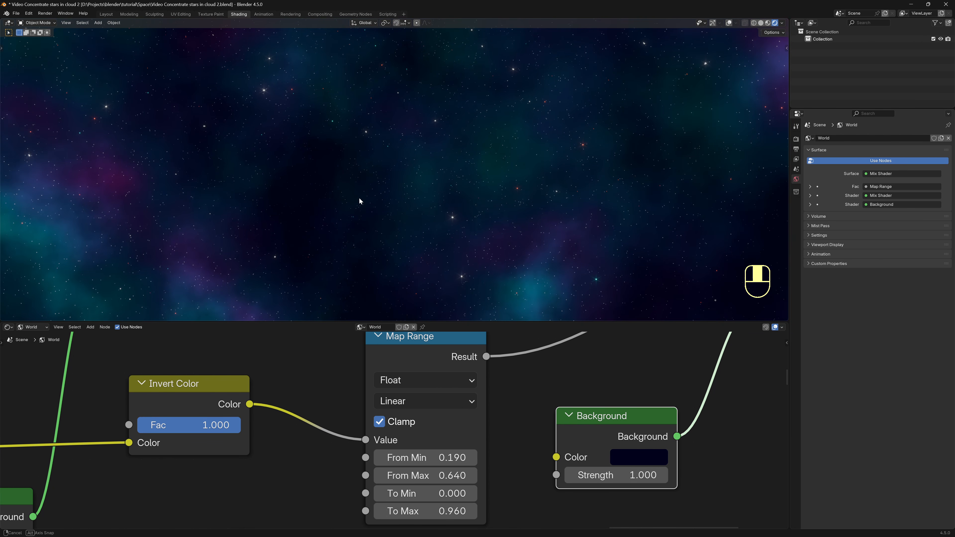
{"action": "left_click_drag", "start_coordinate": [438, 511], "coordinate": [437, 511], "text": "shift"}
{"action": "middle_click_drag", "start_coordinate": [453, 310], "coordinate": [397, 226]}
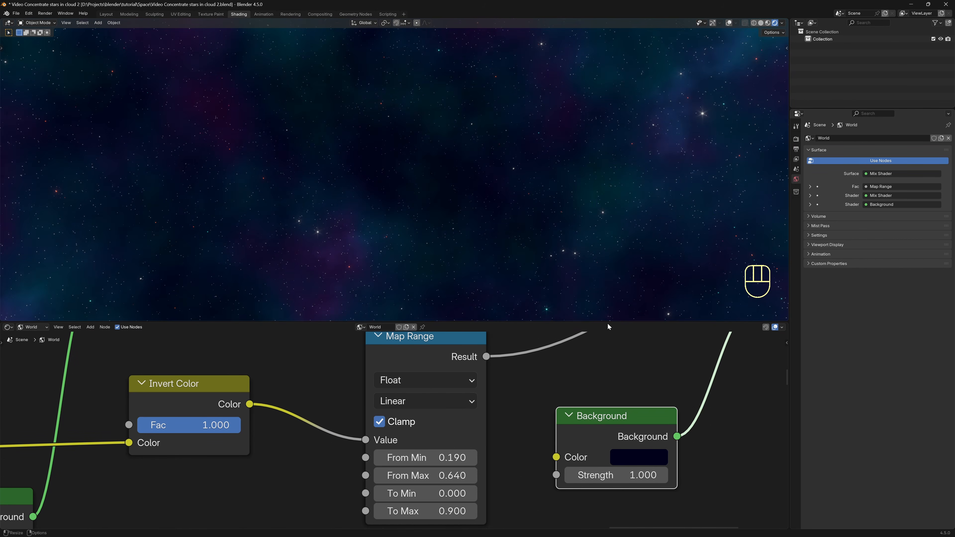
Wrap the dust-cloud nodes in a new frame labelled 'Dust'.
{"action": "left_click_drag", "start_coordinate": [609, 324], "coordinate": [611, 248]}
{"action": "scroll", "coordinate": [507, 373], "scroll_direction": "down", "scroll_amount": 8}
{"action": "scroll", "coordinate": [506, 372], "scroll_direction": "down", "scroll_amount": 8}
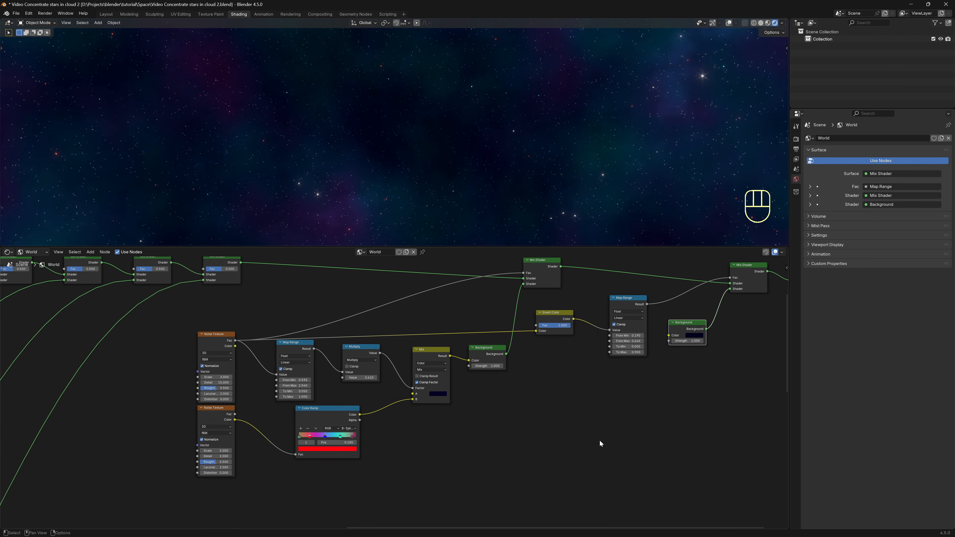
{"action": "left_click_drag", "start_coordinate": [602, 489], "coordinate": [195, 320]}
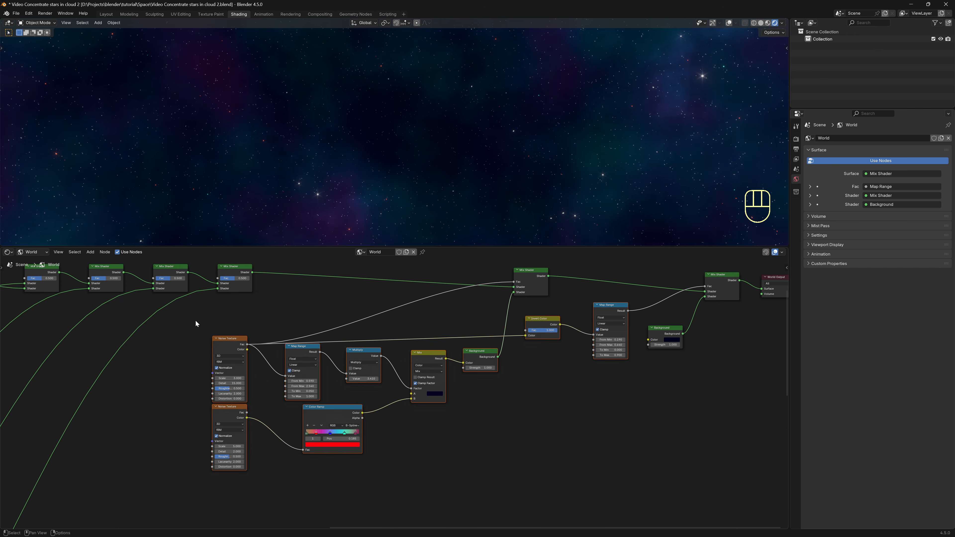
{"action": "key", "text": "ctrl+j"}
{"action": "key", "text": "F2"}
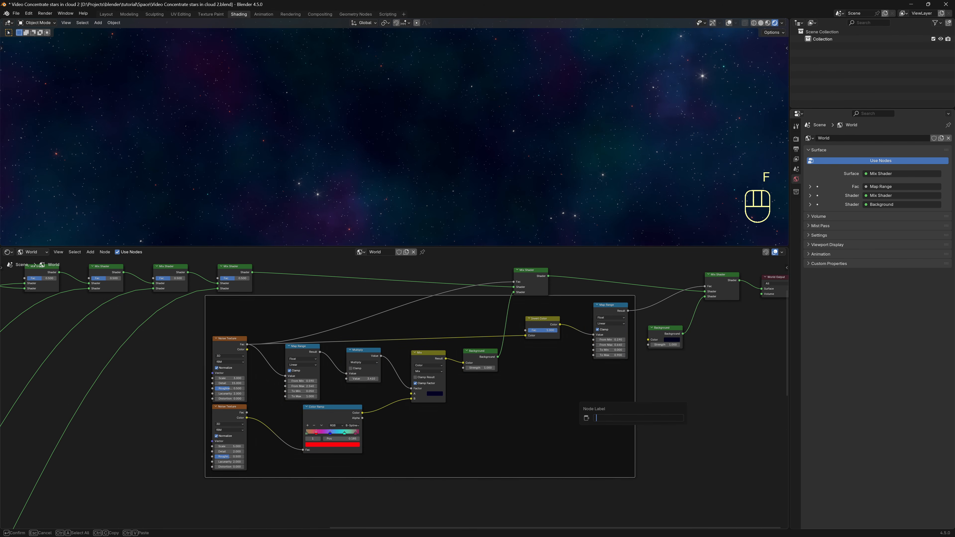
{"action": "type", "text": "Dust"}
{"action": "key", "text": "Return"}
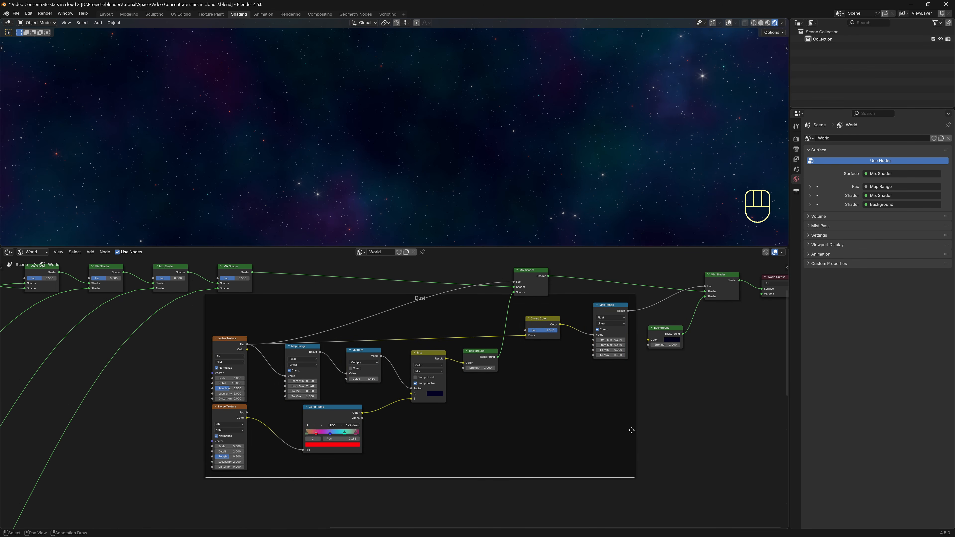
Move the Dust frame down and left, then recentre the node view.
{"action": "key", "text": "g"}
{"action": "left_click", "coordinate": [565, 510]}
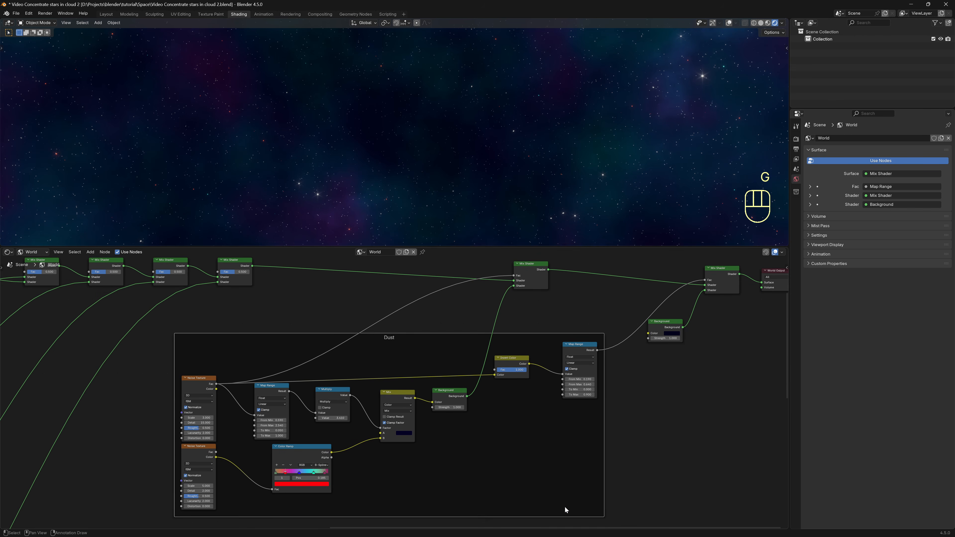
{"action": "scroll", "coordinate": [654, 473], "scroll_direction": "down", "scroll_amount": 6}
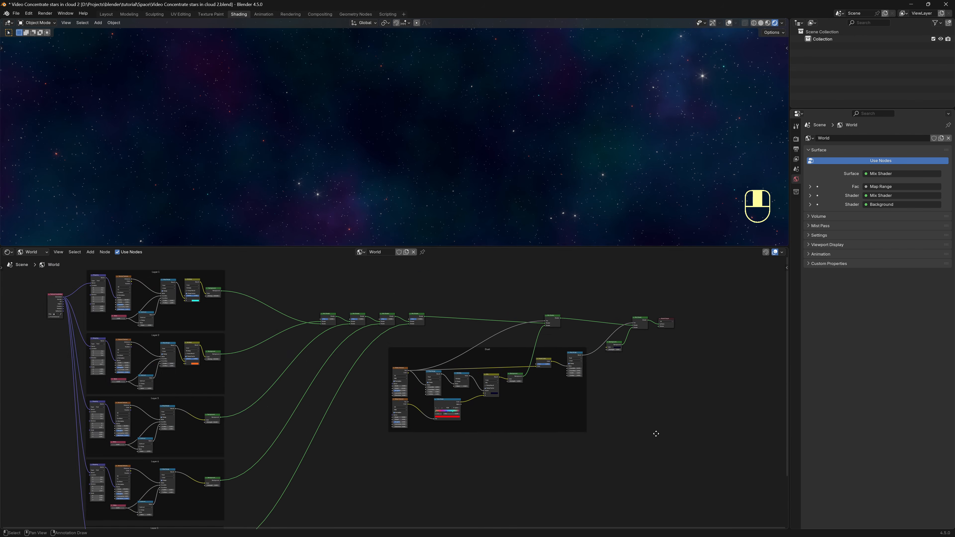
{"action": "middle_click_drag", "start_coordinate": [602, 429], "coordinate": [633, 425]}
{"action": "scroll", "coordinate": [641, 405], "scroll_direction": "up", "scroll_amount": 2}
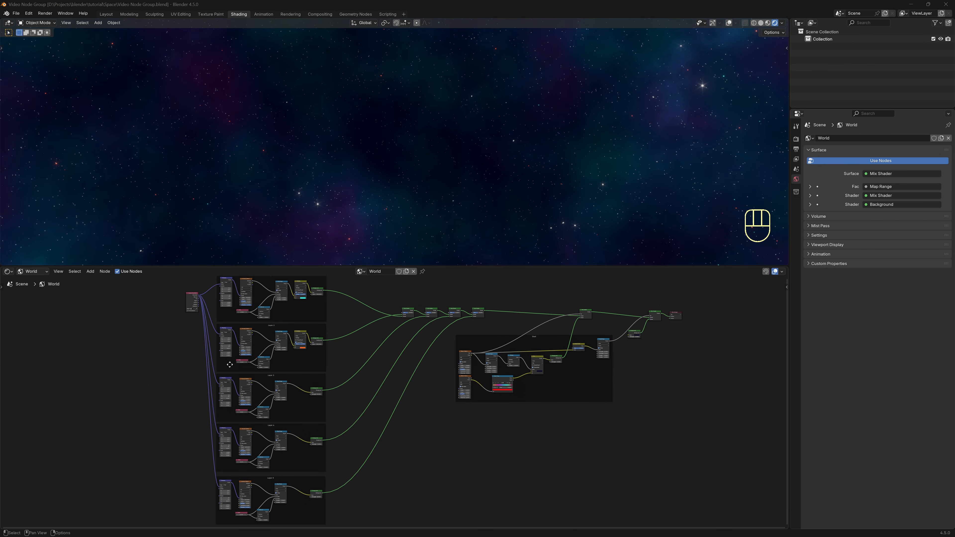
Select every world node and group them with Ctrl+G, bringing the group's contents into view.
{"action": "left_click_drag", "start_coordinate": [167, 278], "coordinate": [662, 525]}
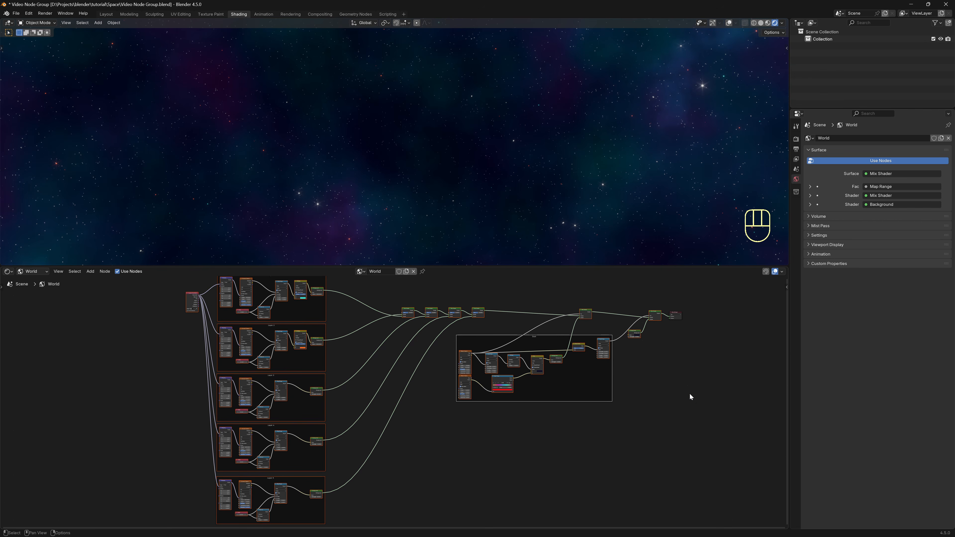
{"action": "key", "text": "ctrl+g"}
{"action": "middle_click_drag", "start_coordinate": [488, 435], "coordinate": [683, 447]}
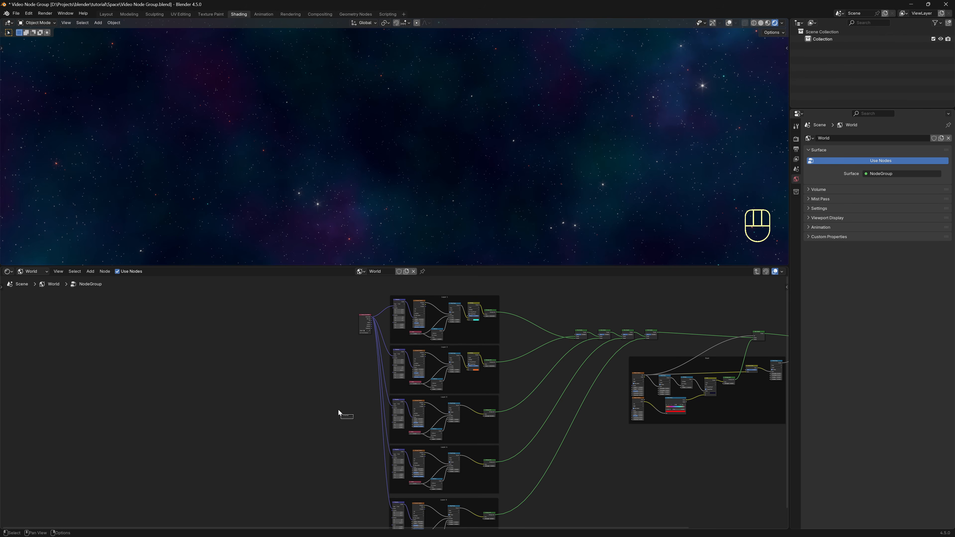
{"action": "scroll", "coordinate": [340, 414], "scroll_direction": "up", "scroll_amount": 3}
Reposition the Group Input node and move the Texture Coordinate node down-left.
{"action": "key", "text": "g"}
{"action": "left_click", "coordinate": [358, 287]}
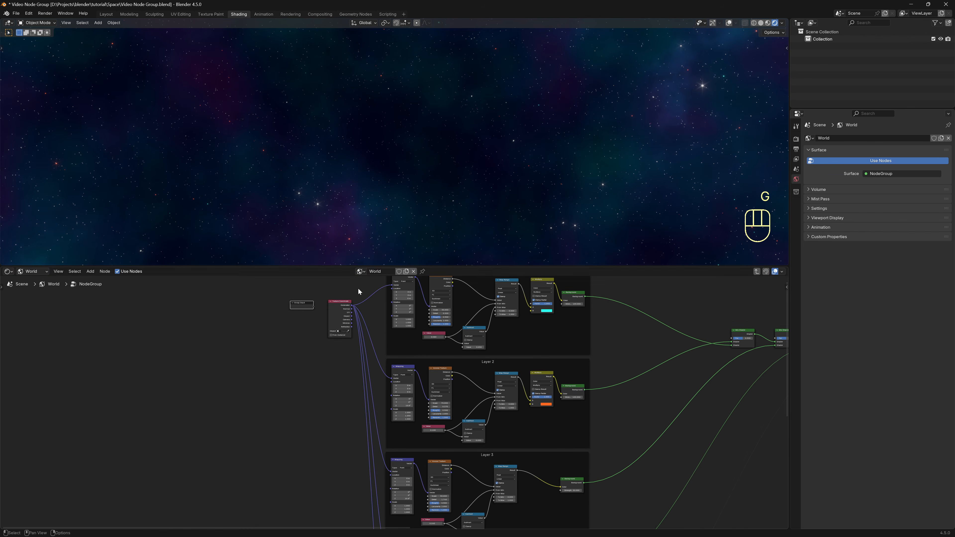
{"action": "left_click", "coordinate": [342, 326]}
{"action": "key", "text": "g"}
{"action": "left_click", "coordinate": [292, 493]}
Link Layer 1's Multiply B cyan colour to the Group Input's empty socket as a new input.
{"action": "middle_click_drag", "start_coordinate": [322, 369], "coordinate": [241, 484]}
{"action": "scroll", "coordinate": [328, 434], "scroll_direction": "up", "scroll_amount": 3}
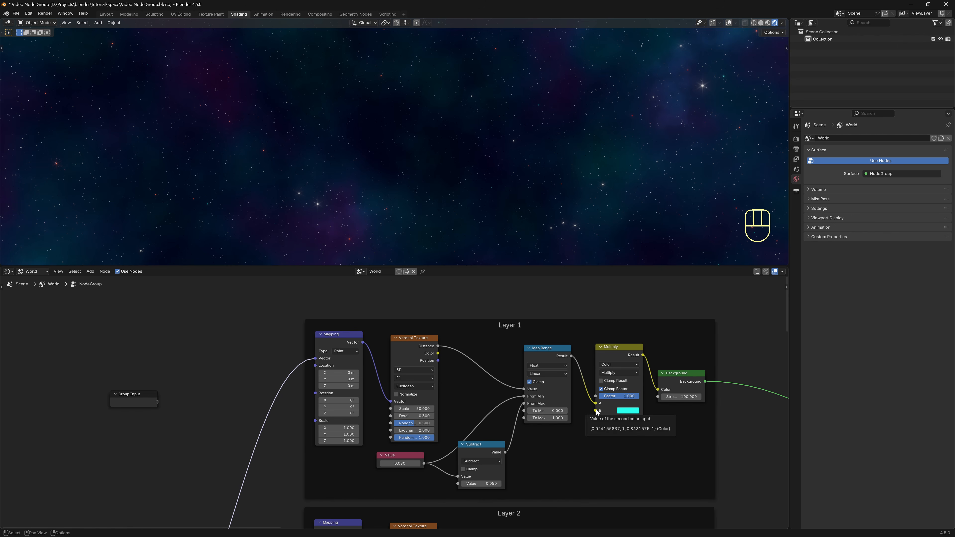
{"action": "left_click_drag", "start_coordinate": [596, 411], "coordinate": [157, 405]}
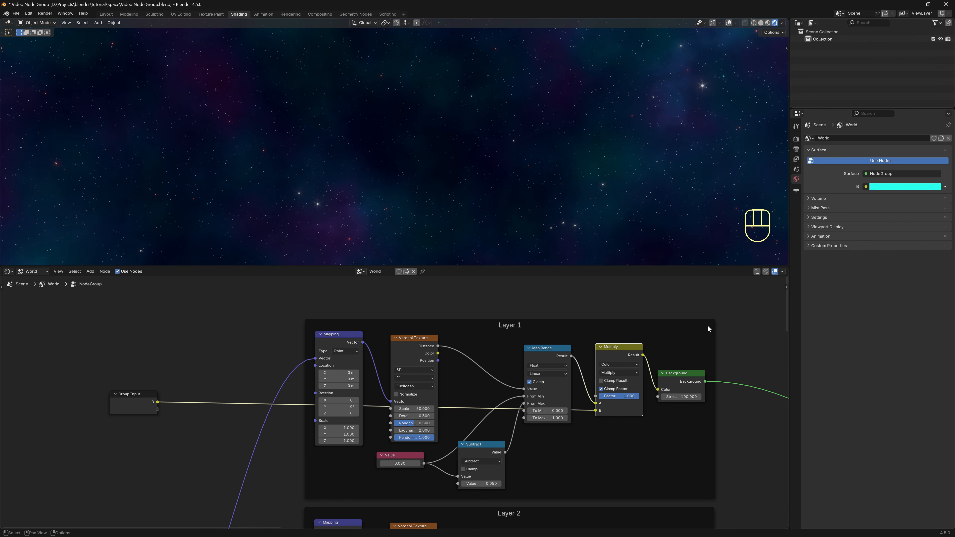
{"action": "middle_click_drag", "start_coordinate": [740, 321], "coordinate": [640, 317]}
{"action": "key", "text": "n"}
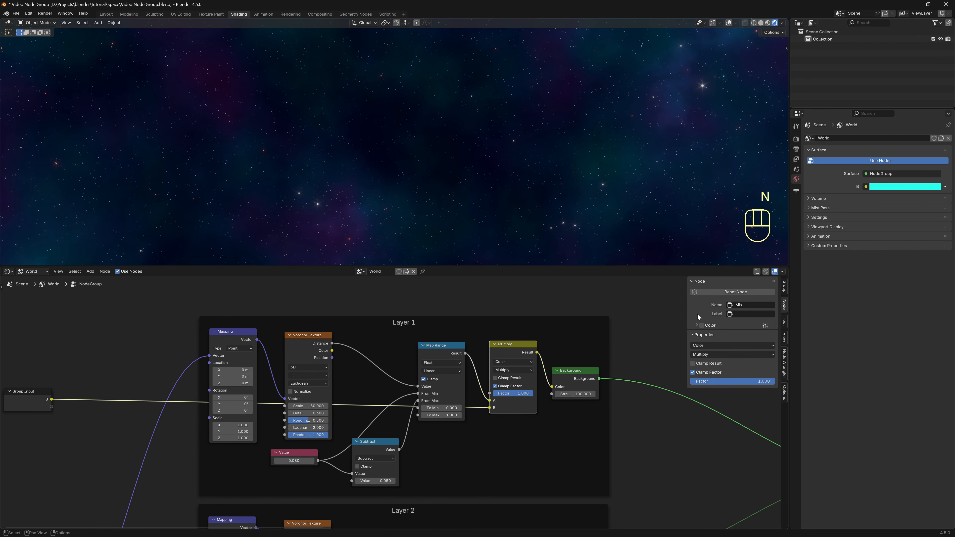
In the sidebar's Group socket list, rename input B to 'Layer 1 Stars Color'.
{"action": "left_click", "coordinate": [785, 290]}
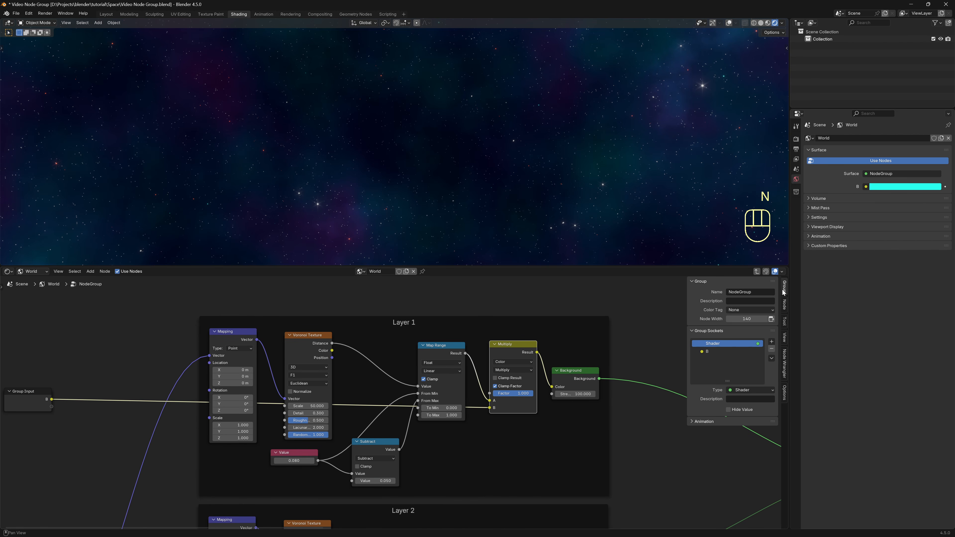
{"action": "double_click", "coordinate": [712, 352]}
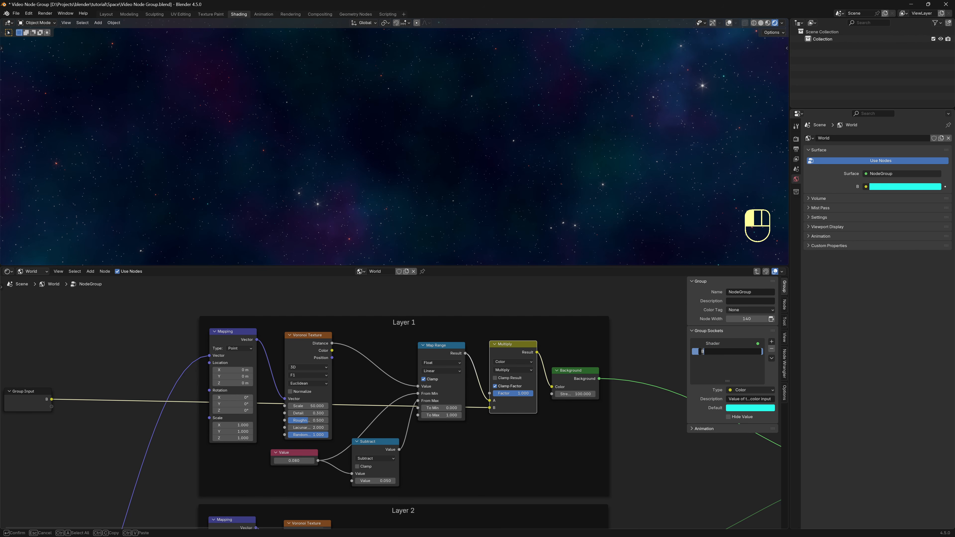
{"action": "type", "text": "Layer 1 Stars Color"}
{"action": "key", "text": "Return"}
{"action": "middle_click_drag", "start_coordinate": [628, 434], "coordinate": [659, 425]}
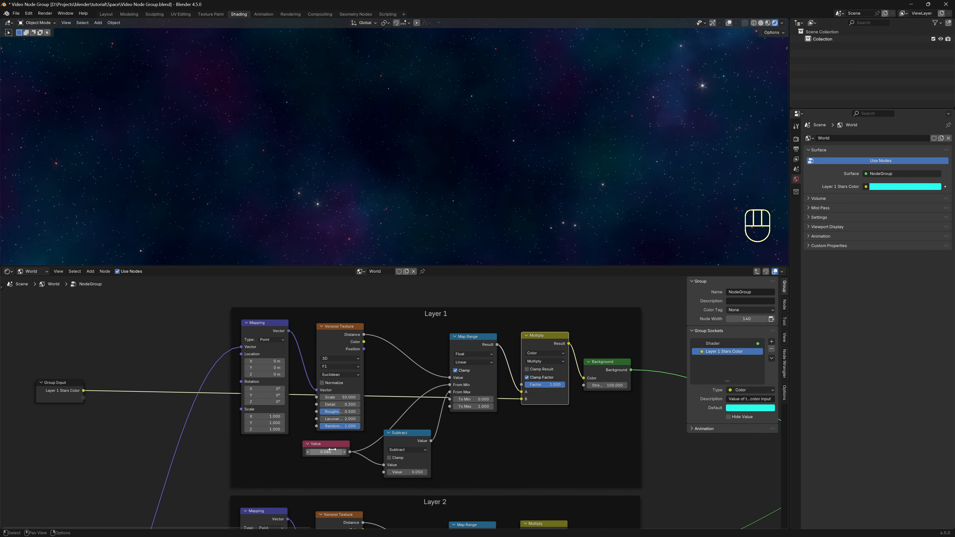
Expose Layer 1's 0.080 star size as a new group input set to 0.08.
{"action": "left_click_drag", "start_coordinate": [330, 448], "coordinate": [279, 458]}
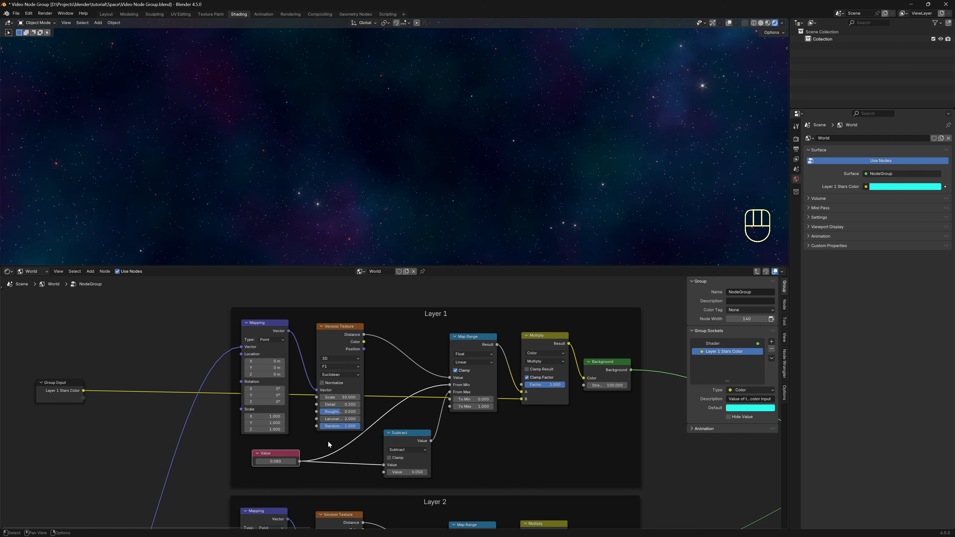
{"action": "right_click_drag", "start_coordinate": [332, 435], "coordinate": [330, 467], "text": "shift"}
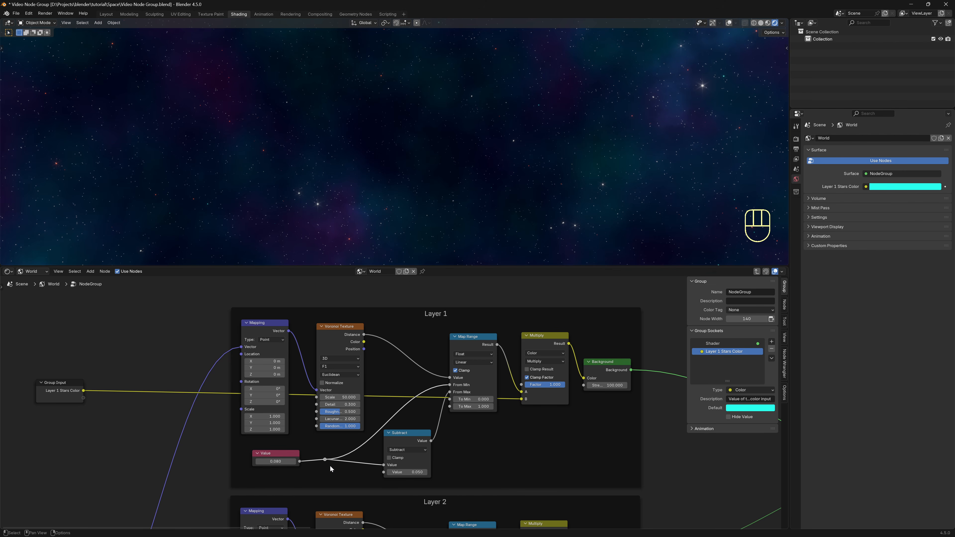
{"action": "left_click_drag", "start_coordinate": [290, 454], "coordinate": [279, 463]}
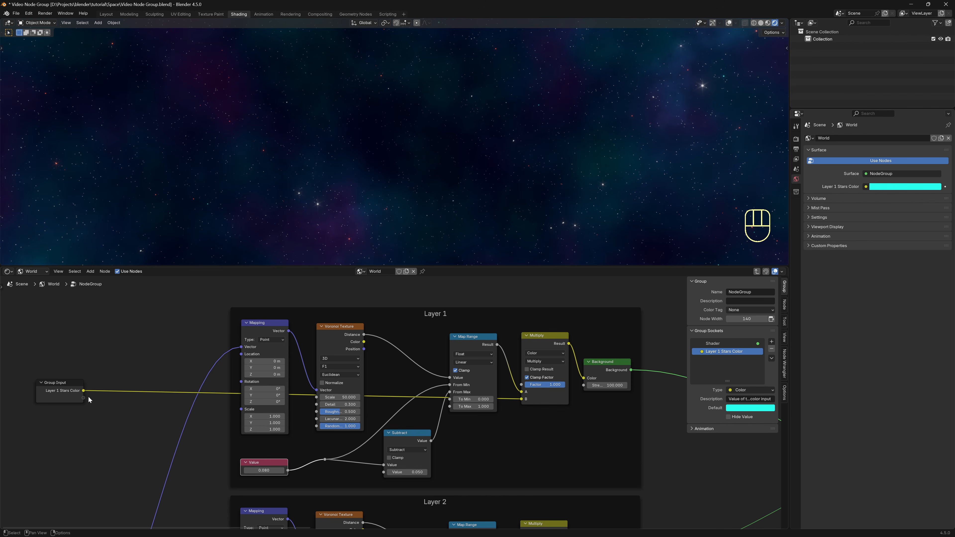
{"action": "left_click_drag", "start_coordinate": [85, 398], "coordinate": [96, 403]}
{"action": "left_click_drag", "start_coordinate": [163, 432], "coordinate": [324, 459]}
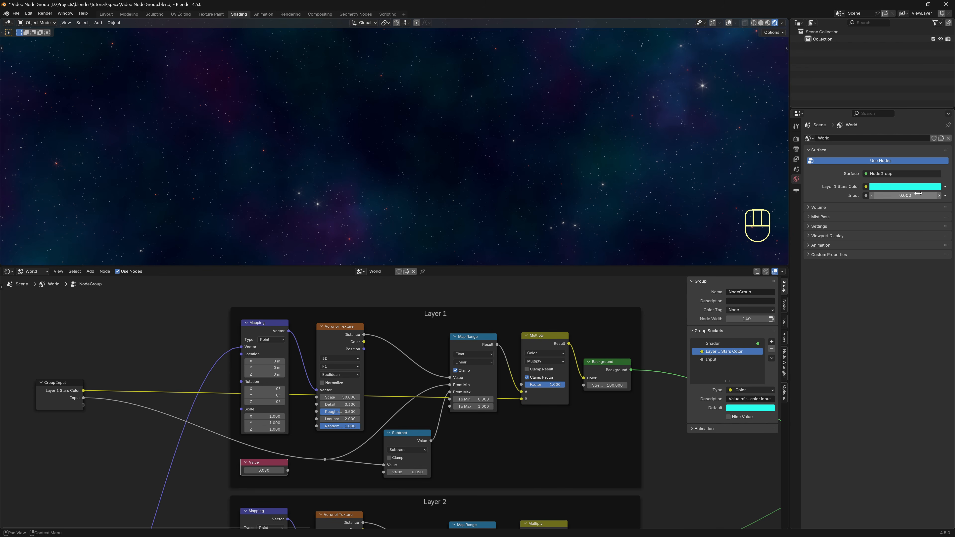
{"action": "left_click", "coordinate": [910, 196]}
{"action": "type", "text": "0.08"}
{"action": "key", "text": "Return"}
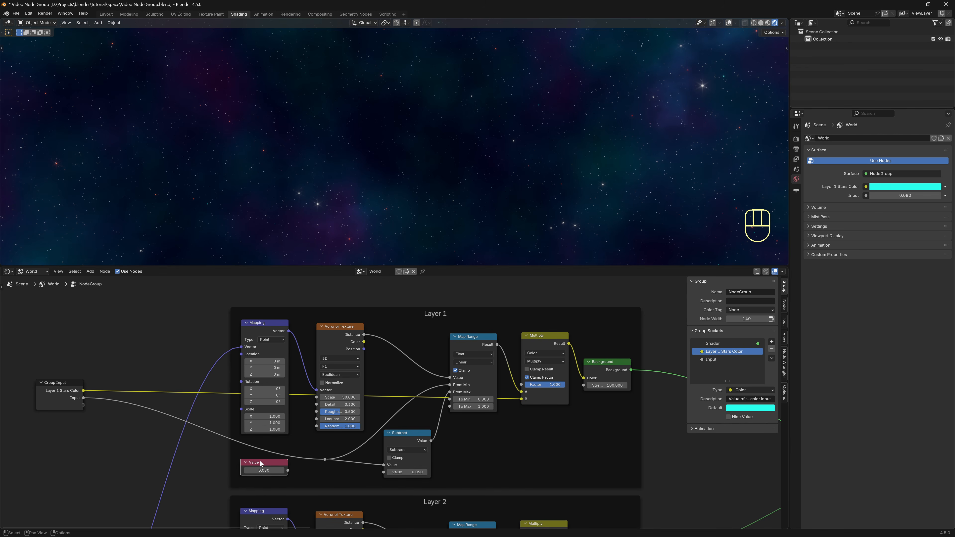
Delete the Layer 1 Value node and rename the Input socket 'Layer 1 Star Size'.
{"action": "key", "text": "Delete"}
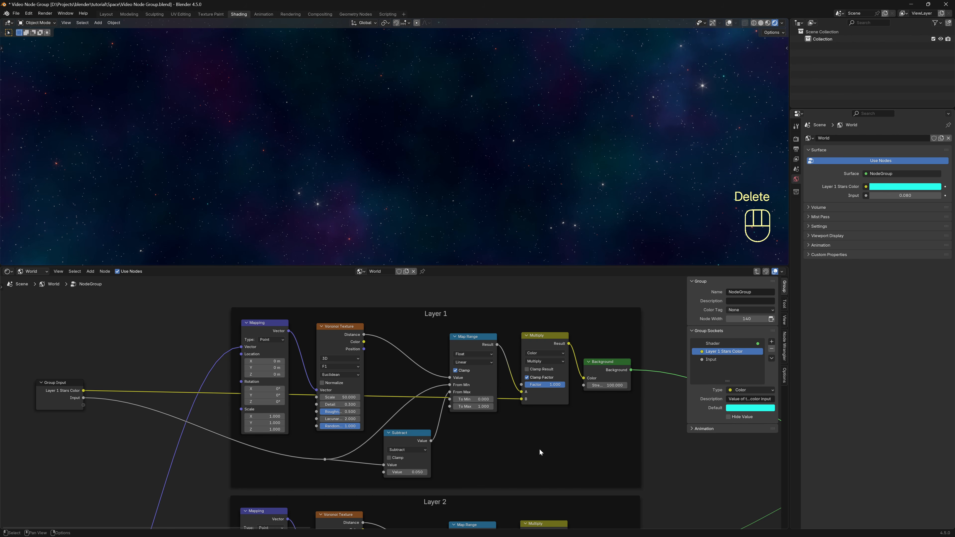
{"action": "double_click", "coordinate": [714, 361]}
{"action": "type", "text": "La"}
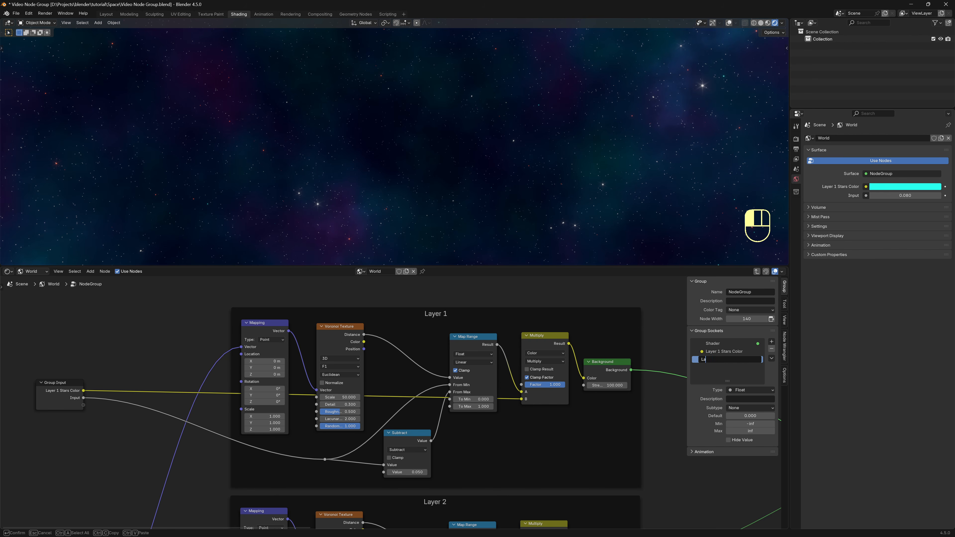
{"action": "type", "text": "yer 1 Star Size"}
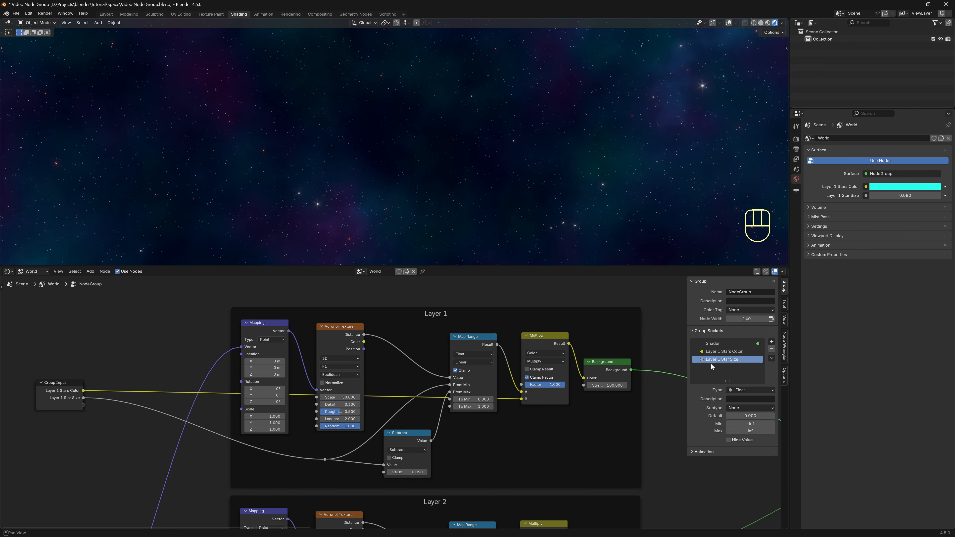
{"action": "key", "text": "Return"}
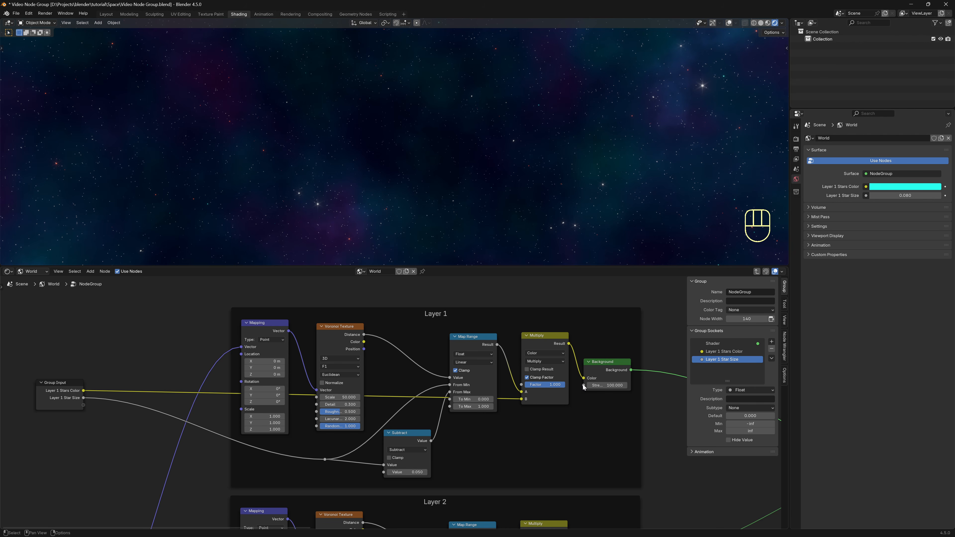
Expose Background Strength and Voronoi Detail as group inputs named 'Layer 1 Strength' and 'Layer 1 Detail'.
{"action": "left_click_drag", "start_coordinate": [583, 386], "coordinate": [83, 406]}
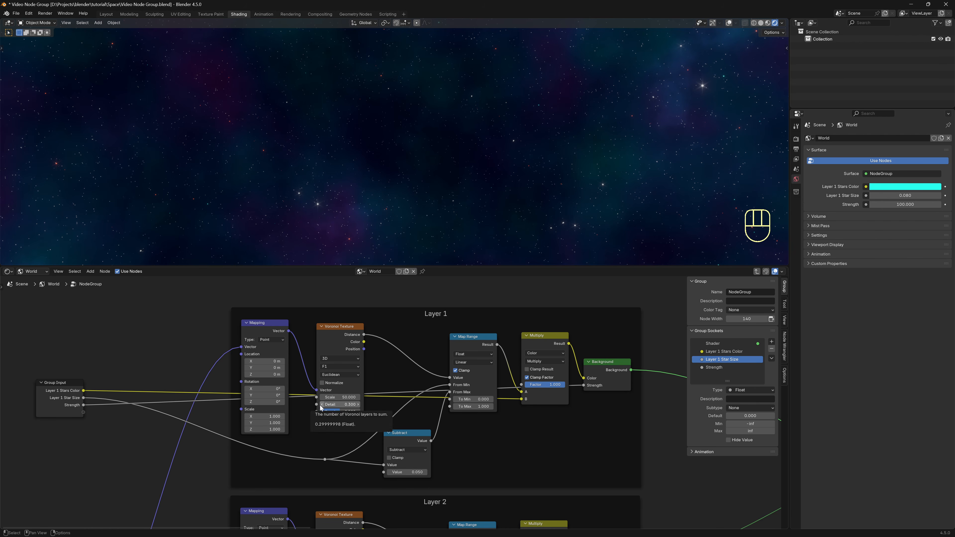
{"action": "left_click_drag", "start_coordinate": [318, 405], "coordinate": [83, 412]}
{"action": "left_click", "coordinate": [721, 367]}
{"action": "double_click", "coordinate": [722, 367]}
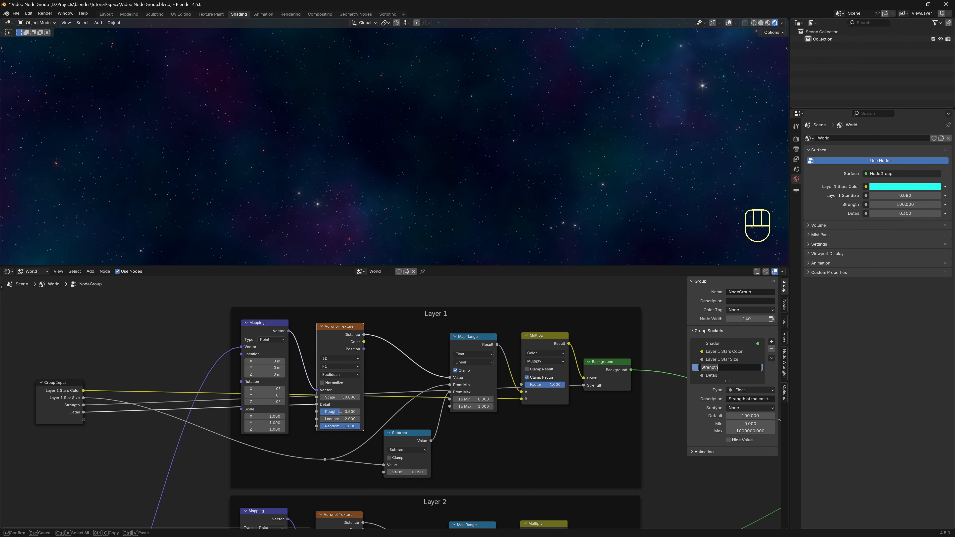
{"action": "type", "text": "Layer 1"}
{"action": "key", "text": "Return"}
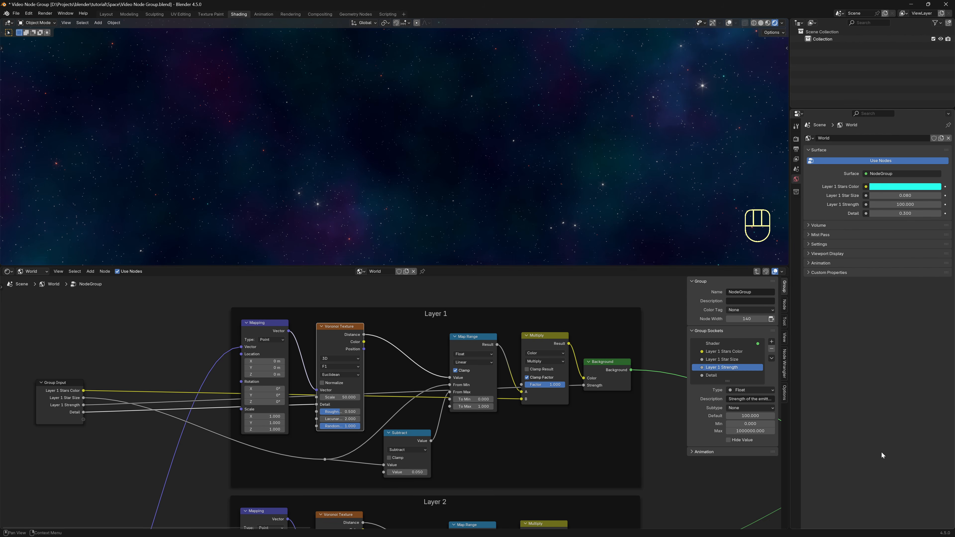
{"action": "double_click", "coordinate": [714, 376]}
{"action": "key", "text": "Home"}
{"action": "type", "text": "Layer "}
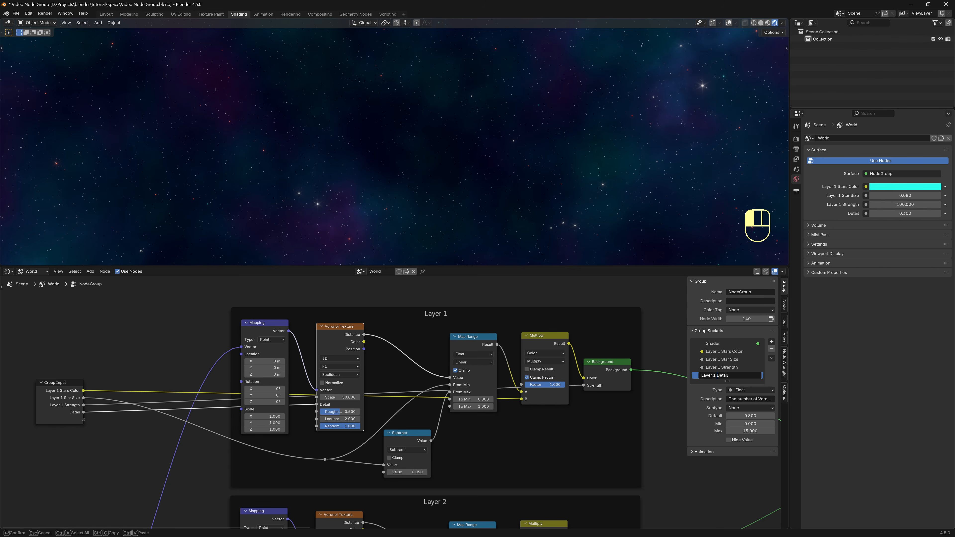
{"action": "type", "text": "1"}
{"action": "key", "text": "Return"}
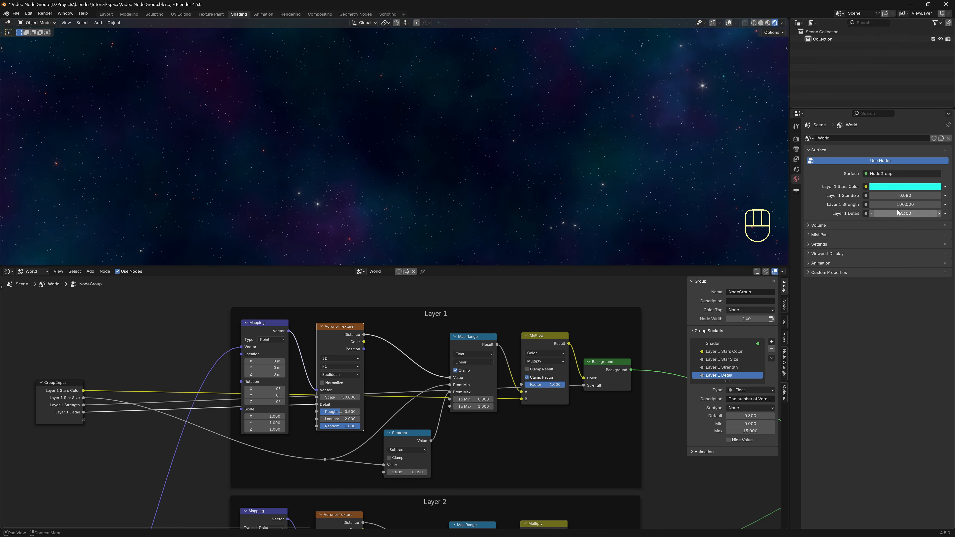
Set the world's Layer 1 Strength to 200.
{"action": "middle_click_drag", "start_coordinate": [624, 163], "coordinate": [580, 162]}
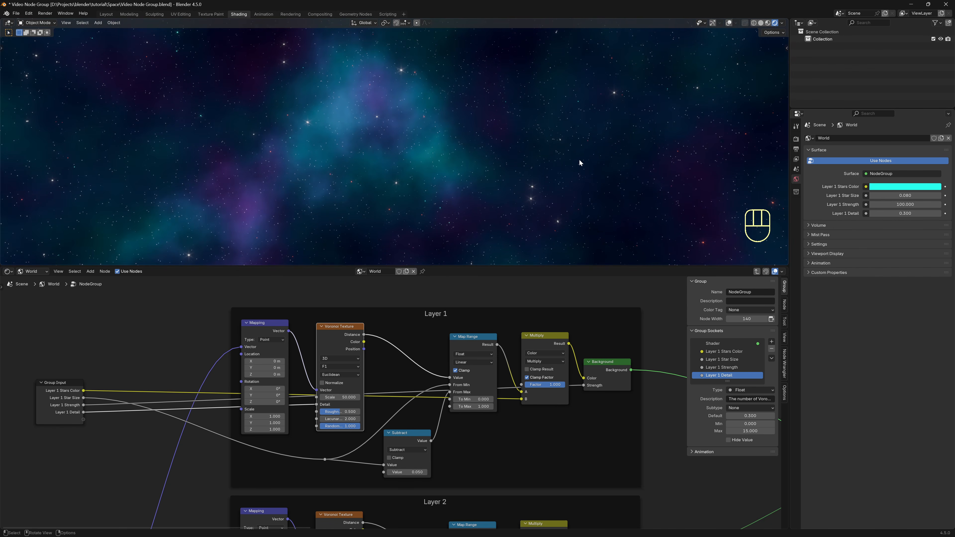
{"action": "double_click", "coordinate": [908, 205]}
{"action": "type", "text": "2"}
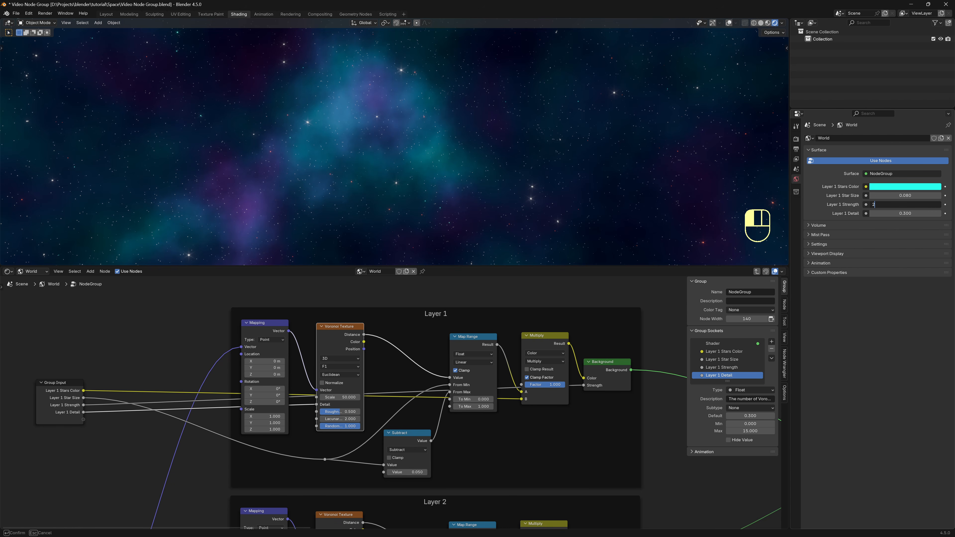
{"action": "type", "text": "00"}
{"action": "key", "text": "Return"}
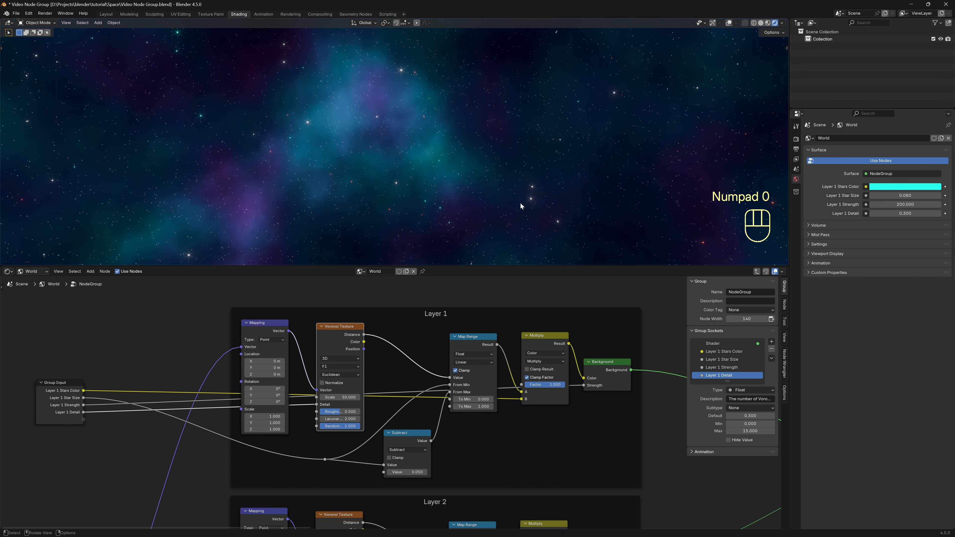
Set Layer 1 Star Size to 0.100 and orbit to inspect the larger stars.
{"action": "middle_click_drag", "start_coordinate": [337, 179], "coordinate": [353, 179]}
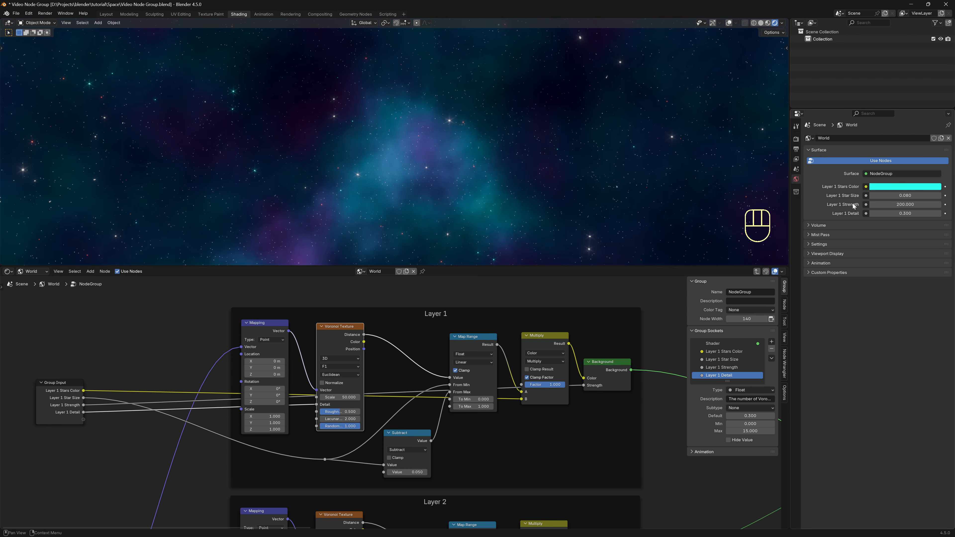
{"action": "left_click_drag", "start_coordinate": [903, 196], "coordinate": [903, 196]}
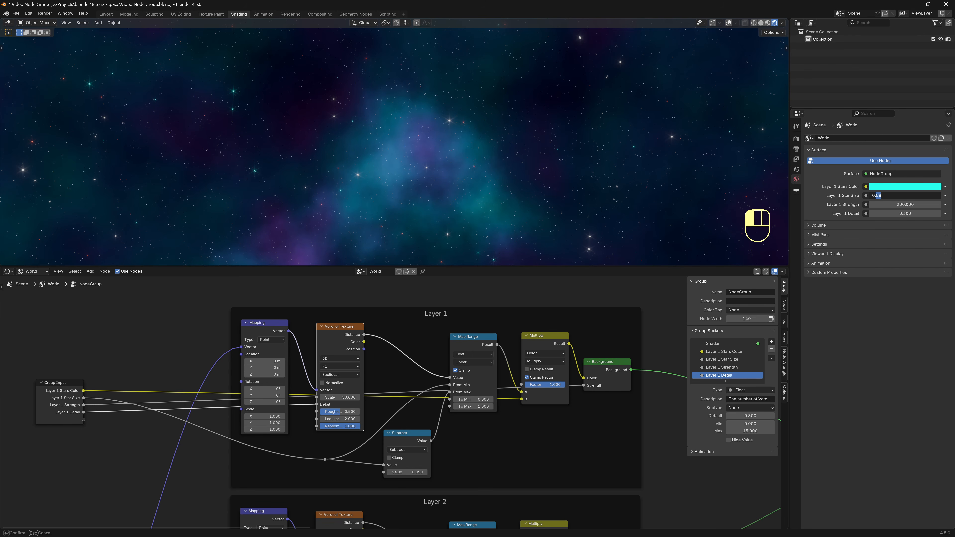
{"action": "type", "text": "1"}
{"action": "key", "text": "Return"}
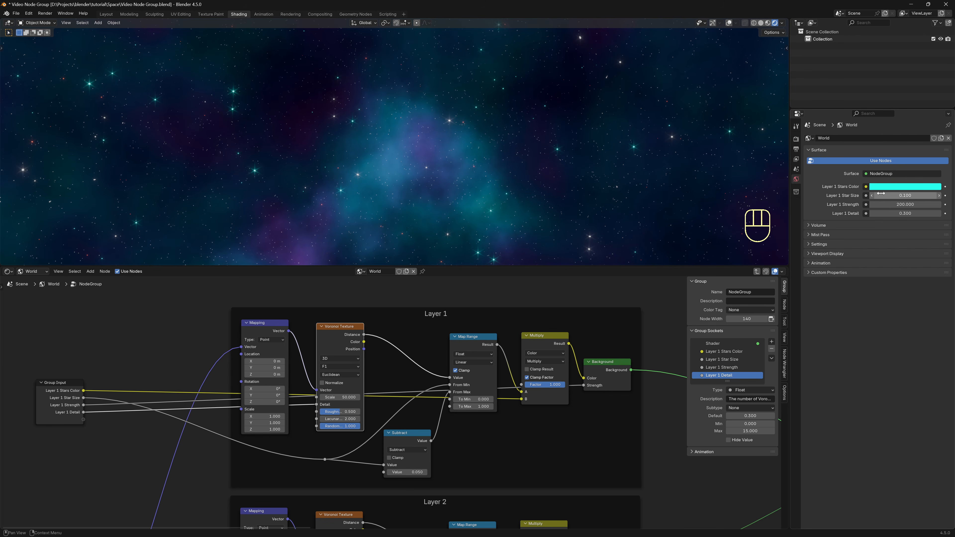
{"action": "middle_click_drag", "start_coordinate": [630, 209], "coordinate": [601, 210]}
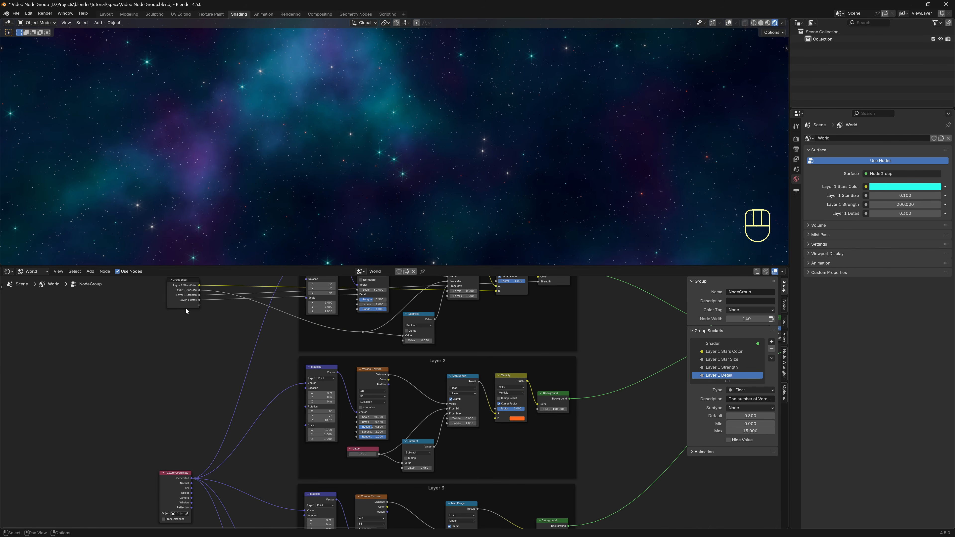
Duplicate the Group Input node and place the copy beside the Layer 2 frame.
{"action": "left_click", "coordinate": [184, 306]}
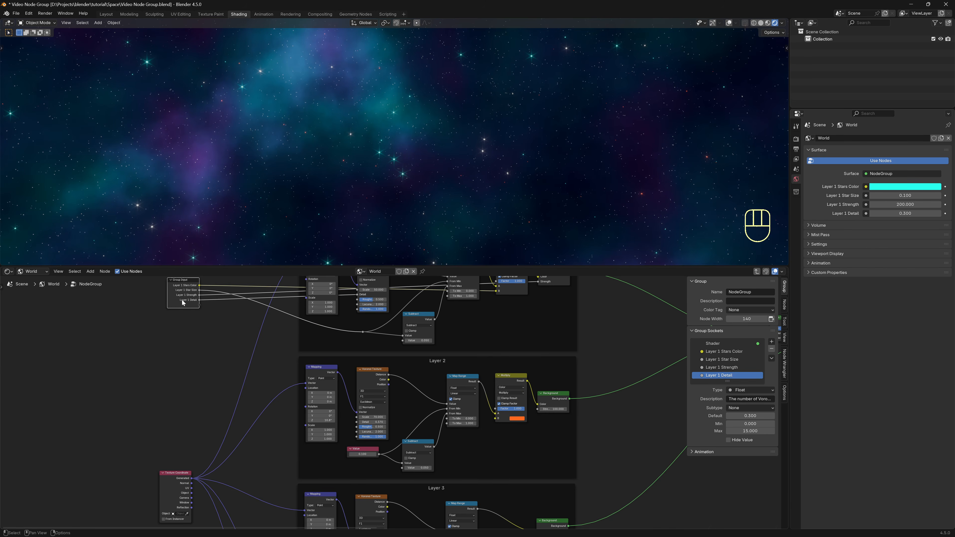
{"action": "key", "text": "shift+d"}
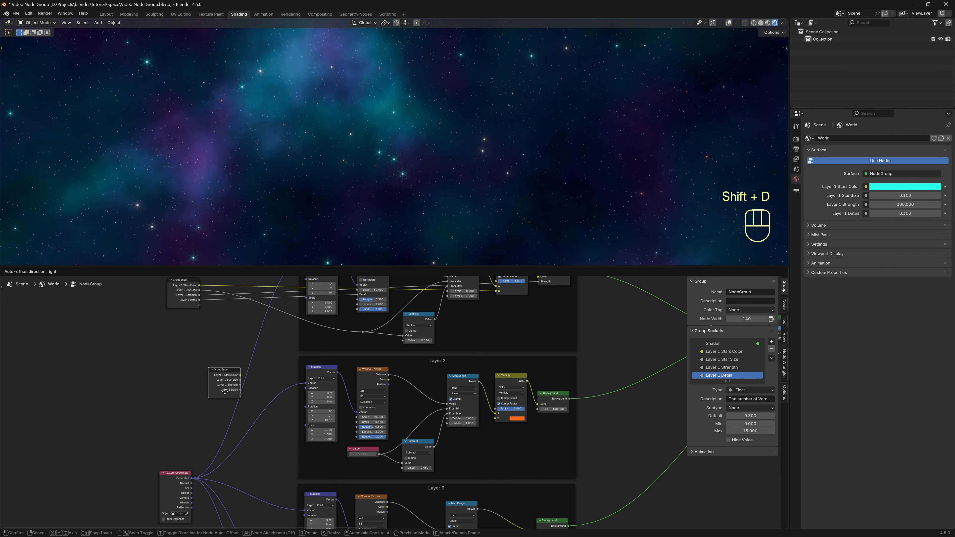
{"action": "left_click", "coordinate": [198, 427]}
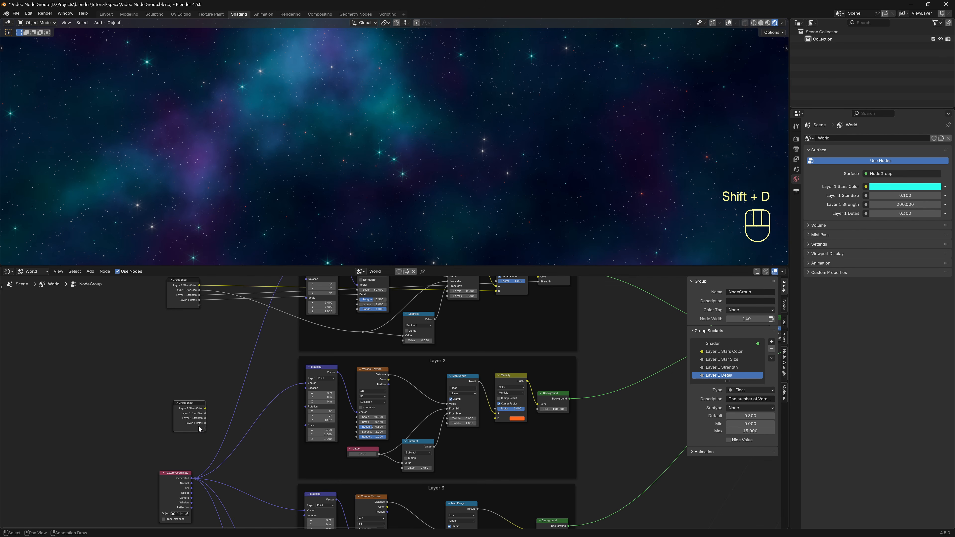
{"action": "scroll", "coordinate": [199, 426], "scroll_direction": "up", "scroll_amount": 2}
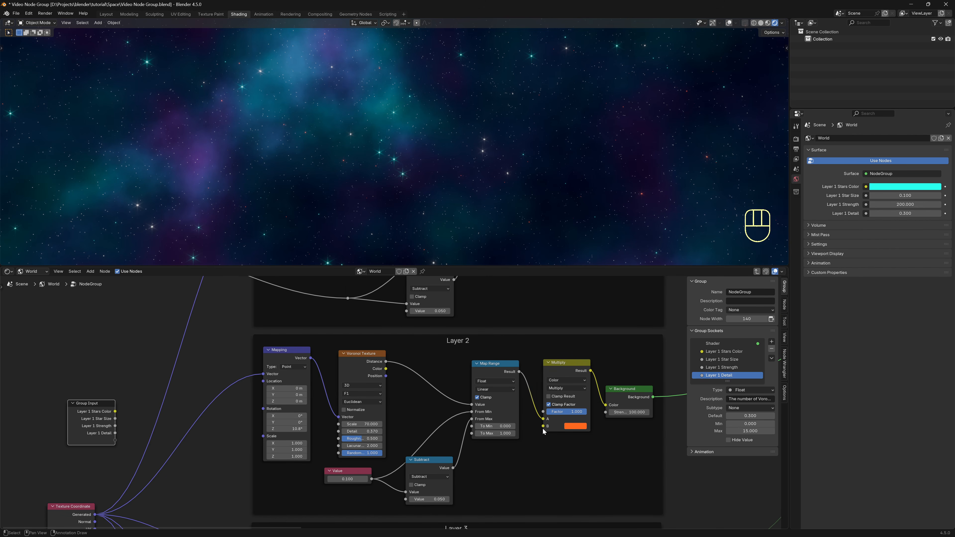
Link Layer 2's orange Multiply colour to the new Group Input as input B.
{"action": "left_click_drag", "start_coordinate": [544, 426], "coordinate": [115, 441]}
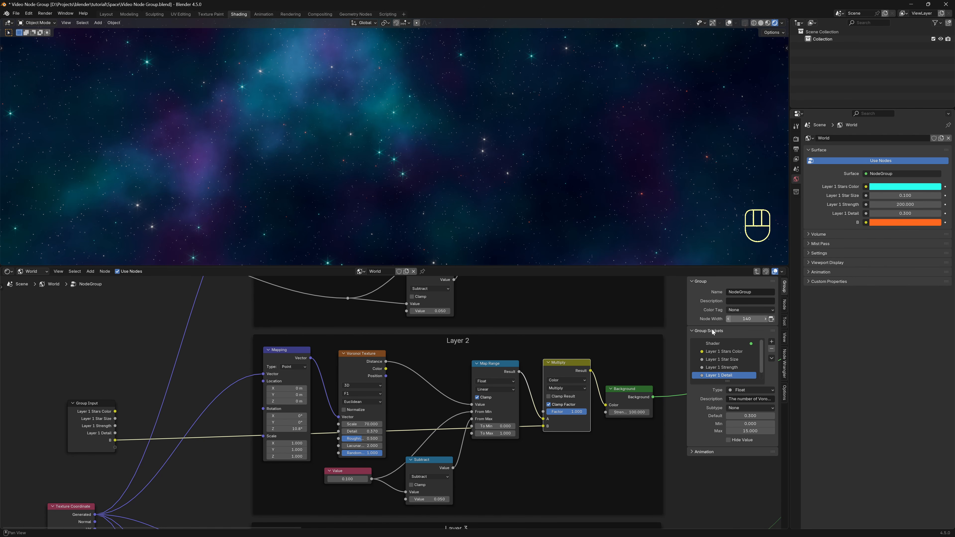
{"action": "scroll", "coordinate": [143, 371], "scroll_direction": "down", "scroll_amount": 3}
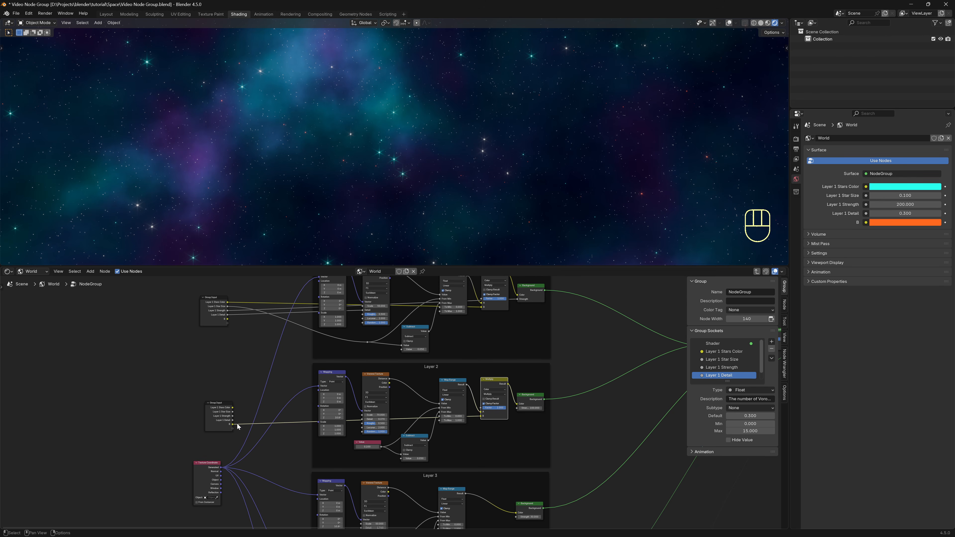
{"action": "scroll", "coordinate": [254, 410], "scroll_direction": "up", "scroll_amount": 3}
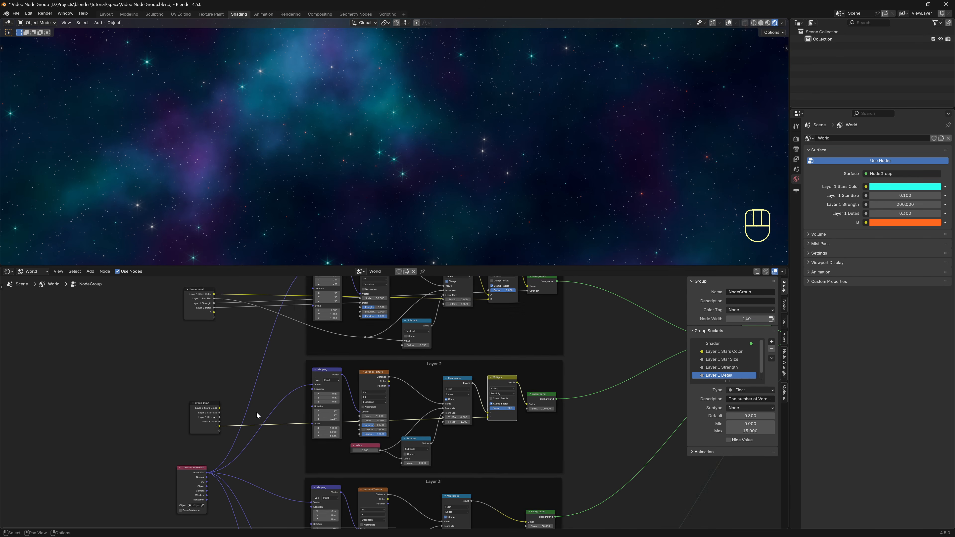
{"action": "scroll", "coordinate": [257, 415], "scroll_direction": "up", "scroll_amount": 1}
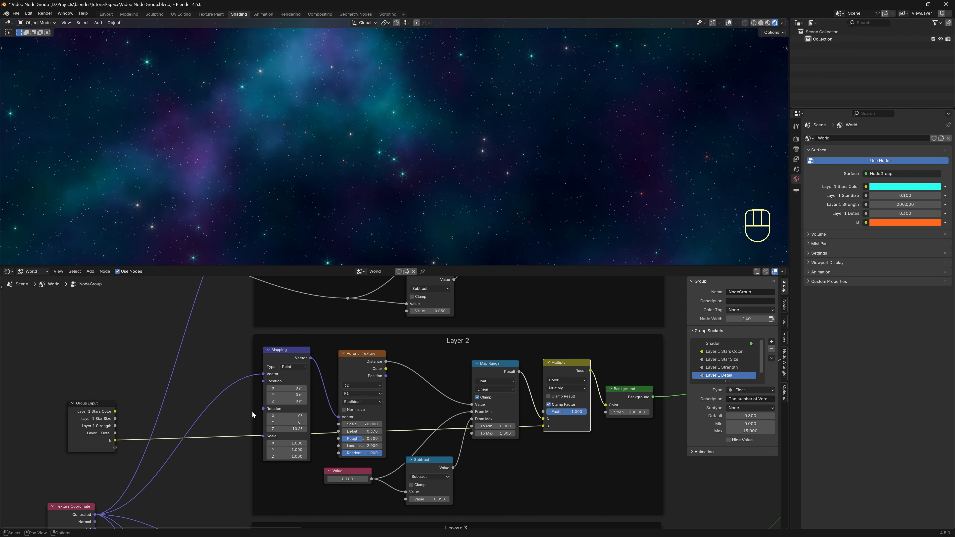
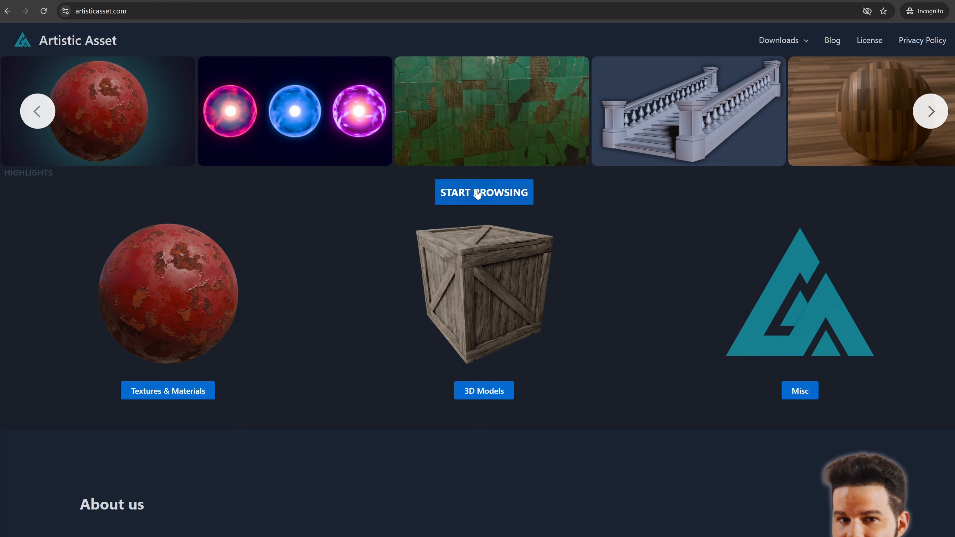
Browse artisticasset.com to the Procedural Space HDRI page and bring up its email download form.
{"action": "left_click", "coordinate": [478, 191]}
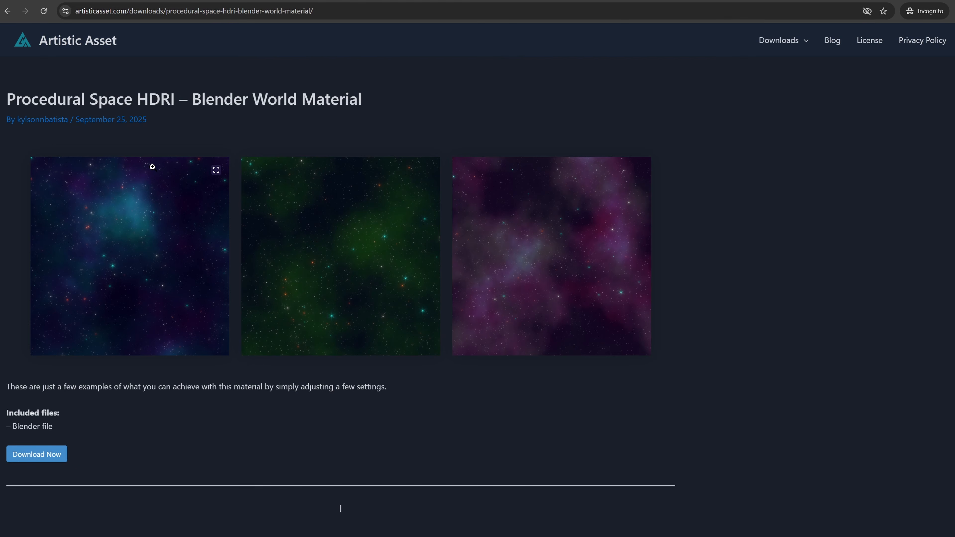
{"action": "left_click", "coordinate": [38, 456]}
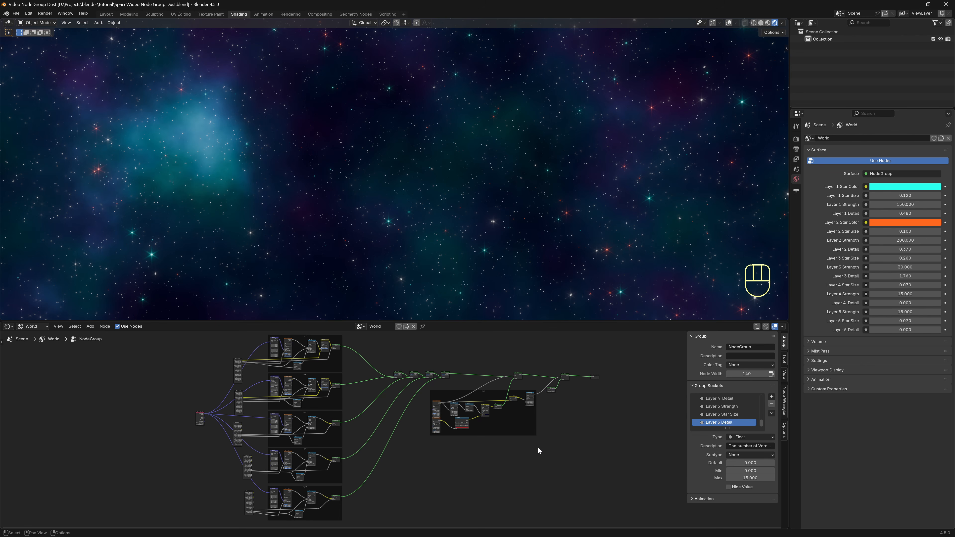
Add a Group Input node to the left of the Dust frame's noise nodes.
{"action": "scroll", "coordinate": [495, 411], "scroll_direction": "up", "scroll_amount": 5}
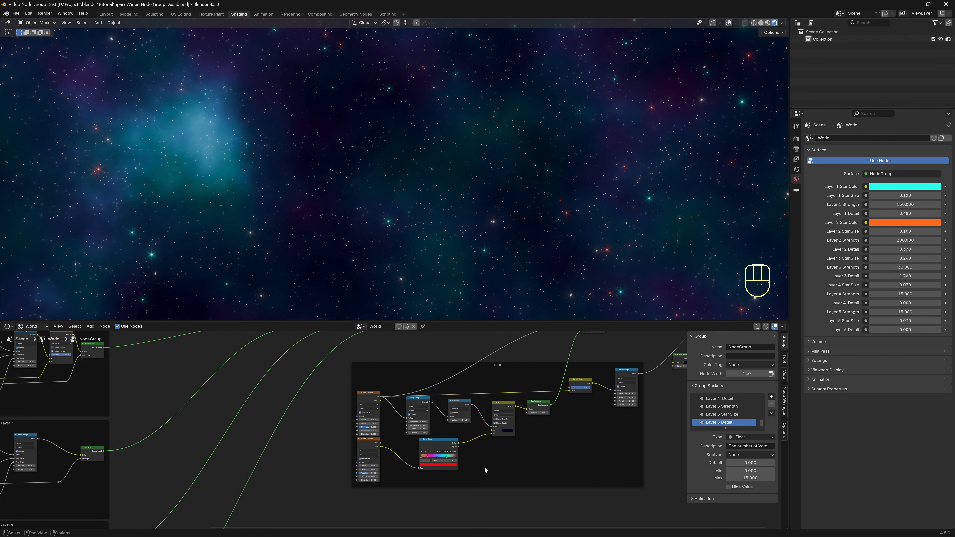
{"action": "scroll", "coordinate": [485, 470], "scroll_direction": "up", "scroll_amount": 2}
{"action": "middle_click_drag", "start_coordinate": [245, 440], "coordinate": [315, 412]}
{"action": "scroll", "coordinate": [289, 401], "scroll_direction": "up", "scroll_amount": 4}
{"action": "scroll", "coordinate": [306, 408], "scroll_direction": "down", "scroll_amount": 1}
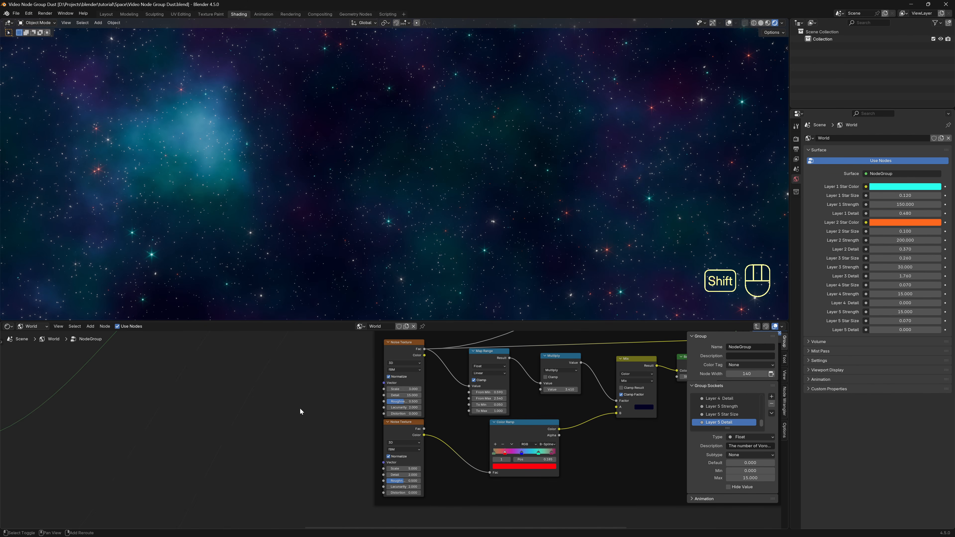
{"action": "key", "text": "shift+a"}
{"action": "mouse_move", "coordinate": [300, 408]}
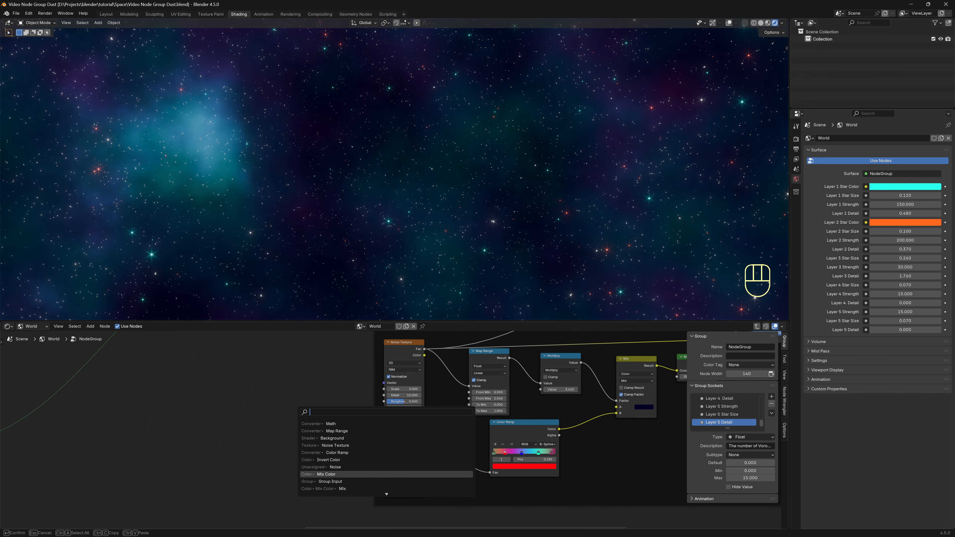
{"action": "left_click", "coordinate": [330, 482]}
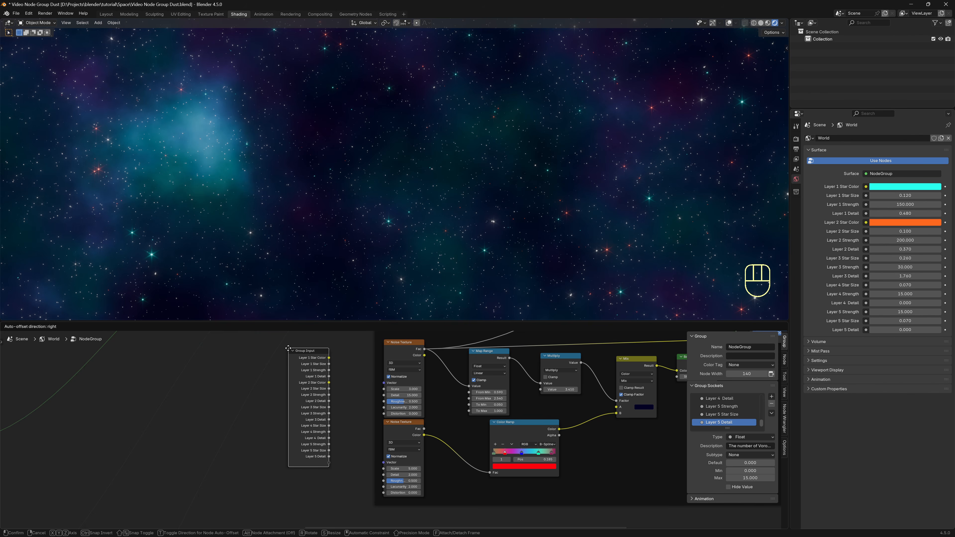
{"action": "left_click", "coordinate": [291, 339]}
Expose the Dust Noise Texture's Scale as a group input, reverting a trial Map Range edit.
{"action": "scroll", "coordinate": [328, 398], "scroll_direction": "up", "scroll_amount": 2}
{"action": "middle_click_drag", "start_coordinate": [328, 398], "coordinate": [395, 444]}
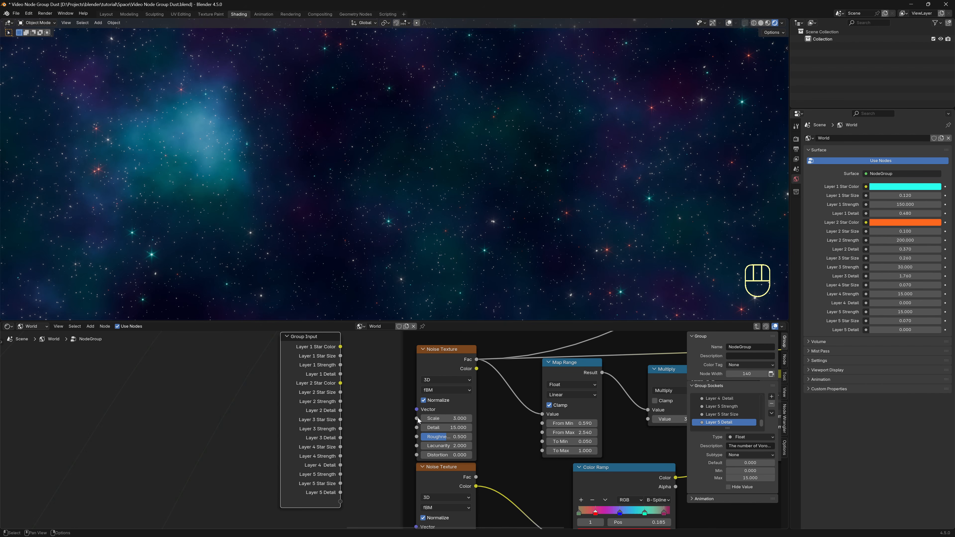
{"action": "left_click_drag", "start_coordinate": [417, 419], "coordinate": [341, 501]}
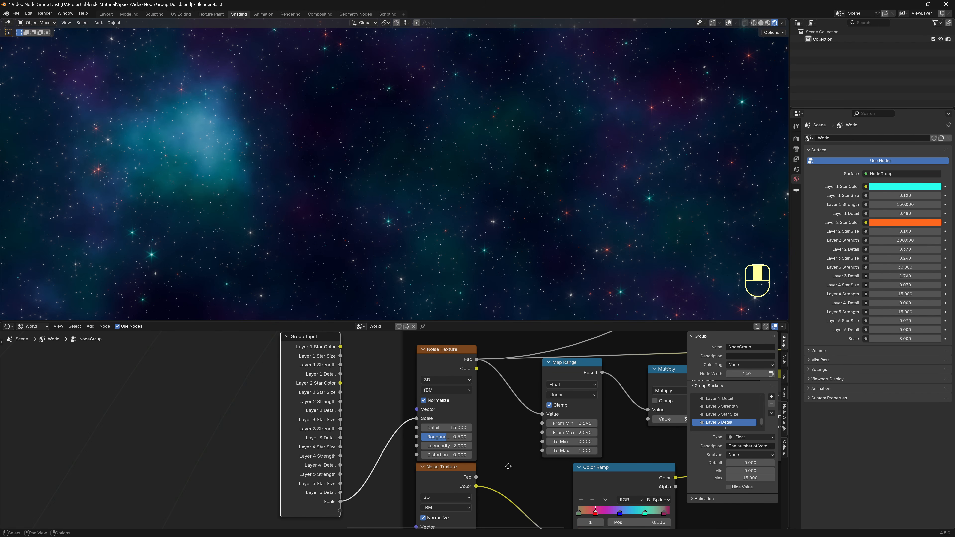
{"action": "scroll", "coordinate": [497, 463], "scroll_direction": "down", "scroll_amount": 1}
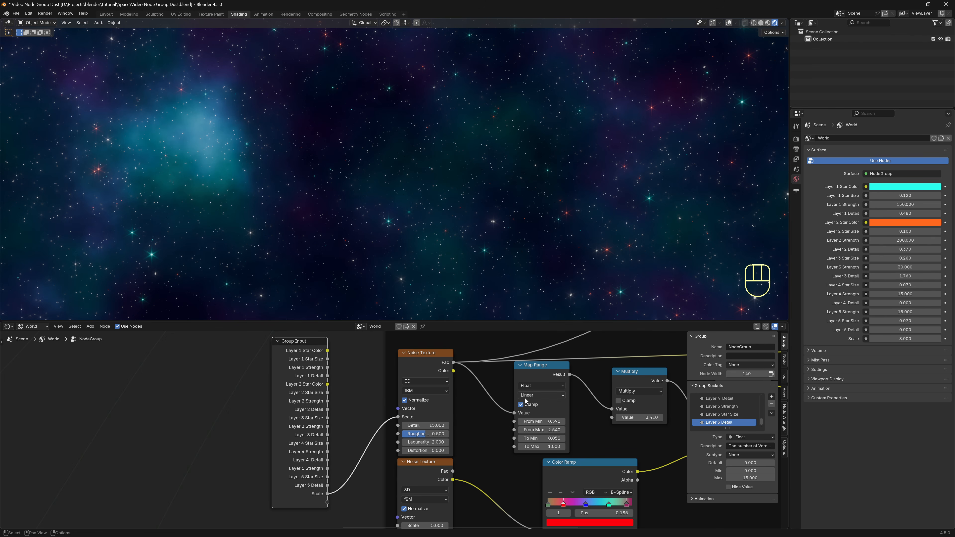
{"action": "mouse_move", "coordinate": [538, 421]}
{"action": "left_mouse_down", "text": "shift"}
{"action": "mouse_move", "coordinate": [555, 422]}
{"action": "mouse_move", "coordinate": [538, 421]}
{"action": "left_mouse_up", "text": "shift"}
{"action": "left_click_drag", "start_coordinate": [539, 429], "coordinate": [327, 502], "text": "shift"}
{"action": "key", "text": "ctrl+z"}
{"action": "key", "text": "ctrl+z"}
Expose the Map Range From Min/Max, To Min/Max and the Multiply value as group inputs.
{"action": "left_click_drag", "start_coordinate": [514, 430], "coordinate": [328, 511]}
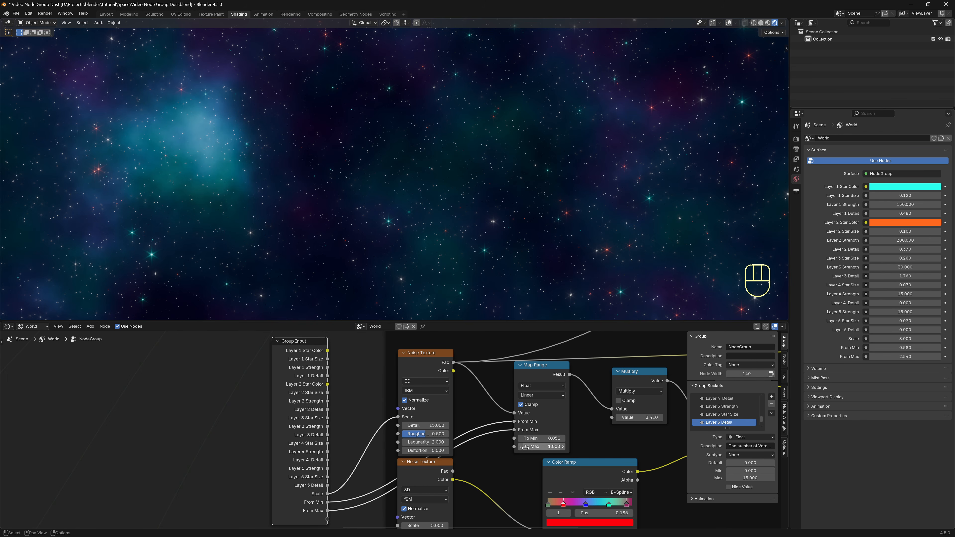
{"action": "left_click_drag", "start_coordinate": [514, 438], "coordinate": [328, 481]}
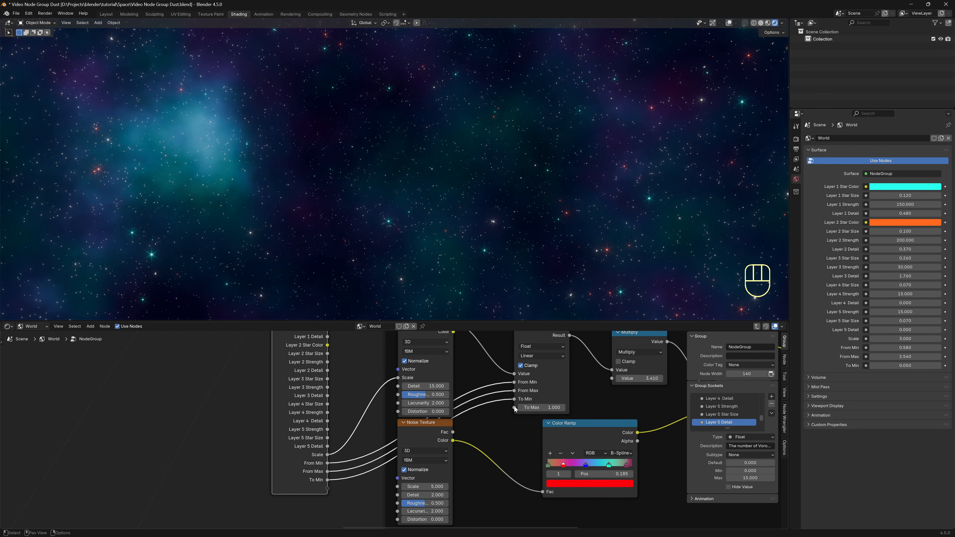
{"action": "left_click_drag", "start_coordinate": [514, 408], "coordinate": [327, 488]}
{"action": "middle_click_drag", "start_coordinate": [631, 405], "coordinate": [579, 416]}
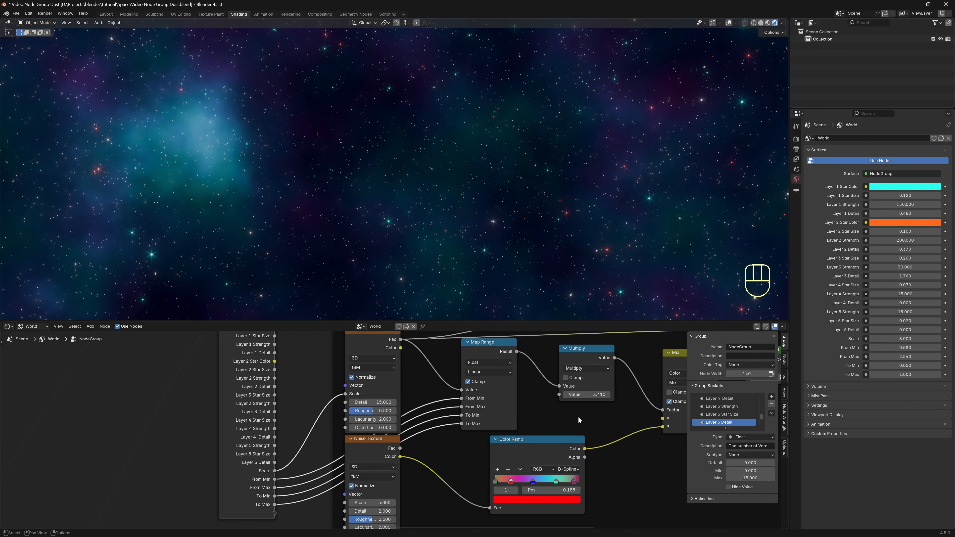
{"action": "left_click_drag", "start_coordinate": [586, 394], "coordinate": [275, 476]}
{"action": "key", "text": "ctrl+z"}
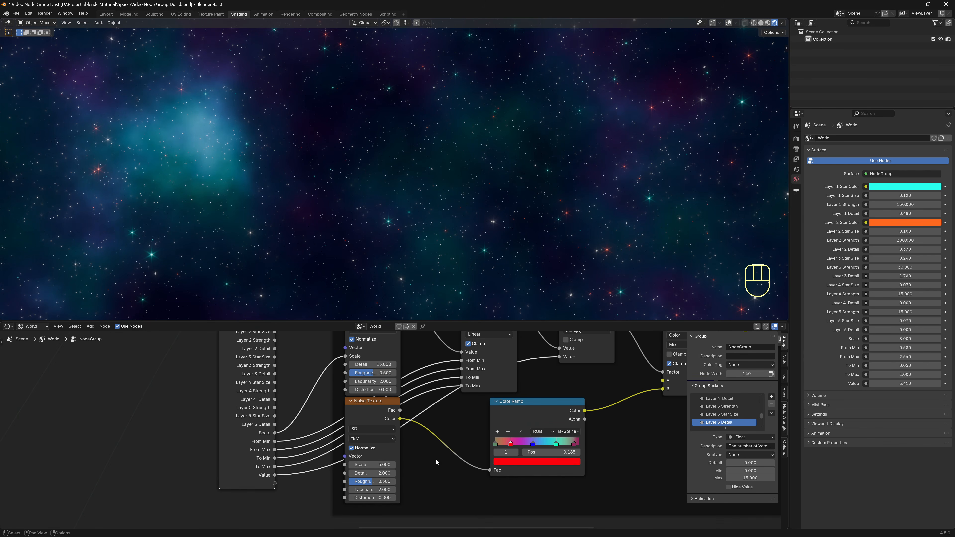
{"action": "key", "text": "Home"}
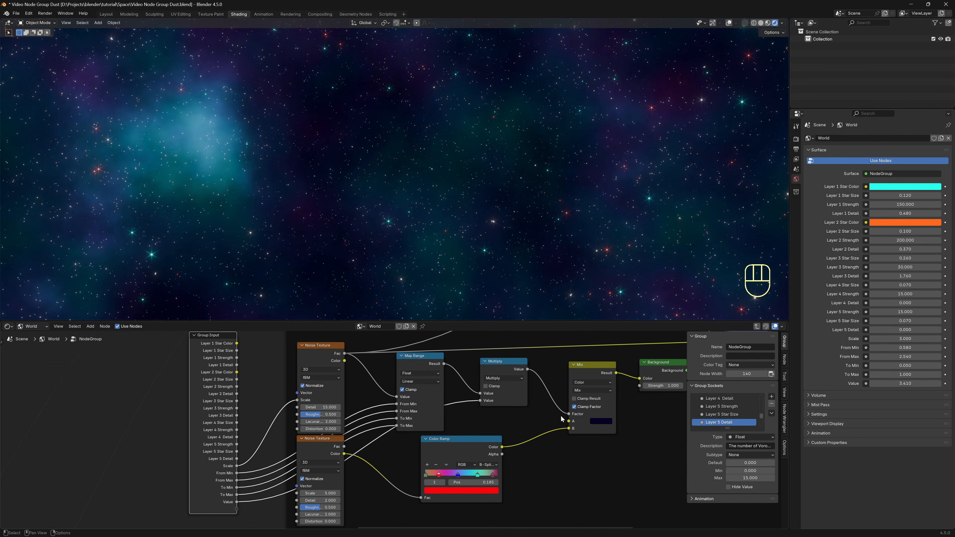
Expose the Mix node's A colour as a group input, keeping its original colour.
{"action": "left_click", "coordinate": [598, 425]}
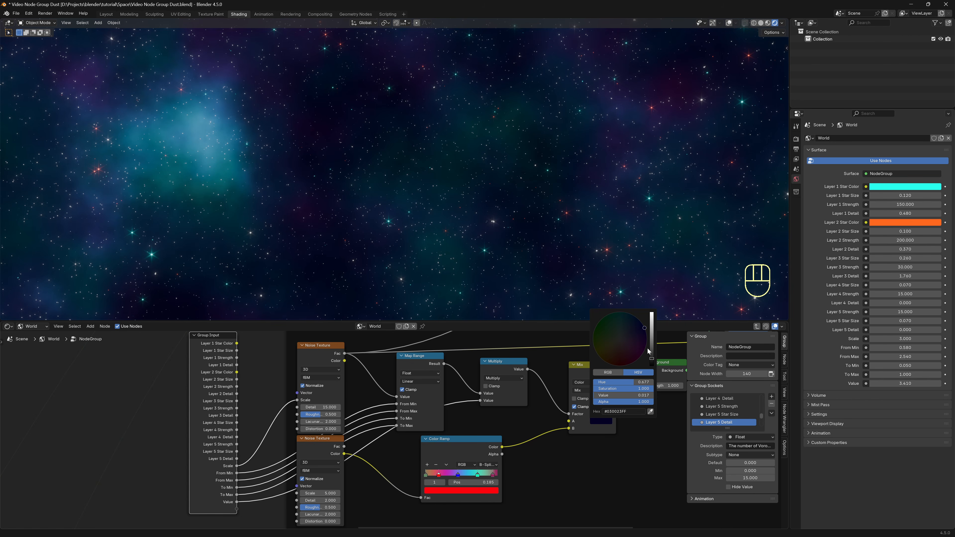
{"action": "left_click_drag", "start_coordinate": [652, 359], "coordinate": [595, 340]}
{"action": "key", "text": "ctrl+z"}
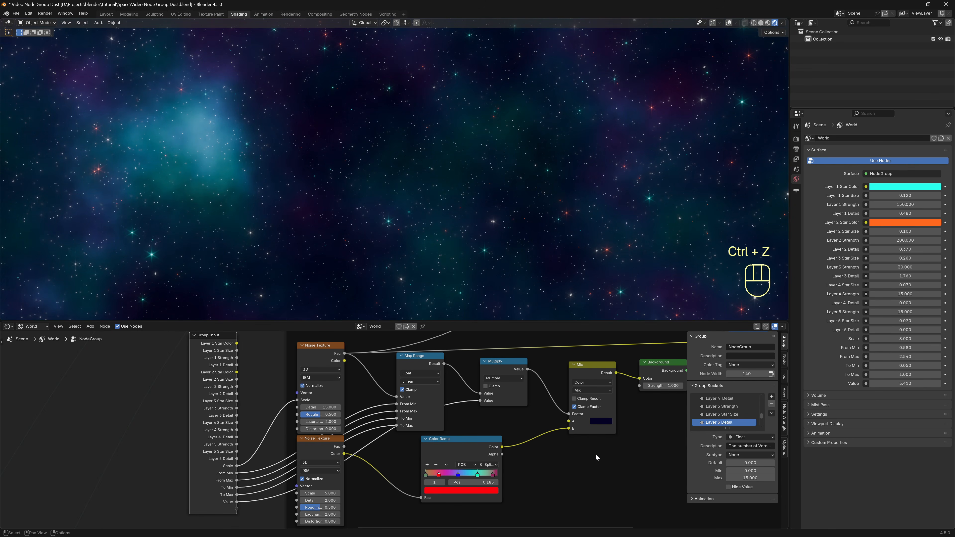
{"action": "left_click_drag", "start_coordinate": [570, 421], "coordinate": [234, 511]}
Select the Map Range after Invert Color and trial a lower From Min, then revert it.
{"action": "scroll", "coordinate": [556, 468], "scroll_direction": "down", "scroll_amount": 1}
{"action": "scroll", "coordinate": [557, 469], "scroll_direction": "down", "scroll_amount": 2}
{"action": "middle_click_drag", "start_coordinate": [589, 474], "coordinate": [484, 481]}
{"action": "middle_click_drag", "start_coordinate": [562, 442], "coordinate": [477, 451]}
{"action": "scroll", "coordinate": [522, 448], "scroll_direction": "up", "scroll_amount": 2}
{"action": "middle_click_drag", "start_coordinate": [575, 374], "coordinate": [534, 394]}
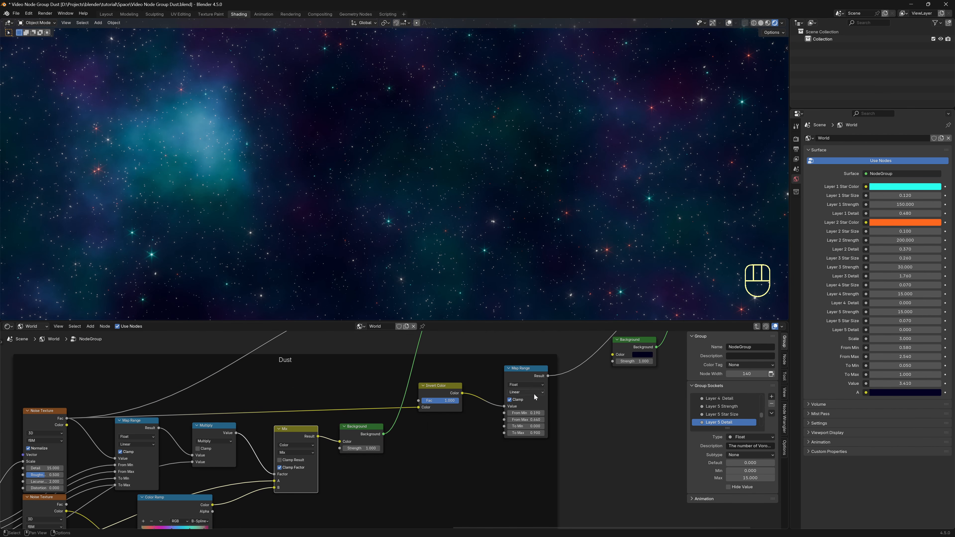
{"action": "left_click", "coordinate": [526, 376]}
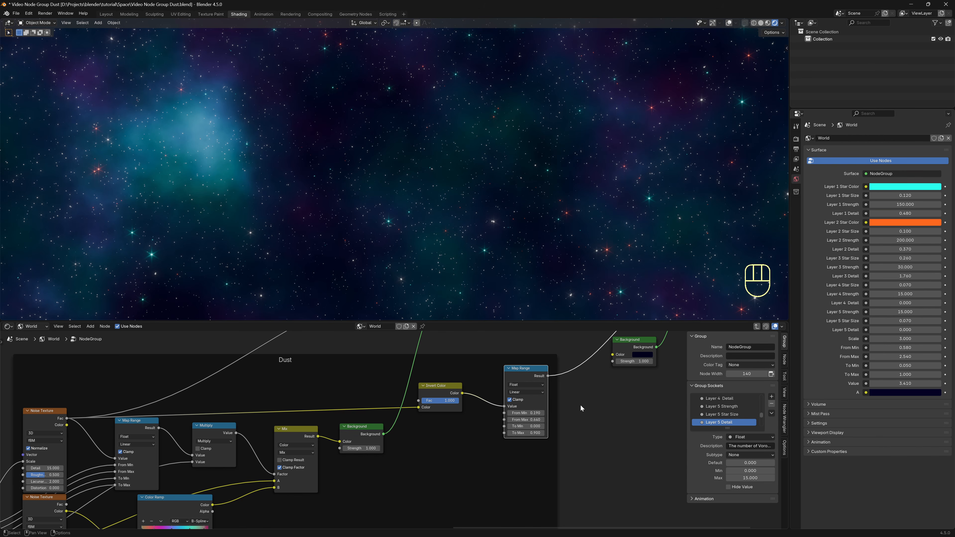
{"action": "mouse_move", "coordinate": [531, 413]}
{"action": "left_mouse_down", "text": "shift"}
{"action": "mouse_move", "coordinate": [502, 413]}
{"action": "mouse_move", "coordinate": [531, 420]}
{"action": "left_mouse_up", "text": "shift"}
{"action": "key", "text": "ctrl+z"}
{"action": "key", "text": "ctrl+z"}
Expose that Map Range's From Min, From Max, To Min and To Max as group inputs.
{"action": "middle_click_drag", "start_coordinate": [493, 427], "coordinate": [612, 389]}
{"action": "left_click_drag", "start_coordinate": [618, 371], "coordinate": [113, 474]}
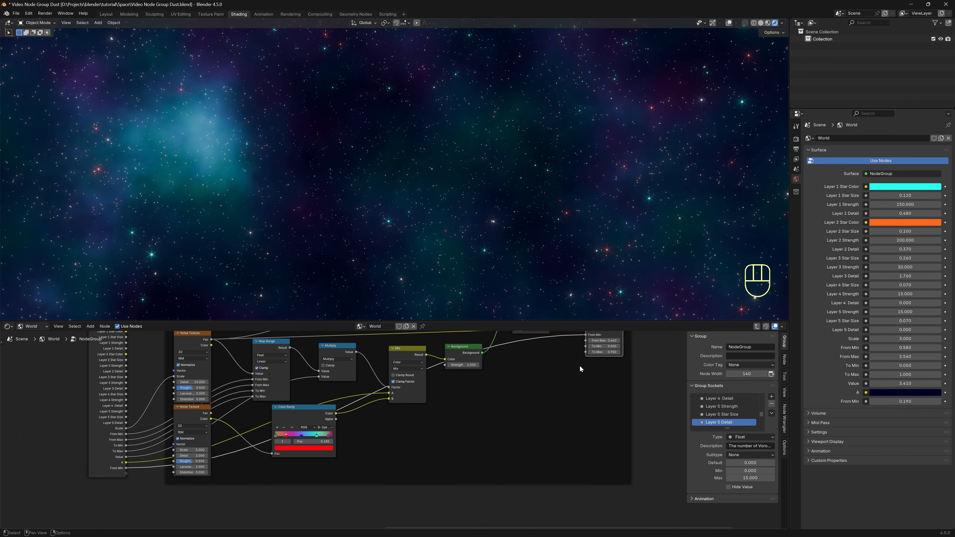
{"action": "left_click_drag", "start_coordinate": [587, 341], "coordinate": [125, 474]}
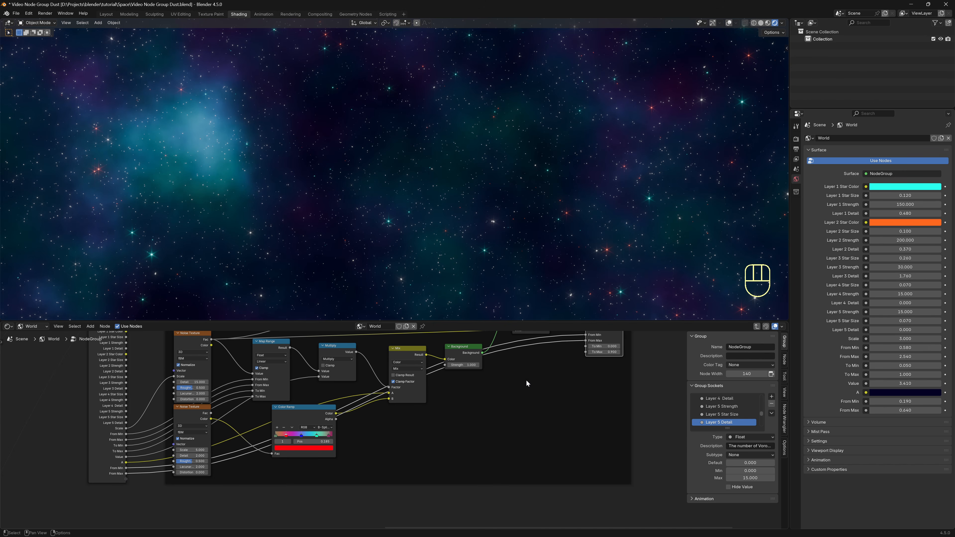
{"action": "left_click_drag", "start_coordinate": [586, 347], "coordinate": [126, 479]}
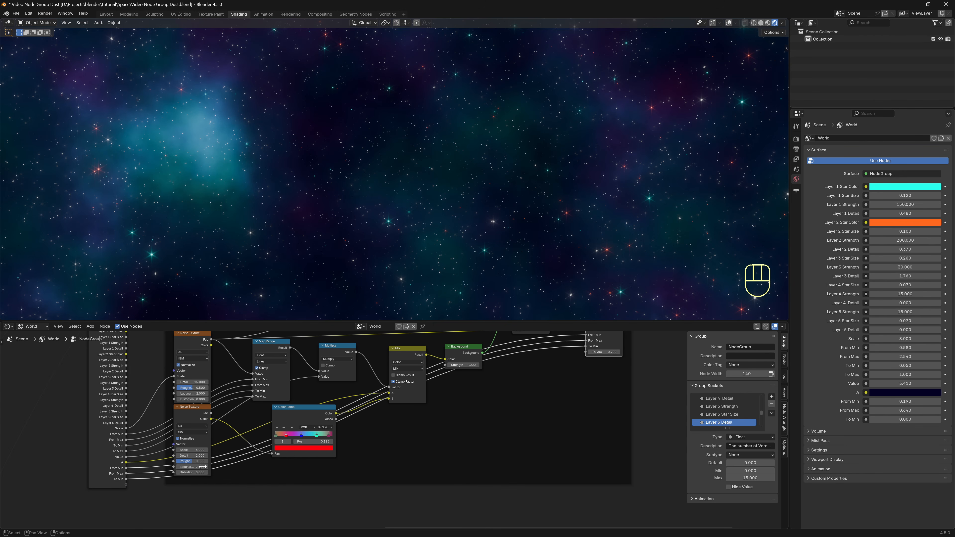
{"action": "left_click_drag", "start_coordinate": [590, 355], "coordinate": [126, 484]}
Expose the Background node's colour as a group input.
{"action": "key", "text": "Home"}
{"action": "scroll", "coordinate": [375, 466], "scroll_direction": "down", "scroll_amount": 3}
{"action": "middle_click_drag", "start_coordinate": [496, 445], "coordinate": [410, 472]}
{"action": "middle_click_drag", "start_coordinate": [536, 358], "coordinate": [497, 390]}
{"action": "scroll", "coordinate": [511, 384], "scroll_direction": "up", "scroll_amount": 3}
{"action": "scroll", "coordinate": [510, 383], "scroll_direction": "up", "scroll_amount": 2}
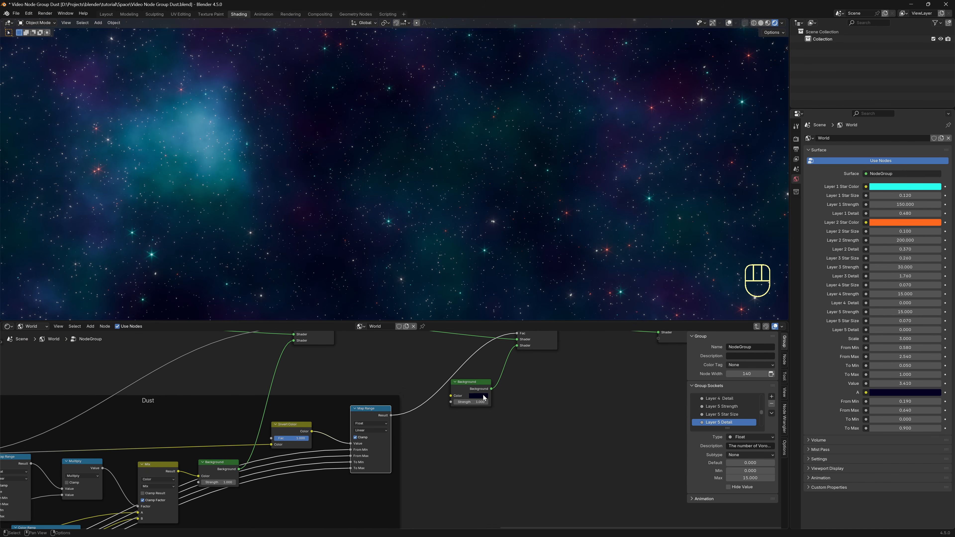
{"action": "left_click_drag", "start_coordinate": [451, 396], "coordinate": [90, 452]}
{"action": "scroll", "coordinate": [262, 469], "scroll_direction": "down", "scroll_amount": 2}
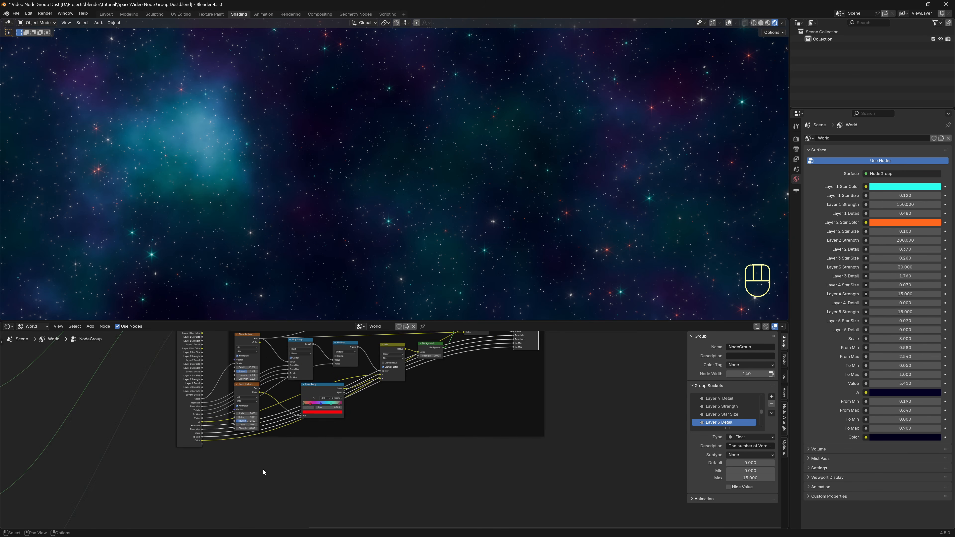
{"action": "scroll", "coordinate": [262, 468], "scroll_direction": "down", "scroll_amount": 4}
{"action": "middle_click_drag", "start_coordinate": [509, 463], "coordinate": [525, 483]}
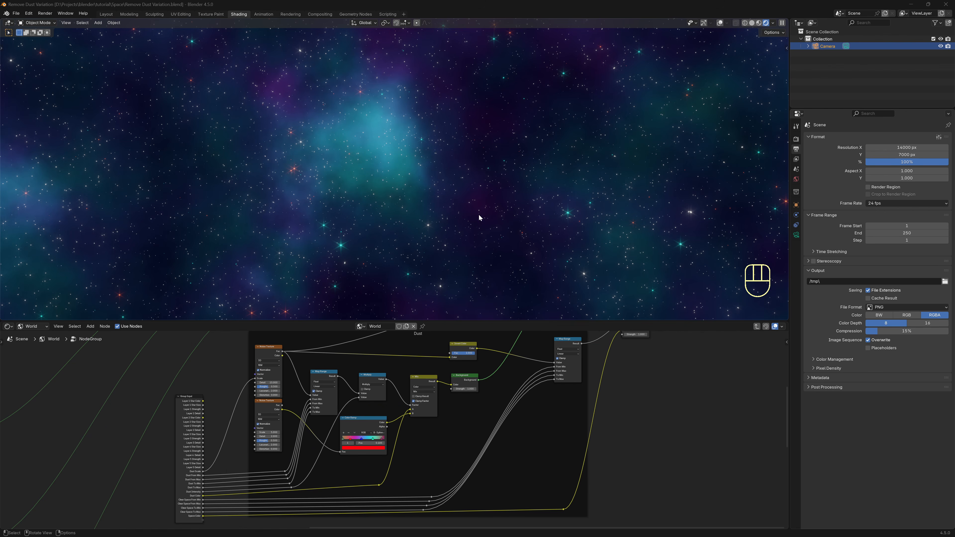
Enlarge the node editor and pull a link from the second Noise Texture's Fac into node search.
{"action": "middle_click_drag", "start_coordinate": [448, 190], "coordinate": [349, 170]}
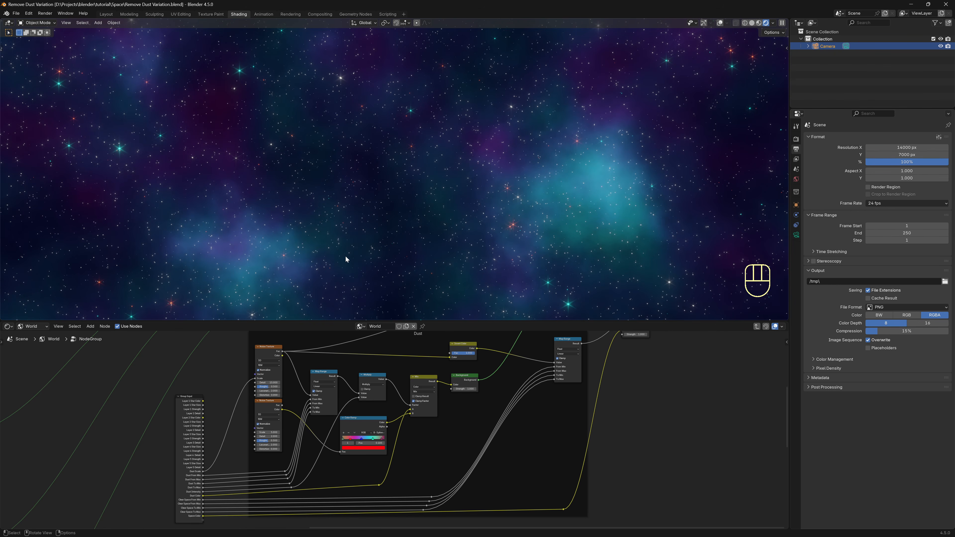
{"action": "left_click_drag", "start_coordinate": [489, 321], "coordinate": [432, 243]}
{"action": "scroll", "coordinate": [438, 329], "scroll_direction": "up", "scroll_amount": 2}
{"action": "scroll", "coordinate": [439, 331], "scroll_direction": "up", "scroll_amount": 2}
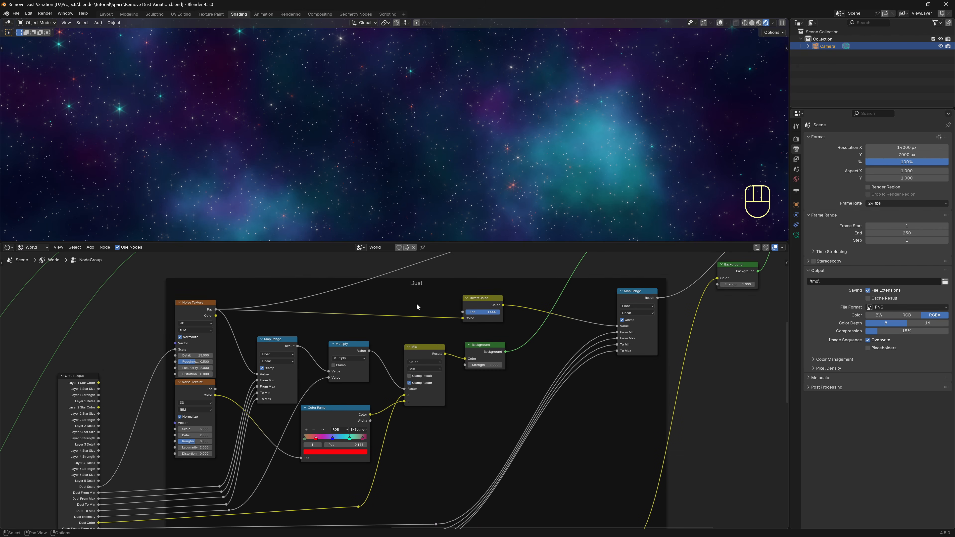
{"action": "scroll", "coordinate": [434, 444], "scroll_direction": "up", "scroll_amount": 2}
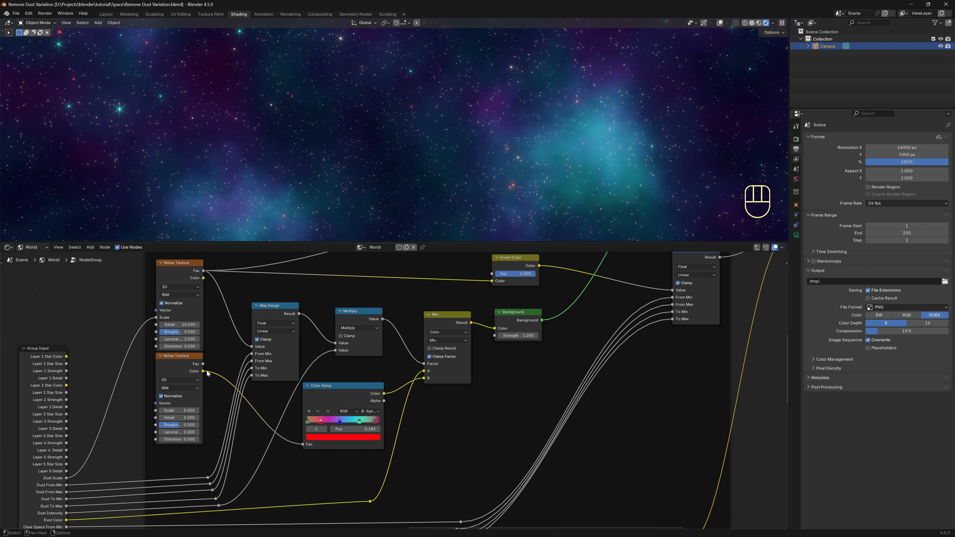
{"action": "left_click_drag", "start_coordinate": [203, 364], "coordinate": [437, 435]}
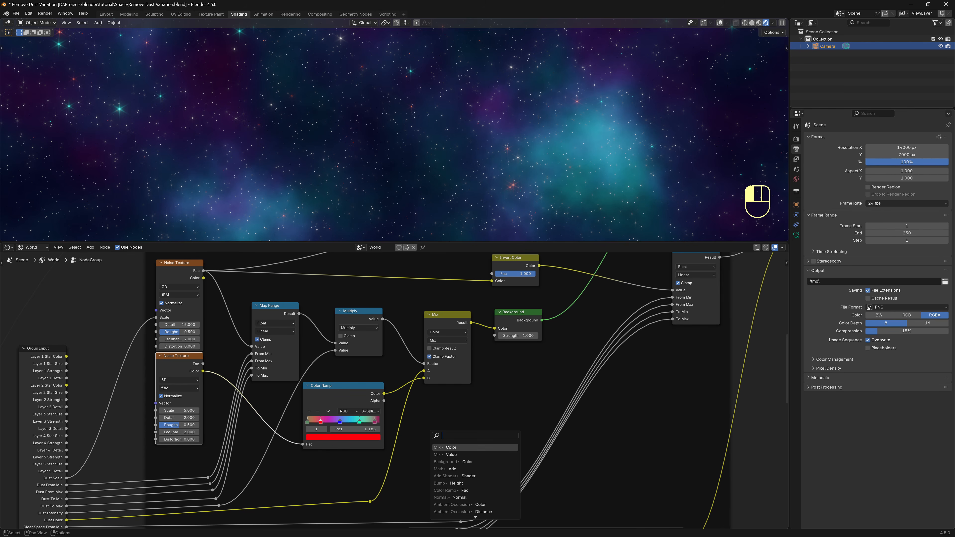
Add a Mix Color node on the Fac link, set it to Multiply, factor 1.000.
{"action": "left_click", "coordinate": [456, 448]}
{"action": "left_click", "coordinate": [450, 429]}
{"action": "middle_click_drag", "start_coordinate": [499, 434], "coordinate": [480, 429]}
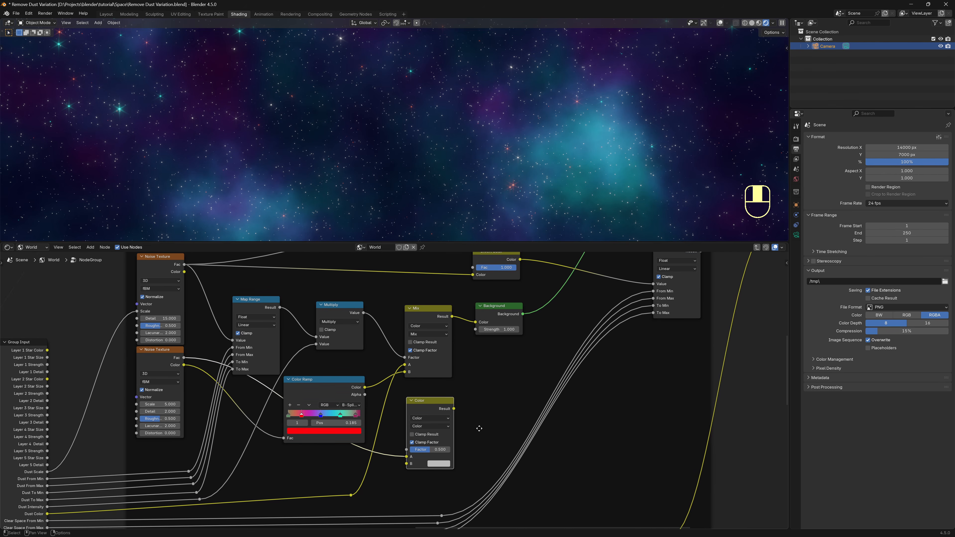
{"action": "scroll", "coordinate": [479, 429], "scroll_direction": "up", "scroll_amount": 3}
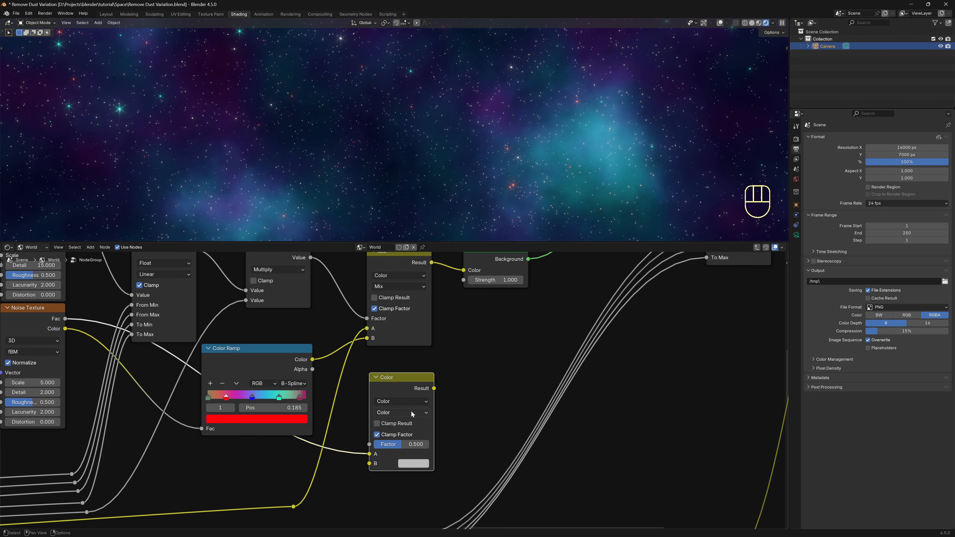
{"action": "left_click", "coordinate": [412, 414]}
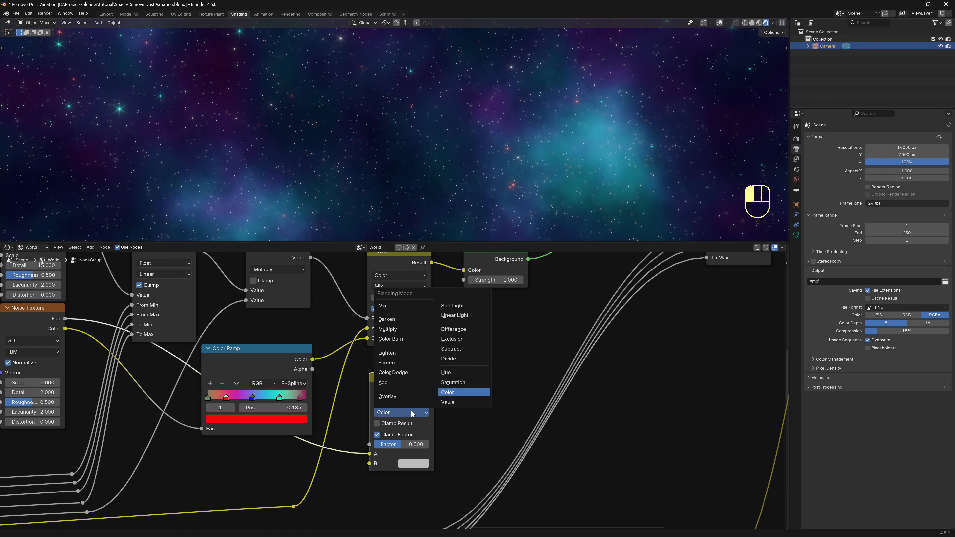
{"action": "left_click", "coordinate": [395, 330]}
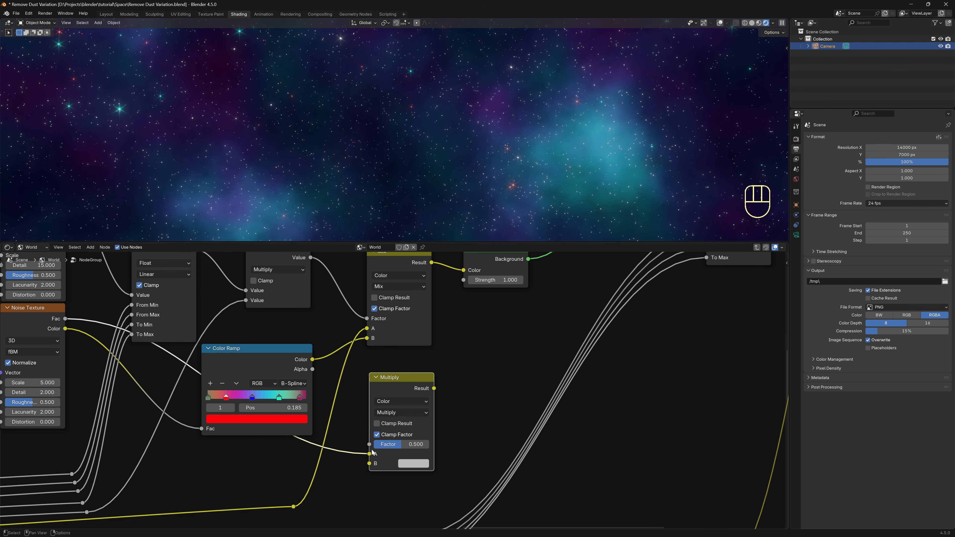
{"action": "left_click_drag", "start_coordinate": [399, 447], "coordinate": [422, 452]}
Try routing Dust Color through a reroute into the Multiply node, then undo the reroute.
{"action": "scroll", "coordinate": [335, 506], "scroll_direction": "down", "scroll_amount": 3}
{"action": "middle_click_drag", "start_coordinate": [326, 512], "coordinate": [416, 455]}
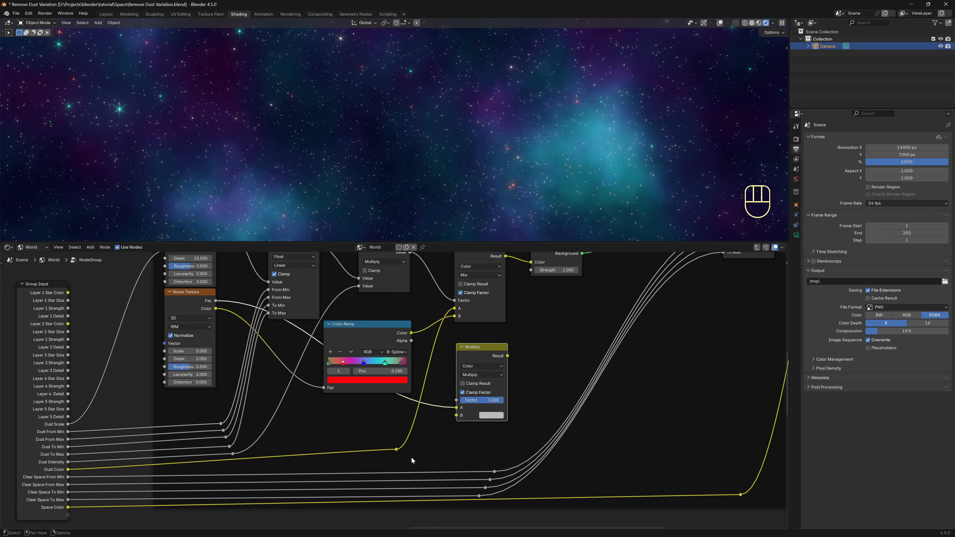
{"action": "left_click", "coordinate": [397, 449]}
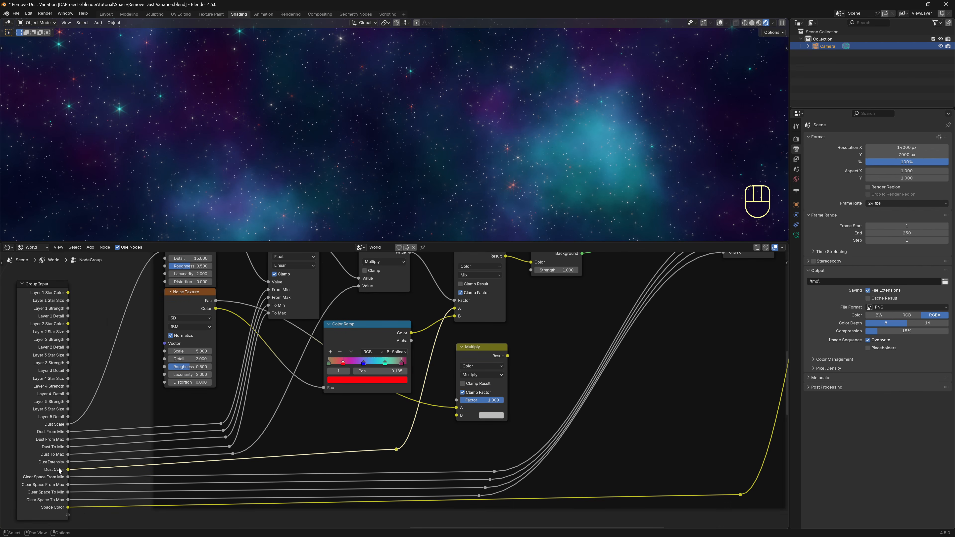
{"action": "left_click_drag", "start_coordinate": [397, 450], "coordinate": [458, 417]}
{"action": "left_click_drag", "start_coordinate": [381, 431], "coordinate": [402, 457]}
{"action": "left_click", "coordinate": [343, 428]}
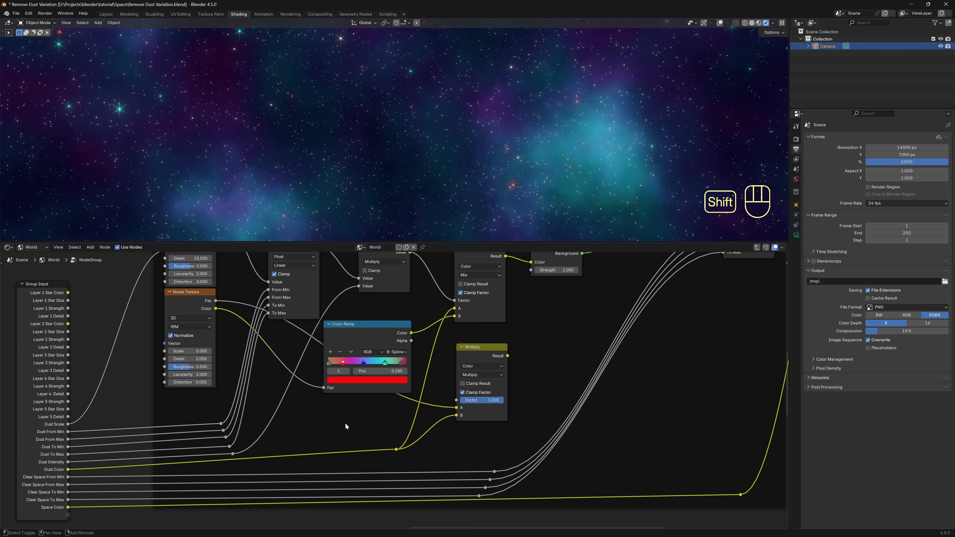
{"action": "right_click_drag", "start_coordinate": [344, 417], "coordinate": [342, 455], "text": "shift"}
{"action": "left_click_drag", "start_coordinate": [342, 453], "coordinate": [363, 424]}
{"action": "key", "text": "Escape"}
{"action": "key", "text": "ctrl+z"}
{"action": "key", "text": "ctrl+z"}
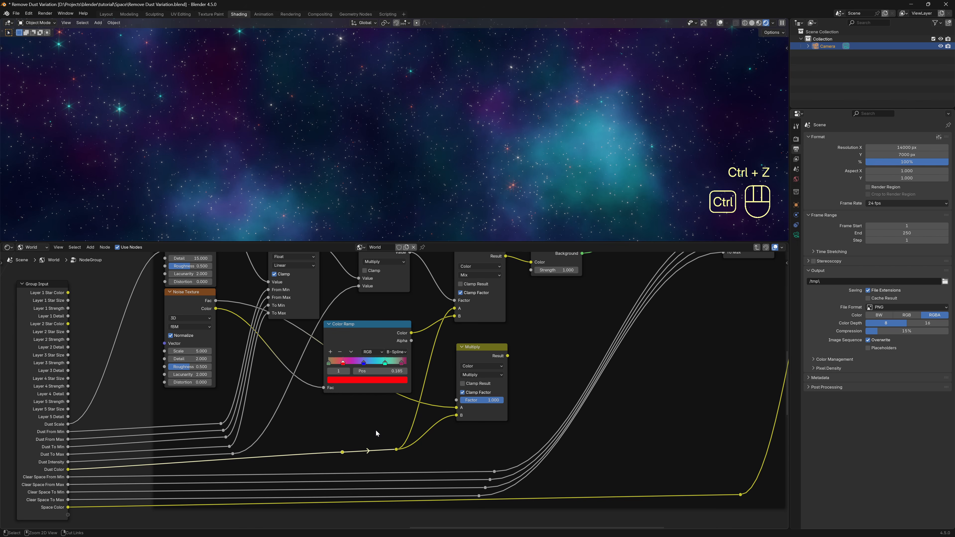
Move the Background node further right to make room.
{"action": "middle_click_drag", "start_coordinate": [574, 354], "coordinate": [509, 413]}
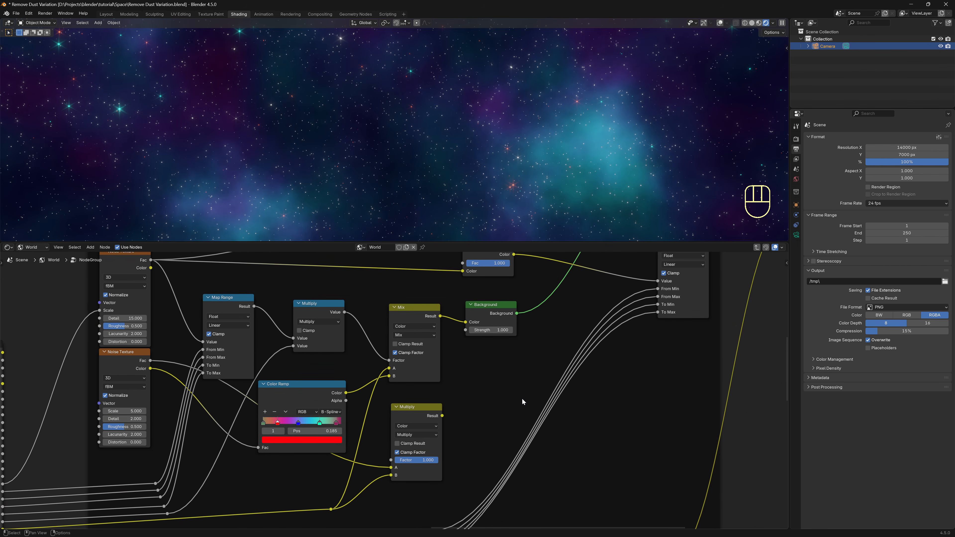
{"action": "scroll", "coordinate": [515, 392], "scroll_direction": "up", "scroll_amount": 2}
{"action": "left_click_drag", "start_coordinate": [482, 311], "coordinate": [541, 315]}
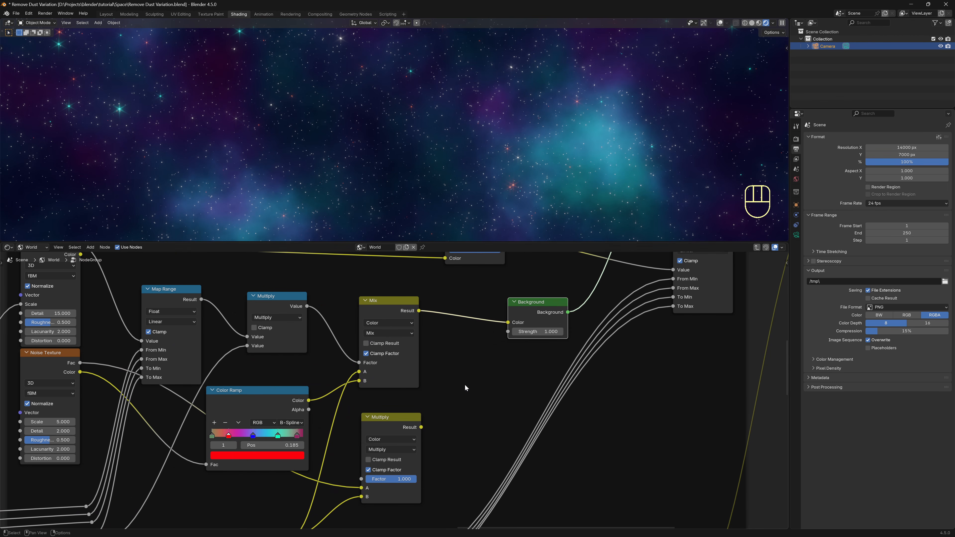
Insert a Mix Color node taking the upper Mix and Multiply results, feeding Background Color, factor 1.000.
{"action": "key", "text": "shift+a"}
{"action": "left_click", "coordinate": [452, 395]}
{"action": "key", "text": "Return"}
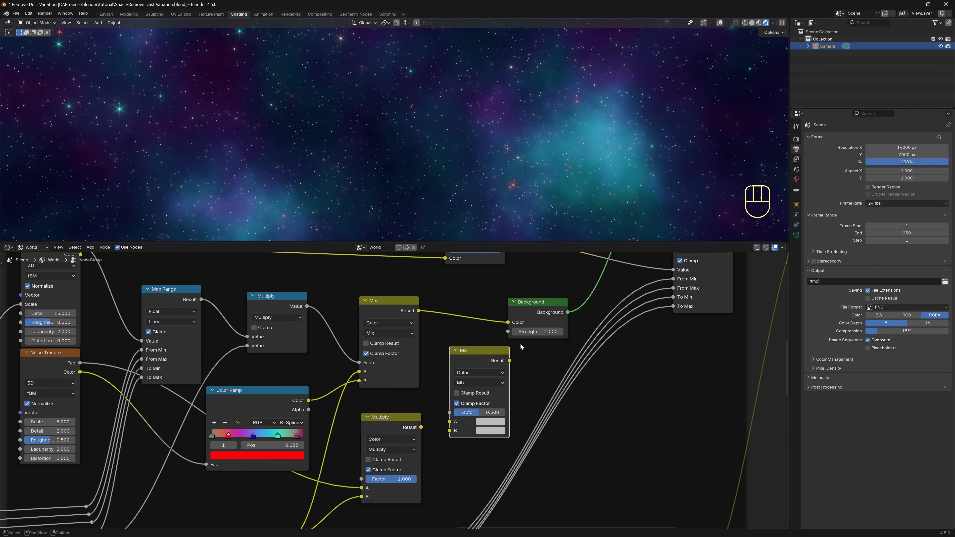
{"action": "left_click", "coordinate": [450, 346]}
{"action": "left_click", "coordinate": [419, 312]}
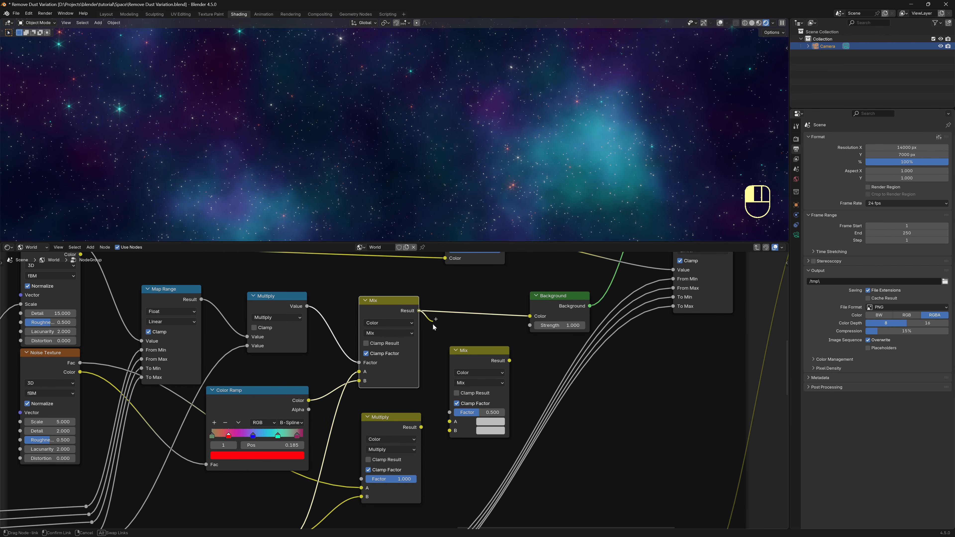
{"action": "left_click_drag", "start_coordinate": [419, 311], "coordinate": [448, 434]}
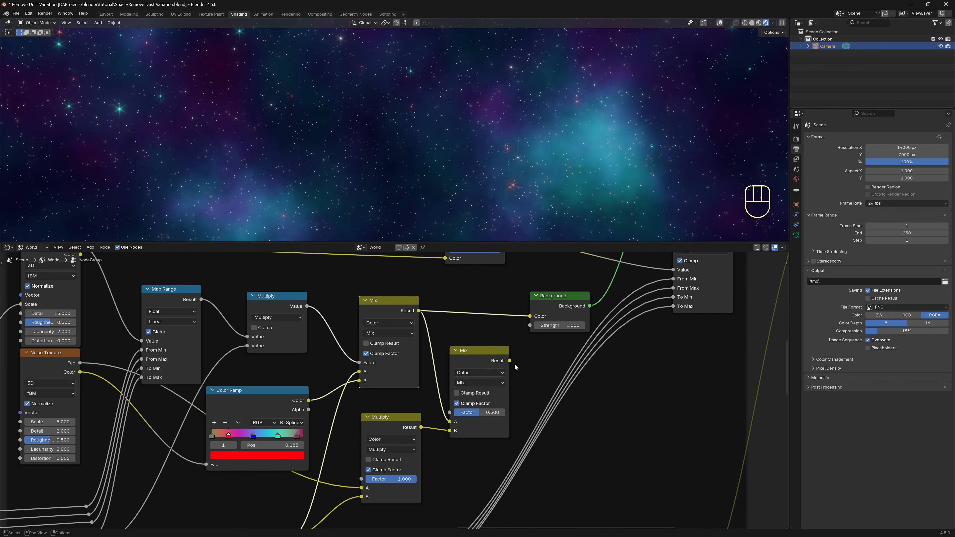
{"action": "left_click_drag", "start_coordinate": [510, 361], "coordinate": [528, 317]}
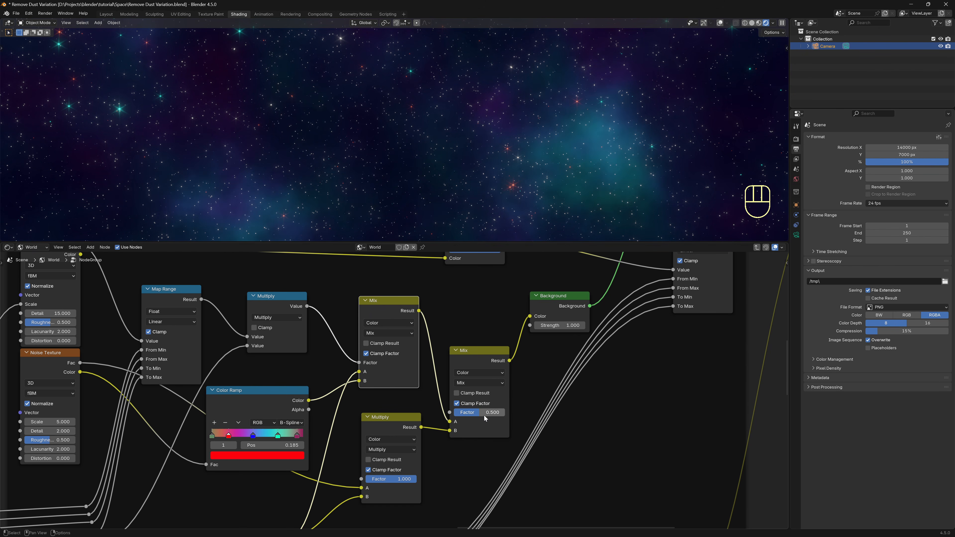
{"action": "mouse_move", "coordinate": [486, 415]}
{"action": "left_mouse_down"}
{"action": "mouse_move", "coordinate": [454, 414]}
{"action": "mouse_move", "coordinate": [515, 415]}
{"action": "mouse_move", "coordinate": [504, 415]}
{"action": "left_mouse_up"}
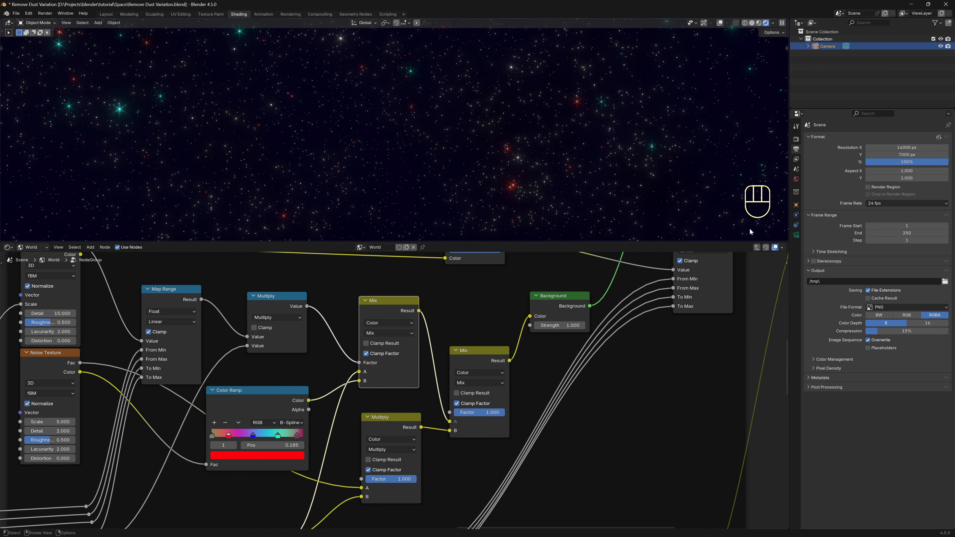
Set the world's Dust Color to a dark red in the World properties.
{"action": "left_click", "coordinate": [797, 179]}
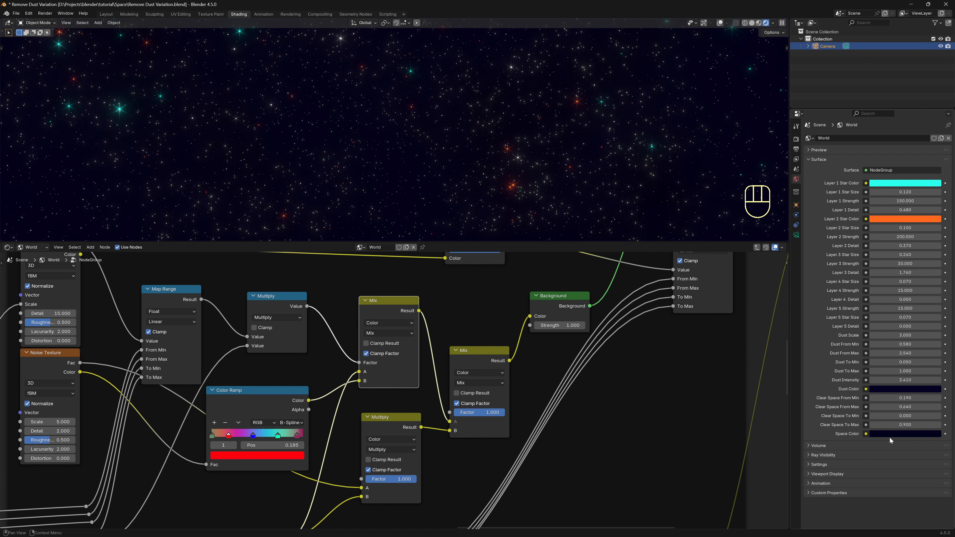
{"action": "left_click", "coordinate": [889, 394]}
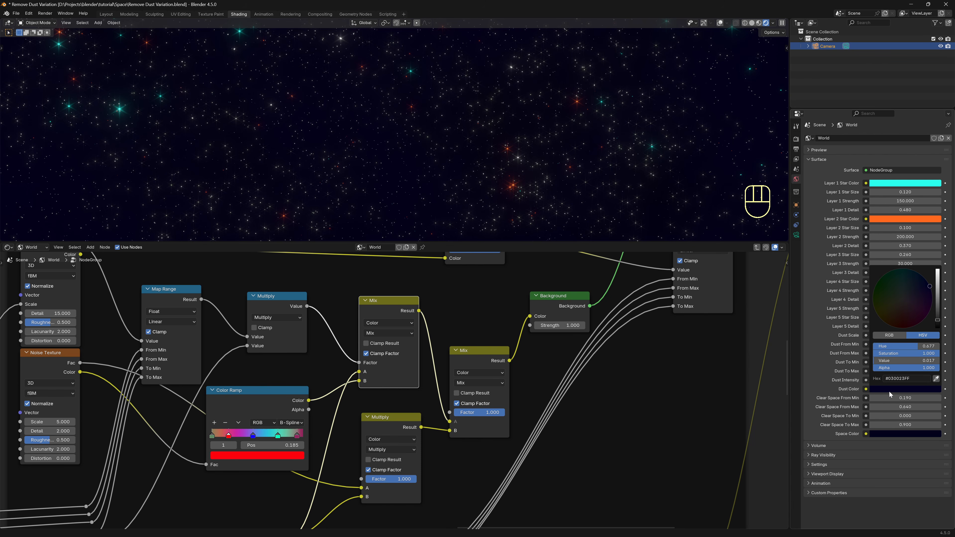
{"action": "left_click_drag", "start_coordinate": [938, 325], "coordinate": [899, 327]}
{"action": "left_click_drag", "start_coordinate": [938, 284], "coordinate": [936, 298]}
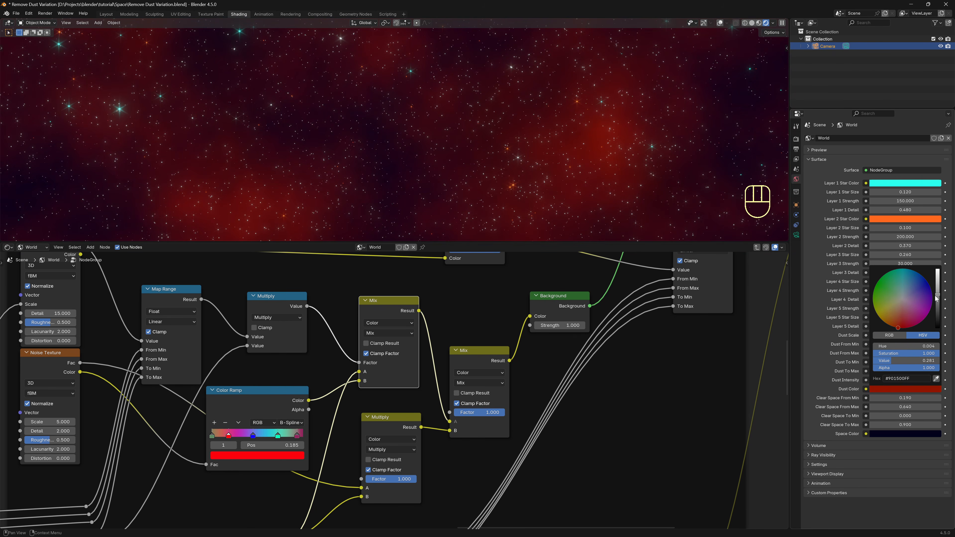
Expose the dust Mix node's factor as a new Factor group input.
{"action": "middle_click_drag", "start_coordinate": [562, 466], "coordinate": [601, 449]}
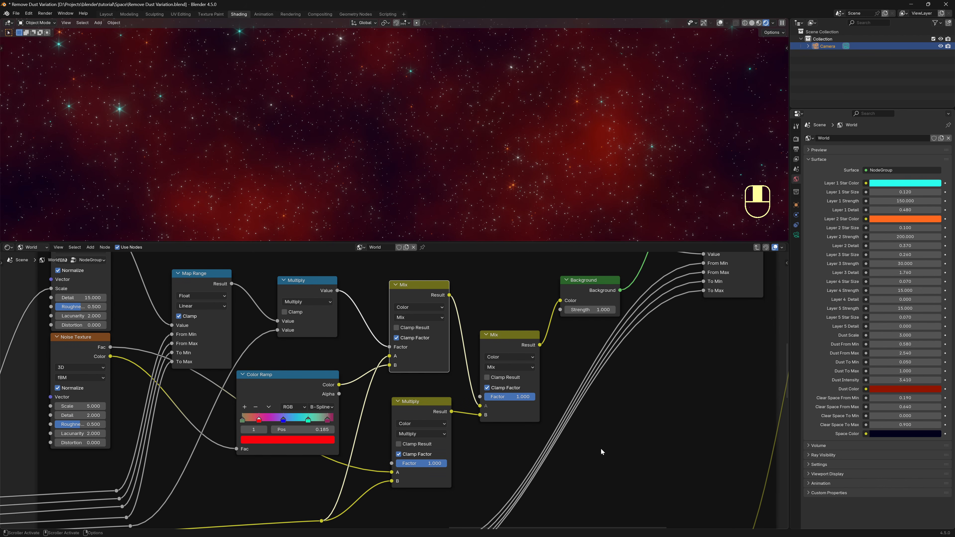
{"action": "scroll", "coordinate": [510, 439], "scroll_direction": "down", "scroll_amount": 3}
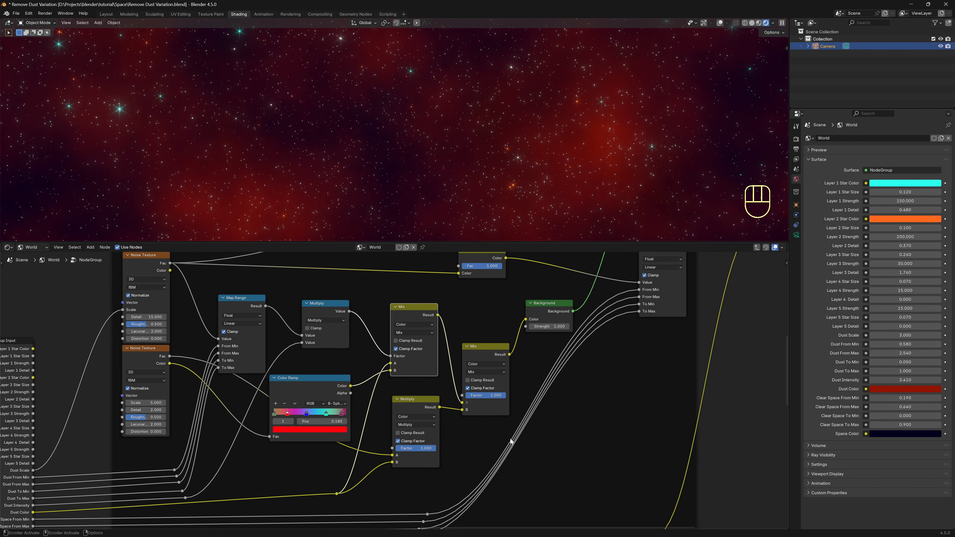
{"action": "middle_click_drag", "start_coordinate": [524, 436], "coordinate": [634, 384]}
{"action": "left_click_drag", "start_coordinate": [573, 342], "coordinate": [144, 502]}
{"action": "middle_click_drag", "start_coordinate": [713, 431], "coordinate": [868, 456]}
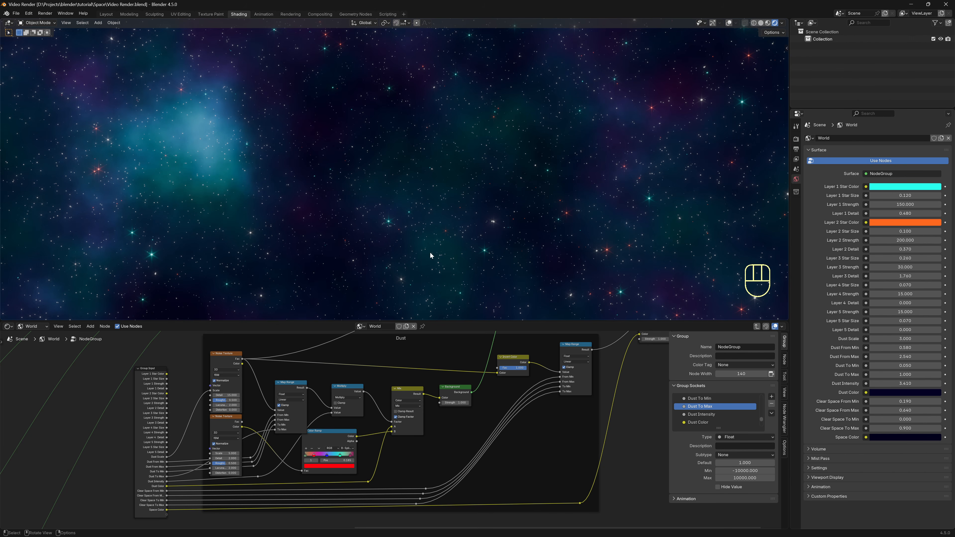
Add a camera to the scene and view through it.
{"action": "key", "text": "shift+a"}
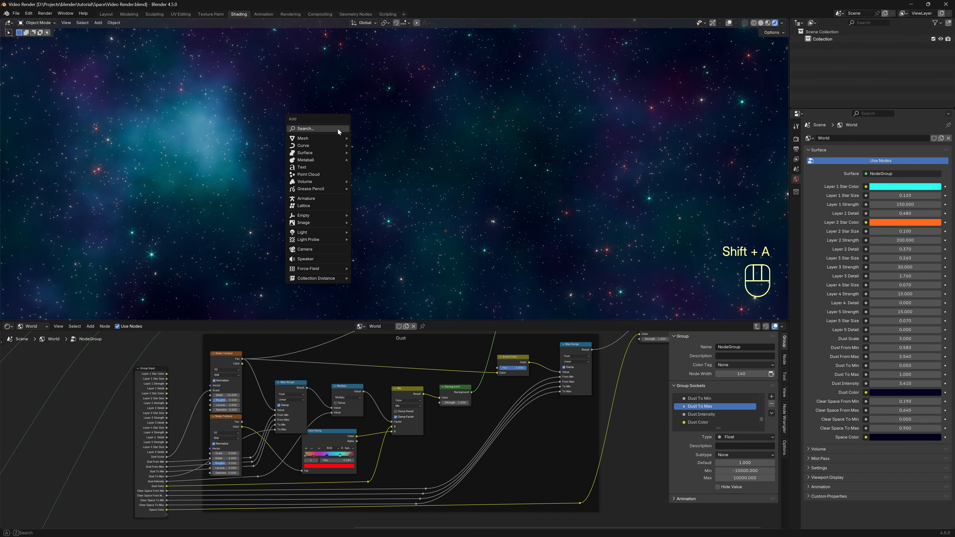
{"action": "left_click", "coordinate": [329, 249]}
{"action": "key", "text": "KP_0"}
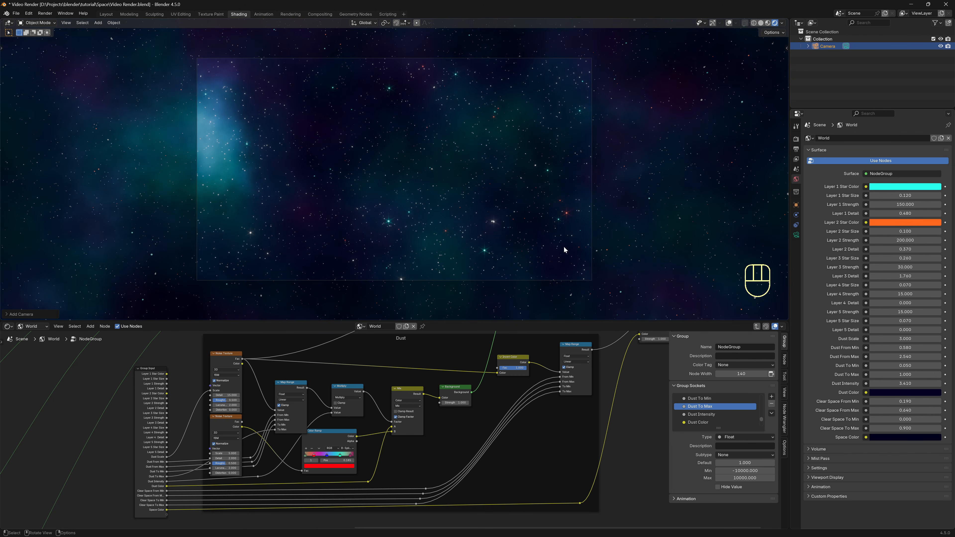
Render with Cycles on GPU Compute at 400 max samples with GPU denoising.
{"action": "left_click", "coordinate": [797, 139]}
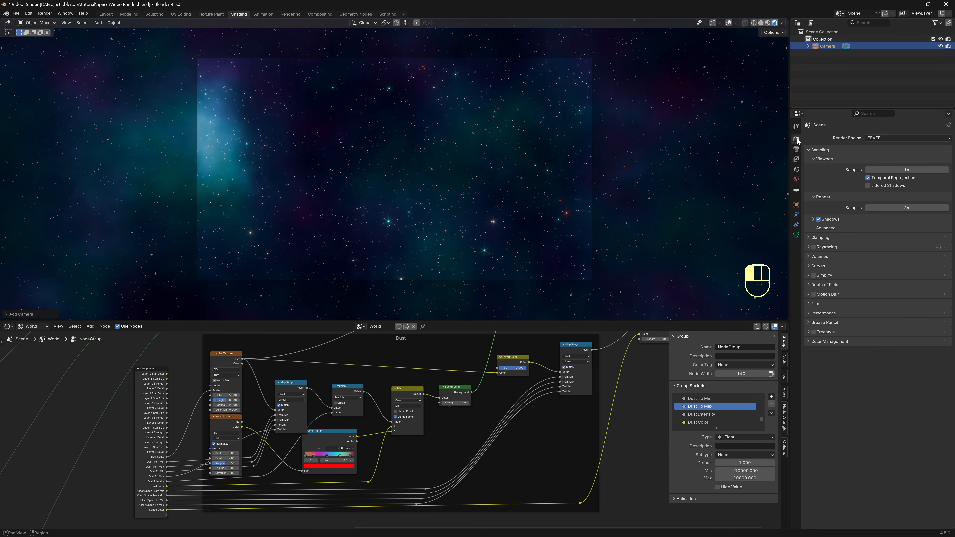
{"action": "left_click", "coordinate": [886, 140]}
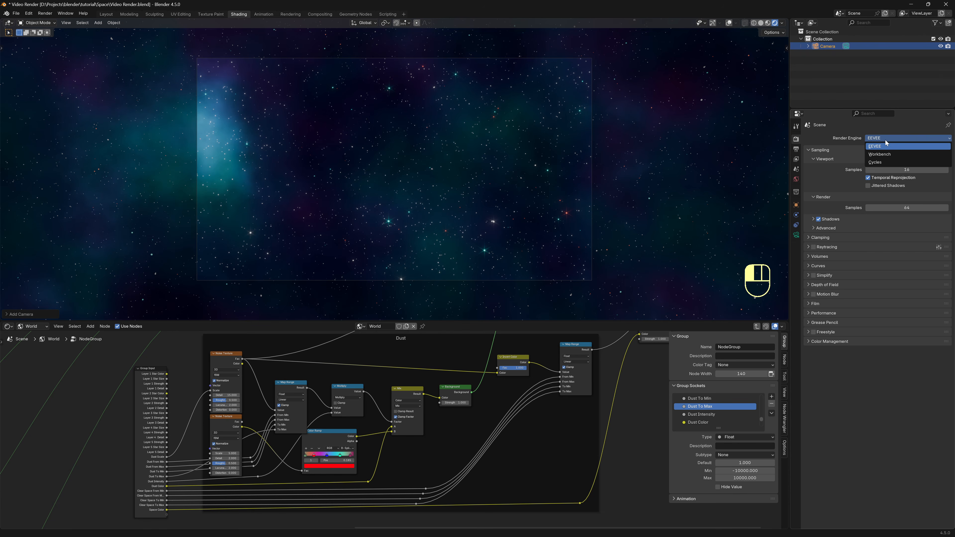
{"action": "left_click", "coordinate": [885, 162]}
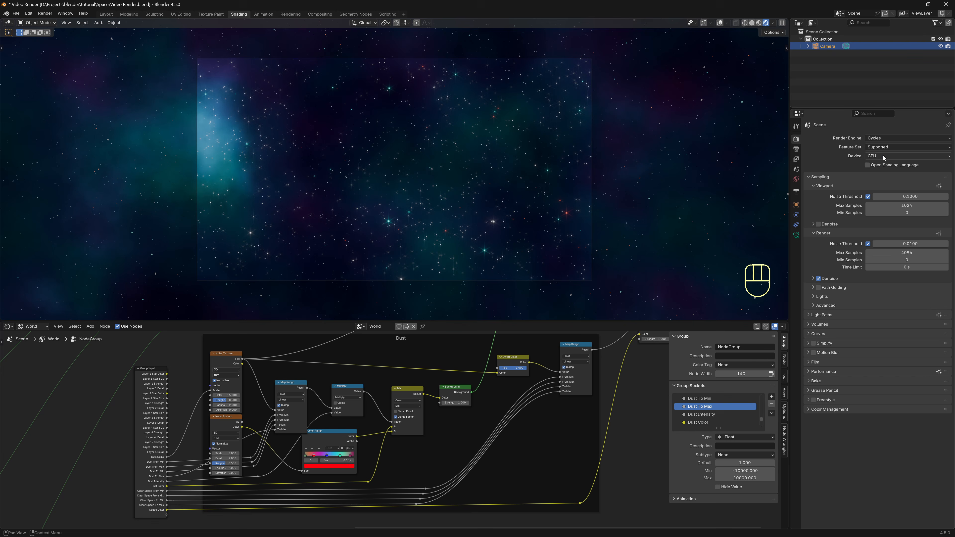
{"action": "left_click", "coordinate": [884, 156]}
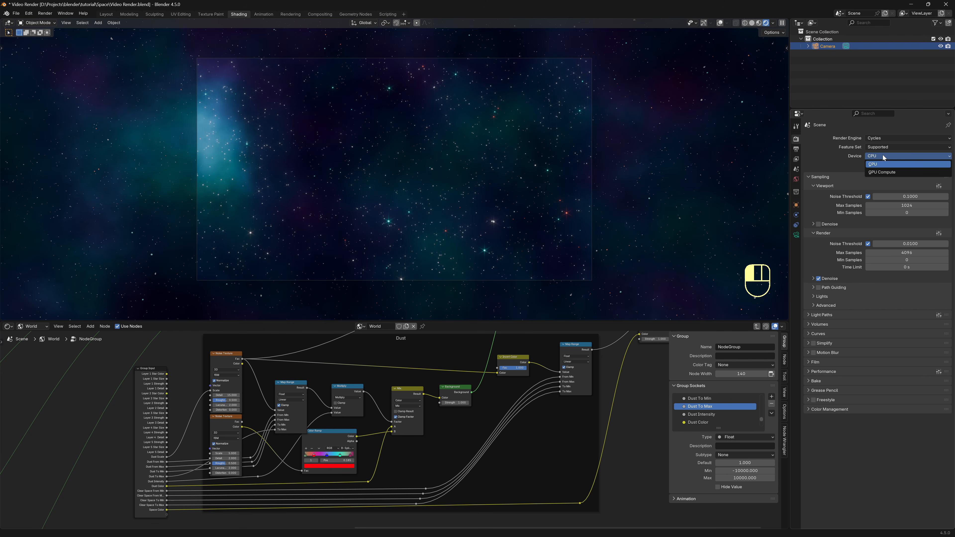
{"action": "left_click", "coordinate": [883, 171]}
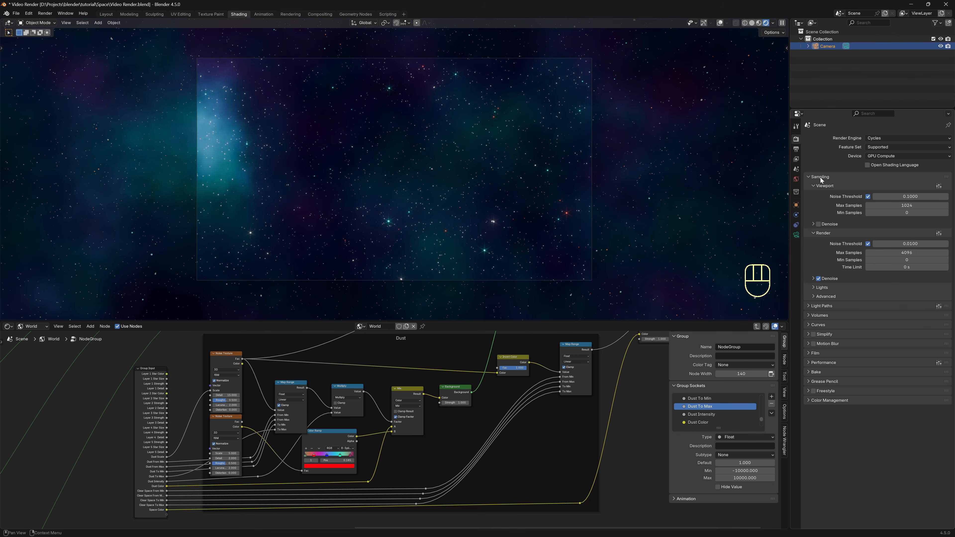
{"action": "left_click", "coordinate": [899, 253]}
{"action": "type", "text": "400"}
{"action": "key", "text": "Return"}
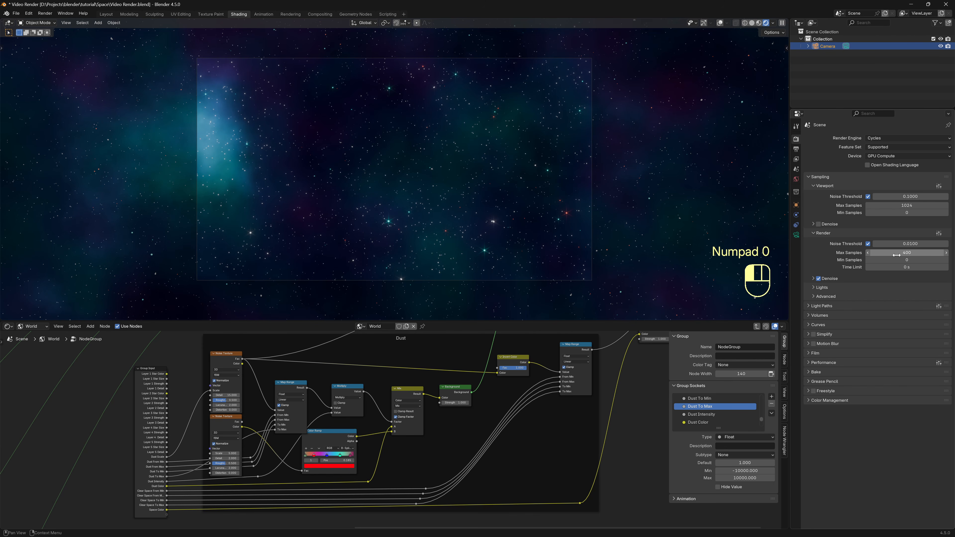
{"action": "left_click", "coordinate": [813, 278]}
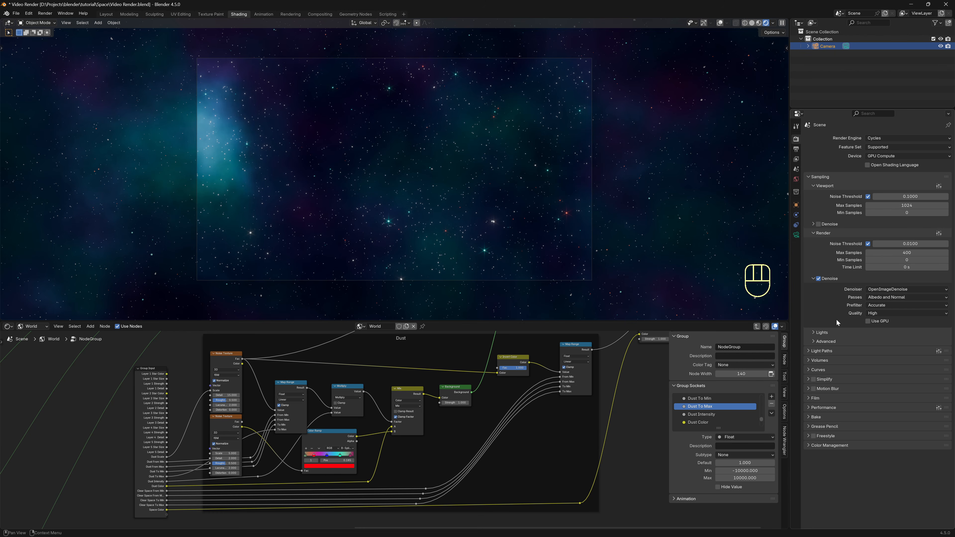
{"action": "left_click", "coordinate": [869, 322]}
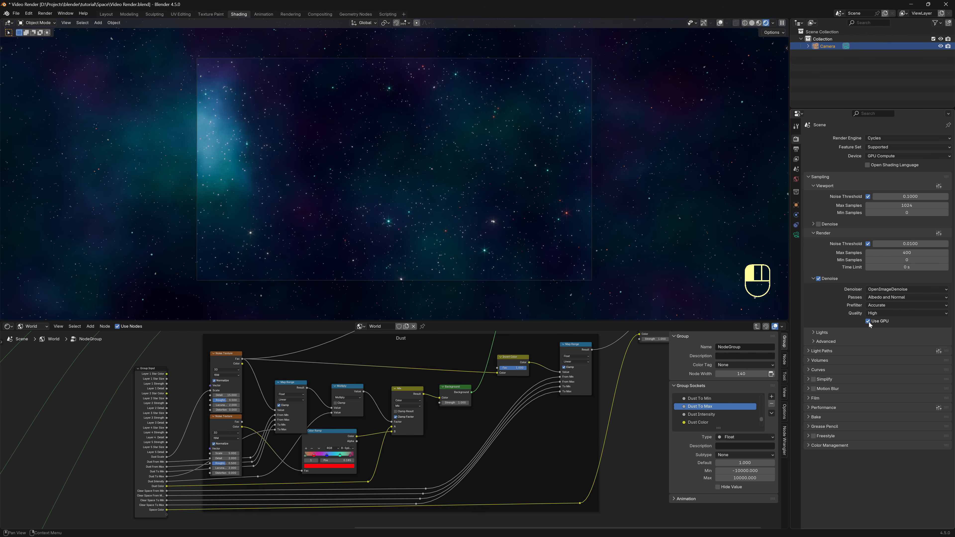
{"action": "left_click", "coordinate": [797, 235]}
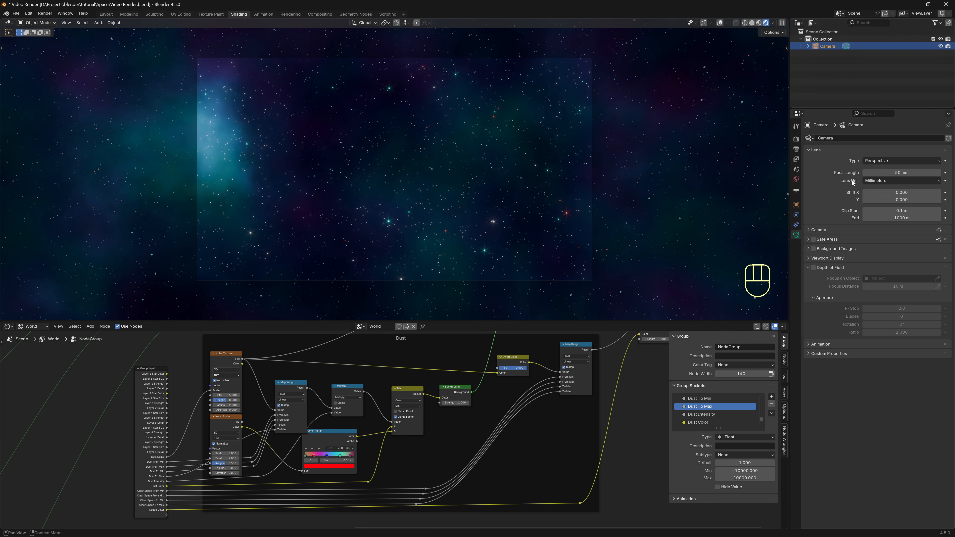
Make the camera a panoramic lens with equirectangular projection.
{"action": "left_click", "coordinate": [884, 161]}
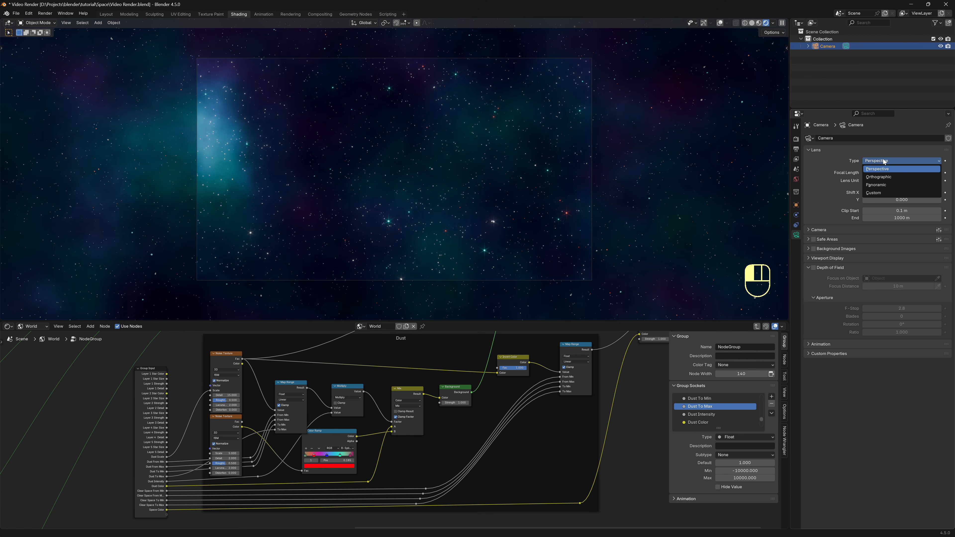
{"action": "left_click", "coordinate": [882, 185]}
{"action": "left_click", "coordinate": [877, 173]}
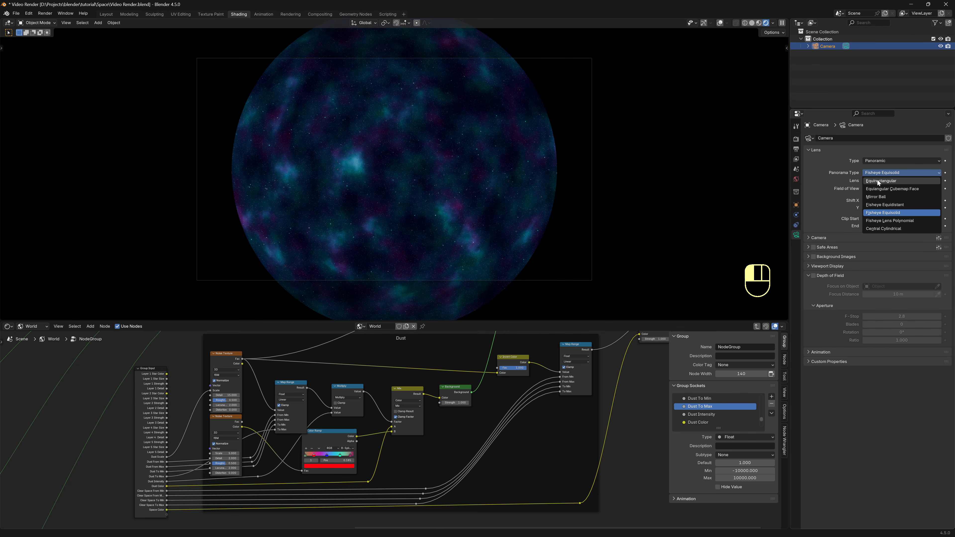
{"action": "left_click", "coordinate": [877, 181]}
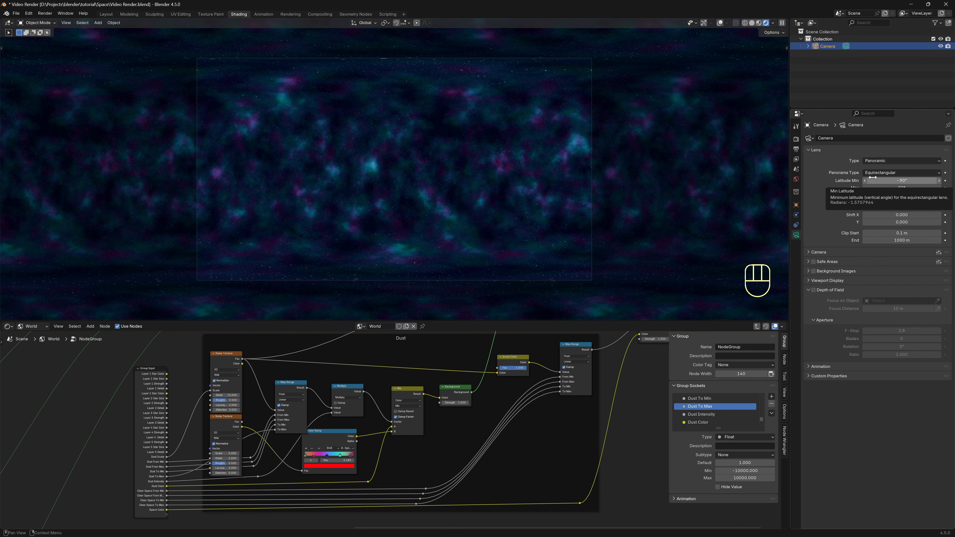
Set the output resolution to 14000 × 7000 px and render the frame with F12.
{"action": "left_click", "coordinate": [796, 151]}
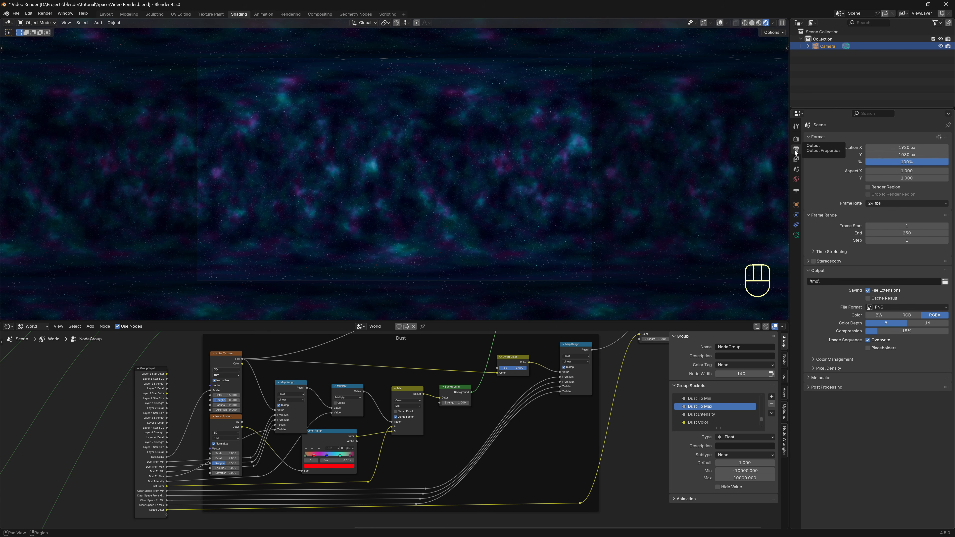
{"action": "left_click", "coordinate": [876, 148]}
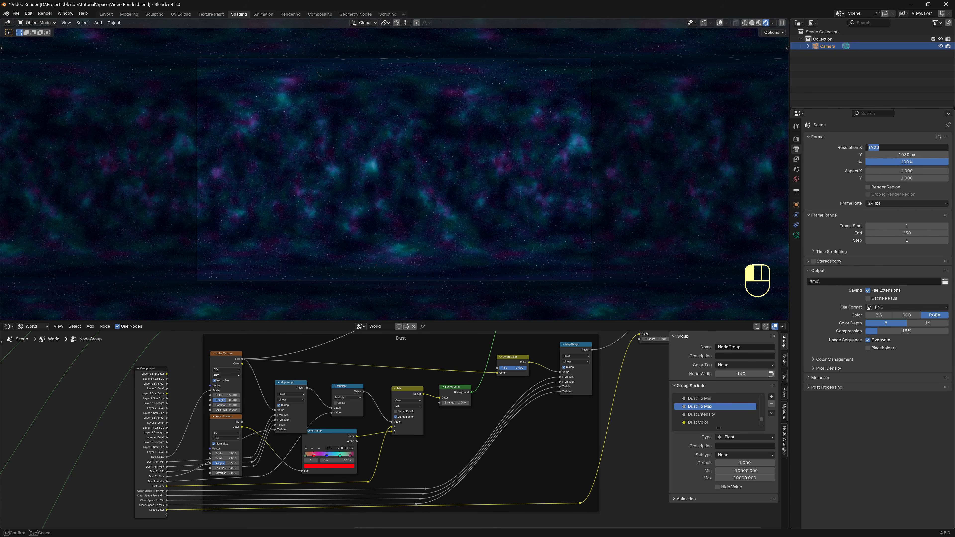
{"action": "type", "text": "14000"}
{"action": "left_click", "coordinate": [910, 152]}
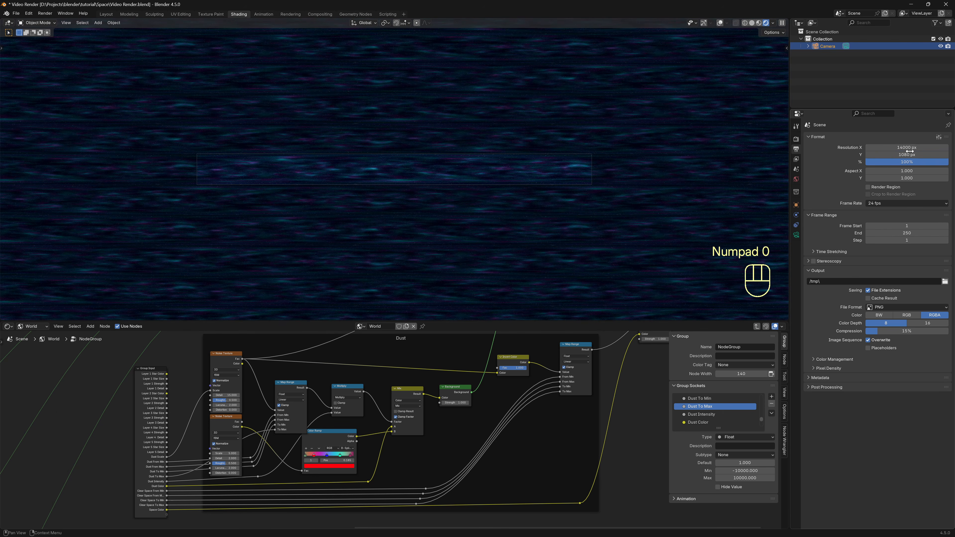
{"action": "left_click", "coordinate": [910, 154]}
{"action": "type", "text": "7000"}
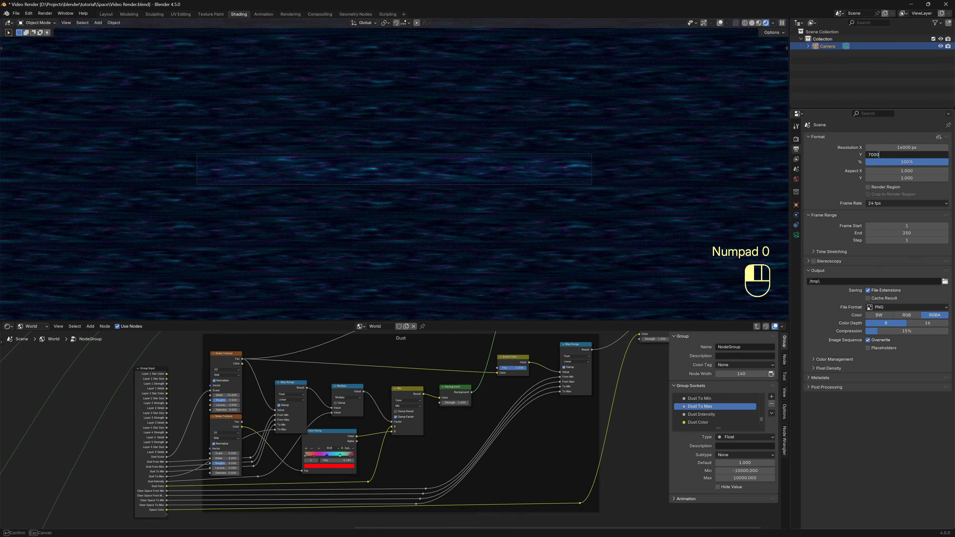
{"action": "key", "text": "Return"}
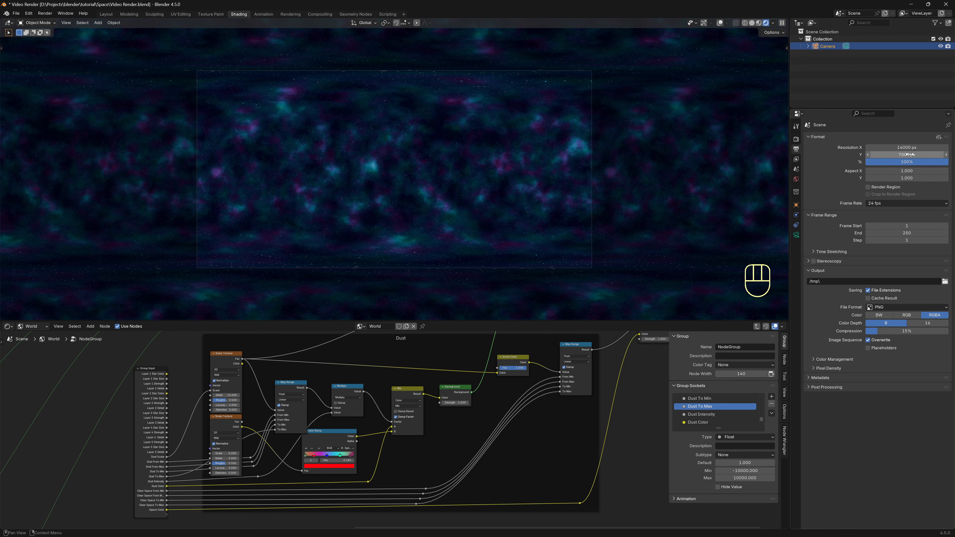
{"action": "key", "text": "F12"}
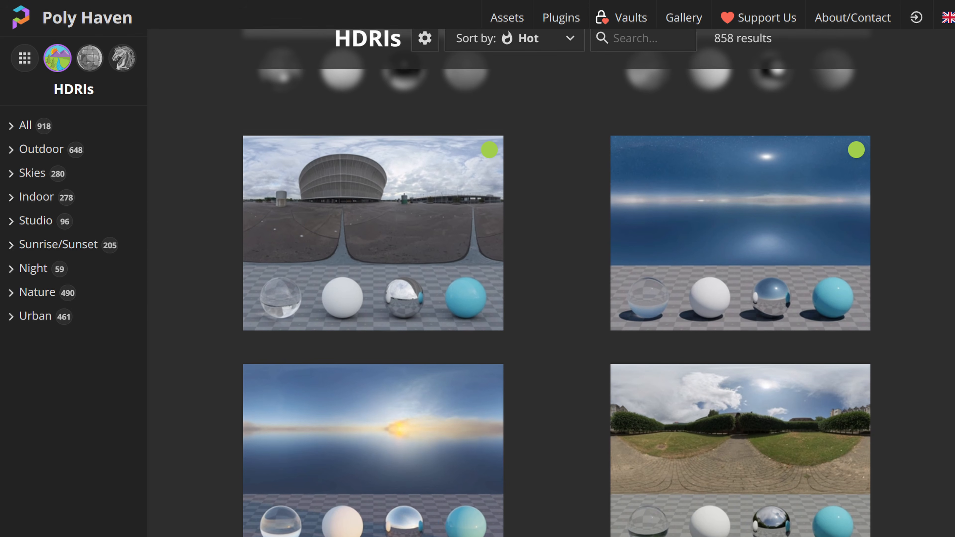
Save the rendered panorama from the render window in OpenEXR format as Space HDRI.exr.
{"action": "scroll", "coordinate": [551, 282], "scroll_direction": "down", "scroll_amount": 3}
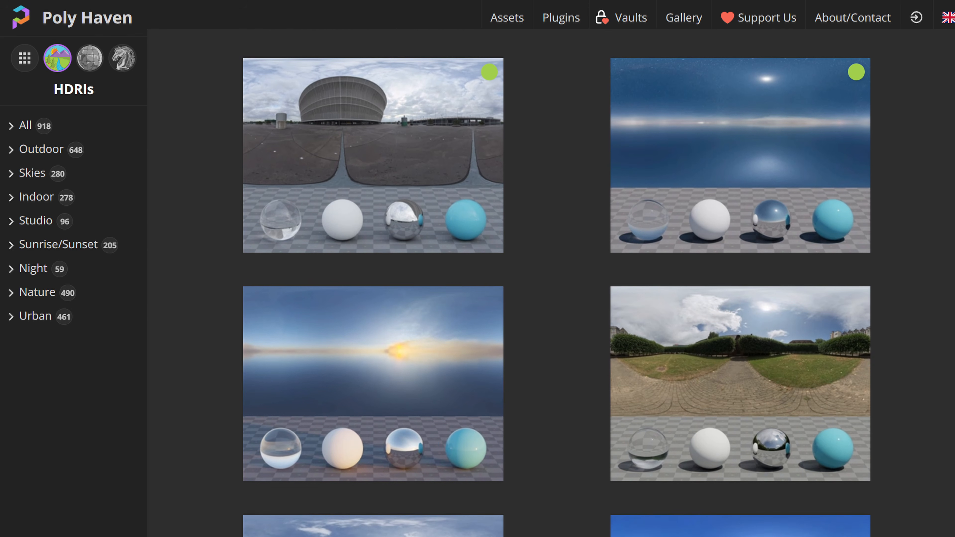
{"action": "scroll", "coordinate": [551, 283], "scroll_direction": "down", "scroll_amount": 4}
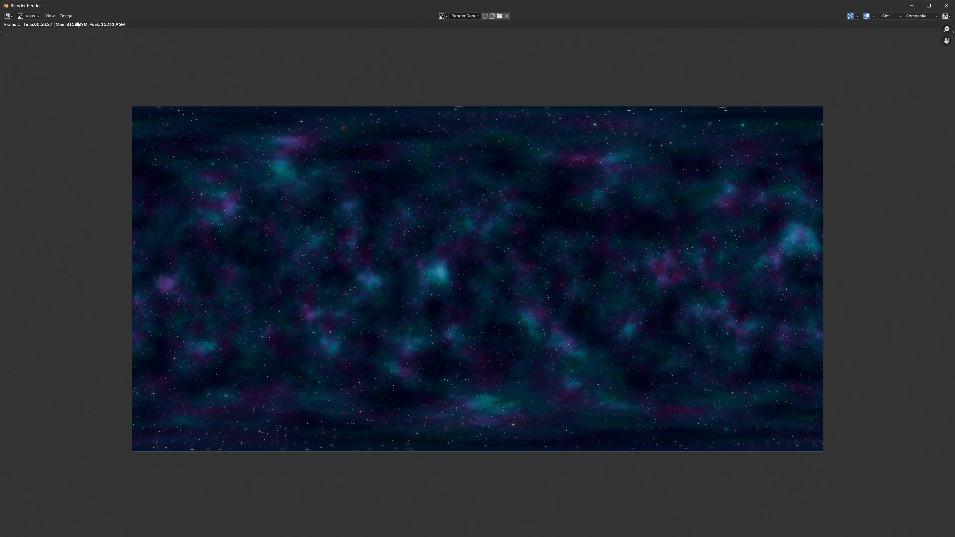
{"action": "left_click", "coordinate": [66, 16]}
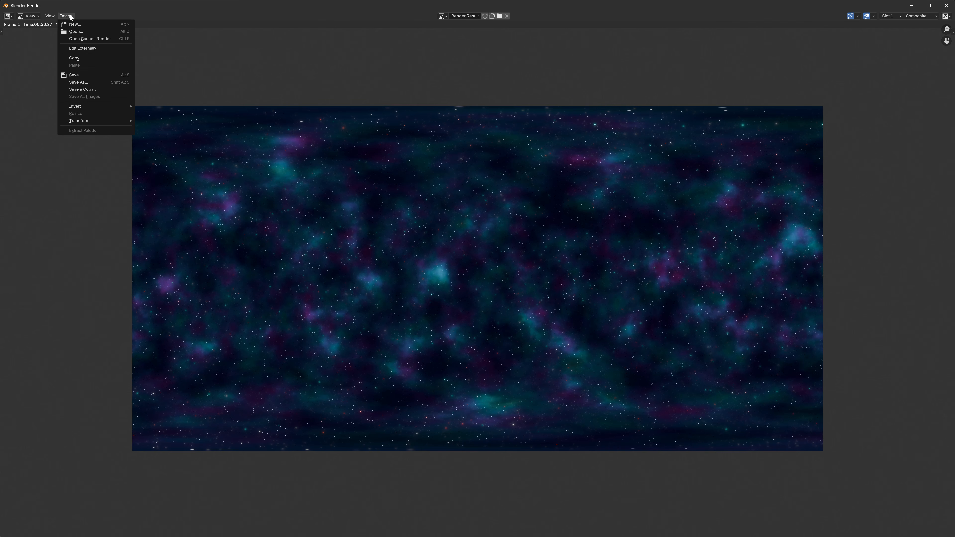
{"action": "left_click", "coordinate": [90, 82]}
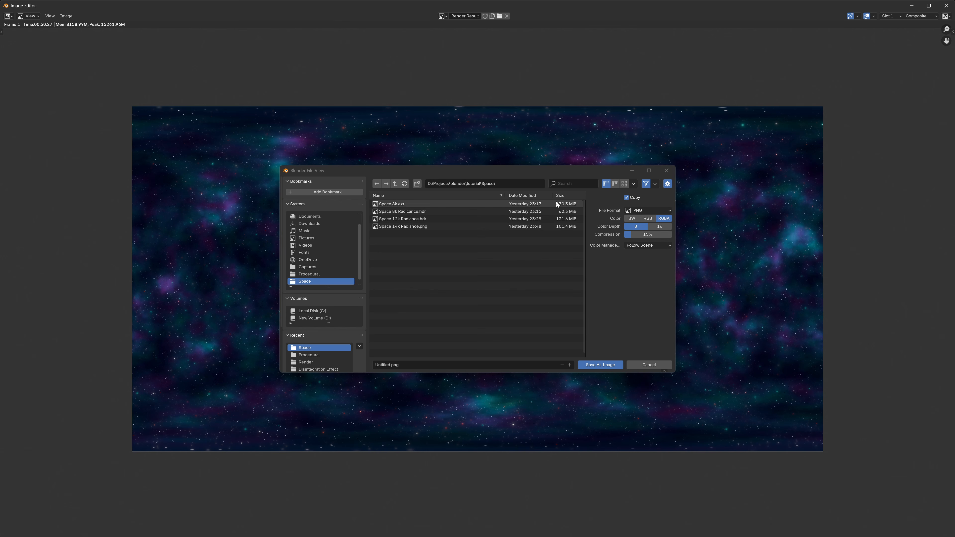
{"action": "left_click", "coordinate": [635, 212]}
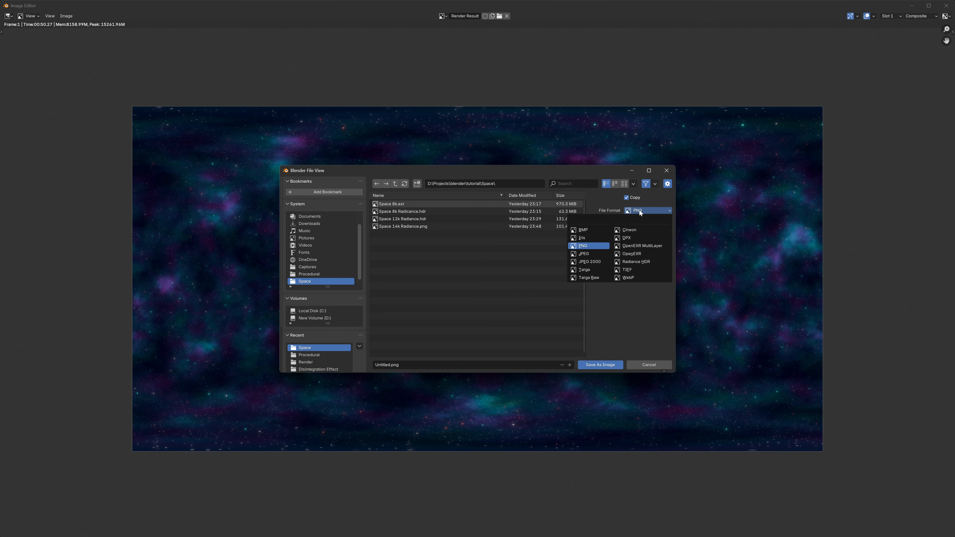
{"action": "left_click", "coordinate": [654, 255]}
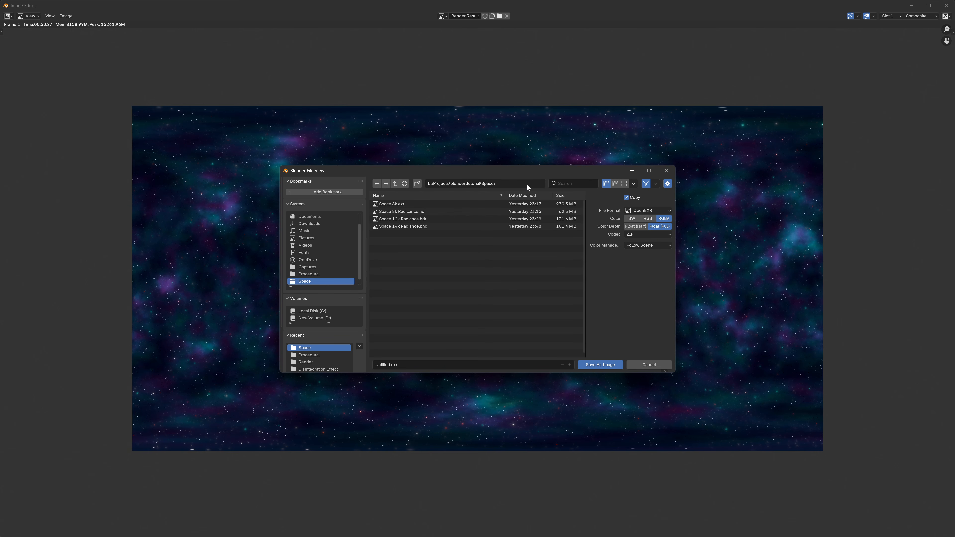
{"action": "left_click", "coordinate": [382, 365]}
{"action": "double_click", "coordinate": [382, 365]}
{"action": "type", "text": "Space HDRI"}
{"action": "left_click", "coordinate": [605, 365]}
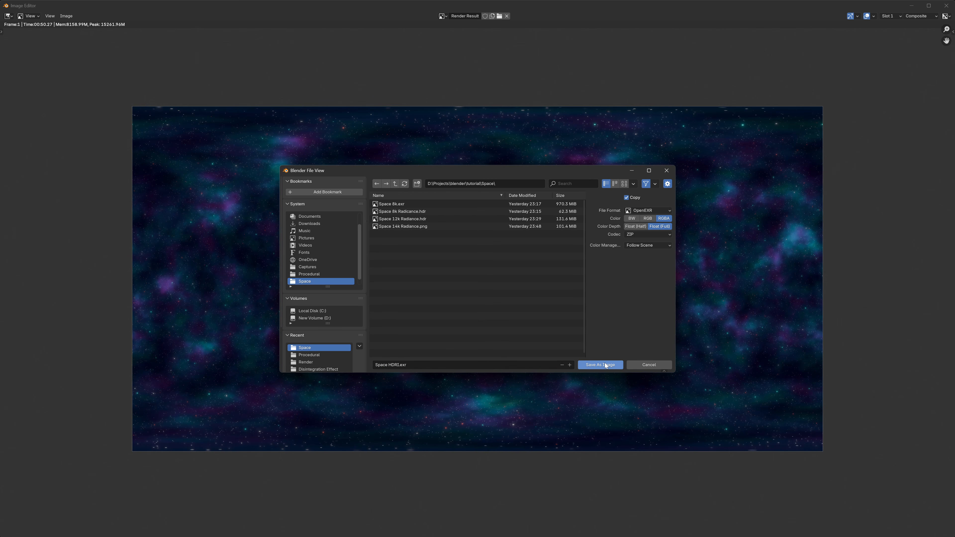
{"action": "left_click", "coordinate": [606, 365]}
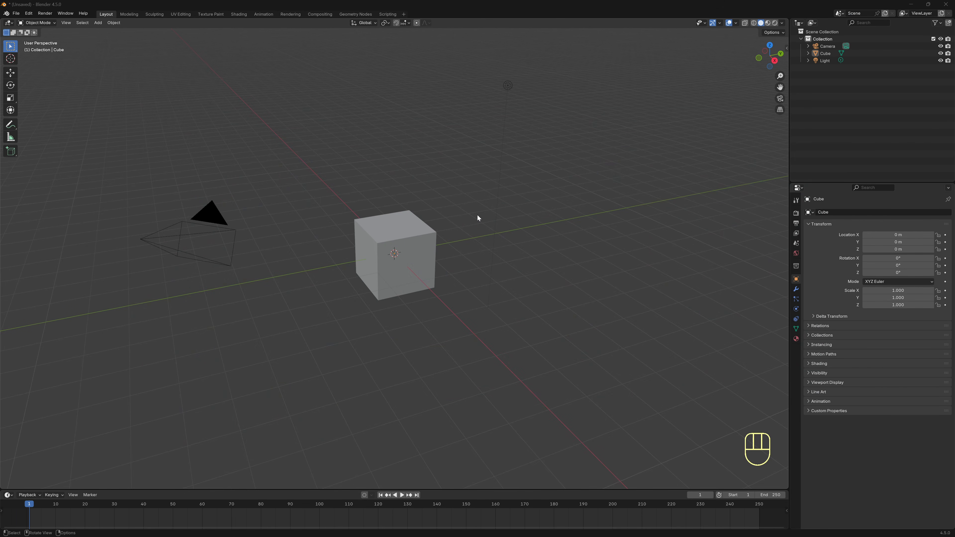
In Rendered shading, set the world Color to an Environment Texture loading Space HDRI.hdr.
{"action": "left_click", "coordinate": [776, 23]}
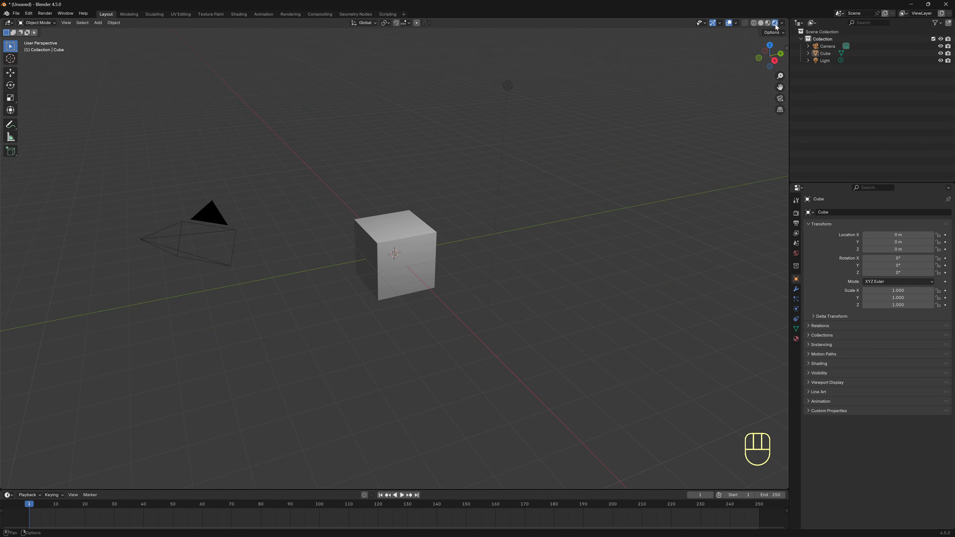
{"action": "left_click", "coordinate": [796, 253]}
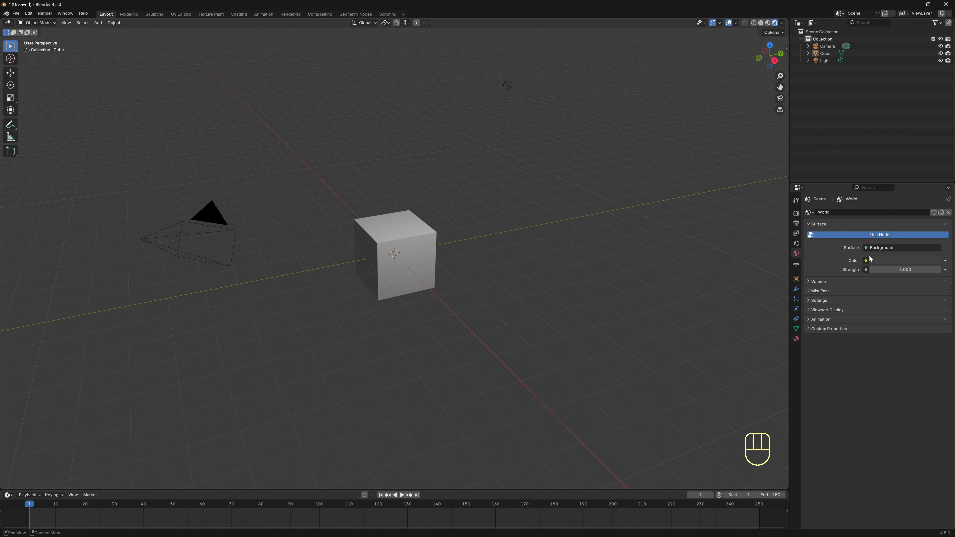
{"action": "left_click", "coordinate": [867, 261]}
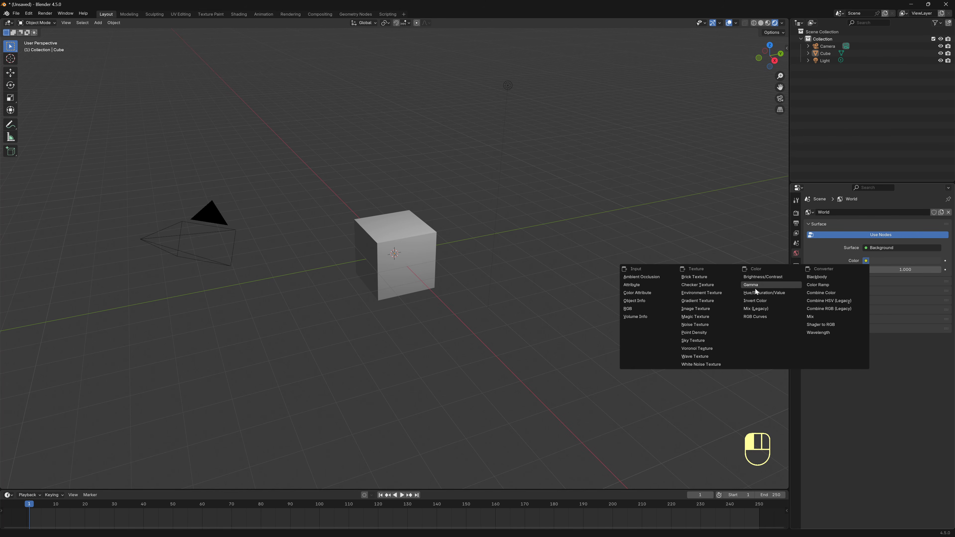
{"action": "left_click", "coordinate": [721, 293]}
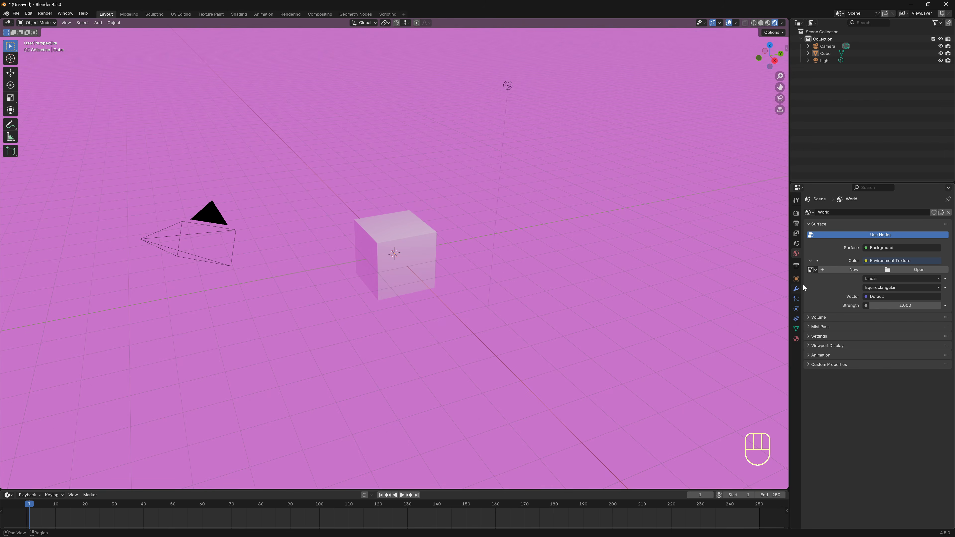
{"action": "left_click", "coordinate": [918, 269]}
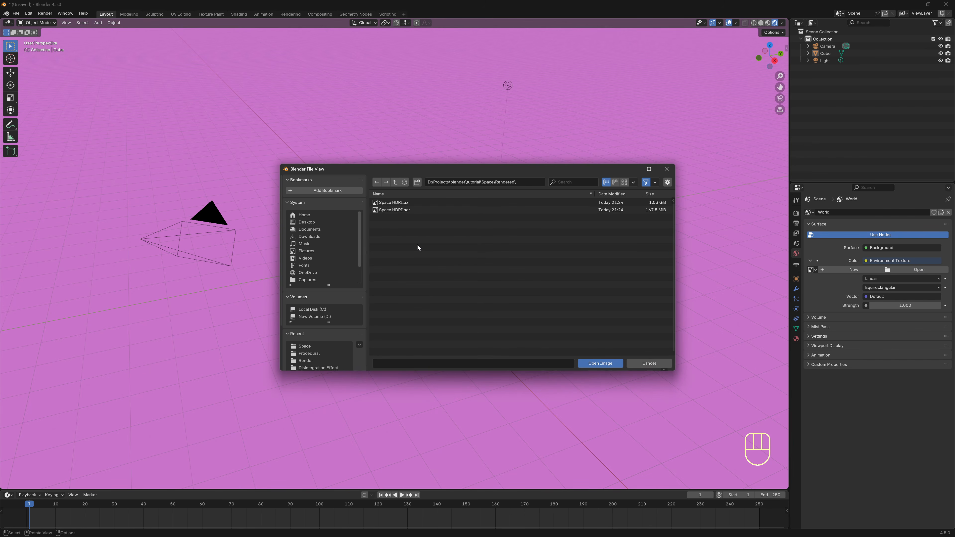
{"action": "double_click", "coordinate": [400, 212]}
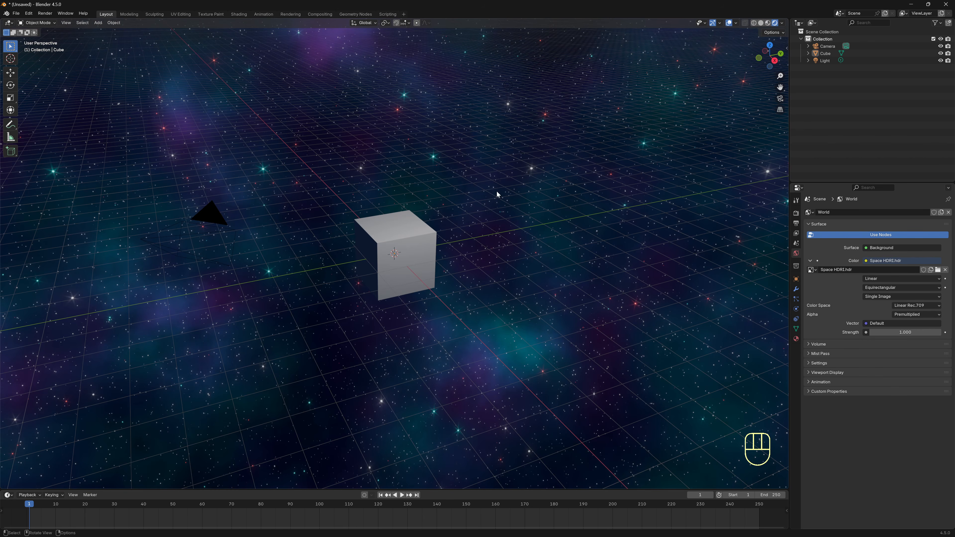
Hide viewport overlays and gizmos, then orbit to see the nebula surrounding the cube.
{"action": "left_click", "coordinate": [729, 23]}
{"action": "left_click", "coordinate": [712, 24]}
{"action": "middle_click_drag", "start_coordinate": [589, 168], "coordinate": [525, 211]}
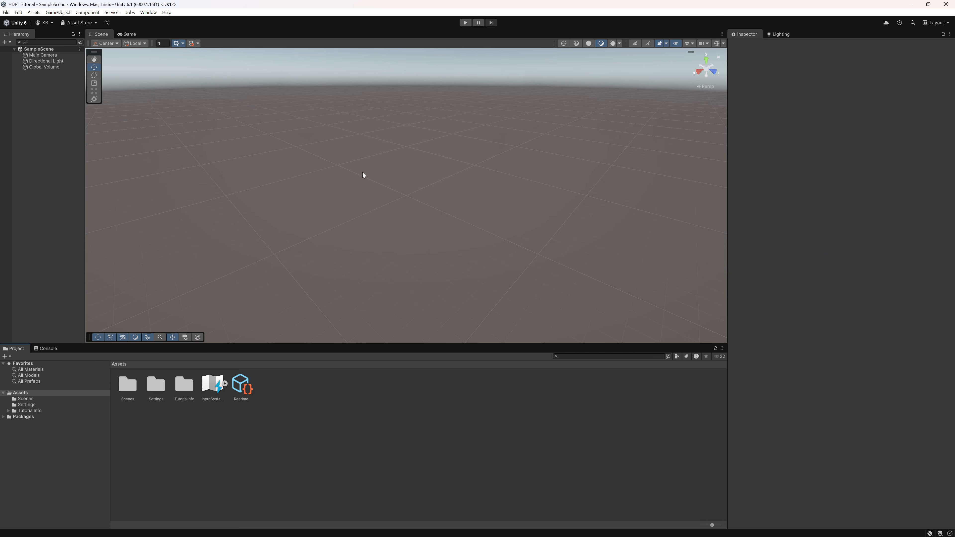
Import Space HDRI.hdr from the file browser into the Unity project's Assets.
{"action": "key", "text": "alt+Tab"}
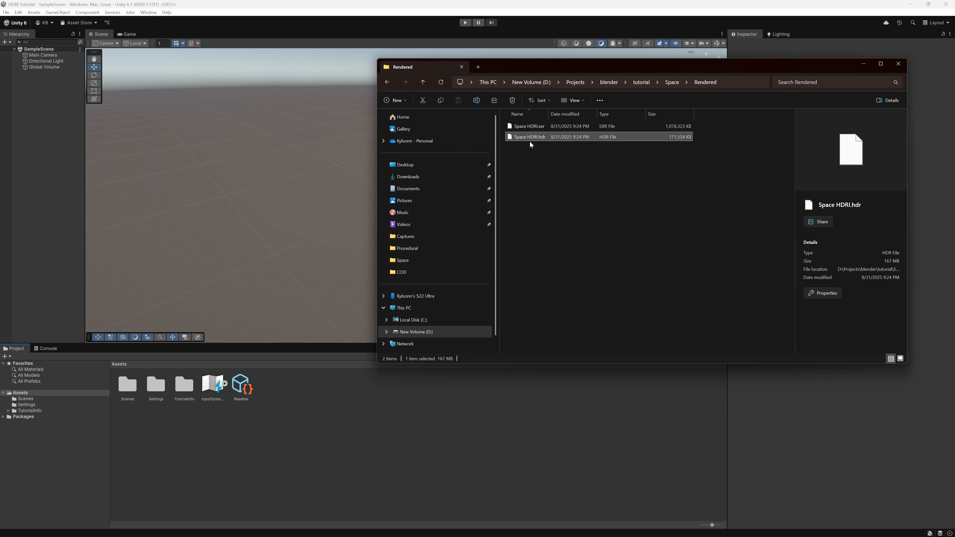
{"action": "left_click_drag", "start_coordinate": [297, 418], "coordinate": [297, 419]}
{"action": "left_click", "coordinate": [868, 64]}
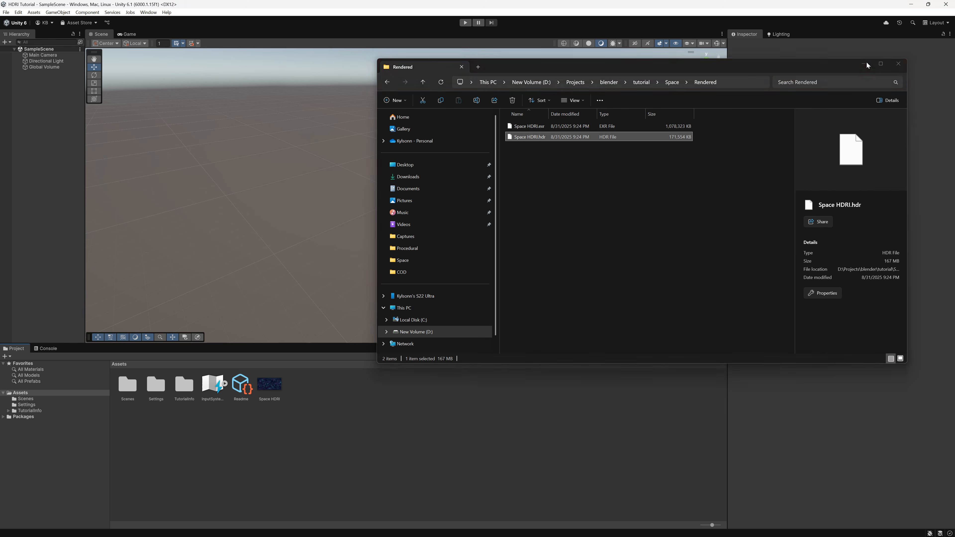
Set Space HDRI's import to Texture Shape Cube, Latitude-Longitude mapping, Alpha Source None, and apply.
{"action": "left_click", "coordinate": [266, 387]}
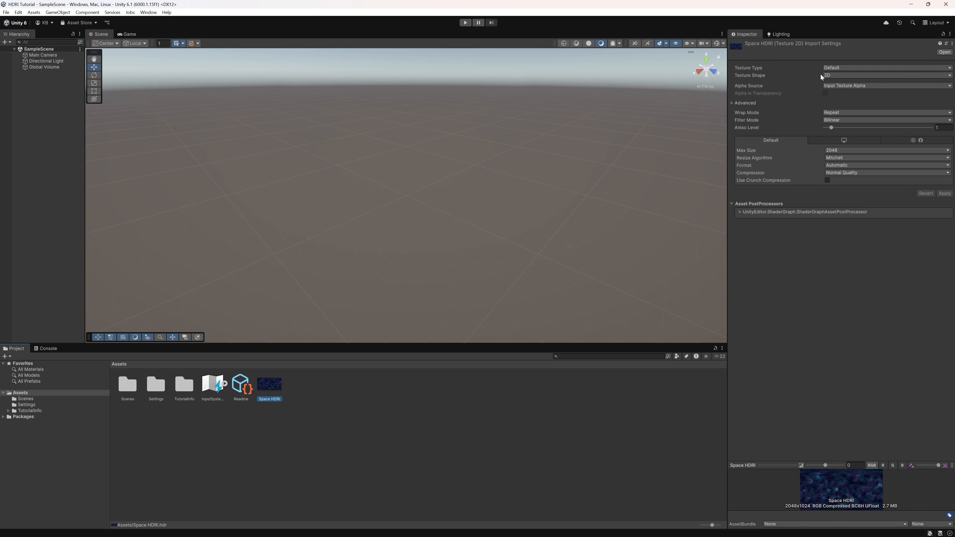
{"action": "left_click", "coordinate": [831, 76]}
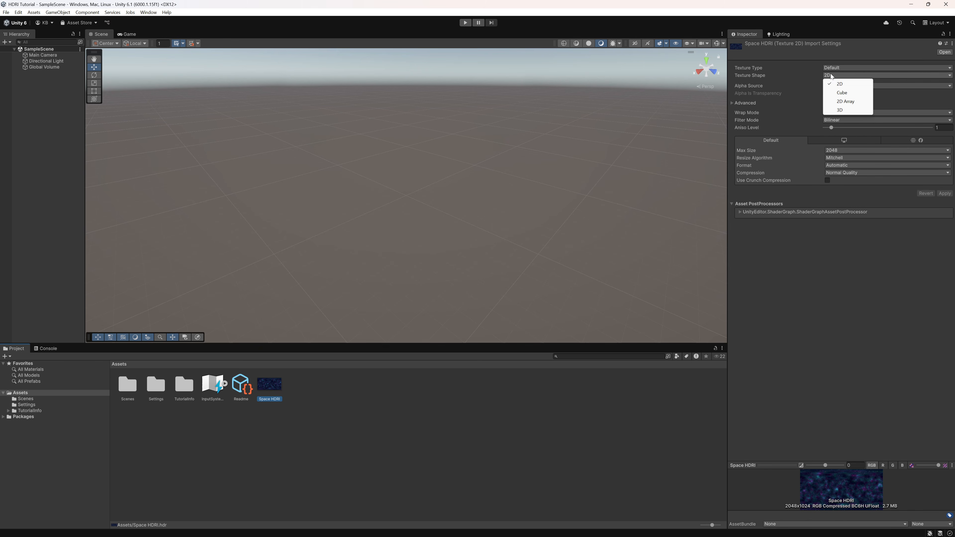
{"action": "left_click", "coordinate": [850, 93]}
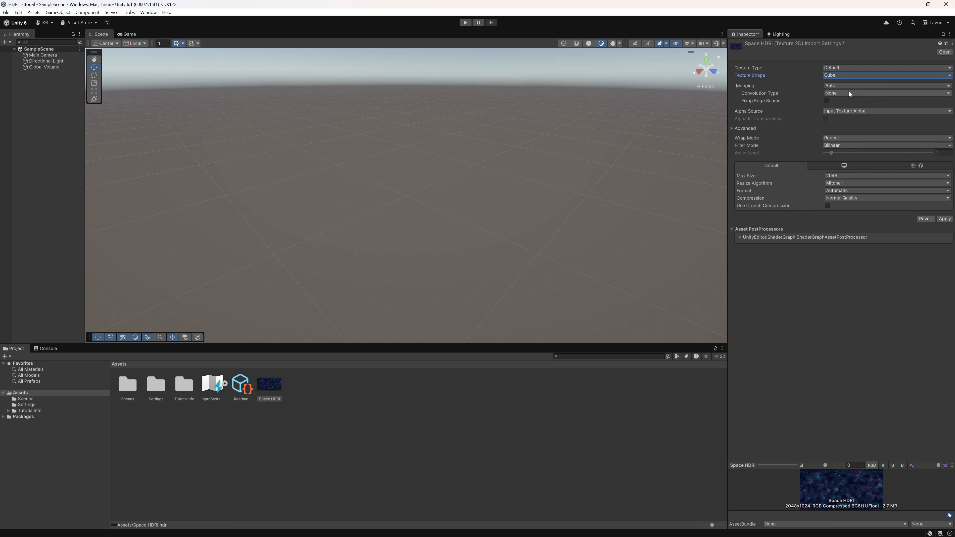
{"action": "left_click", "coordinate": [847, 86]}
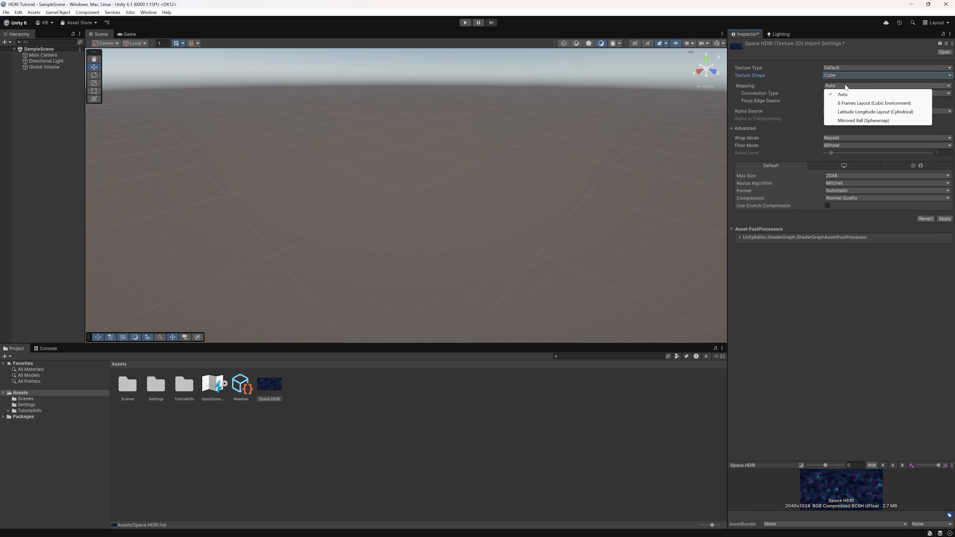
{"action": "left_click", "coordinate": [848, 113]}
{"action": "left_click", "coordinate": [849, 113]}
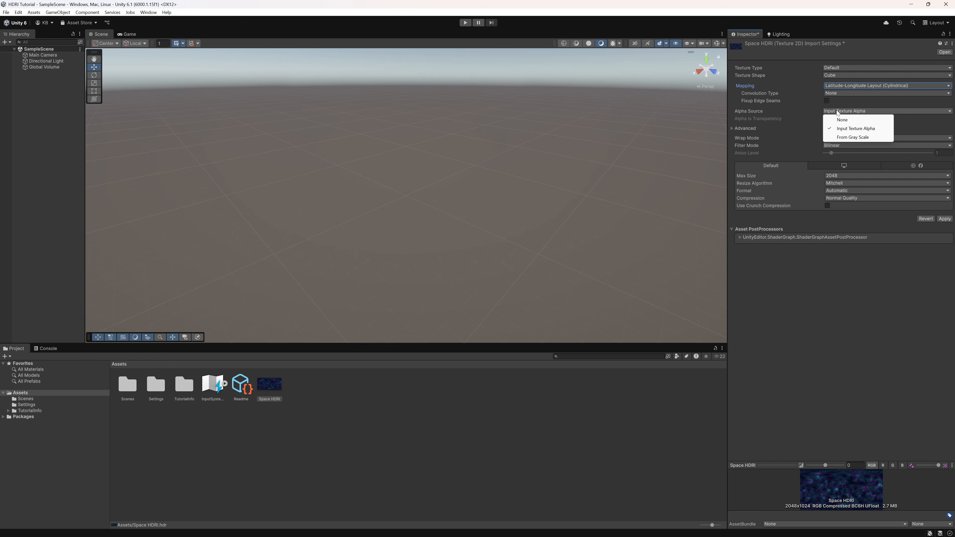
{"action": "left_click", "coordinate": [842, 120]}
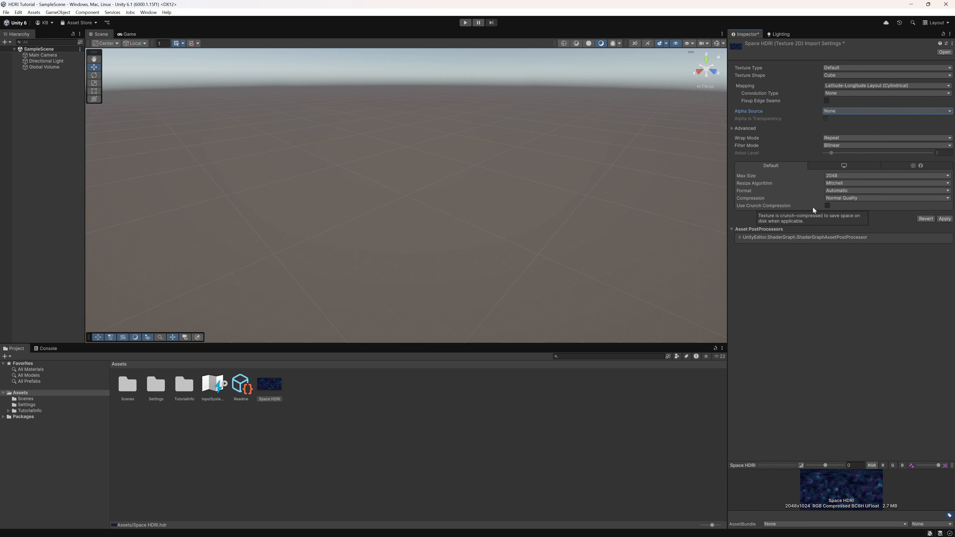
{"action": "left_click", "coordinate": [946, 219]}
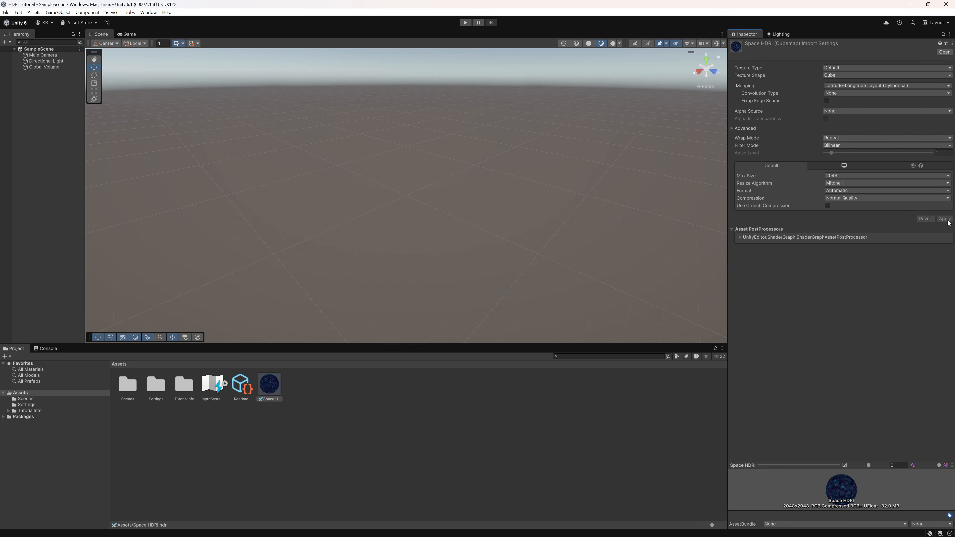
Drop Space HDRI into the Scene view as the skybox and tilt up to show the sky.
{"action": "left_click_drag", "start_coordinate": [276, 393], "coordinate": [427, 160]}
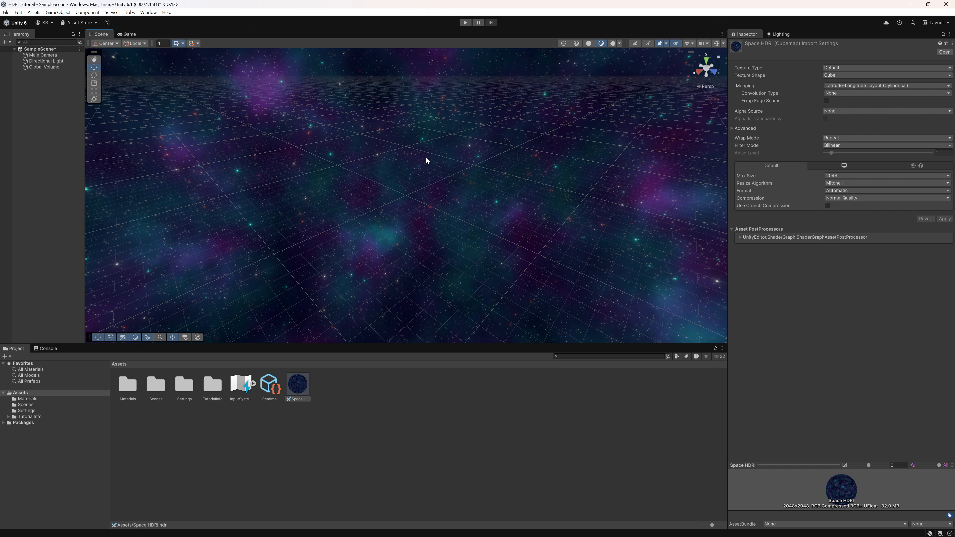
{"action": "middle_click_drag", "start_coordinate": [470, 135], "coordinate": [525, 74]}
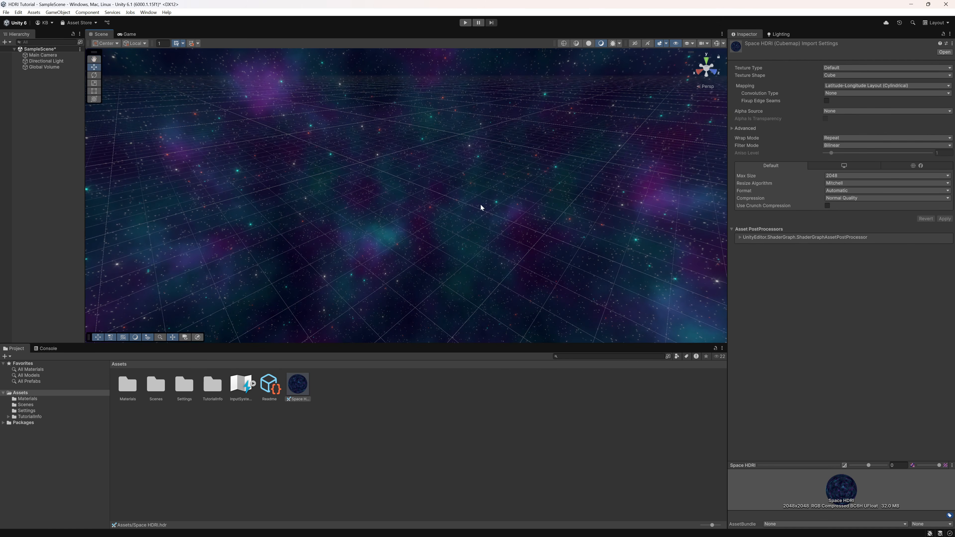
{"action": "right_click_drag", "start_coordinate": [480, 205], "coordinate": [574, 124]}
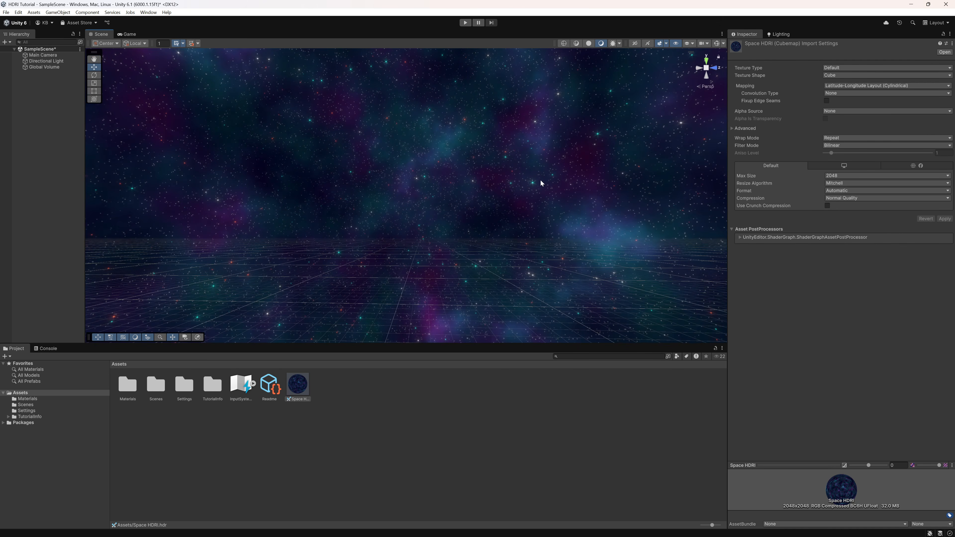